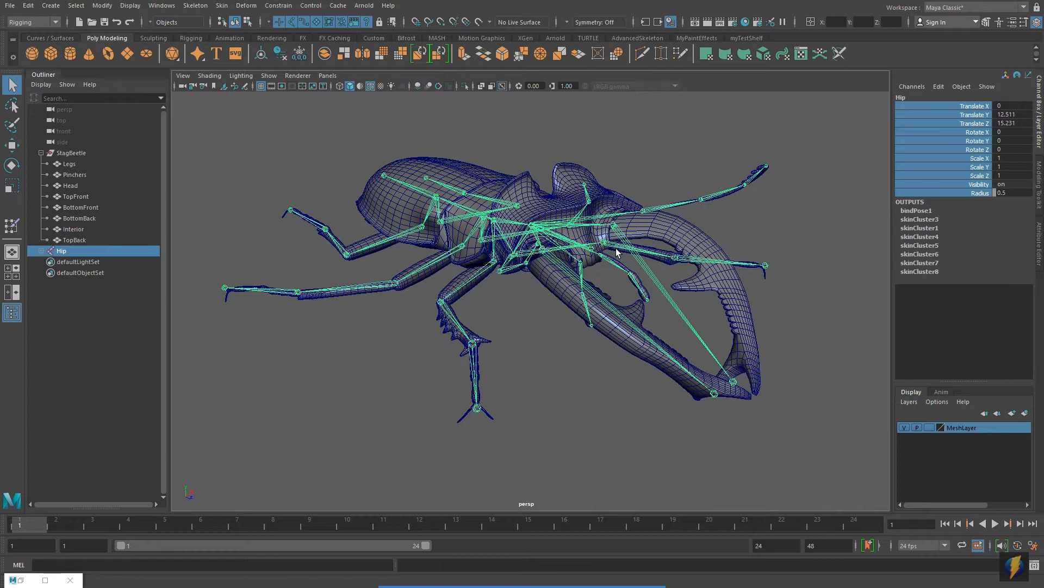
Try rotating the upper joint of the beetle's right middle leg (RM_Leg1), and undo the rotation.
left_click_drag(615, 252, 505, 250, "alt")
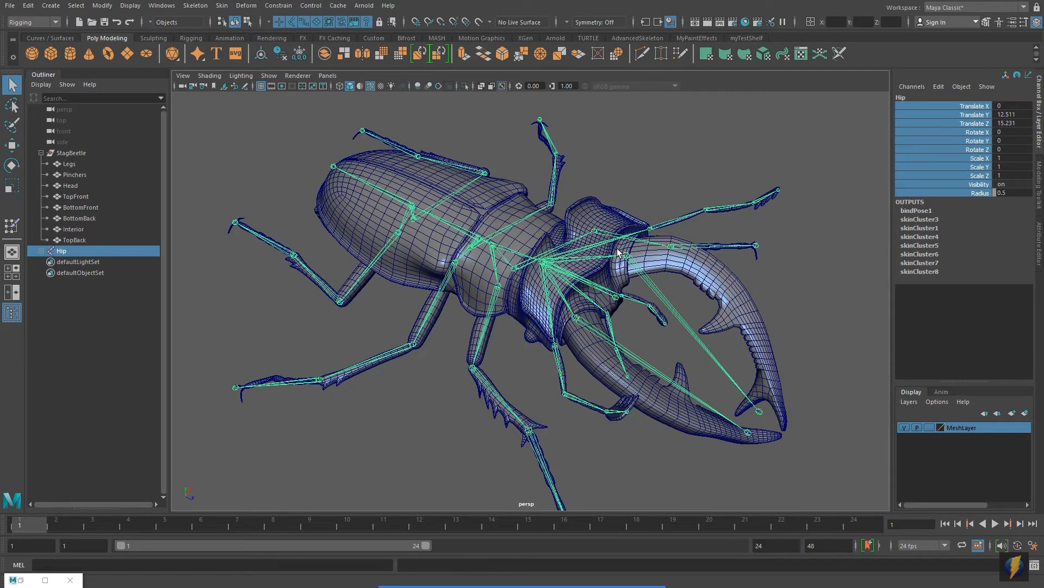
left_click_drag(556, 336, 544, 316, "alt")
left_click_drag(433, 296, 542, 291, "alt")
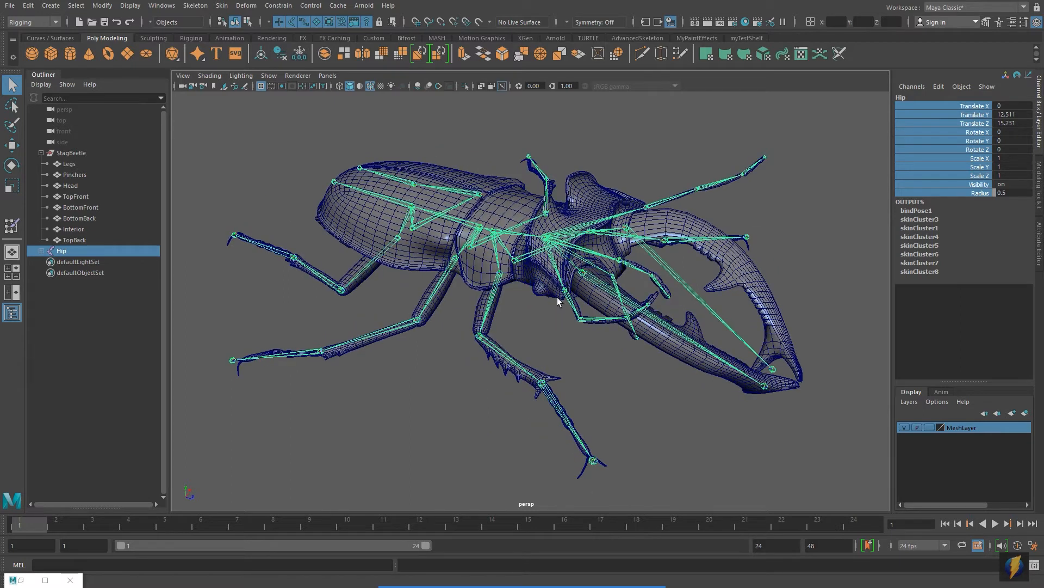
left_click(550, 338)
left_click(434, 296)
left_click_drag(484, 323, 491, 309, "alt")
key("e")
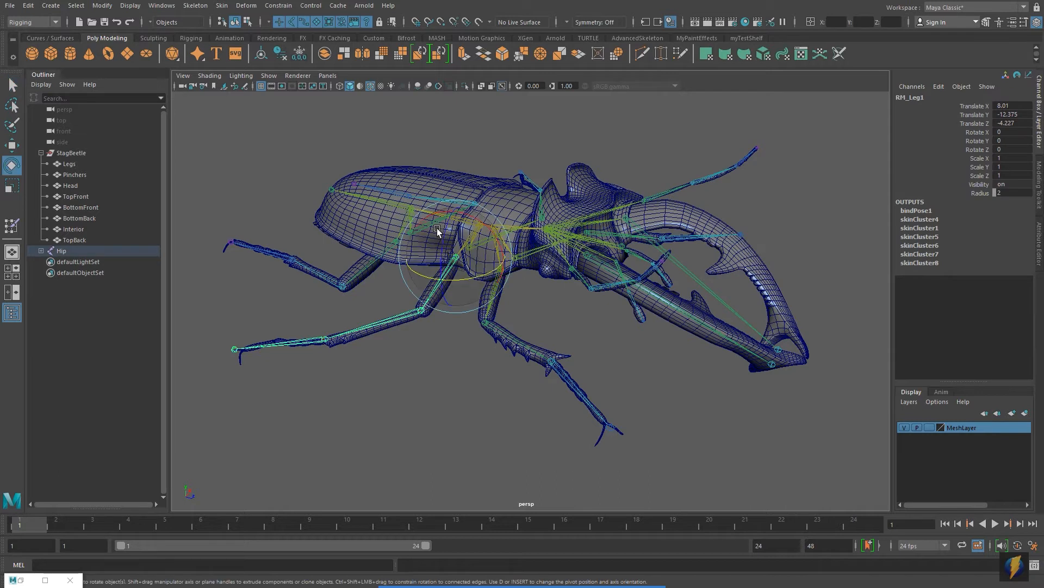
left_click_drag(440, 232, 433, 288)
key("ctrl+z")
Try rotating the RM_Leg2 joint of the middle leg about different axes, undoing each rotation.
left_click(389, 327)
left_click_drag(425, 335, 546, 297)
key("ctrl+z")
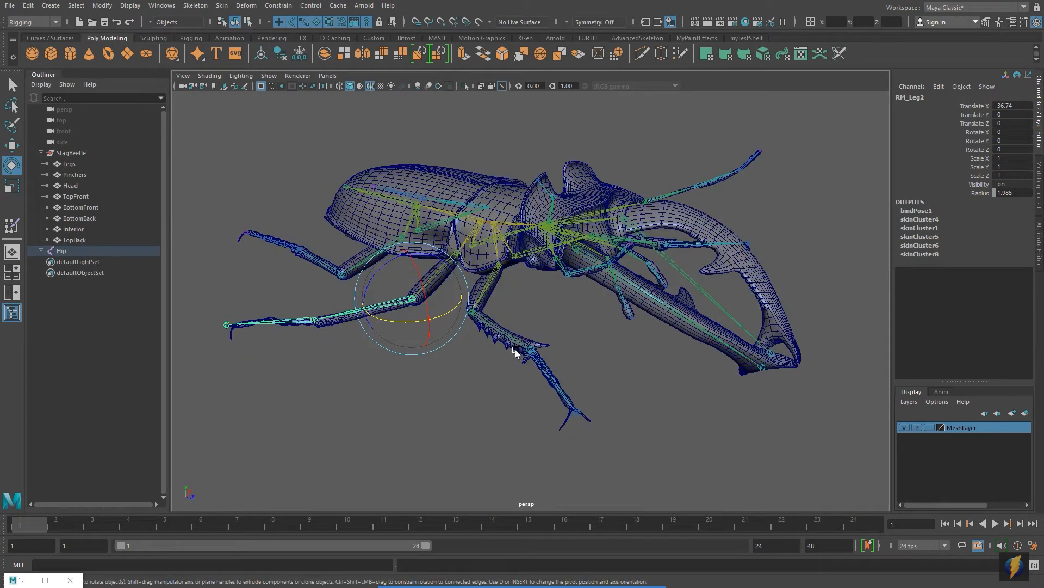
left_click_drag(639, 269, 642, 268, "alt")
left_click_drag(409, 266, 382, 276)
key("ctrl+z")
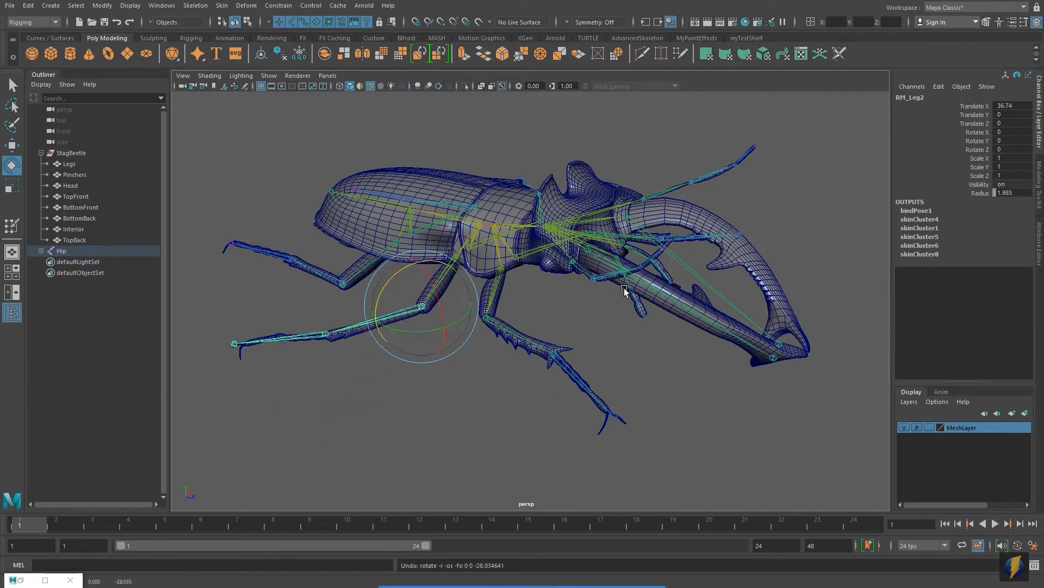
left_click_drag(580, 292, 543, 295, "alt")
left_click_drag(514, 359, 481, 359)
key("ctrl+z")
Try moving the whole skeleton by its Hip root joint, and undo the move.
left_click_drag(626, 348, 577, 345, "alt")
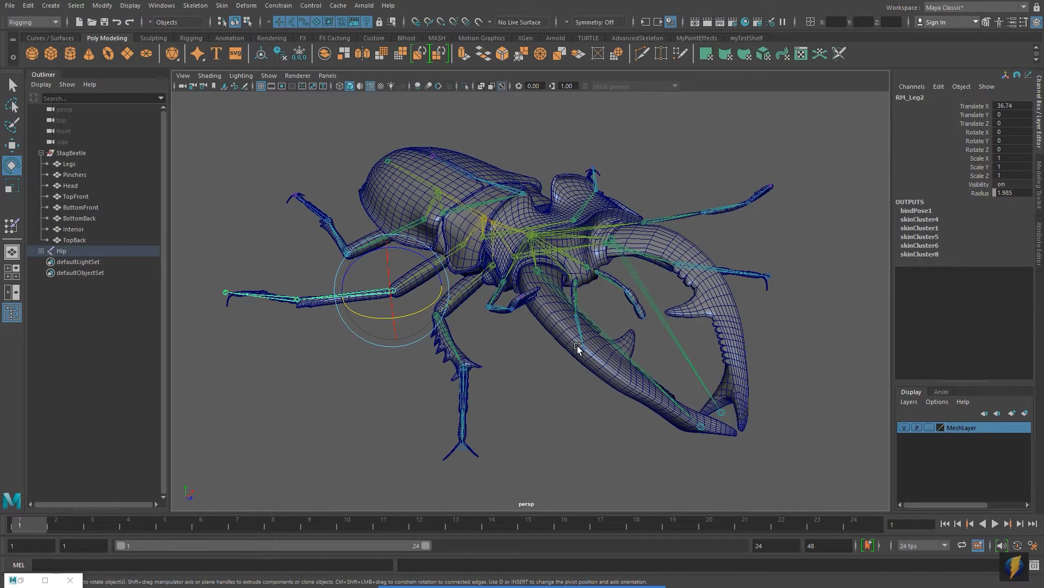
left_click_drag(521, 341, 506, 291, "alt")
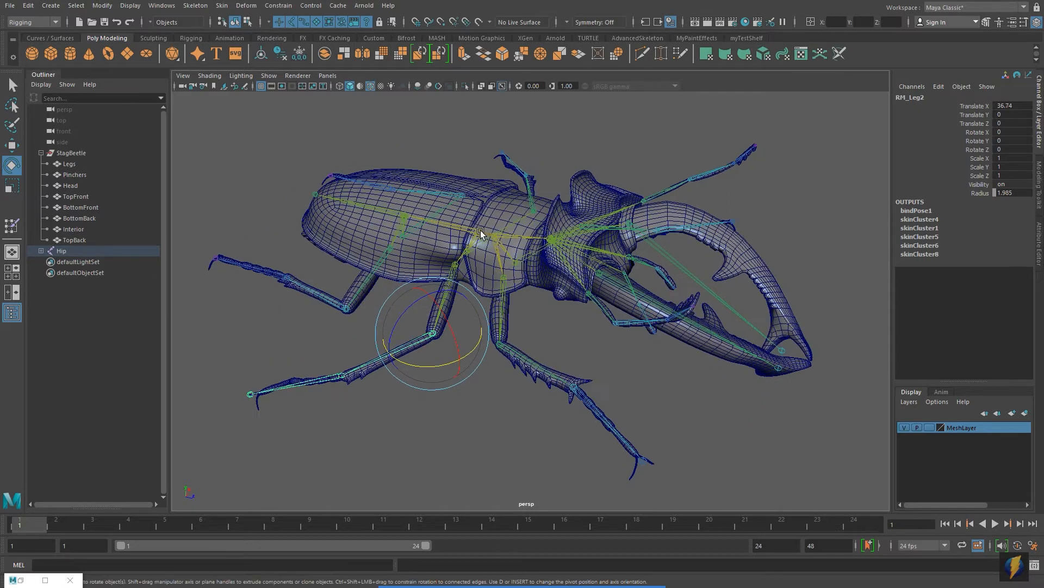
left_click(506, 230)
key("Up")
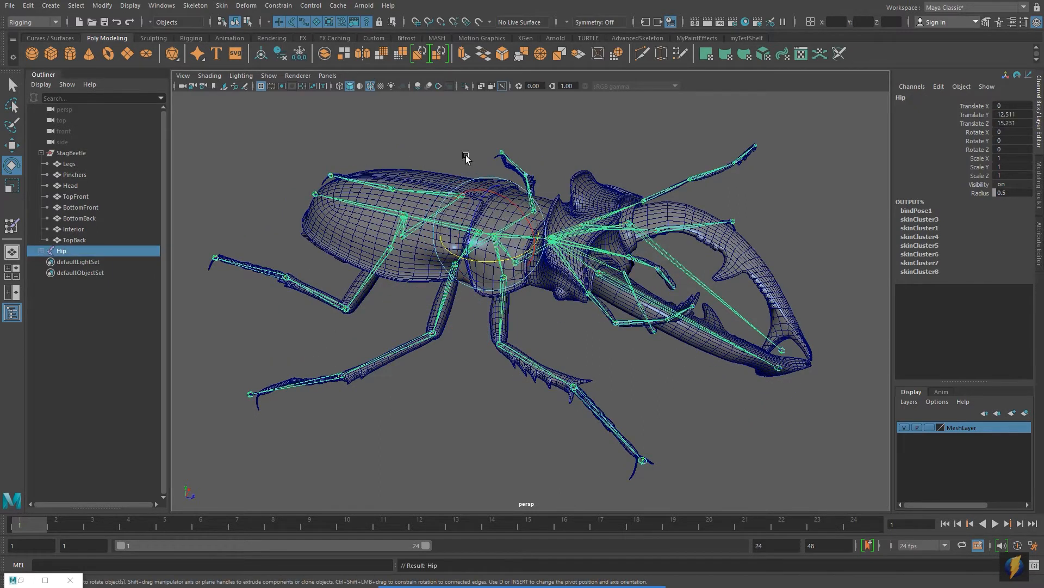
key("w")
left_click_drag(479, 171, 529, 170)
key("ctrl+z")
key("ctrl+z")
key("ctrl+z")
key("ctrl+z")
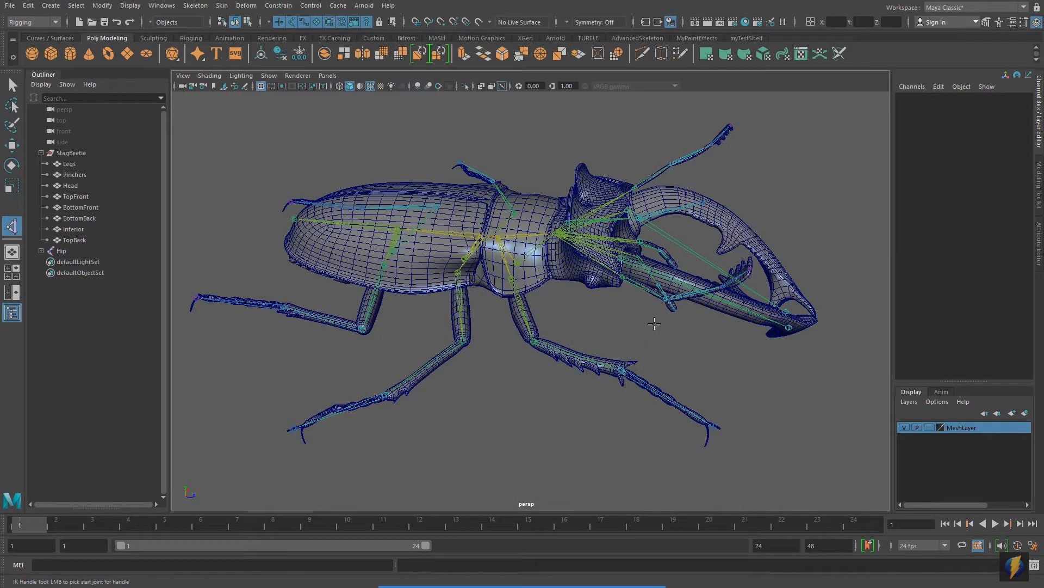
In the side view, draw a bent three-joint chain above the beetle with bones about 29 and 43 units long.
left_click(732, 357)
key("space")
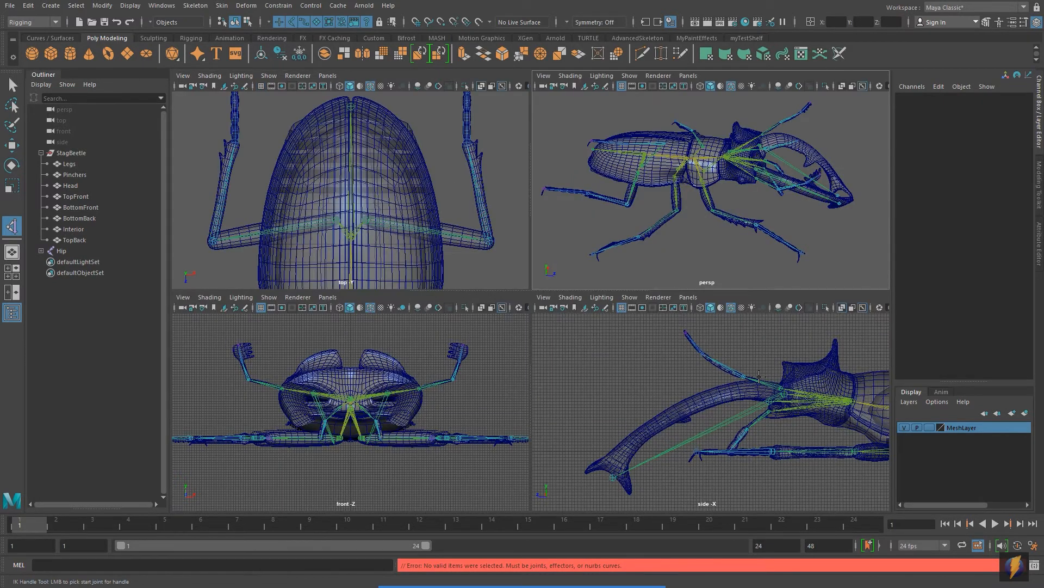
key("space")
scroll(710, 384, "down", 8)
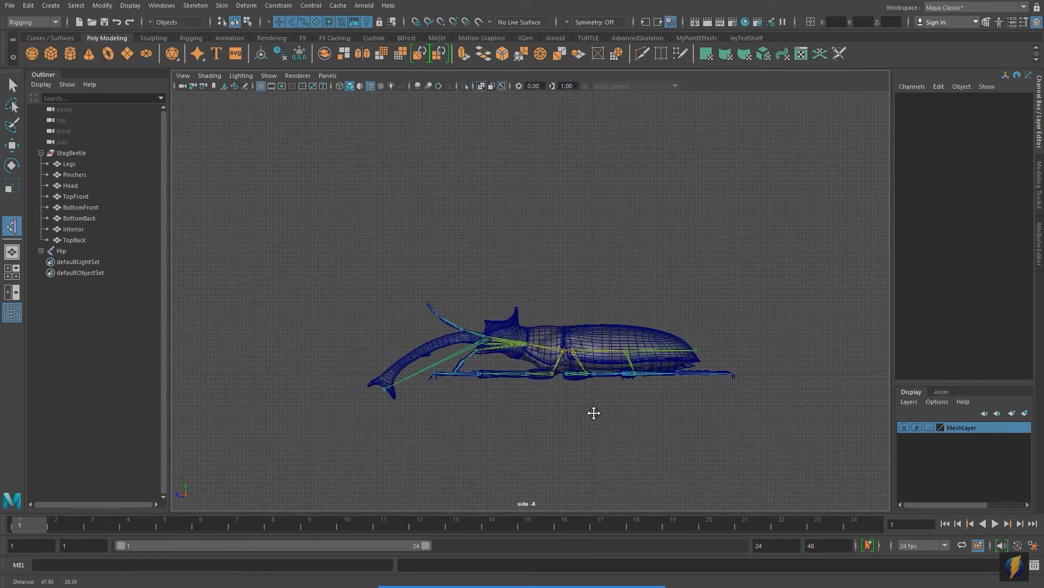
scroll(549, 390, "up", 5)
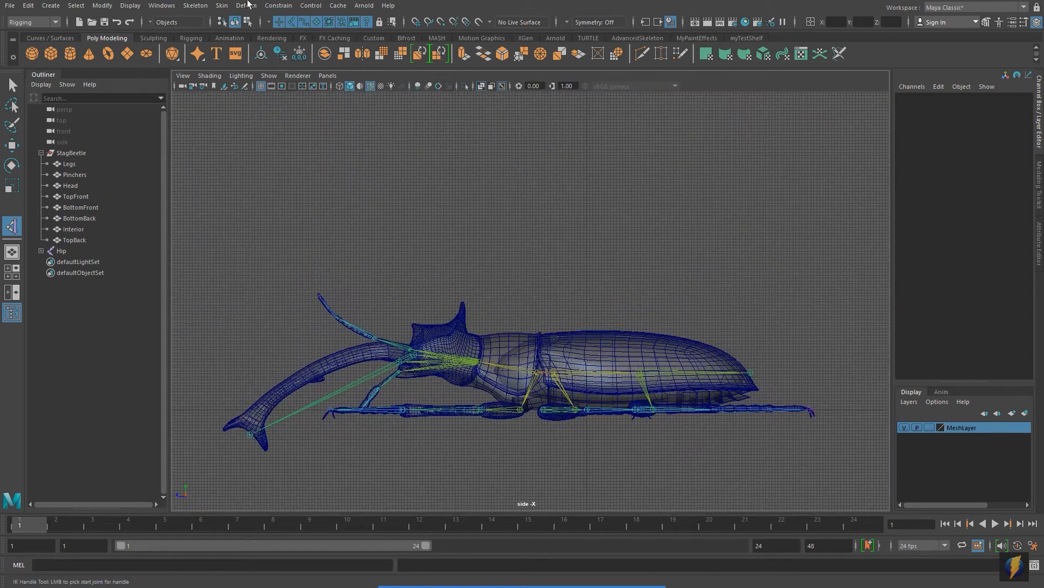
left_click(191, 5)
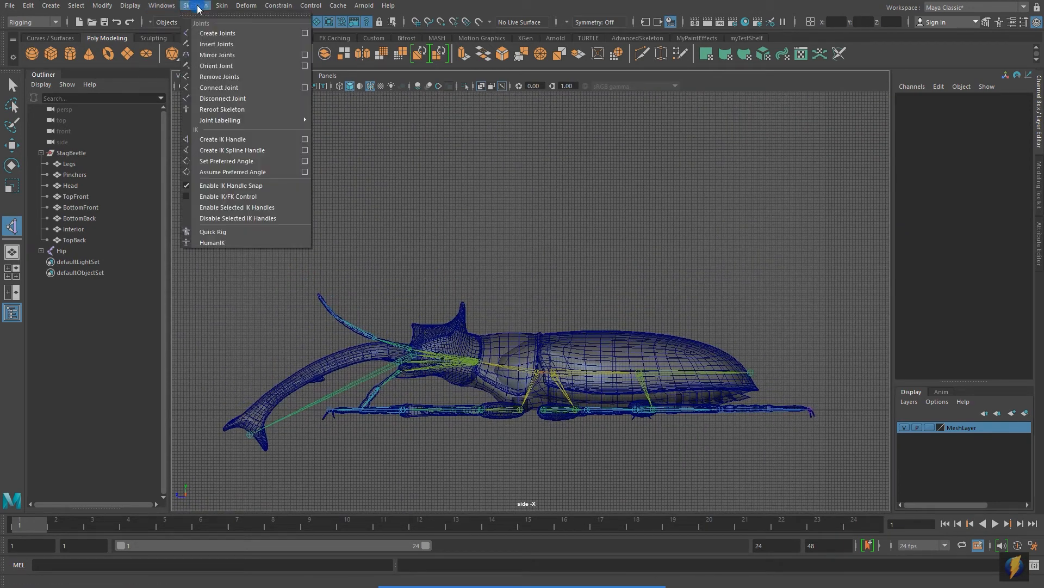
left_click(210, 33)
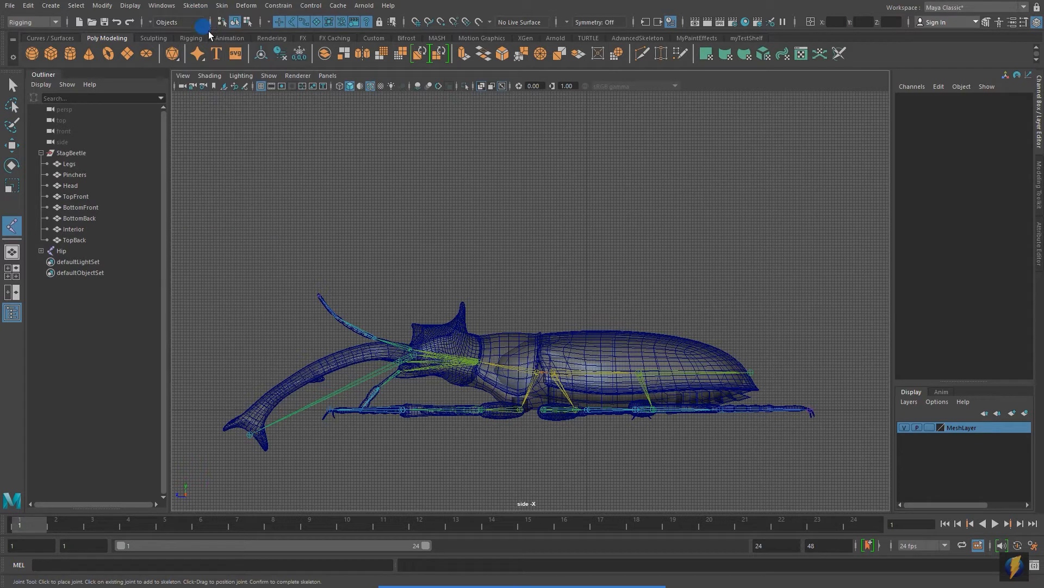
left_click(566, 113)
left_click(529, 191)
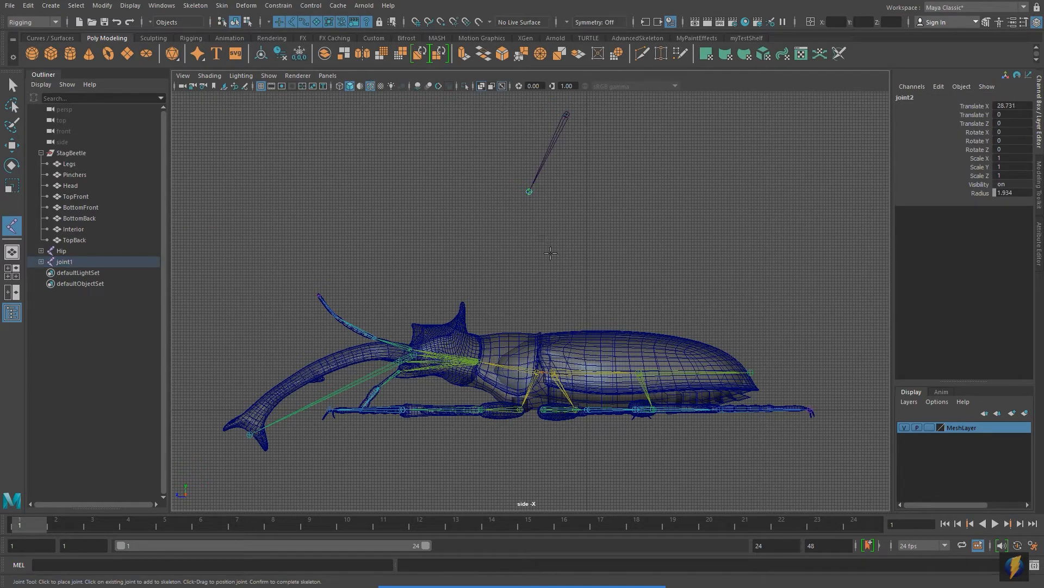
left_click(581, 308)
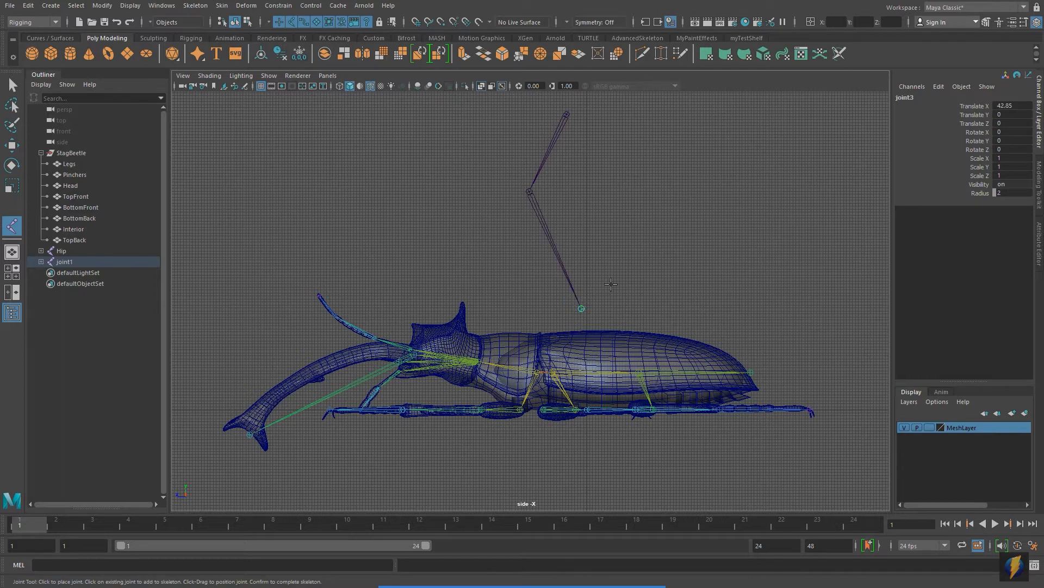
scroll(608, 275, "down", 1)
scroll(608, 274, "up", 4)
middle_click_drag(584, 208, 552, 277, "alt")
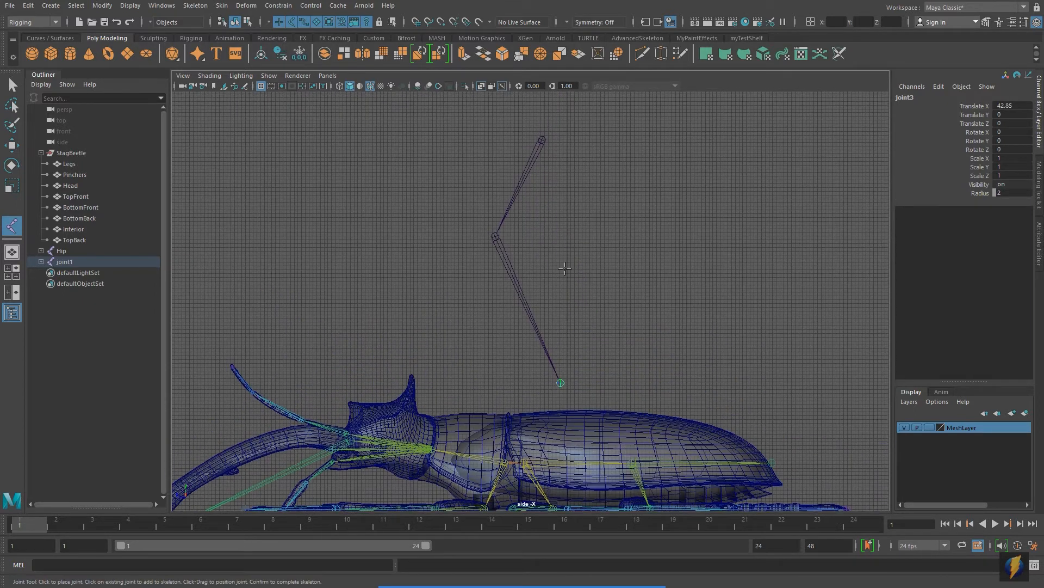
key("Return")
Try moving the new joint chain by its root joint, and undo the move.
key("w")
middle_click_drag(497, 154, 490, 165, "alt")
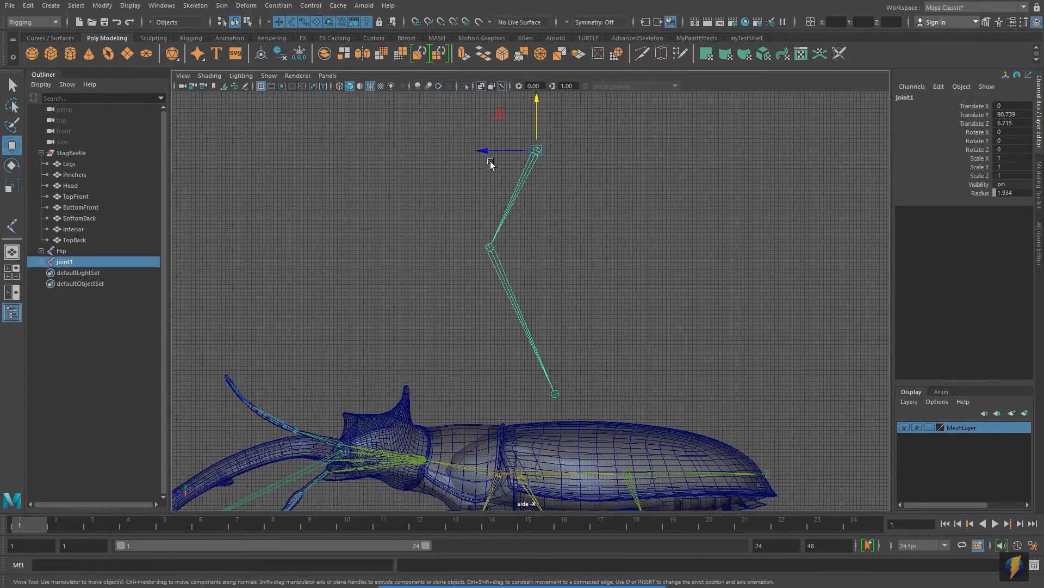
left_click_drag(543, 154, 523, 102)
key("ctrl+z")
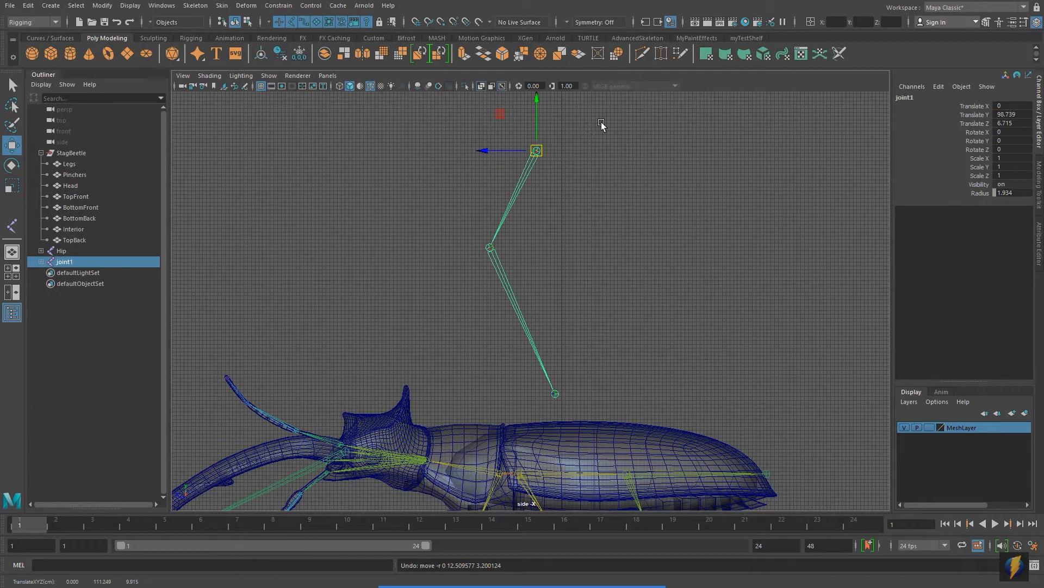
Try rotating the middle joint of the new chain by about 63 degrees, and undo the rotation.
key("e")
left_click_drag(587, 176, 590, 231)
left_click(531, 265)
left_click(499, 274)
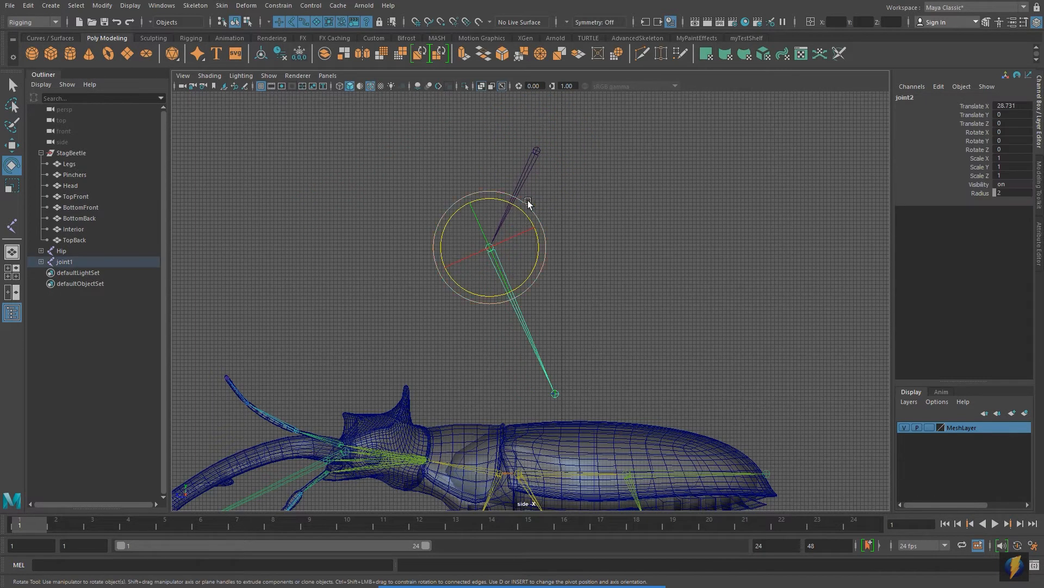
left_click_drag(512, 204, 455, 189)
key("ctrl+z")
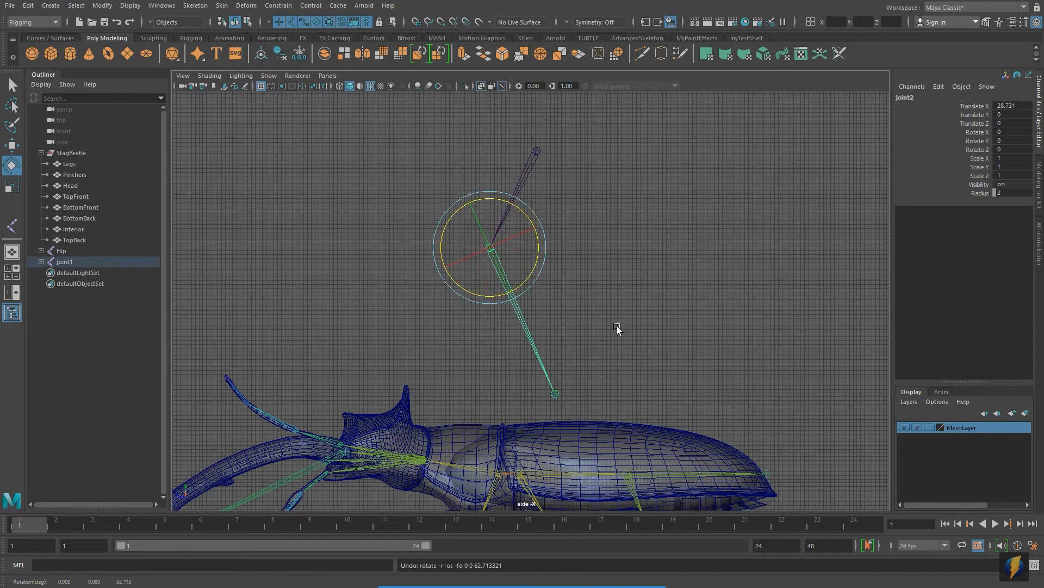
mouse_move(604, 254)
middle_mouse_down("alt")
mouse_move(609, 230)
mouse_move(609, 243)
middle_mouse_up("alt")
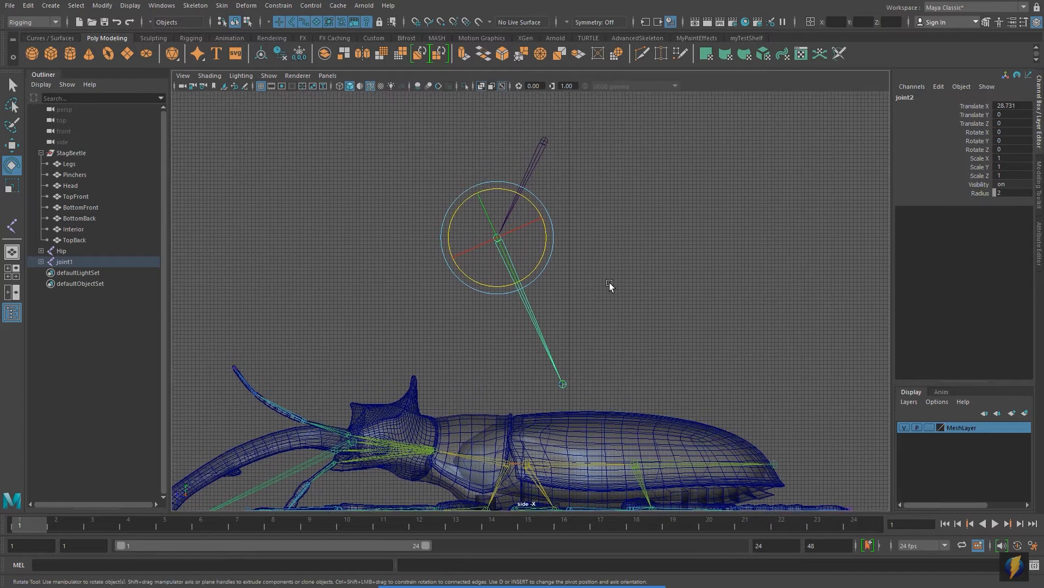
Pose the new chain by rotating its root joint about 54 degrees and its middle joint about 86 degrees around Z.
left_click(563, 383)
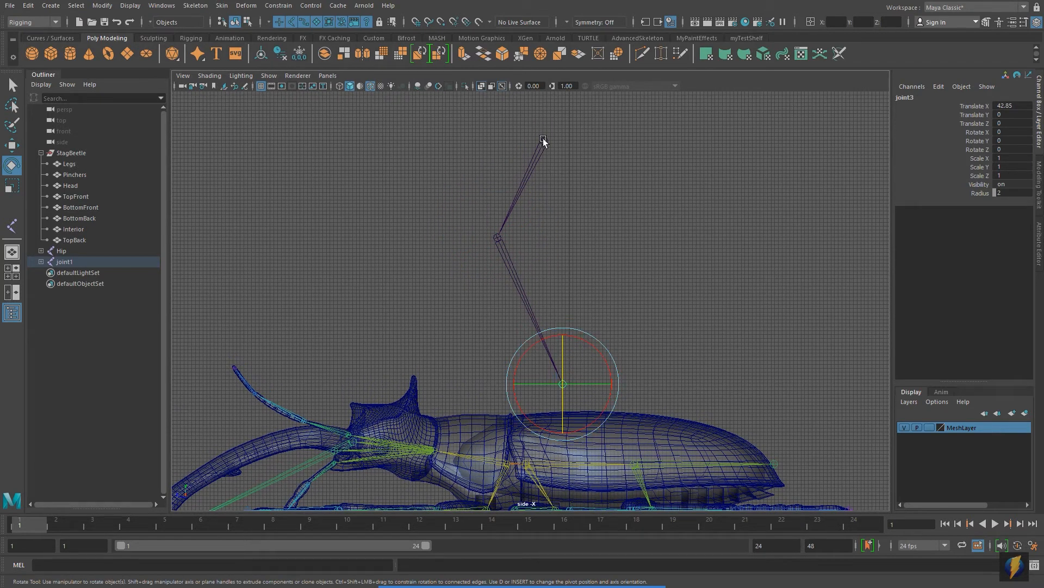
left_click(523, 188)
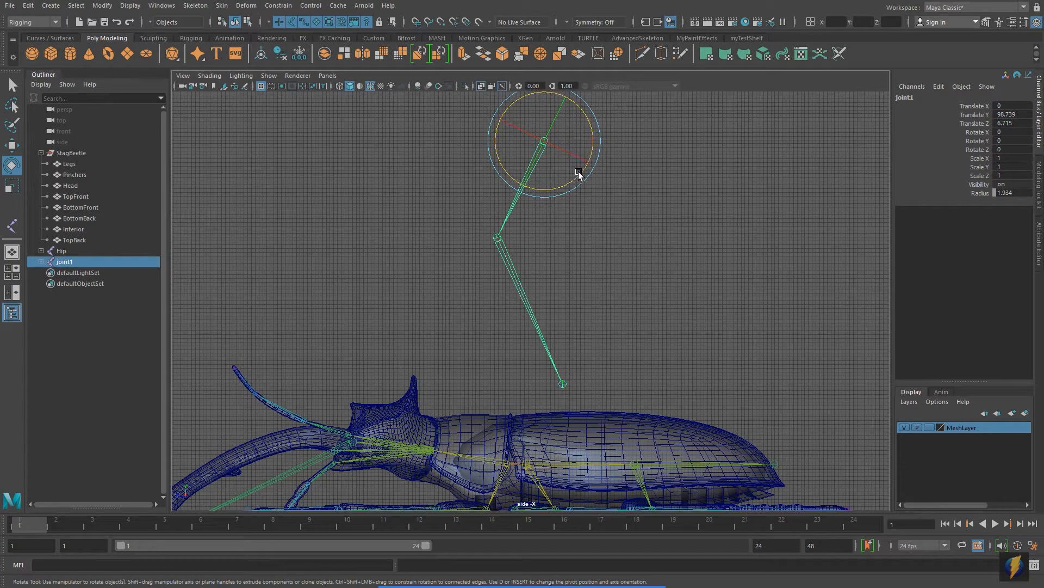
left_click_drag(579, 173, 541, 173)
left_click(429, 173)
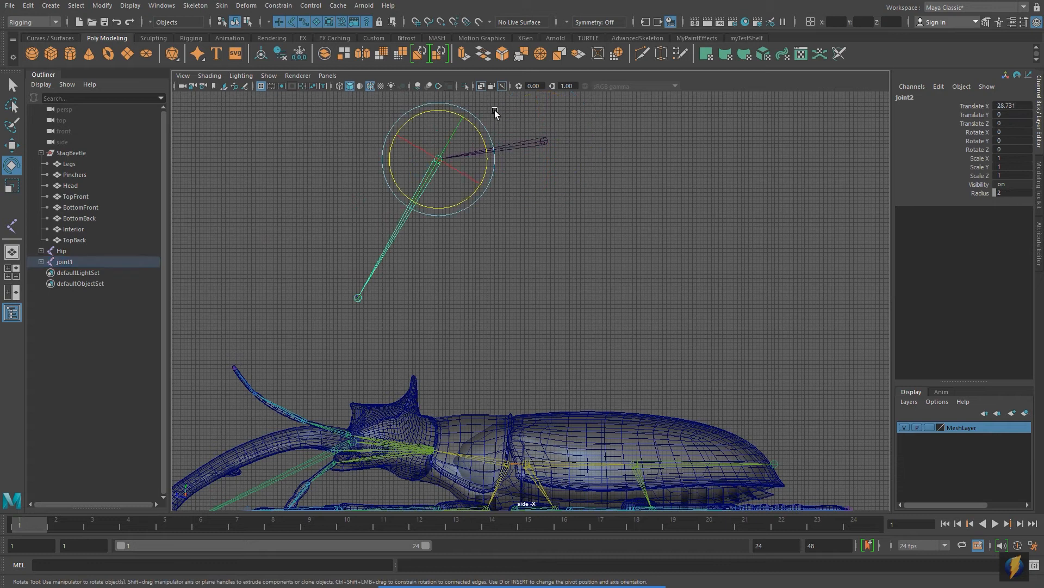
left_click_drag(457, 112, 373, 133)
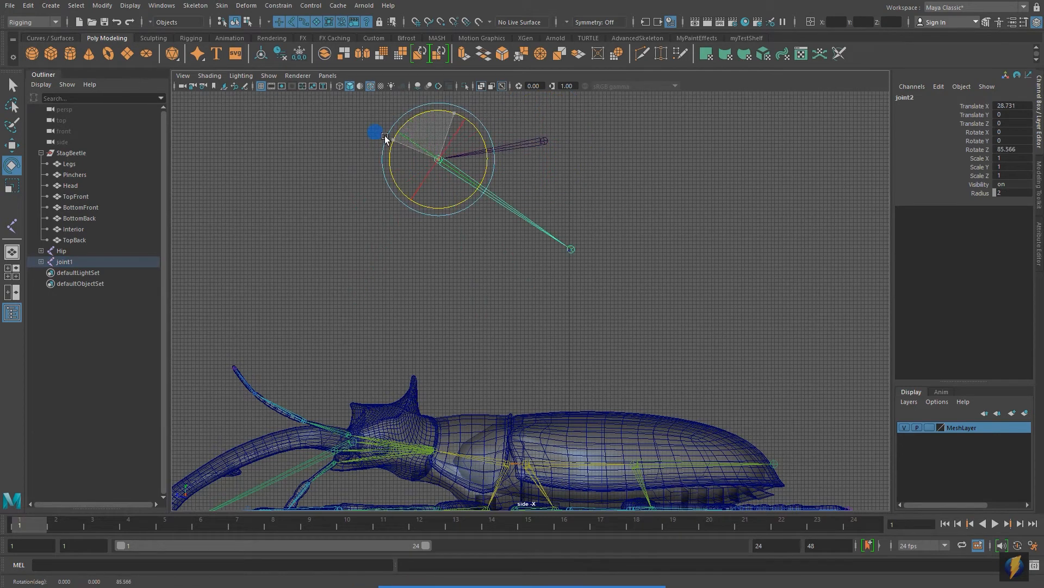
Try rotating the chain's end joint, and undo all the pose rotations back to the original bent chain.
left_click(570, 249)
left_click_drag(580, 200, 621, 219)
key("ctrl+z")
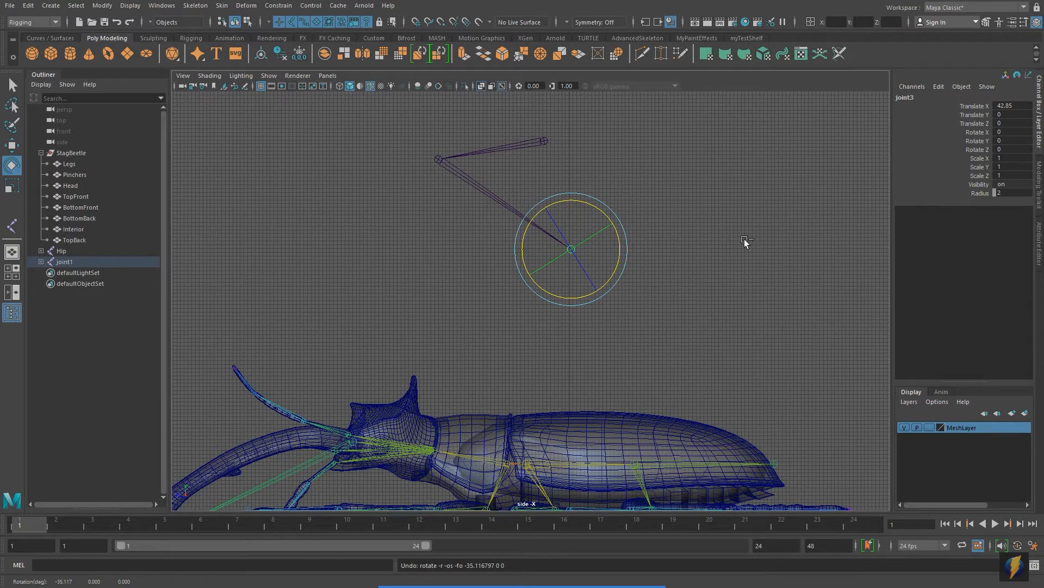
key("ctrl+z")
key("ctrl+z")
key("ctrl+z")
key("ctrl+z")
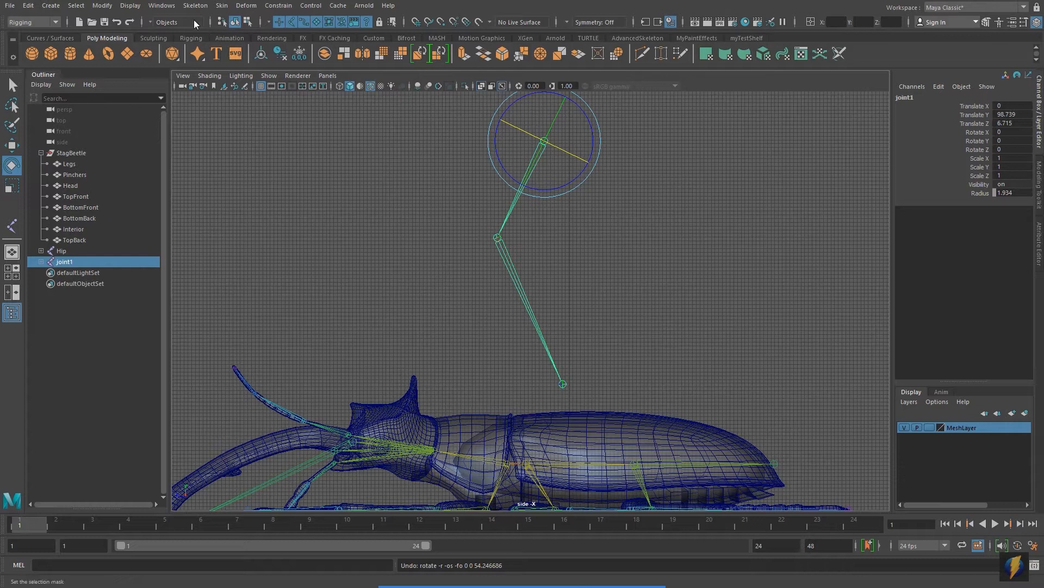
Create an IK handle running from the new chain's root joint to its end joint.
left_click(186, 6)
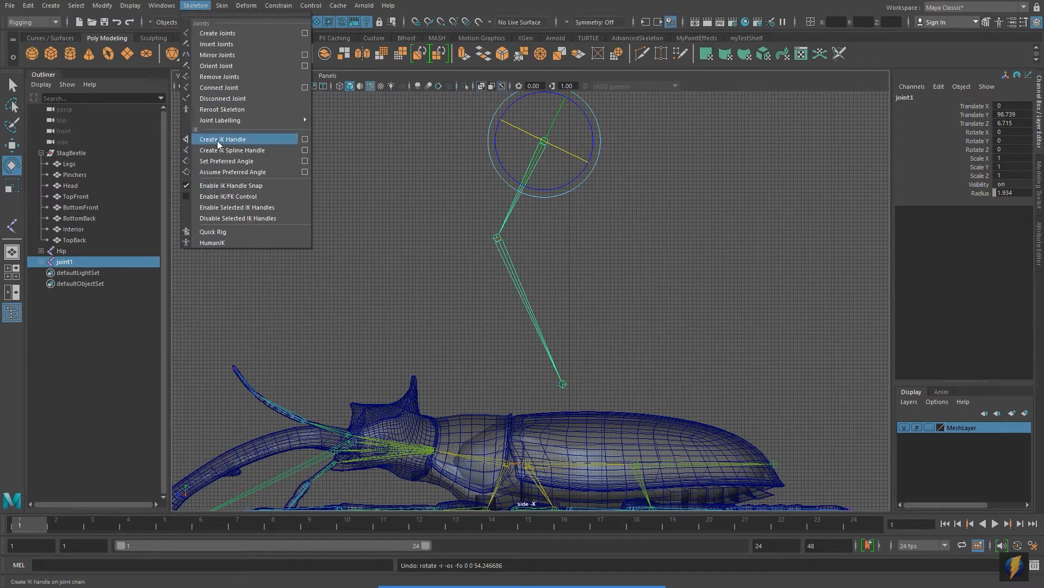
left_click(263, 136)
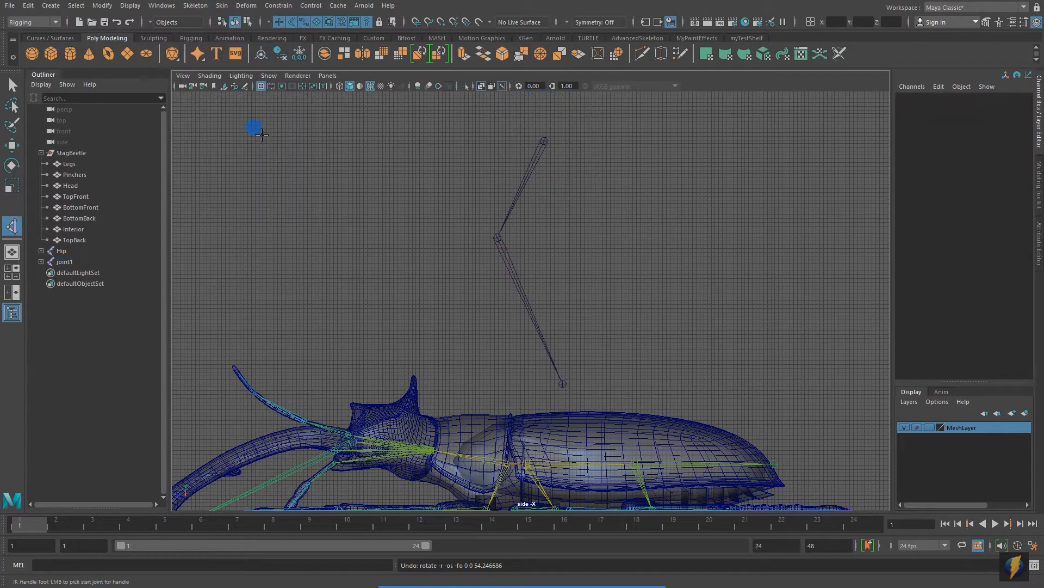
left_click(544, 141)
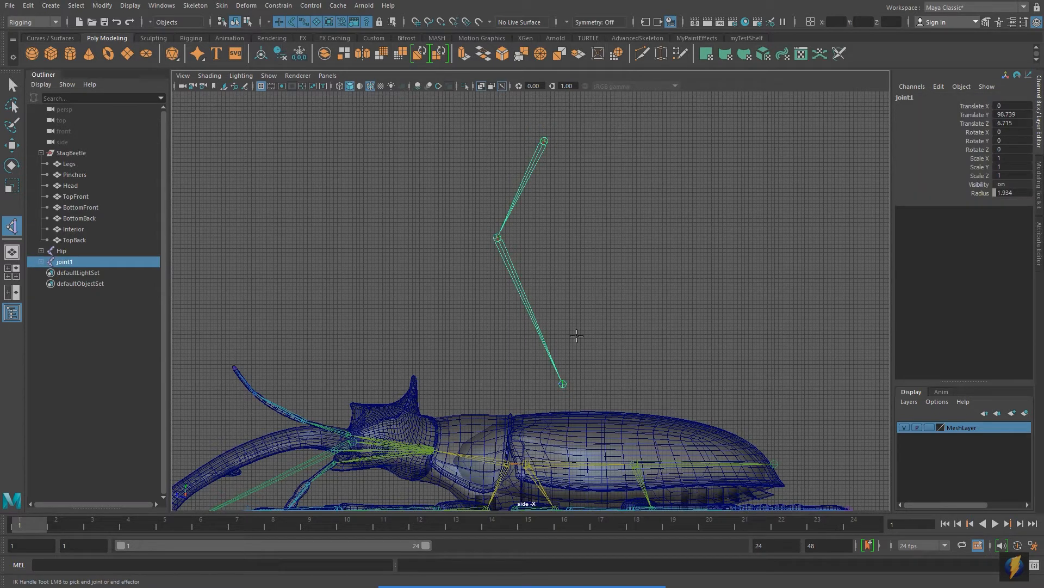
left_click(562, 384)
key("e")
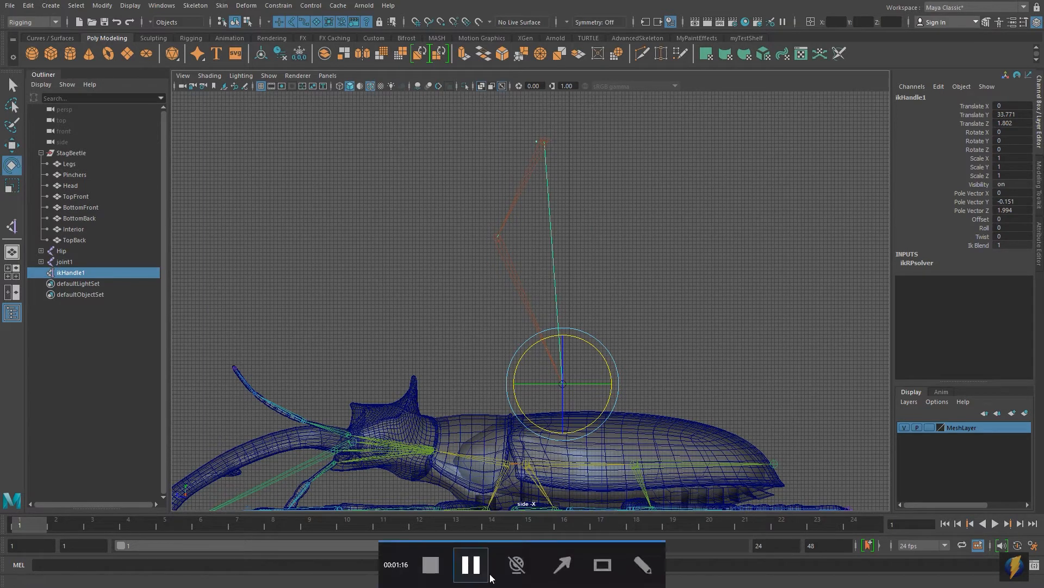
left_click(563, 564)
left_click_drag(353, 205, 97, 268)
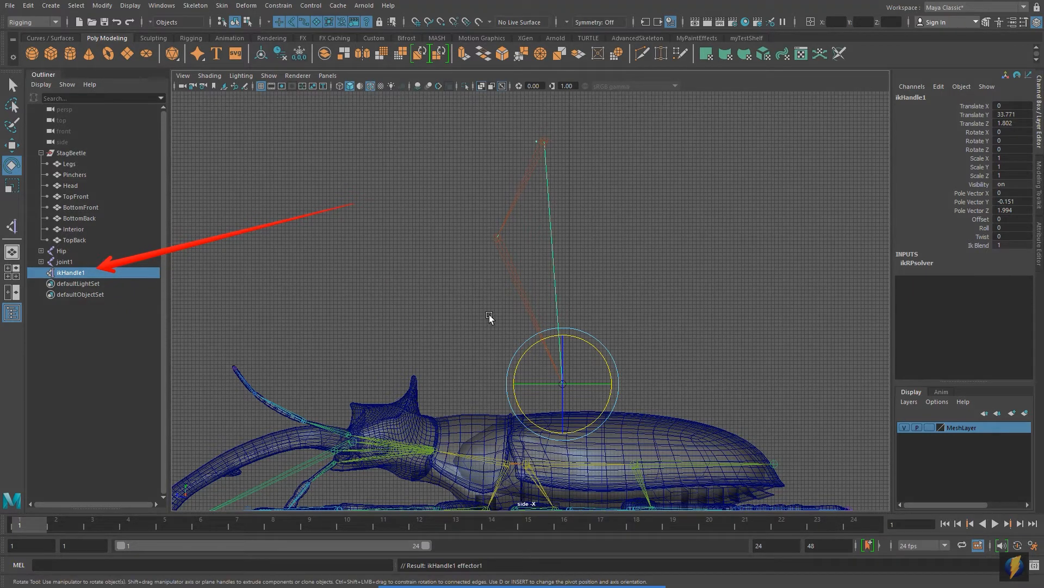
Try raising the new chain's IK handle to about Translate Y 58.6, and undo the move.
left_click(64, 261)
left_click(78, 271)
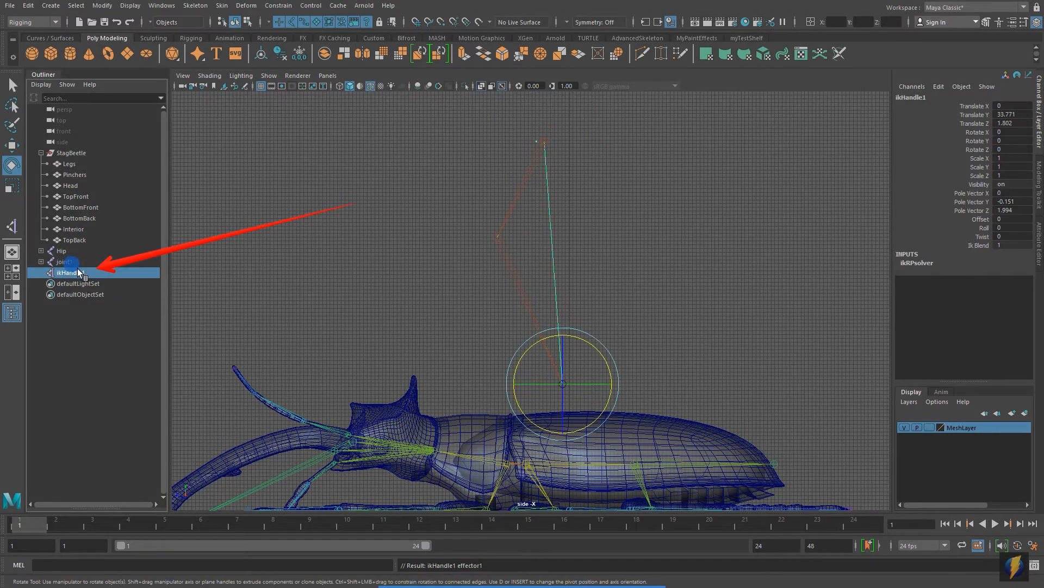
key("w")
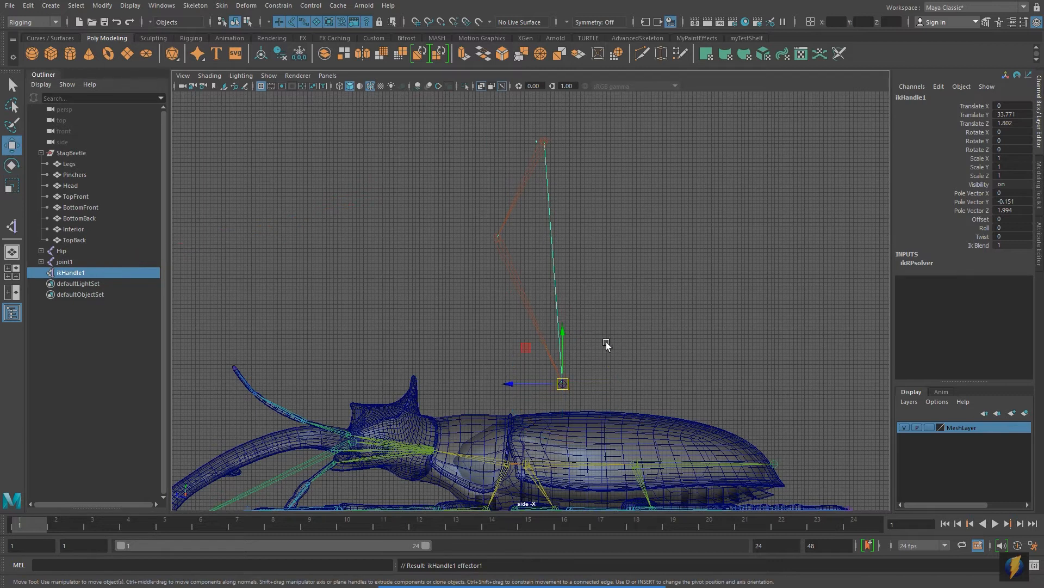
middle_click_drag(605, 343, 640, 343, "alt")
left_click_drag(600, 331, 605, 228)
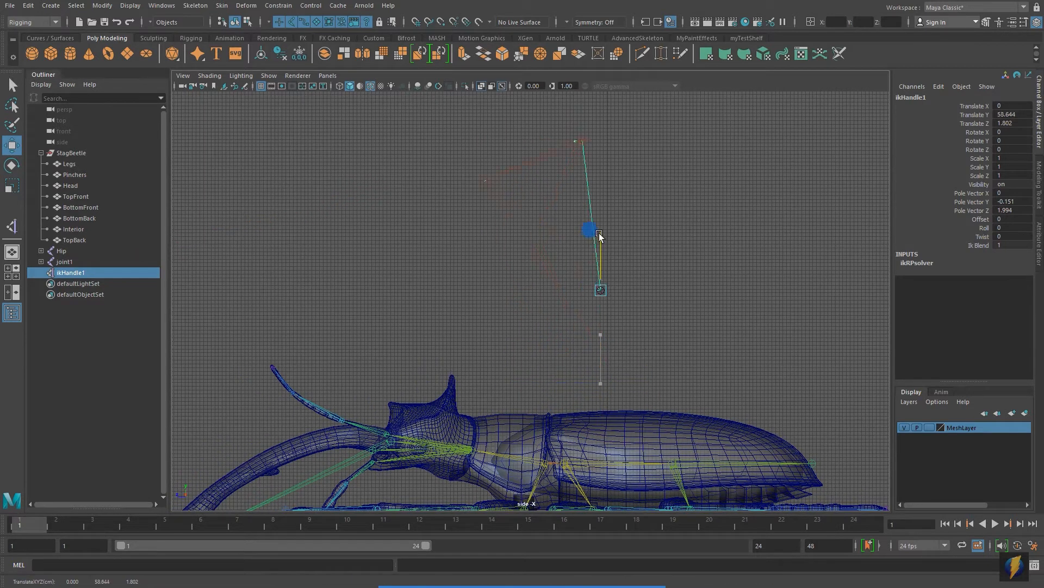
key("ctrl+z")
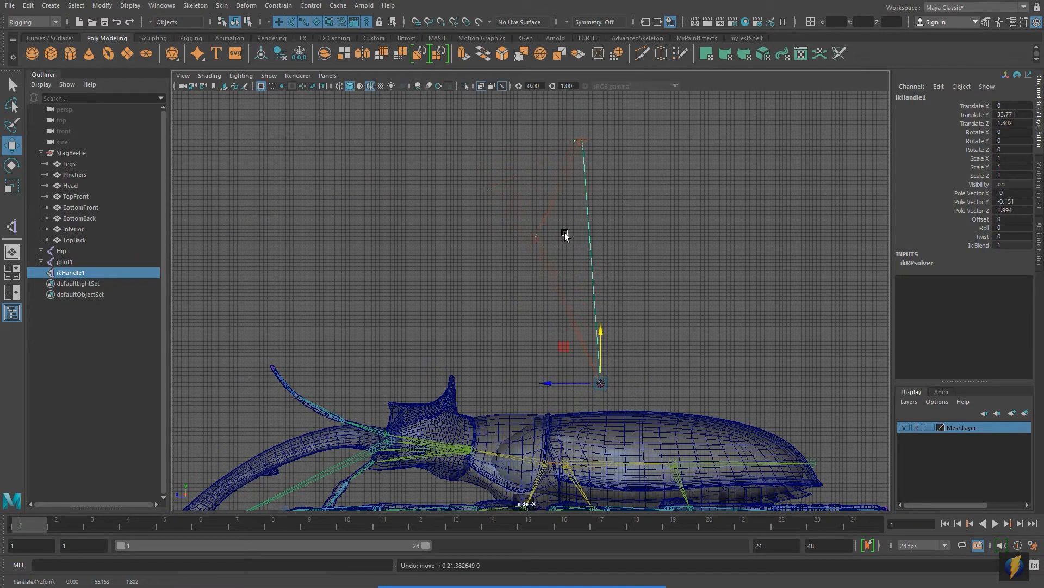
Try raising the IK handle twice more, to about Translate Y 69 and about 66.4, undoing each move.
scroll(544, 232, "up", 3)
scroll(530, 265, "up", 3)
scroll(530, 266, "down", 3)
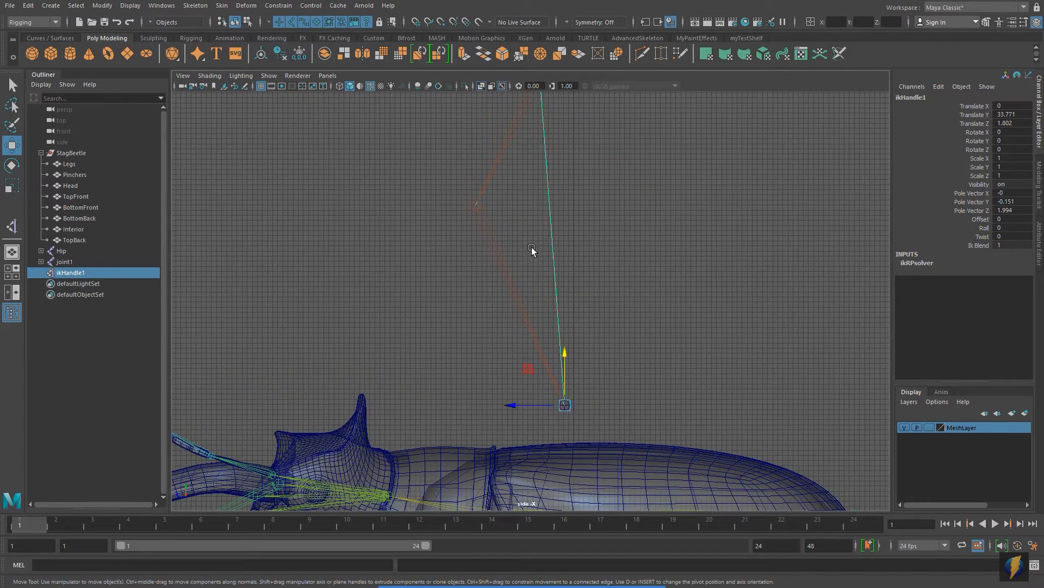
middle_click_drag(531, 247, 521, 292, "alt")
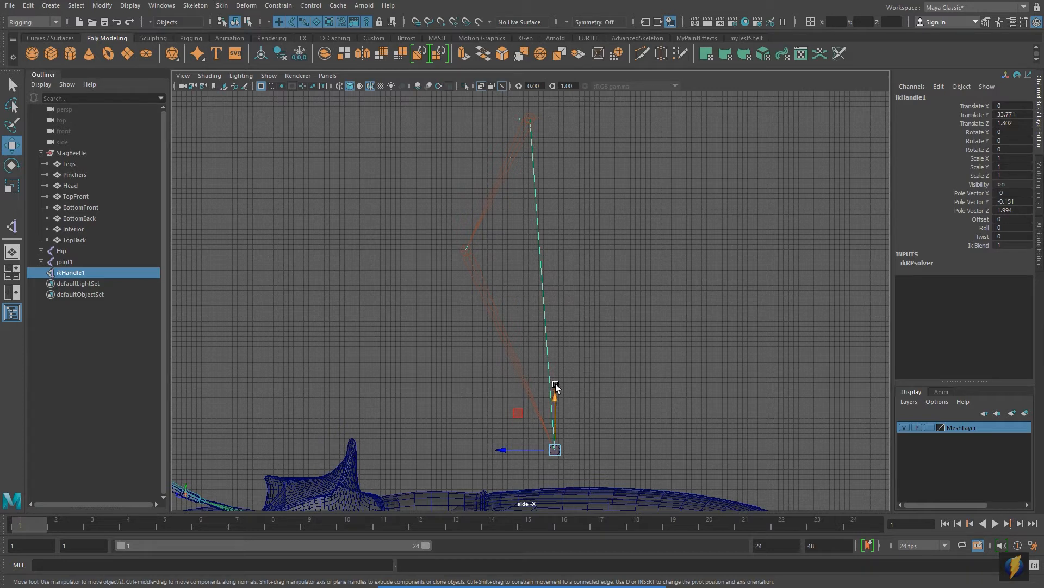
left_click_drag(561, 387, 495, 217)
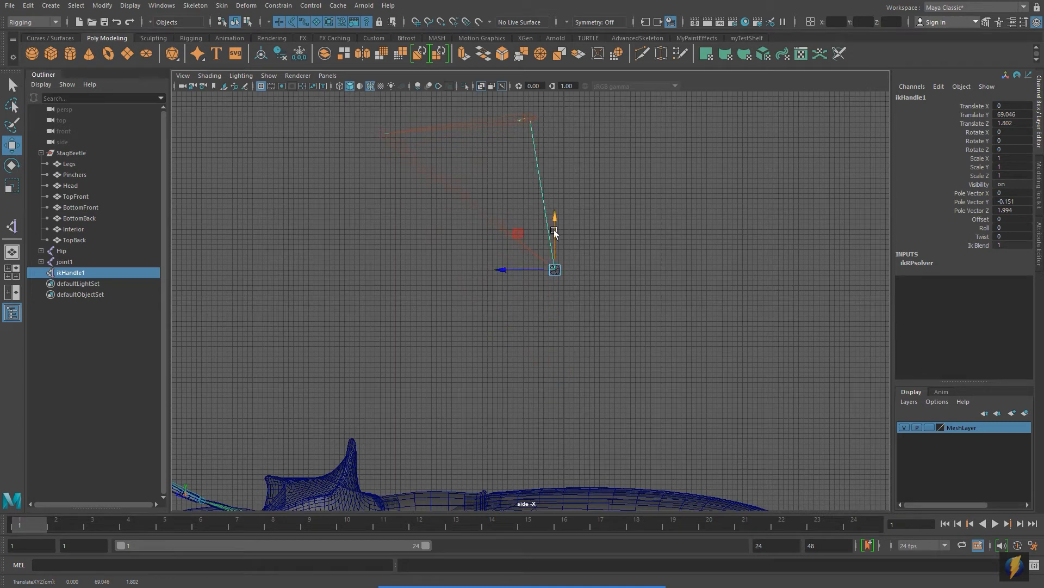
key("ctrl+z")
left_click_drag(553, 401, 513, 233)
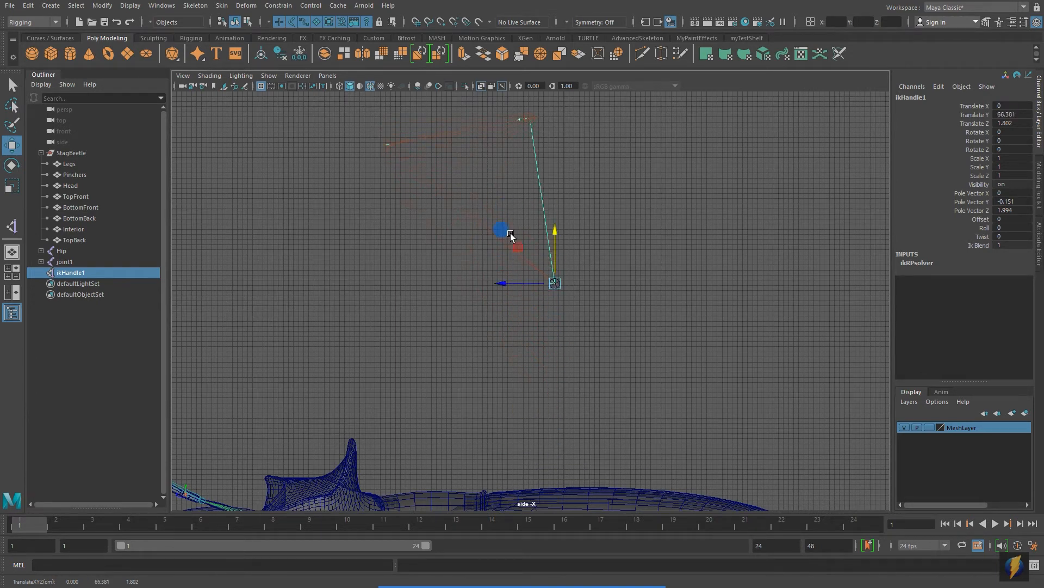
key("ctrl+z")
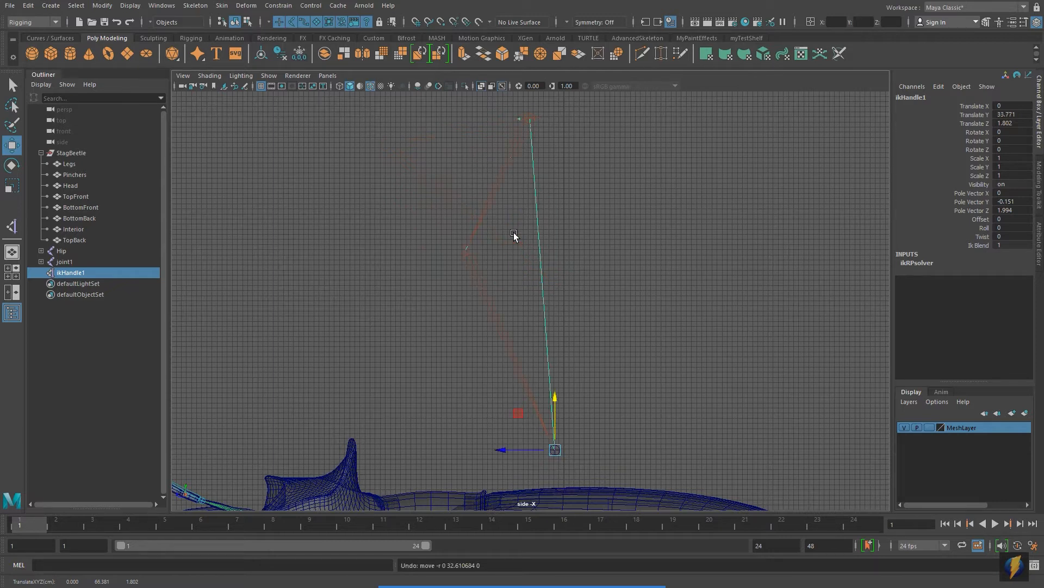
Keyframe the IK handle in its original pose at frames 1 and 24.
left_click(494, 192)
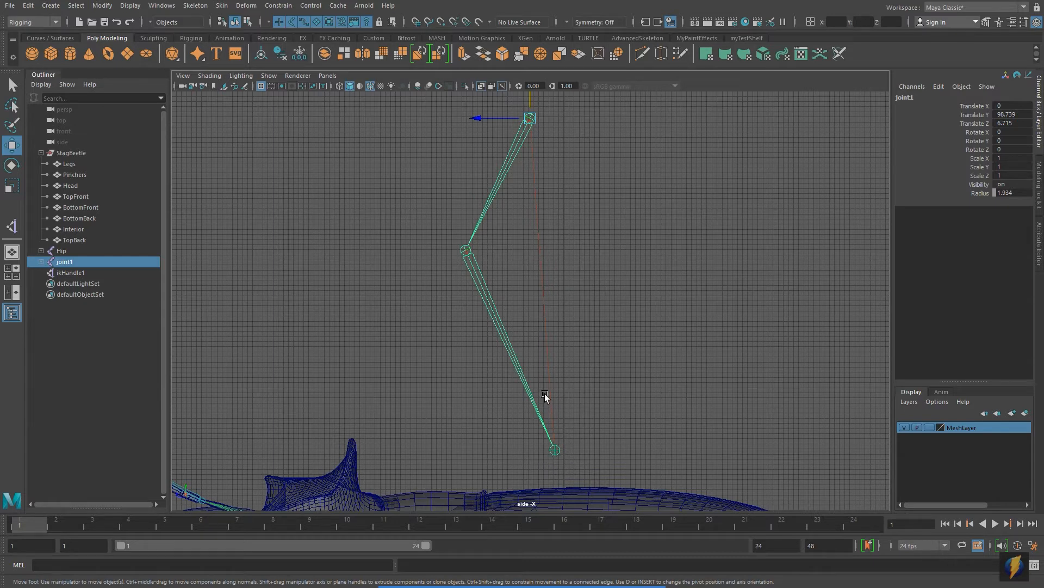
left_click(70, 273)
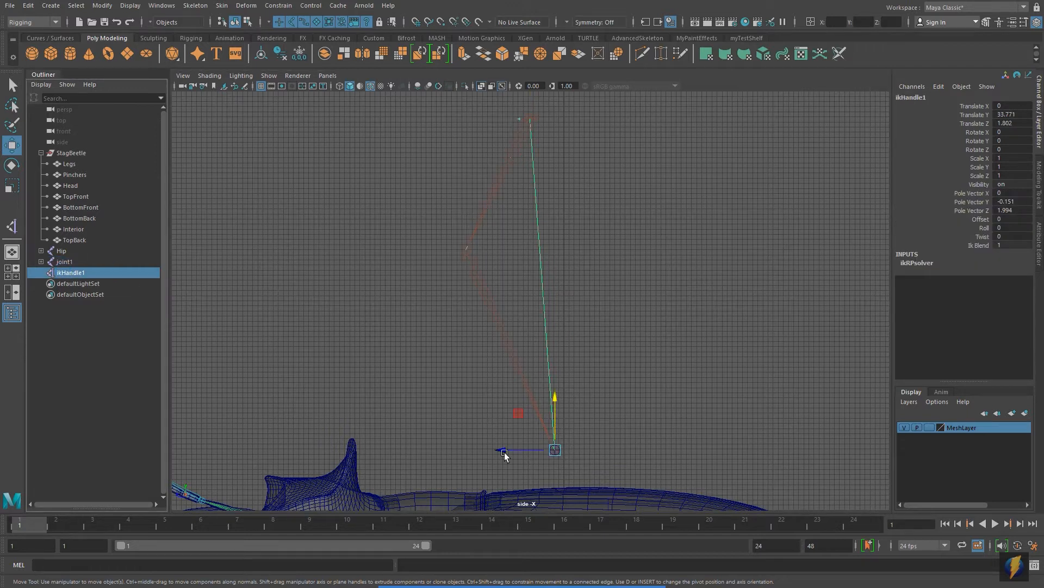
key("s")
left_click_drag(61, 527, 419, 523)
key("s")
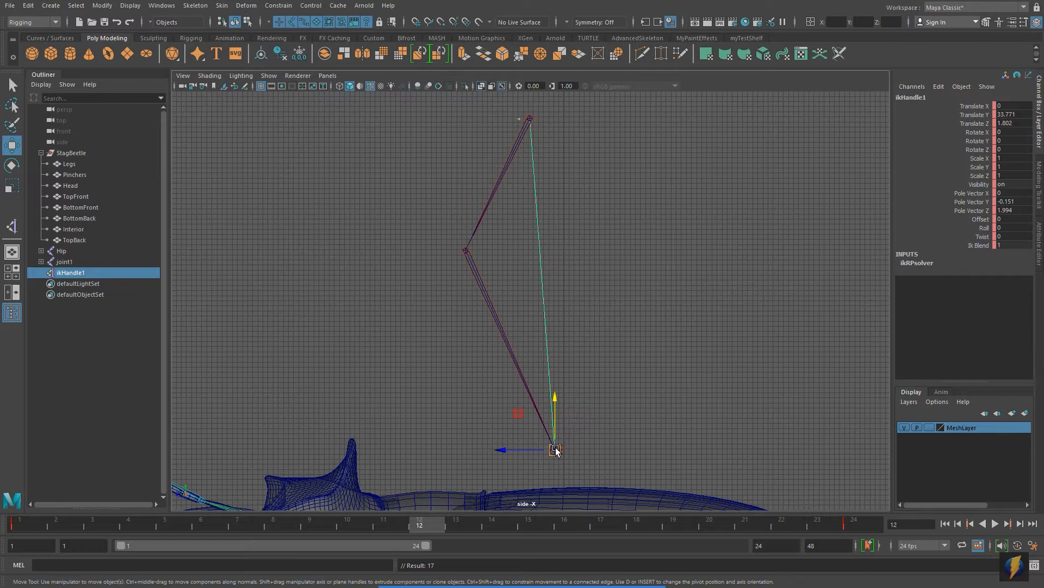
At frame 6, move the IK handle to about Translate Y 54 and Z 40, and keyframe it.
left_click_drag(434, 526, 201, 526)
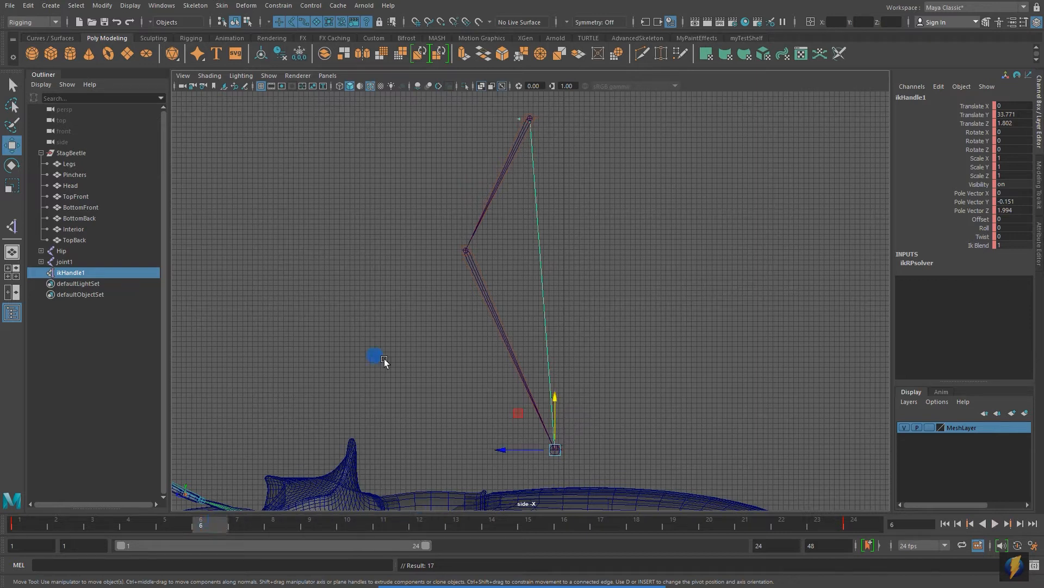
left_click_drag(551, 449, 358, 346)
key("s")
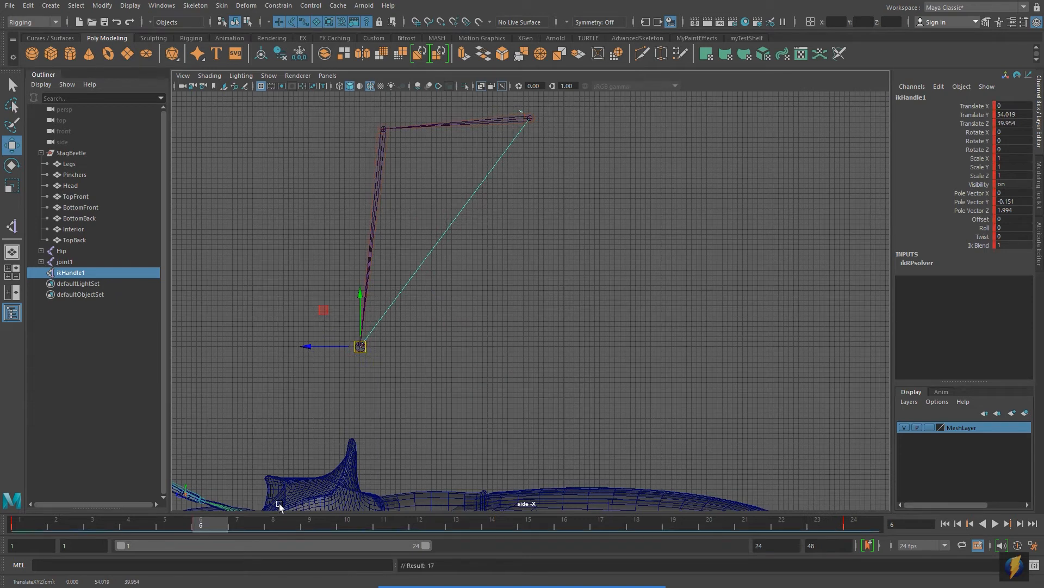
Keyframe a new IK handle position at frame 12 and another at frame 18 with Translate Y about 30.9 and Z about -13.7.
left_click_drag(404, 525, 409, 526)
left_click_drag(411, 372, 551, 259)
left_click_drag(420, 527, 637, 525)
left_click_drag(554, 355, 634, 464)
key("s")
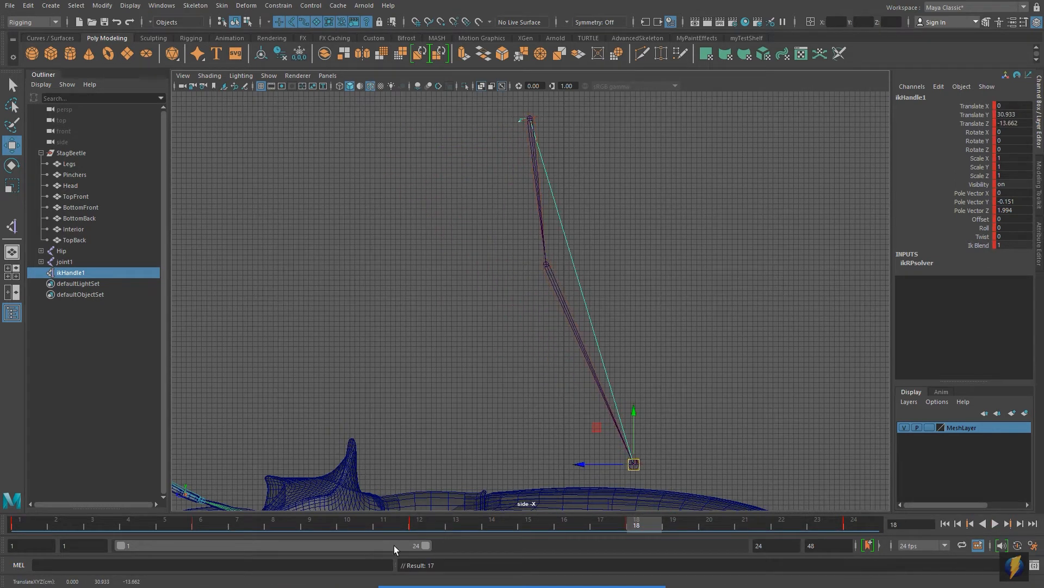
Play the animation from frame 1 with the new chain's root joint selected, and stop the playback.
left_click_drag(651, 526, 5, 444)
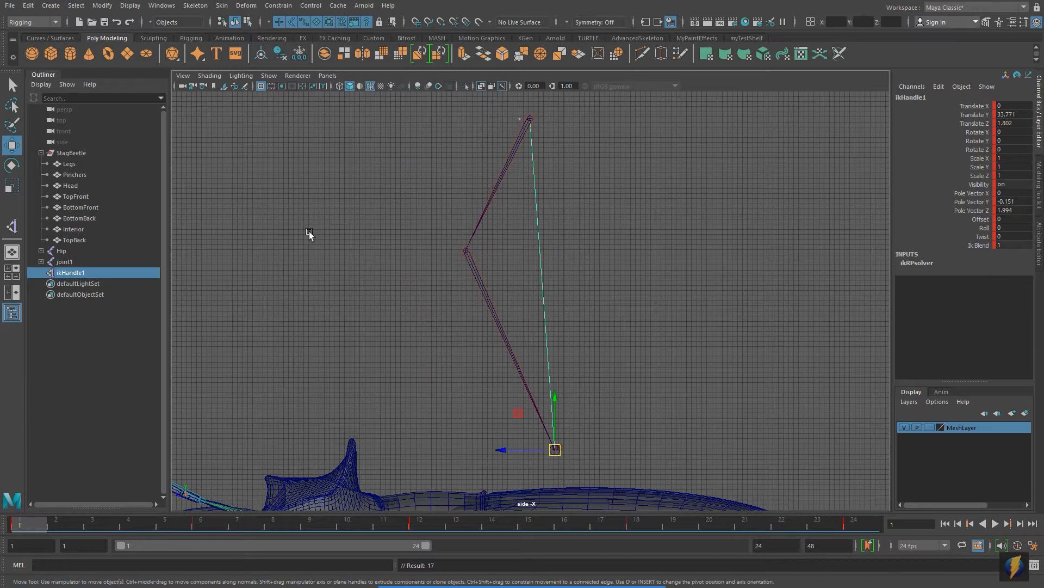
left_click(64, 262)
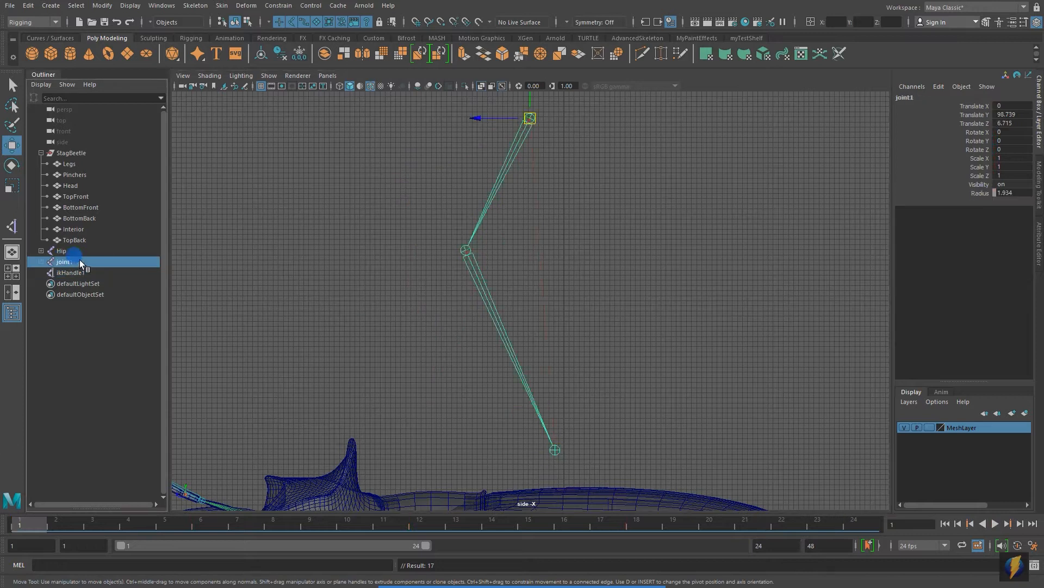
left_click(995, 524)
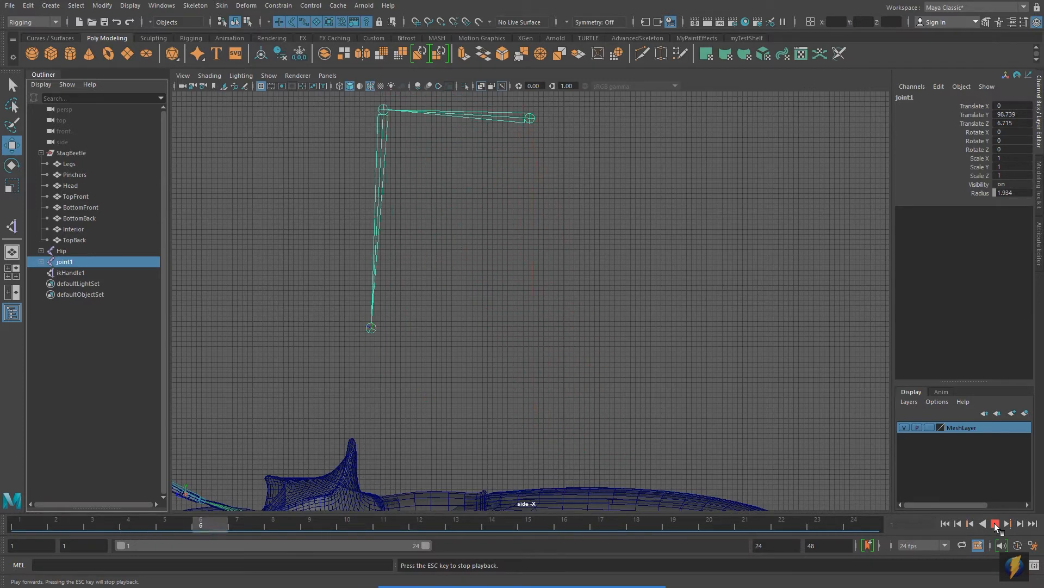
left_click(995, 524)
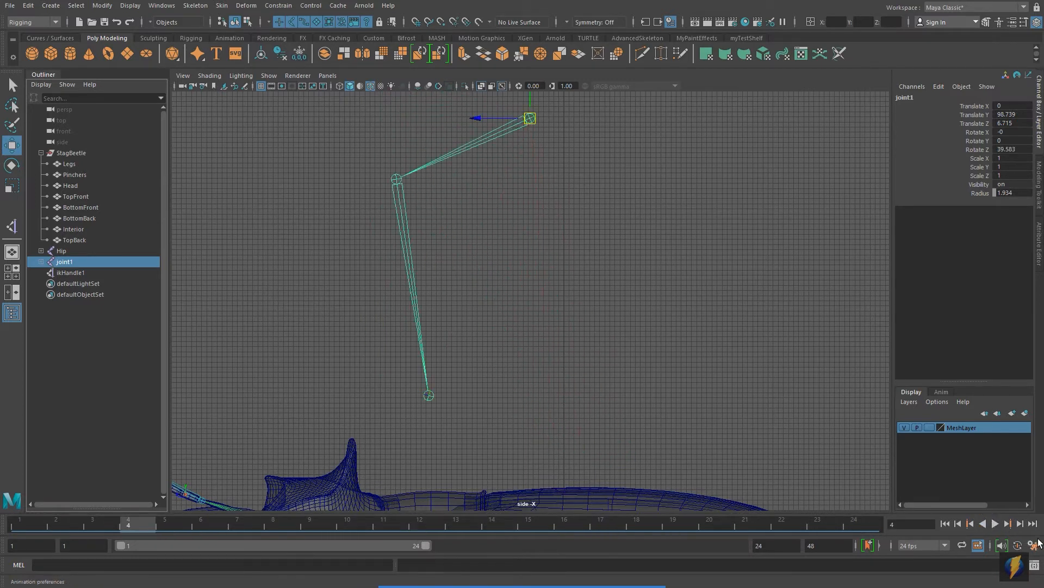
Delete the demo joint chain with its IK handle, and show the whole beetle in the top view.
left_click(73, 272, "shift")
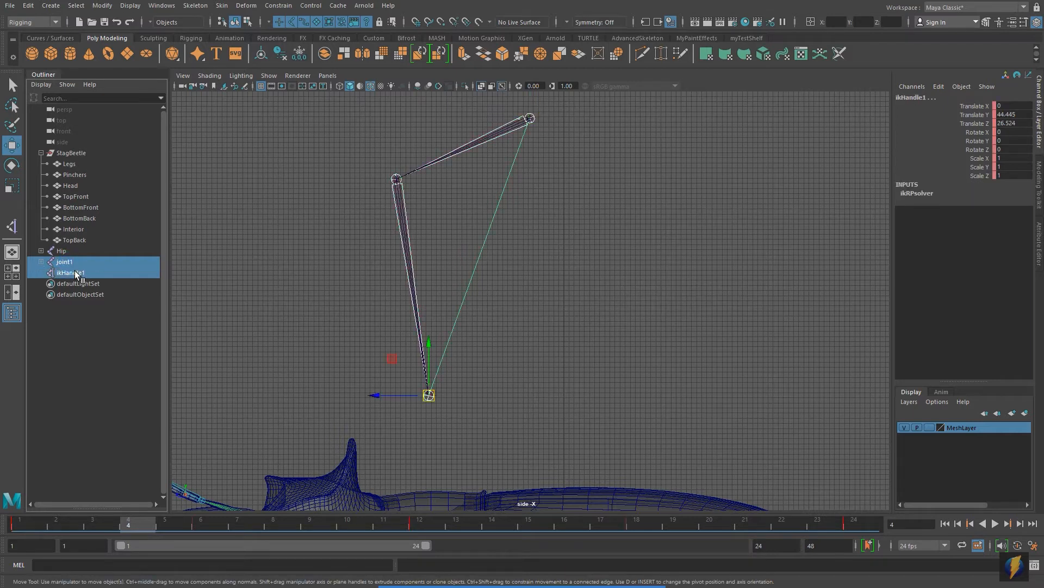
key("Delete")
key("space")
key("space")
mouse_move(637, 273)
left_mouse_down("alt")
mouse_move(552, 276)
mouse_move(637, 283)
left_mouse_up("alt")
key("space")
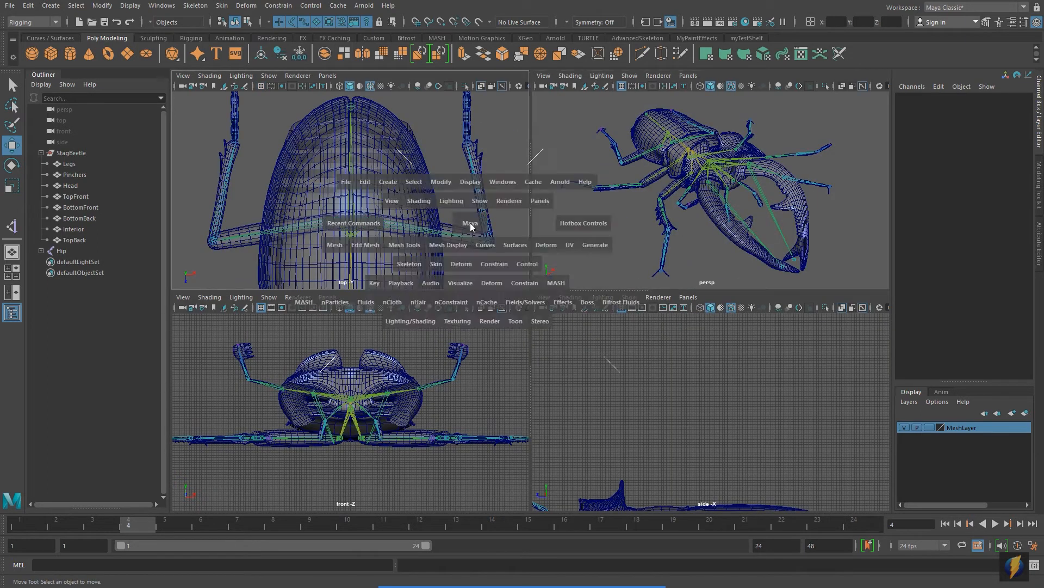
key("space")
scroll(508, 316, "down", 6)
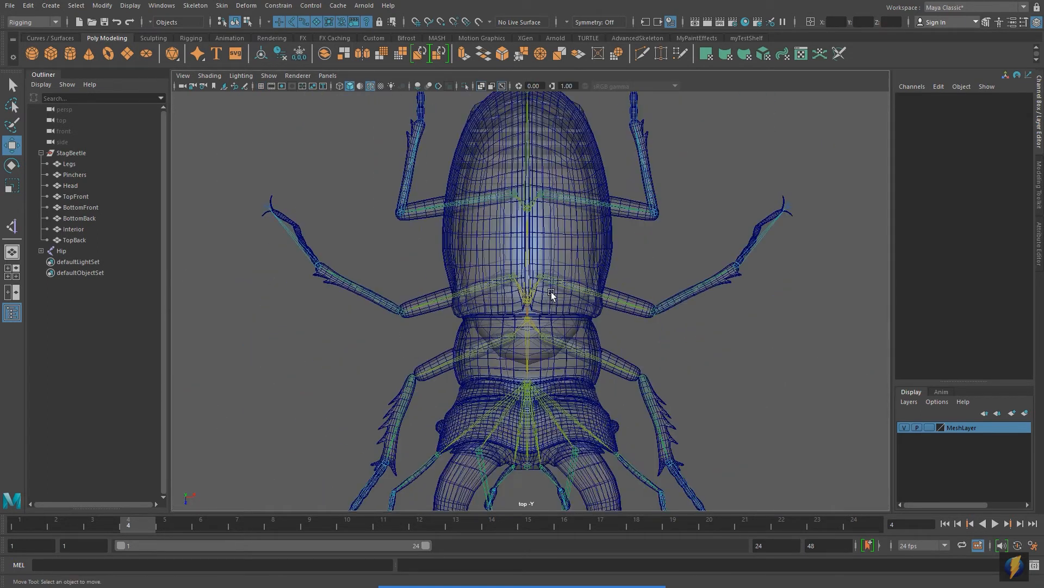
scroll(527, 295, "down", 2)
Set MeshLayer to Template display and frame the beetle's head and front legs.
left_click(930, 427)
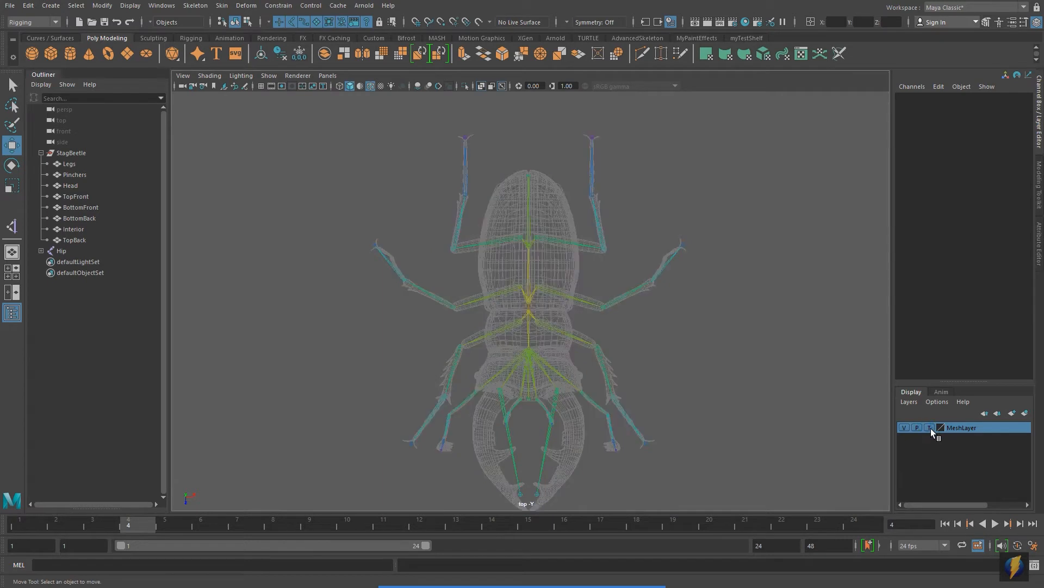
scroll(589, 377, "up", 4)
scroll(596, 379, "up", 4)
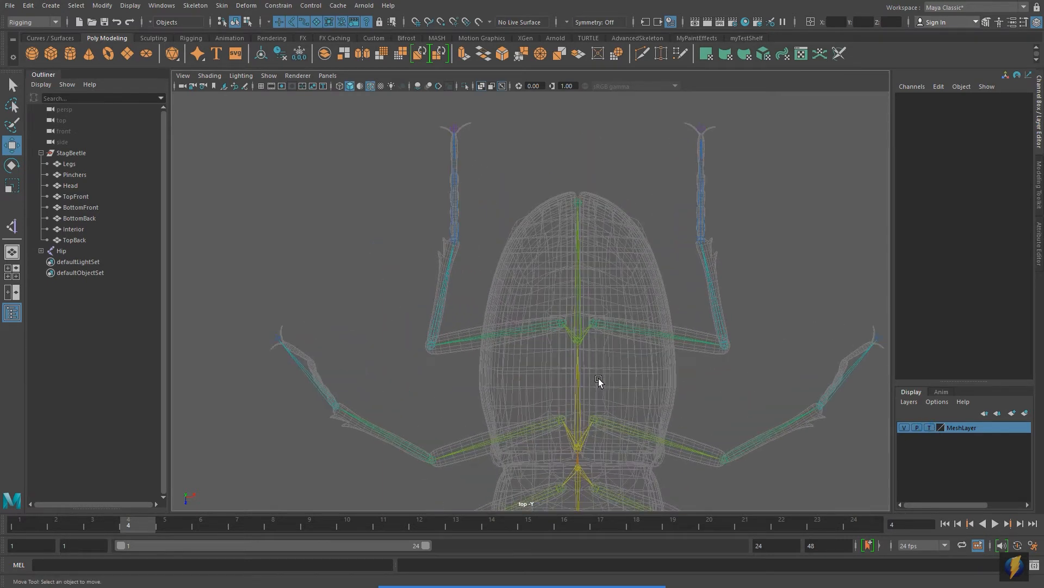
mouse_move(583, 357)
middle_mouse_down("alt")
mouse_move(601, 187)
mouse_move(571, 217)
mouse_move(569, 198)
middle_mouse_up("alt")
middle_click_drag(575, 330, 602, 238, "alt")
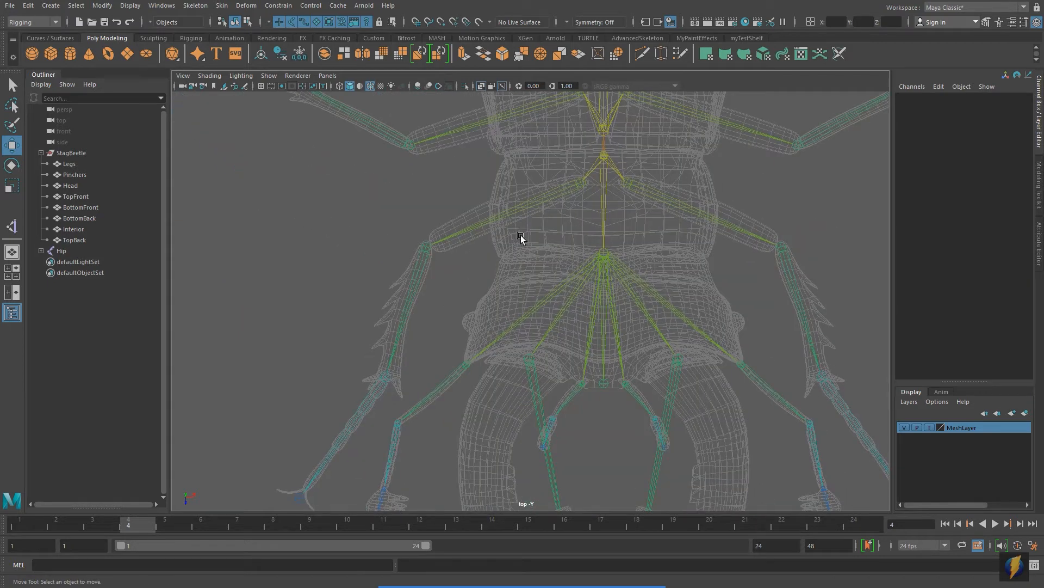
scroll(476, 349, "down", 1)
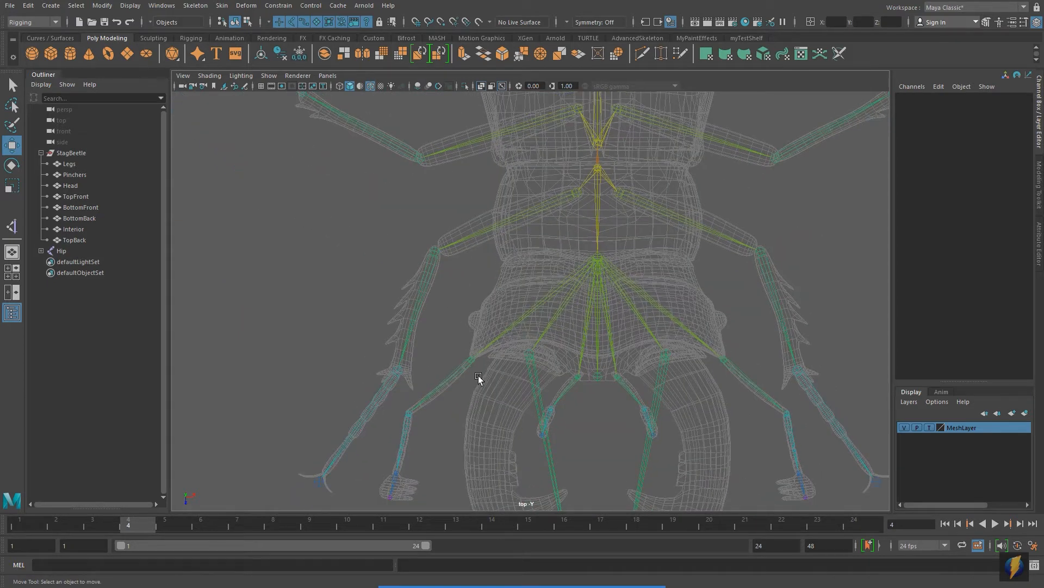
Create an IK handle running from the RF_Leg1 joint to the end joint at that leg's foot.
left_click(196, 6)
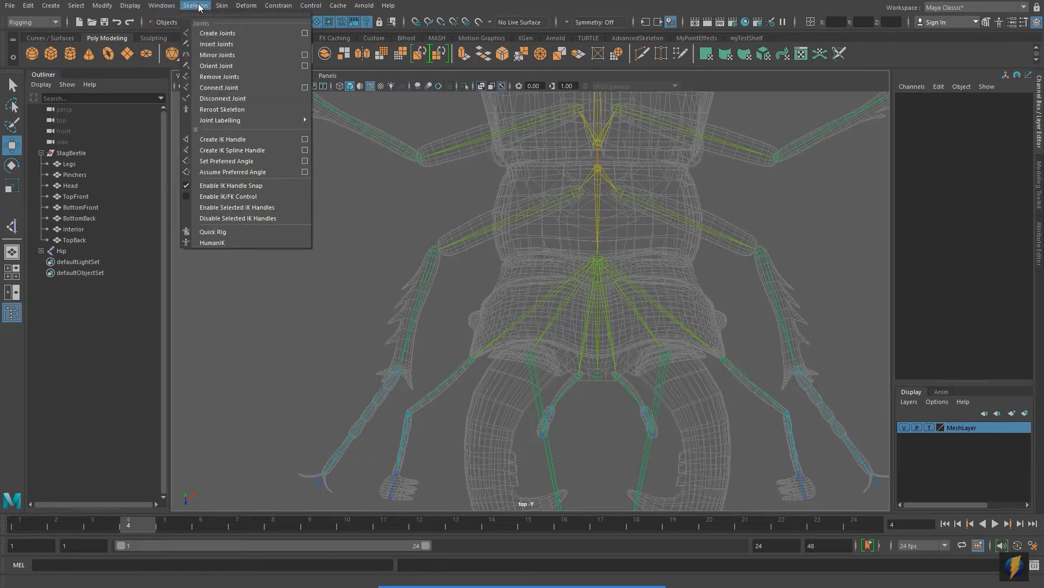
left_click(224, 139)
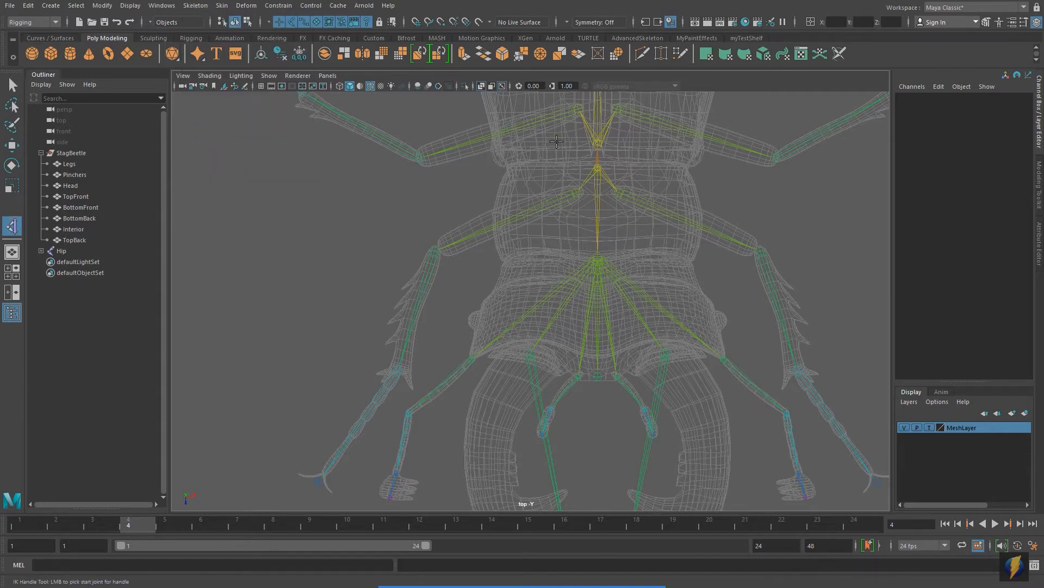
left_click(576, 192)
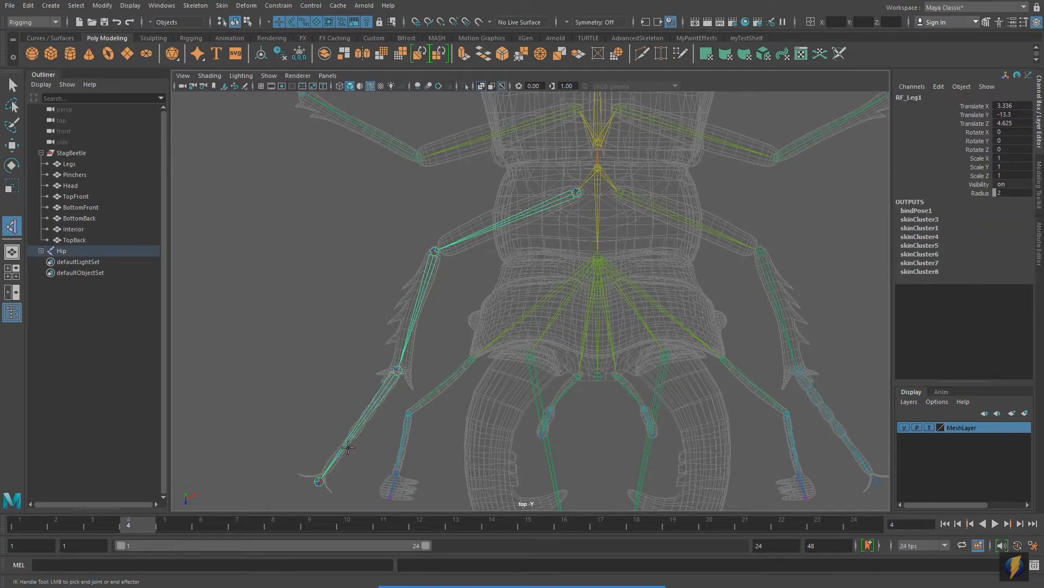
left_click(318, 480)
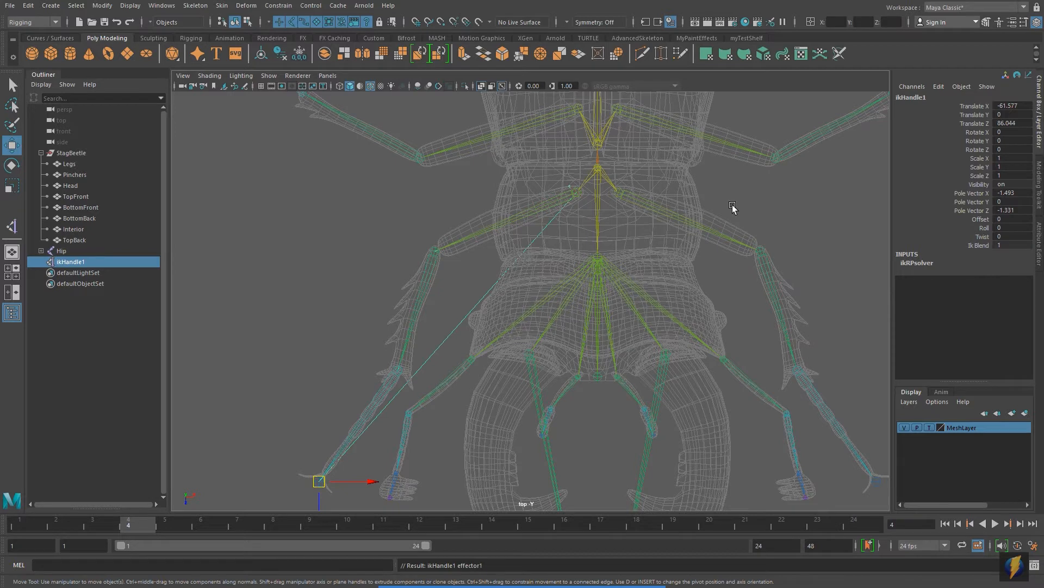
Switch to the perspective view and set MeshLayer to Reference display.
key("space")
key("space")
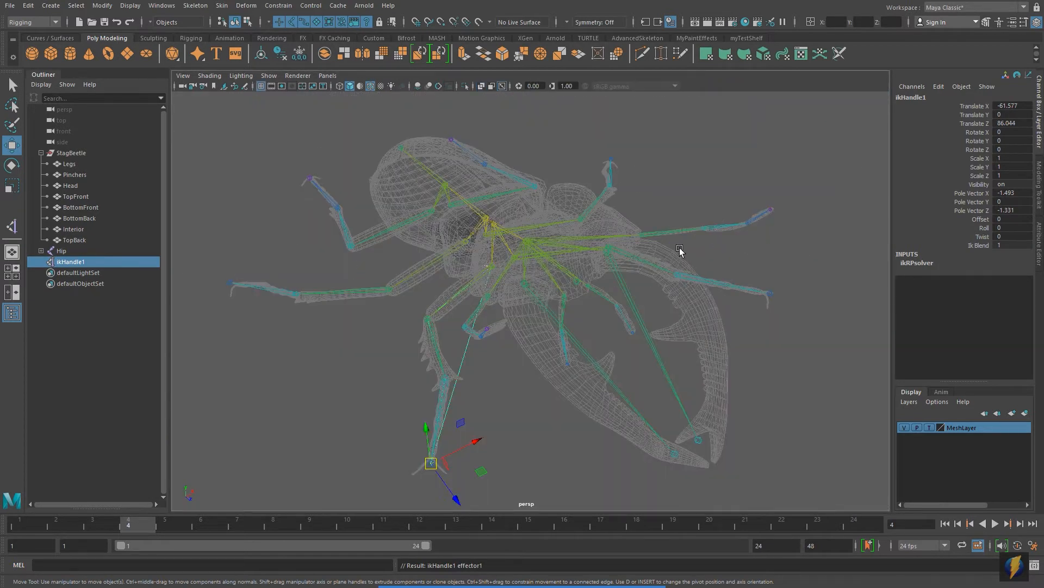
left_click(930, 428)
middle_click_drag(604, 340, 617, 313, "alt")
Try moving the front leg's IK handle in the perspective view, and undo the move.
left_click_drag(496, 401, 532, 359)
key("ctrl+z")
left_click_drag(451, 383, 455, 433)
Move the front leg's IK handle back toward the body to about Translate Z 61.3.
left_click_drag(502, 351, 557, 324, "alt")
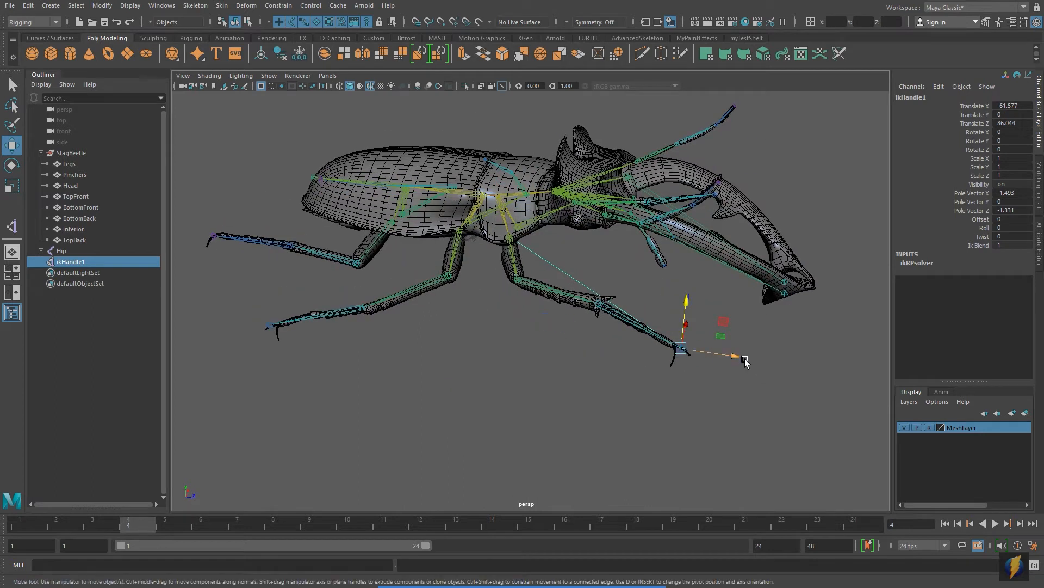
left_click_drag(730, 358, 620, 357)
Try lowering the leg's IK handle to about Translate Y -40 and shifting it to about Z 22, and undo both moves.
left_click_drag(583, 286, 581, 417)
left_click_drag(608, 462, 493, 358)
key("ctrl+z")
key("ctrl+z")
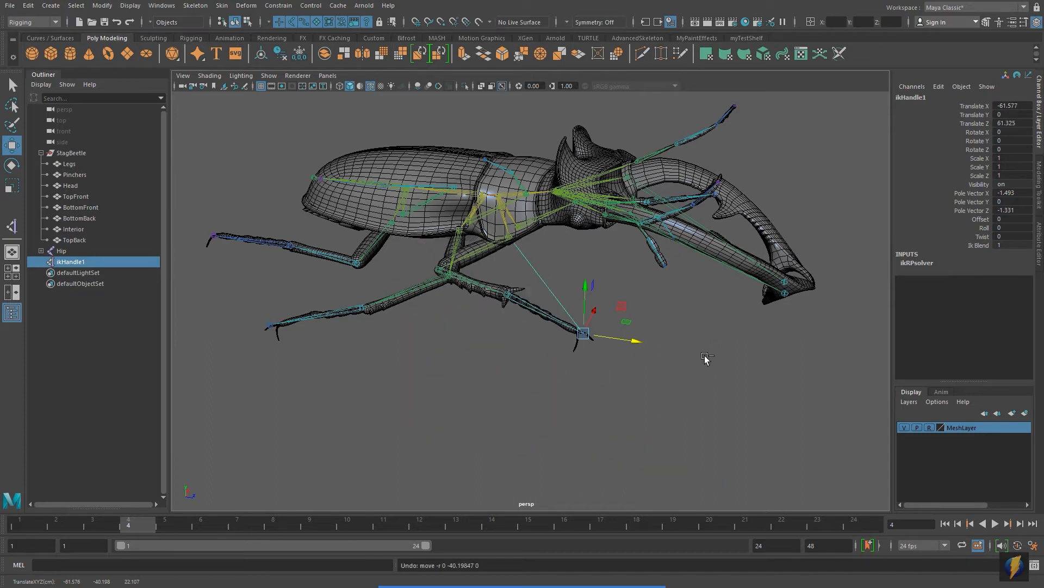
Try raising the Hip joint to about Translate Y 41.3, and undo the move.
left_click_drag(550, 163, 502, 215, "alt")
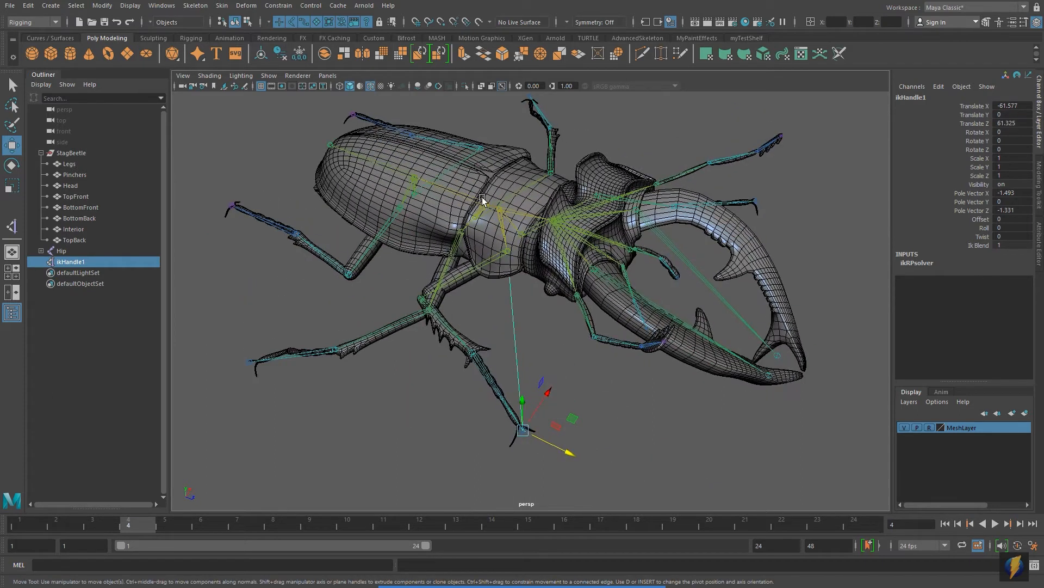
left_click(63, 252)
left_click_drag(356, 223, 493, 122, "alt")
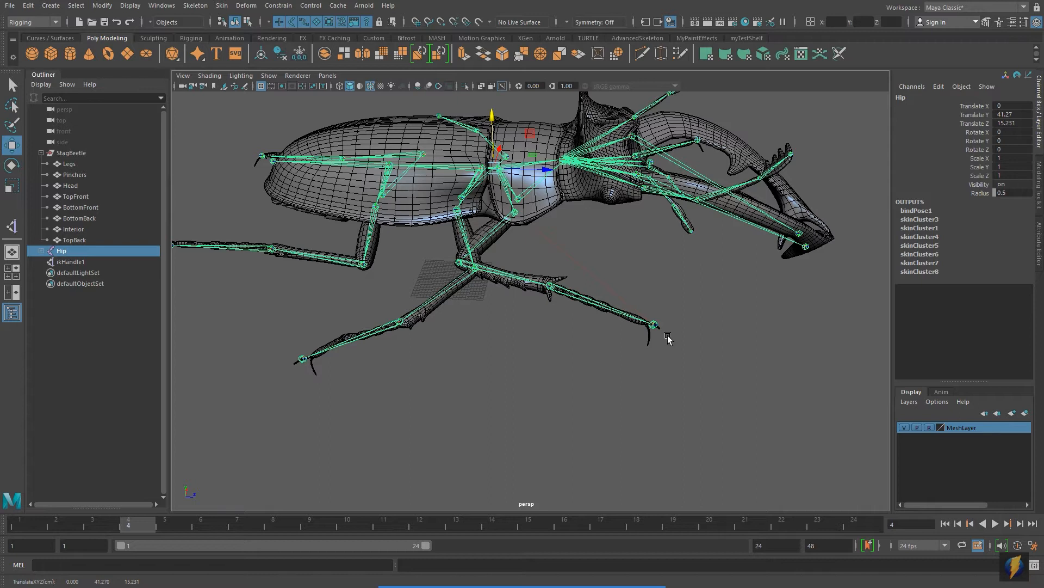
key("ctrl+z")
left_click_drag(710, 369, 667, 350, "alt")
Open the attributes of the front leg's ikHandle1 and look through its ikRPsolver settings.
left_click(64, 262)
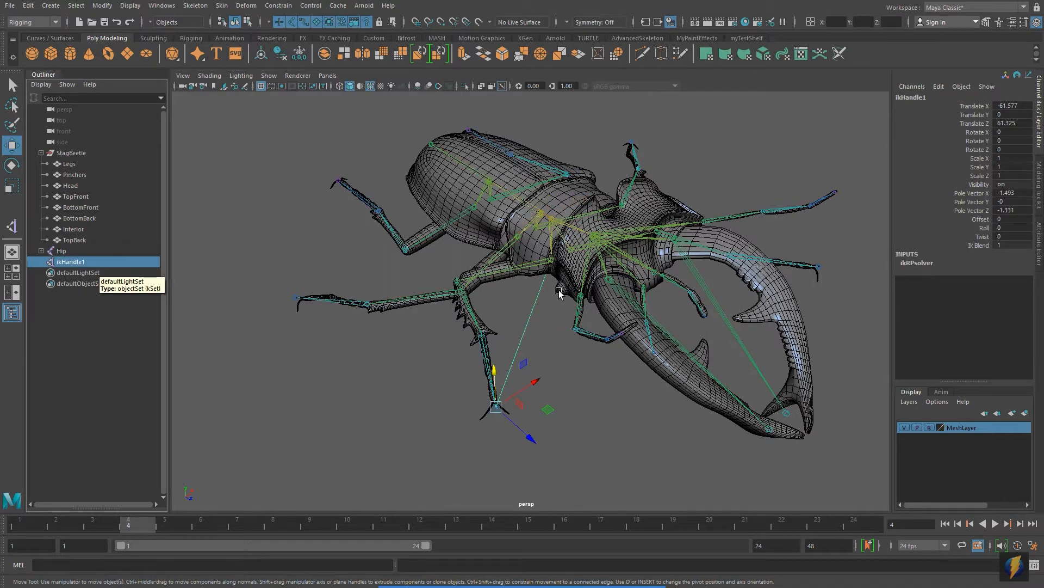
key("ctrl+a")
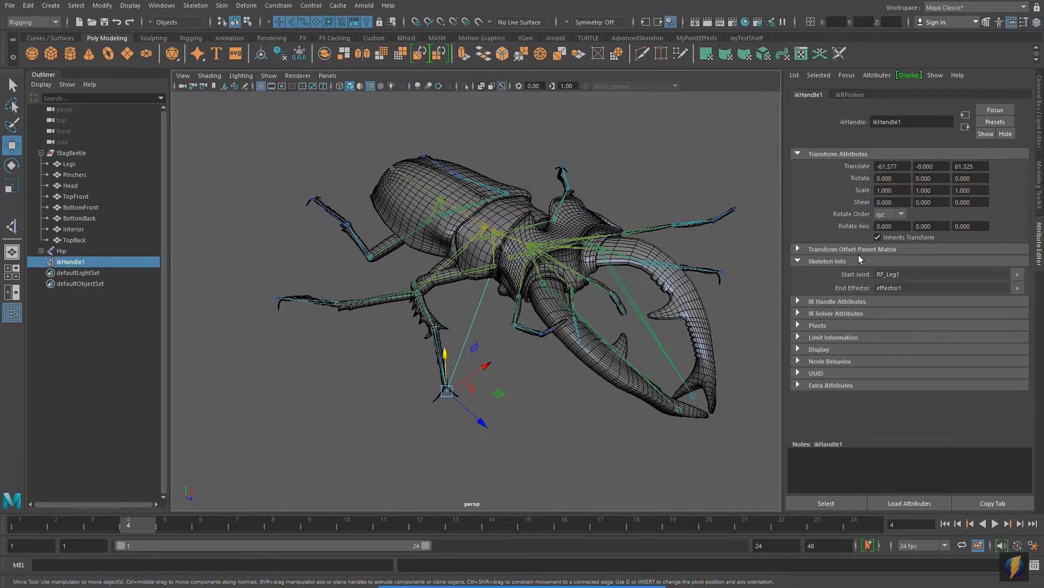
left_click(850, 95)
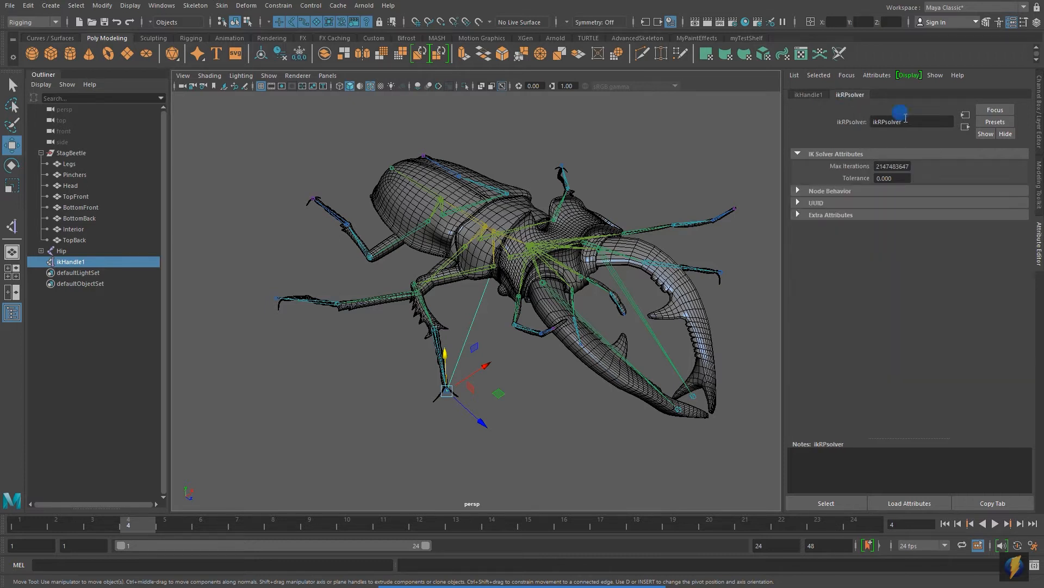
left_click(798, 188)
left_click(799, 188)
left_click(810, 96)
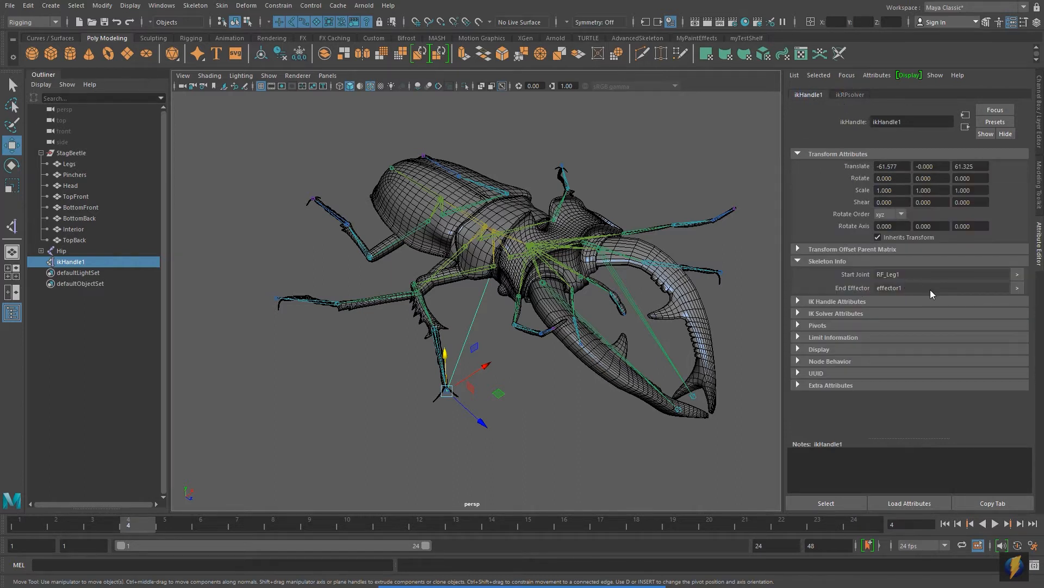
Expand ikHandle1's IK Handle Attributes and set Stickiness to sticky.
left_click(798, 301)
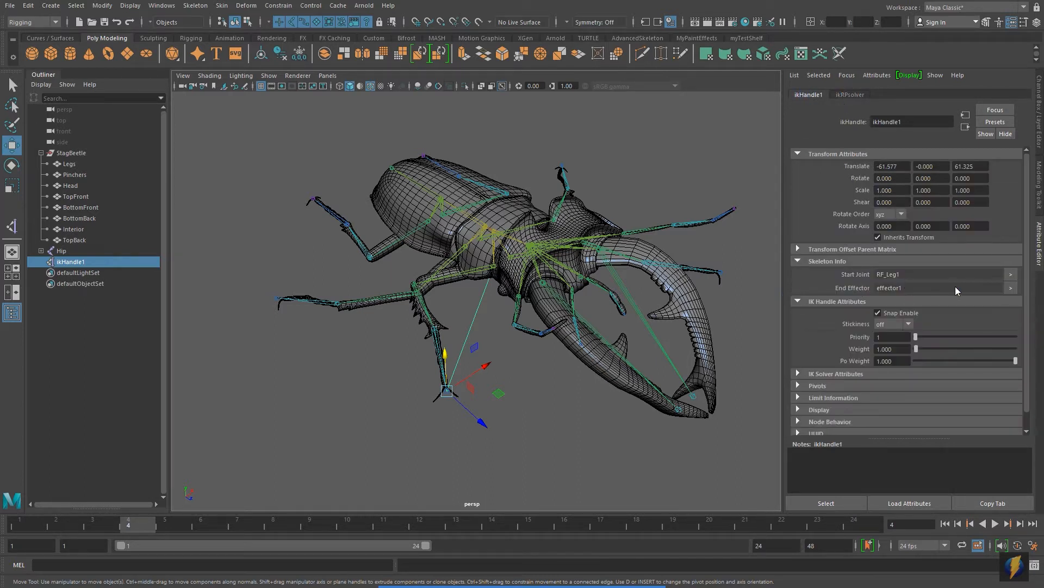
mouse_move(574, 587)
left_click(573, 556)
mouse_move(627, 426)
left_mouse_down()
mouse_move(681, 412)
mouse_move(816, 333)
mouse_move(865, 328)
left_mouse_up()
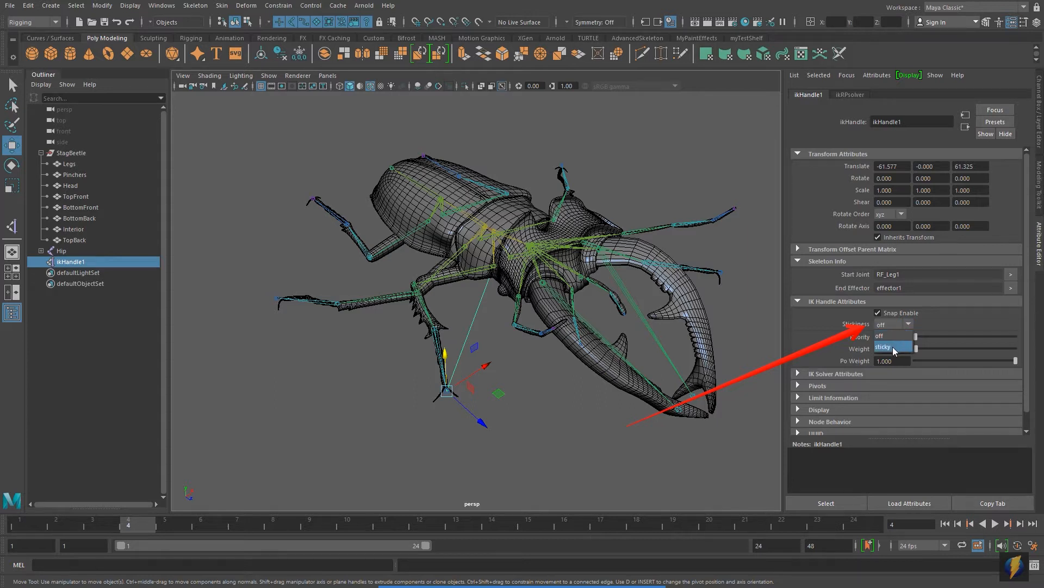
left_click(893, 347)
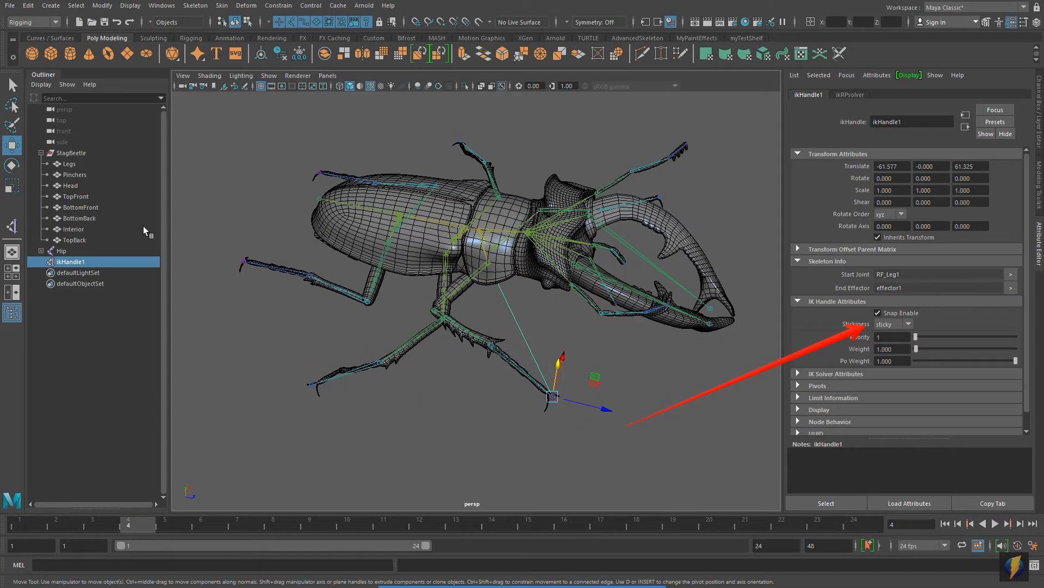
Try raising the Hip joint to about Translate Y 42.9 with the sticky IK handle, and undo the move.
left_click(61, 251)
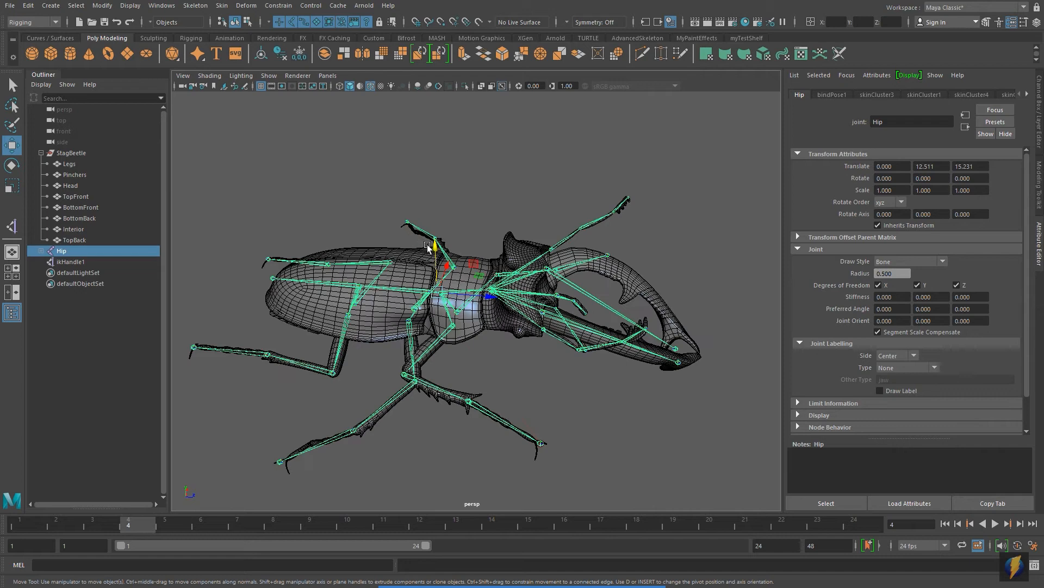
left_click_drag(435, 249, 536, 168)
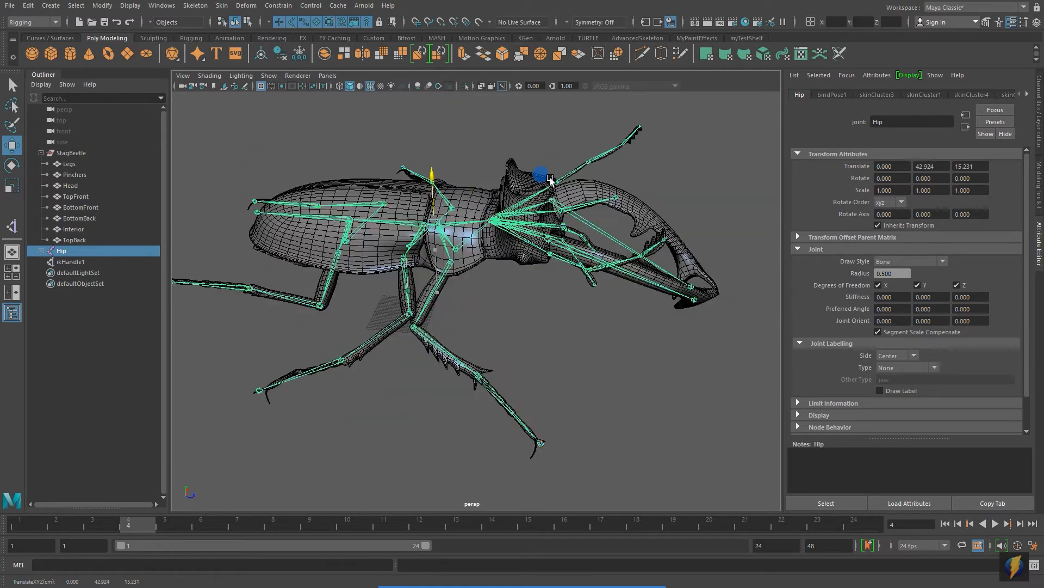
key("ctrl+z")
left_click_drag(616, 336, 563, 330, "alt")
middle_click_drag(563, 331, 610, 302, "alt")
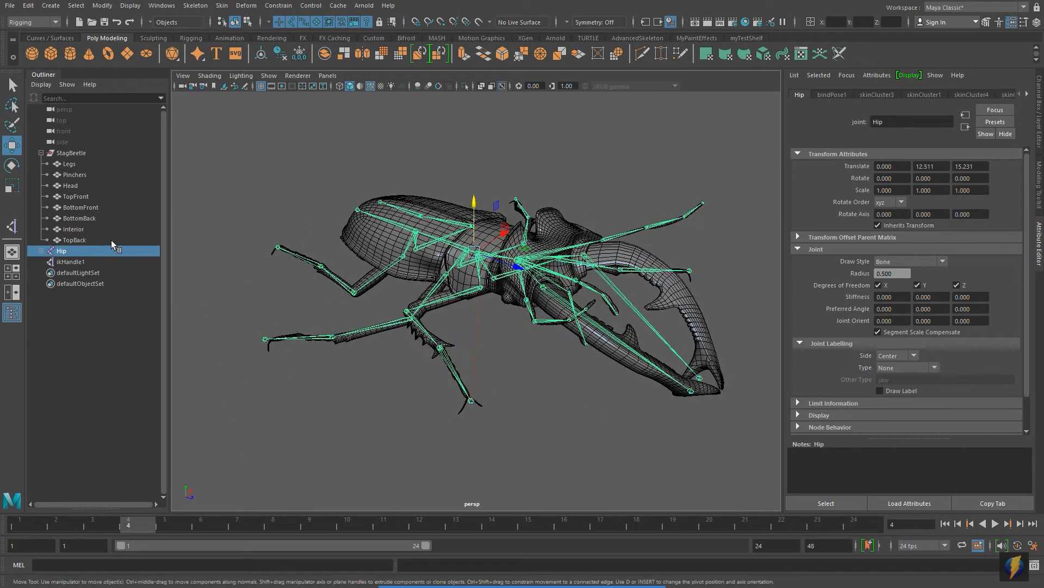
Set ikHandle1's Stickiness to off.
left_click(73, 261)
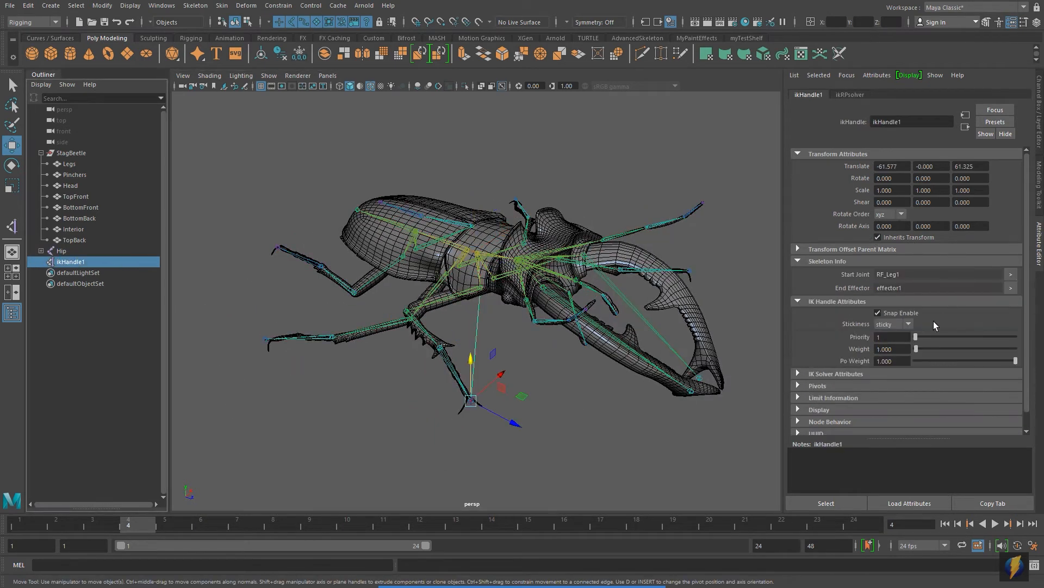
left_click(892, 336)
left_click_drag(473, 284, 506, 313, "alt")
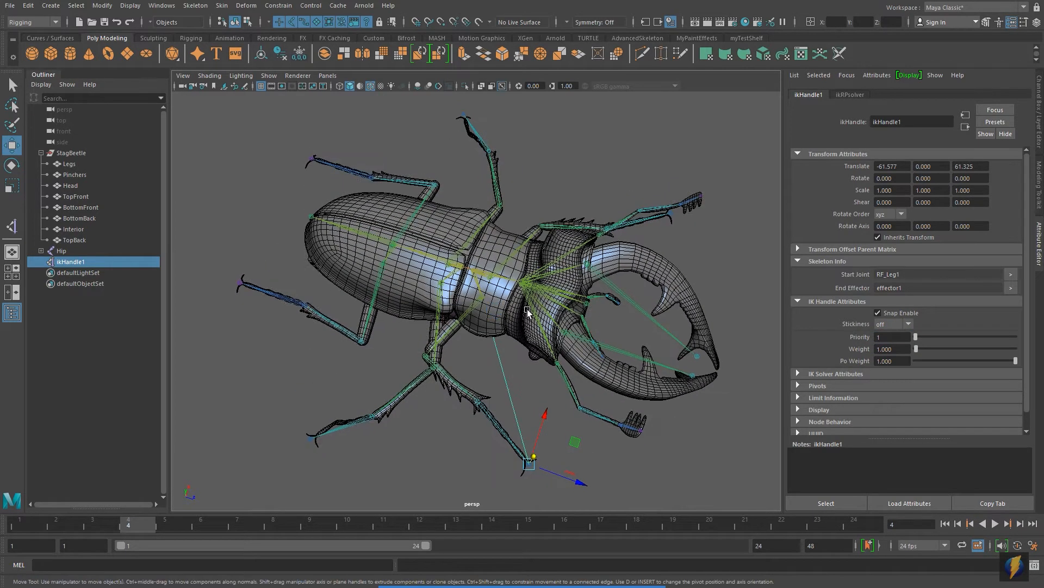
left_click_drag(601, 261, 622, 255, "alt")
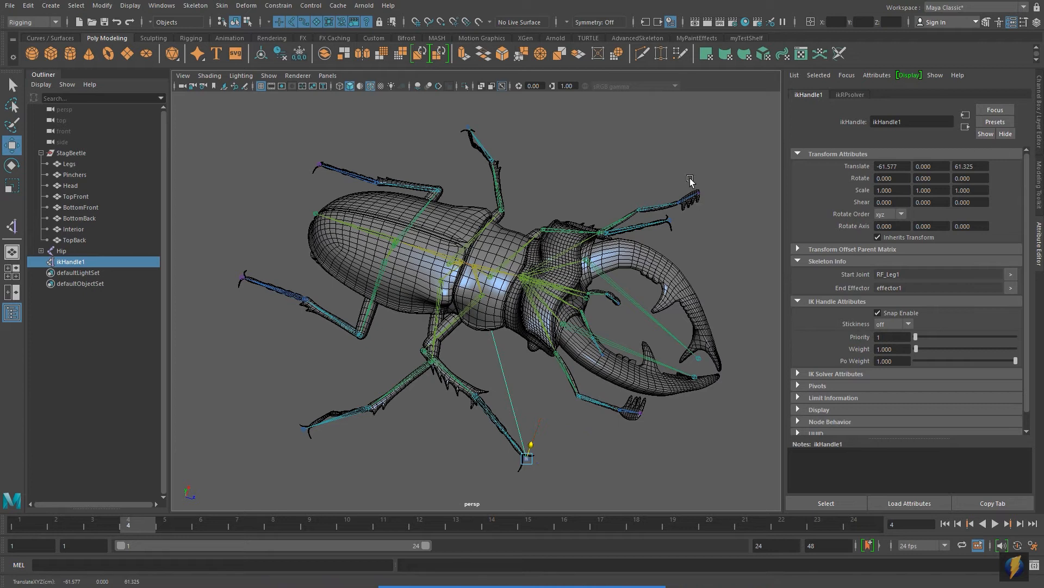
Undo the Stickiness changes and the front leg IK handle's earlier move toward the body.
key("ctrl+z")
key("ctrl+z")
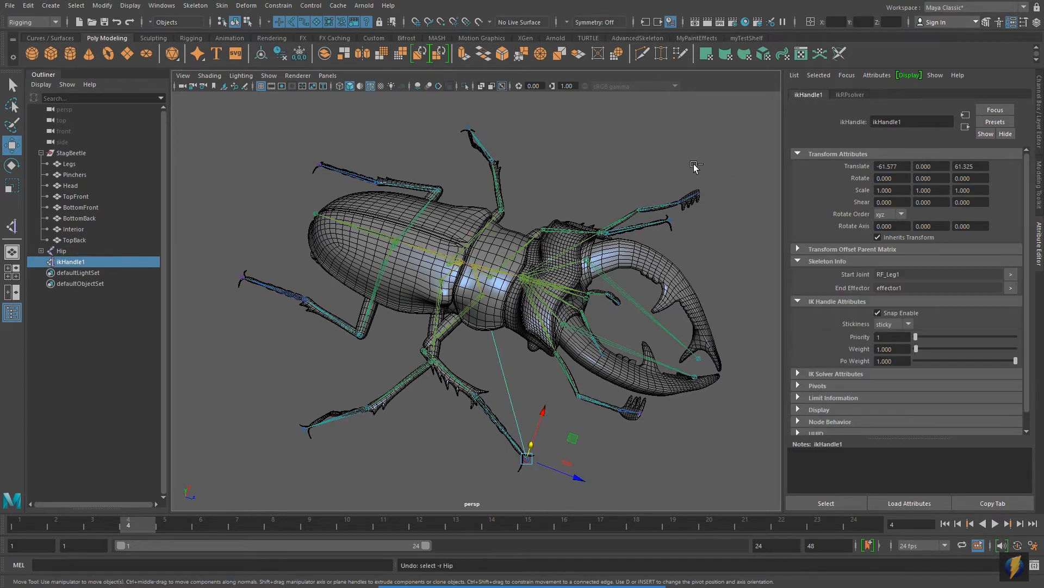
key("ctrl+z")
key("ctrl+z")
left_click_drag(637, 216, 627, 200, "alt")
left_click_drag(623, 329, 558, 296, "alt")
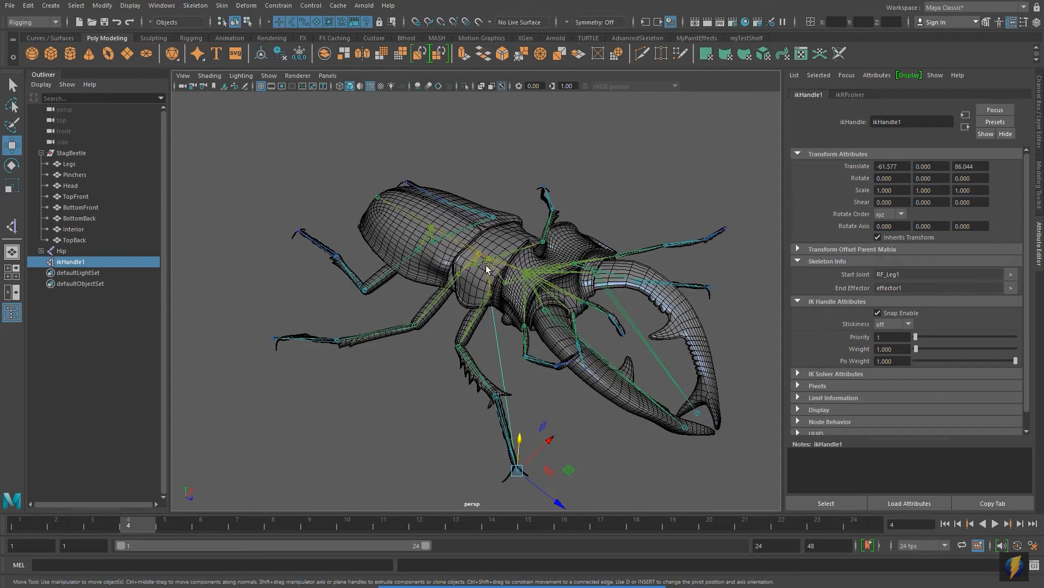
Switch to the top view and start the IK Handle tool with its settings open.
key("space")
key("space")
scroll(529, 283, "down", 3)
middle_click_drag(531, 299, 532, 325, "alt")
left_click(197, 7)
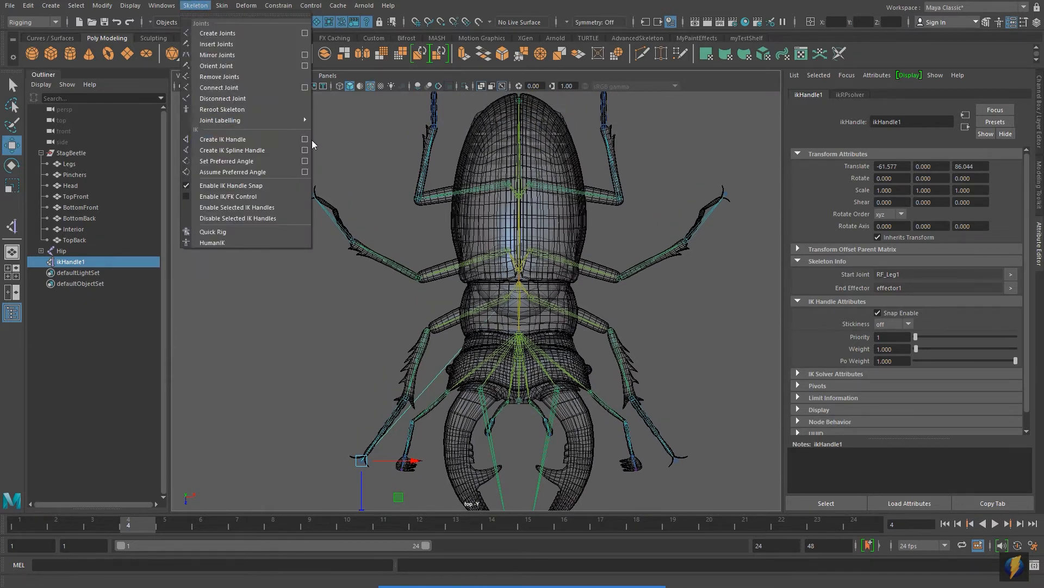
left_click(305, 140)
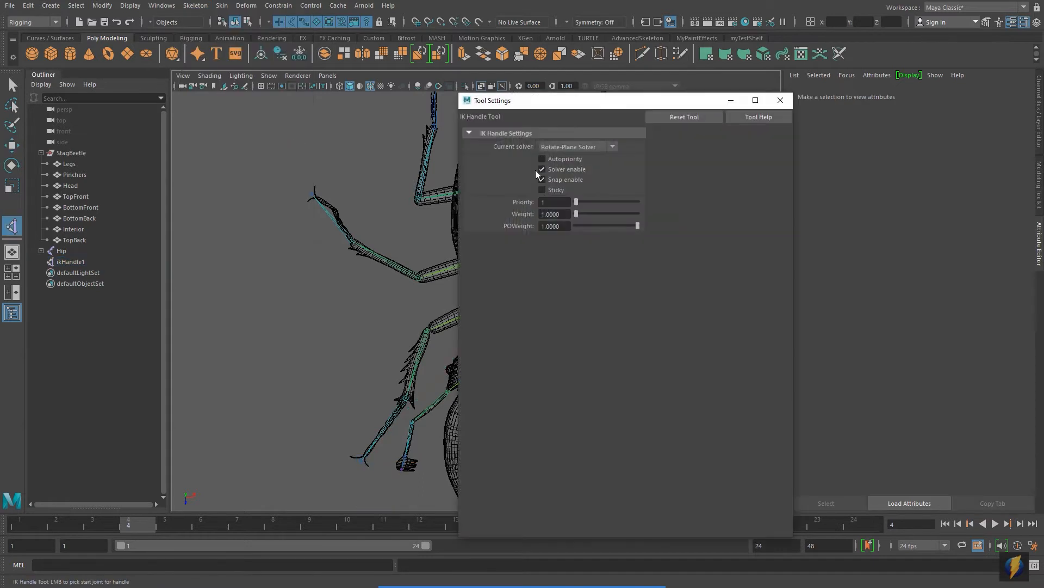
left_click_drag(567, 101, 753, 92)
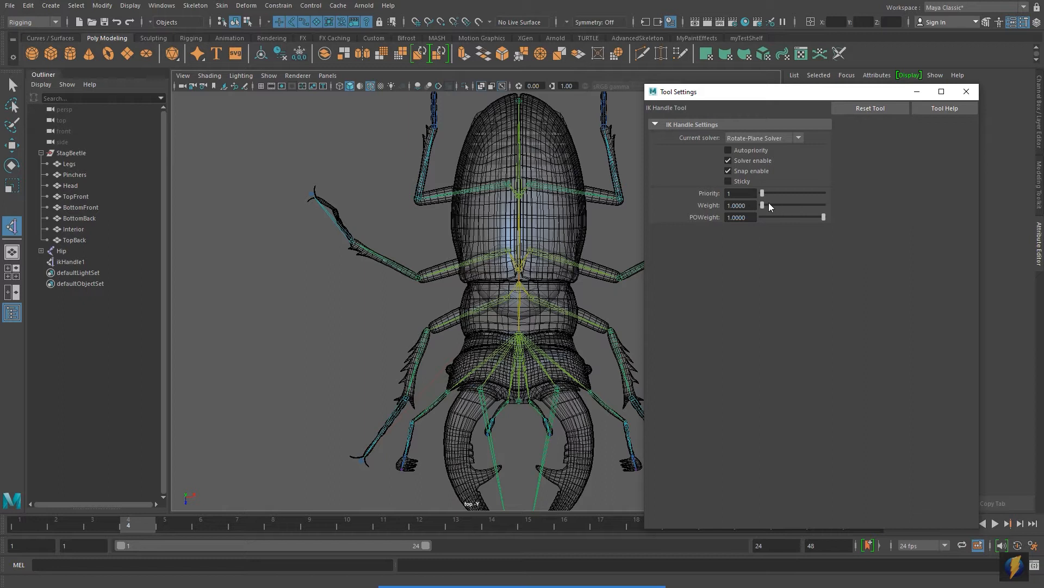
Review the Sticky option in the IK Handle settings, leave it off, and close the settings.
left_click(565, 567)
left_click_drag(489, 366, 719, 187)
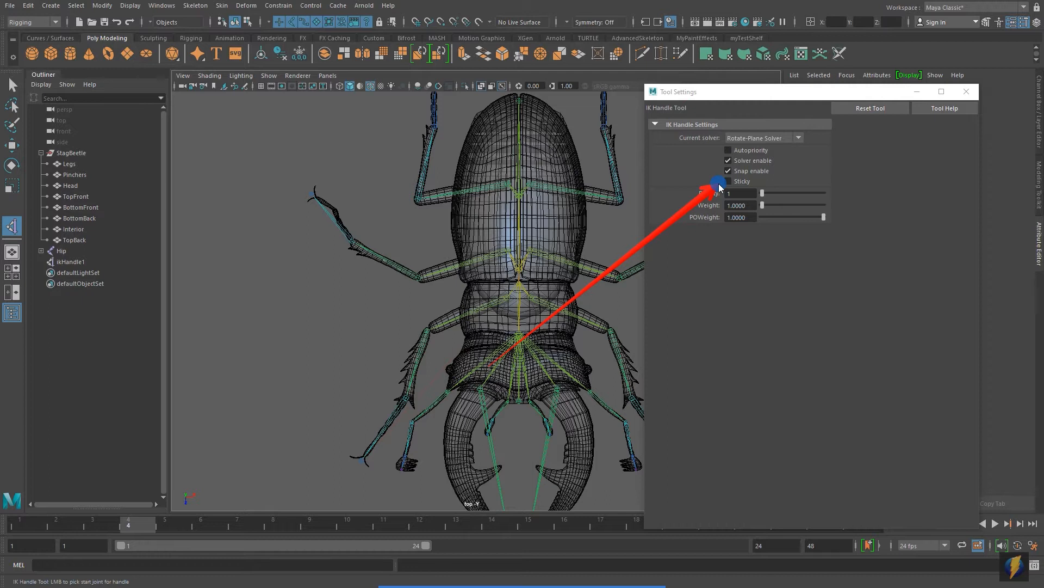
left_click(729, 182)
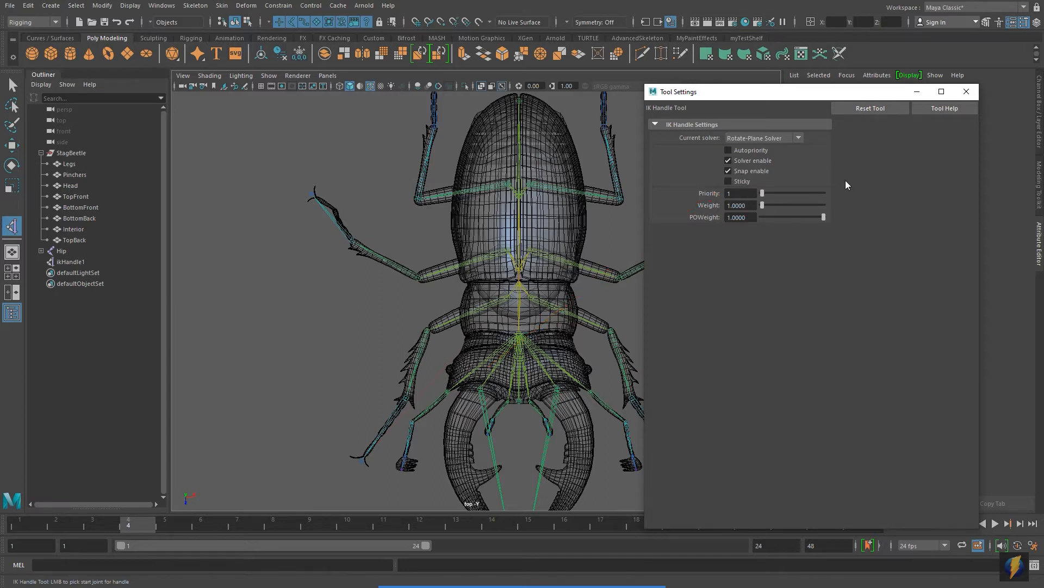
left_click(966, 92)
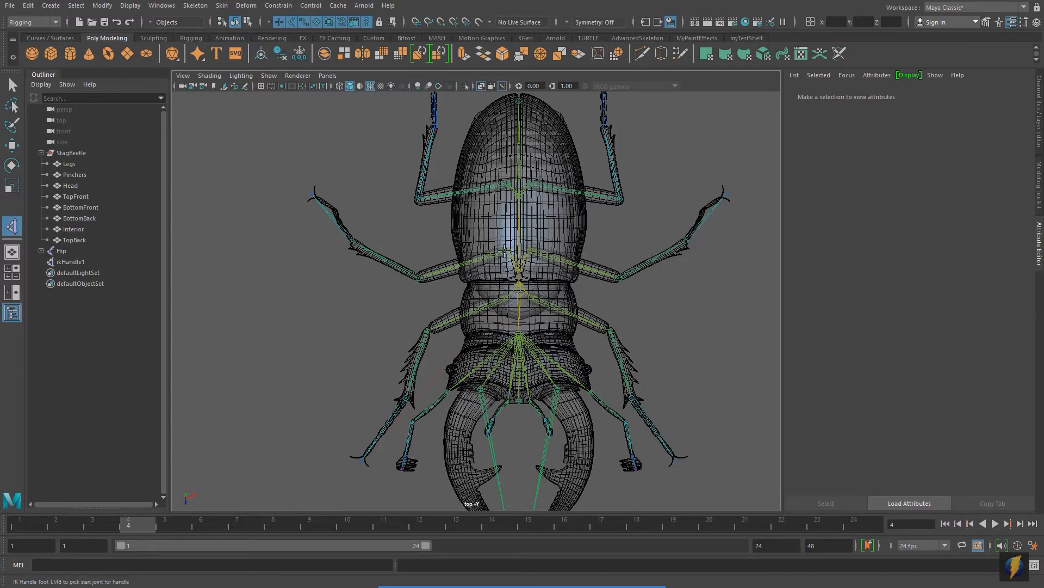
Create IK handles on the right middle and right back legs, from RM_Leg1 and RB_Leg1 to each leg's foot tip.
left_click(516, 263)
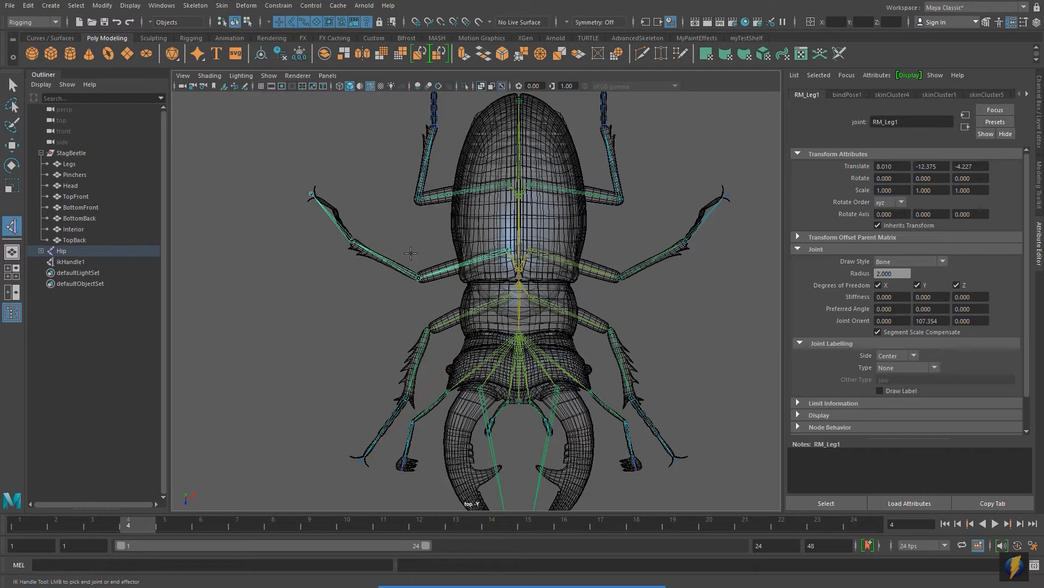
left_click(312, 192)
middle_click_drag(426, 190, 385, 306, "alt")
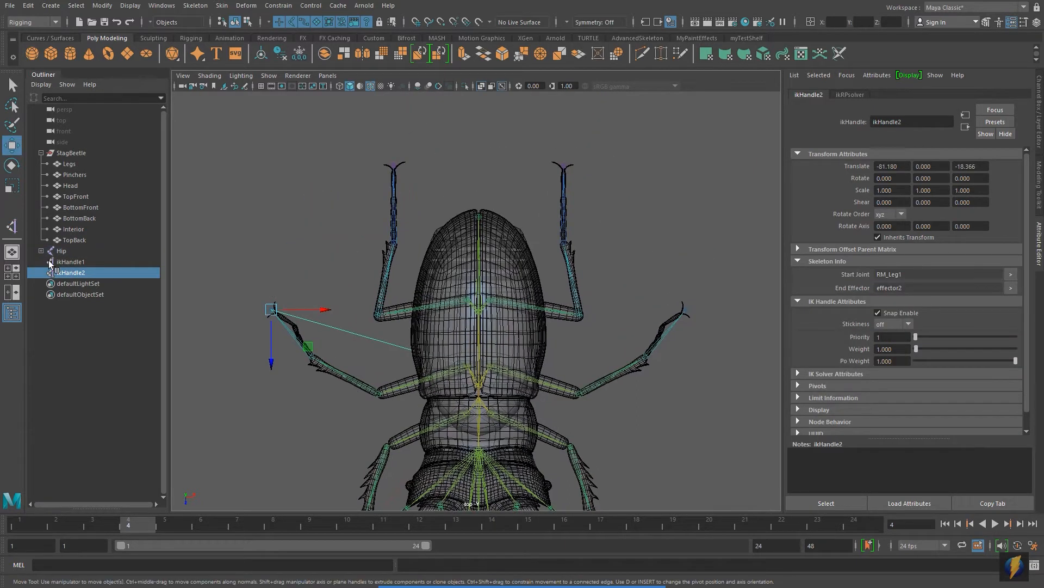
left_click(13, 231)
left_click(466, 299)
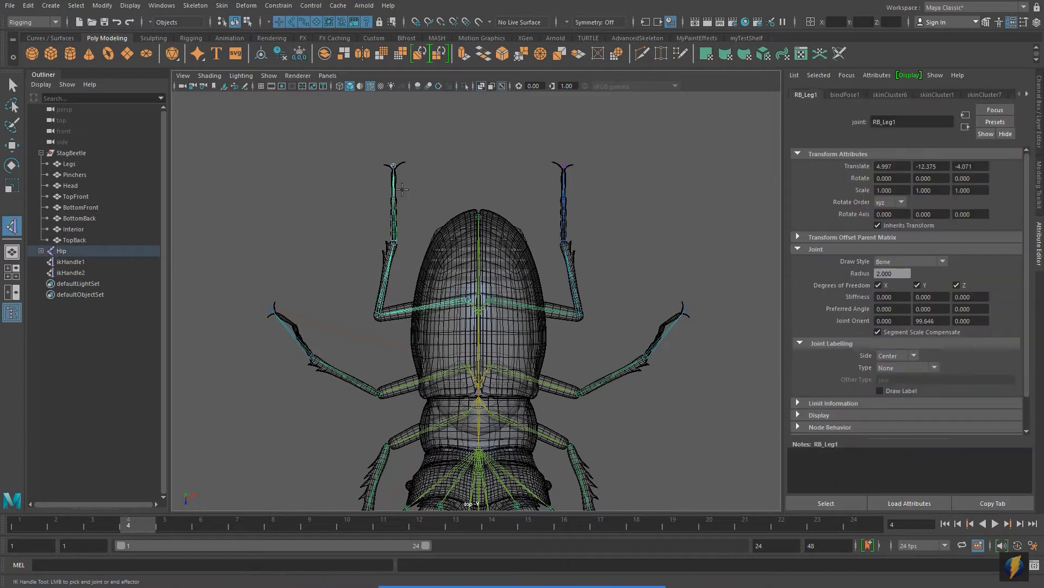
left_click(391, 164)
Create an IK handle on the left front leg, from LF_Leg1 to the foot tip joint.
middle_click_drag(565, 327, 482, 154, "alt")
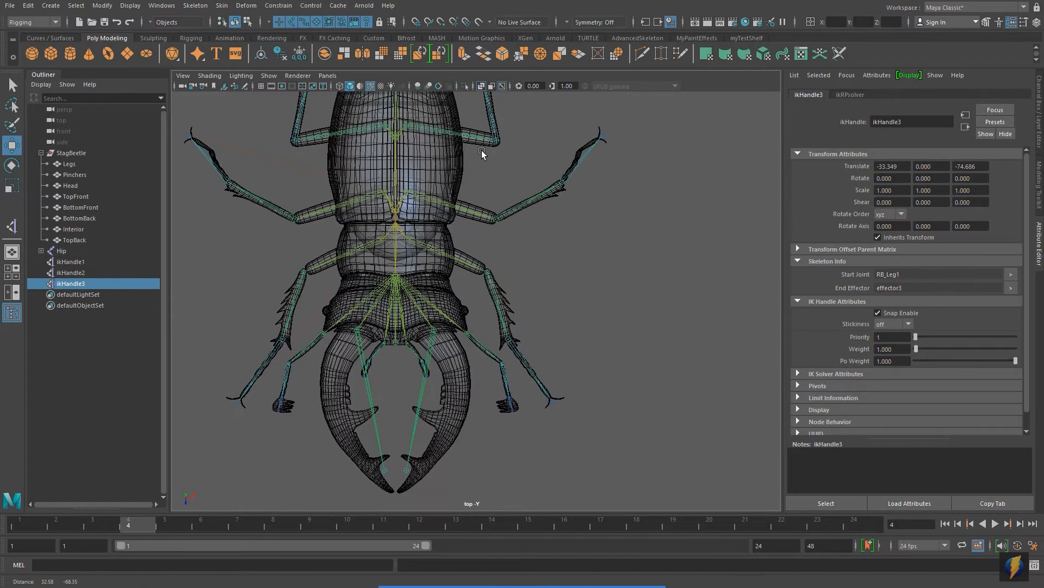
left_click(12, 226)
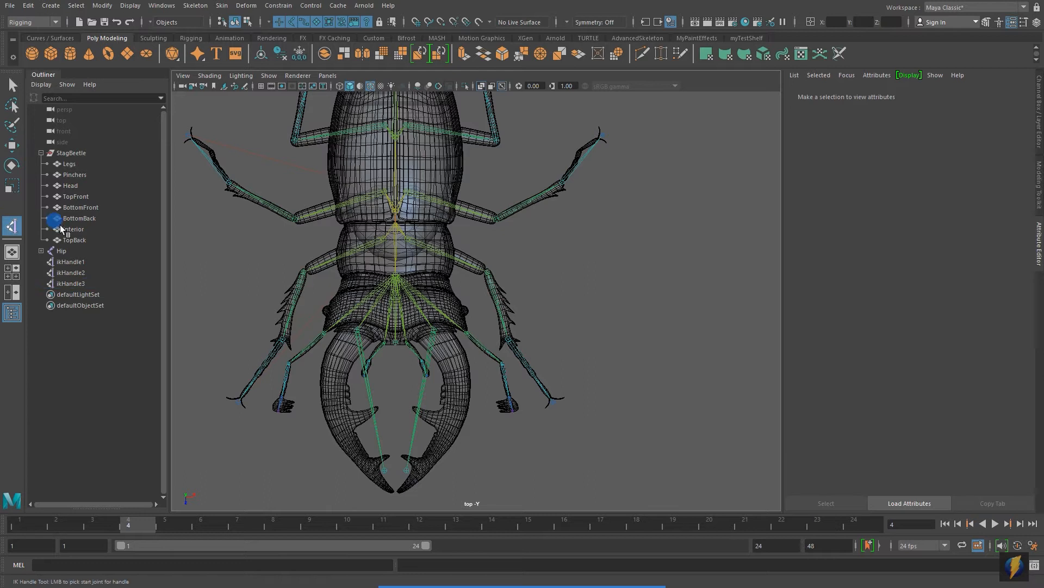
left_click(407, 238)
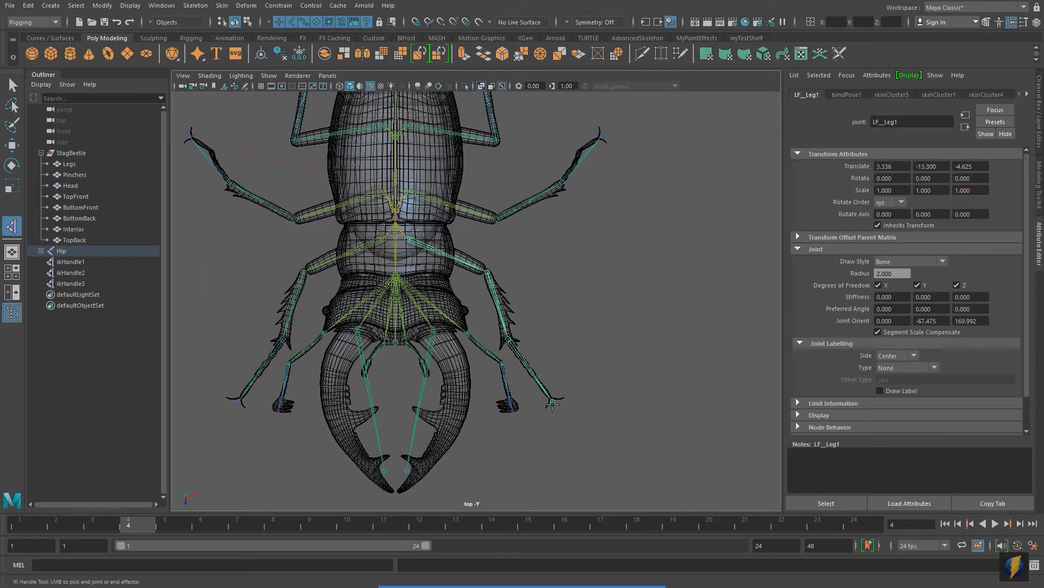
left_click(553, 404)
Create an IK handle on the left middle leg, from LM_Leg1 to the foot tip joint.
middle_click_drag(597, 309, 628, 387, "alt")
left_click(12, 226)
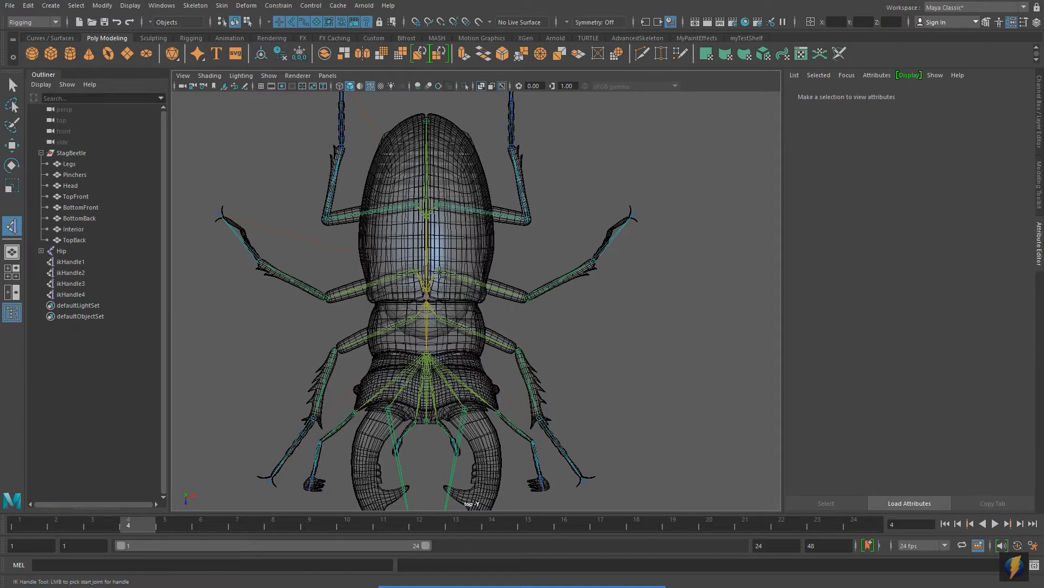
left_click(646, 215)
left_click(634, 214)
Create an IK handle on the left back leg, from LB_Leg1 to the foot tip joint.
middle_click_drag(685, 220, 695, 335, "alt")
left_click(12, 226)
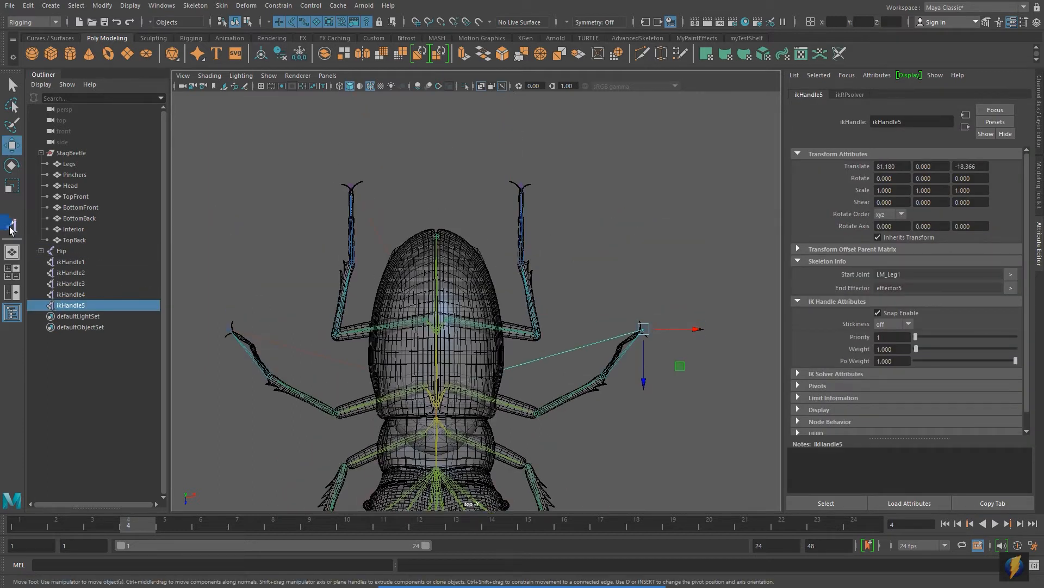
left_click(447, 319)
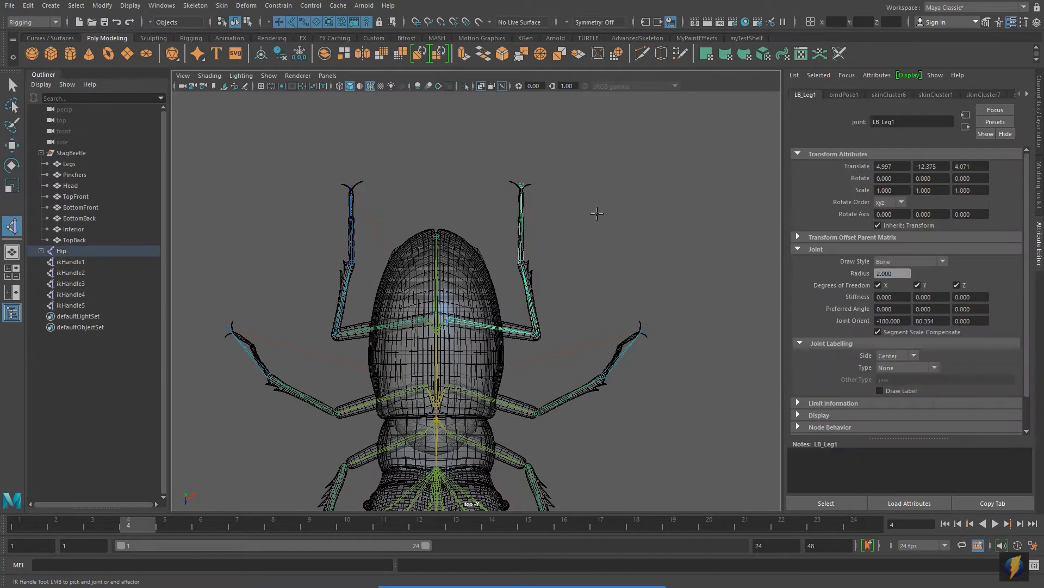
left_click(521, 184)
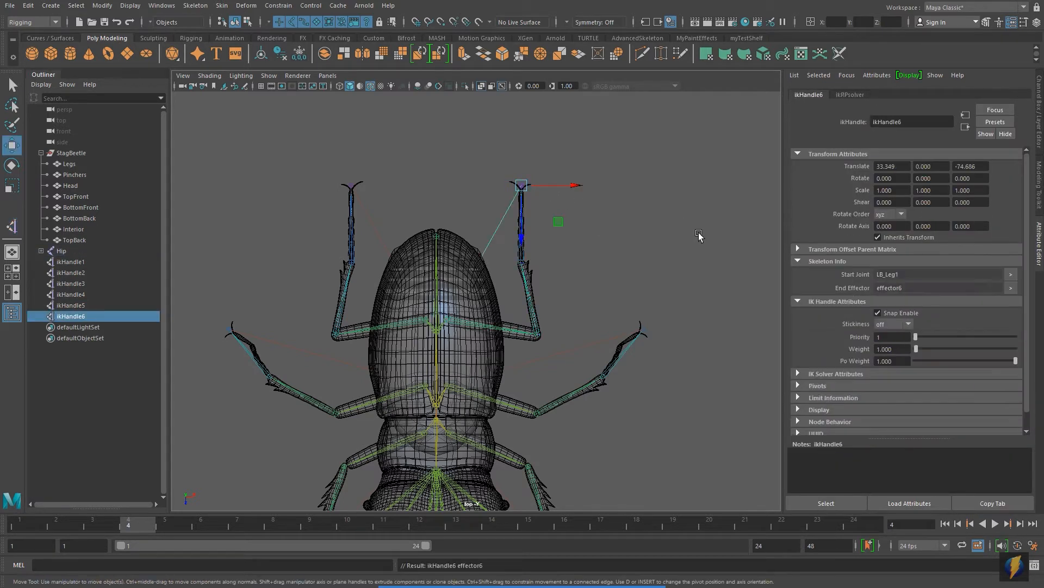
Return to the perspective view, try moving the right front leg's ikHandle1, and undo the move.
key("space")
key("space")
left_click_drag(613, 235, 614, 259, "alt")
left_click(71, 260)
middle_click_drag(436, 230, 400, 239, "alt")
left_click_drag(605, 403, 569, 442)
key("ctrl+z")
Try moving the right middle leg's ikHandle2 to about Translate Y -13.6 and Z 5.4, and undo the move.
left_click(73, 274)
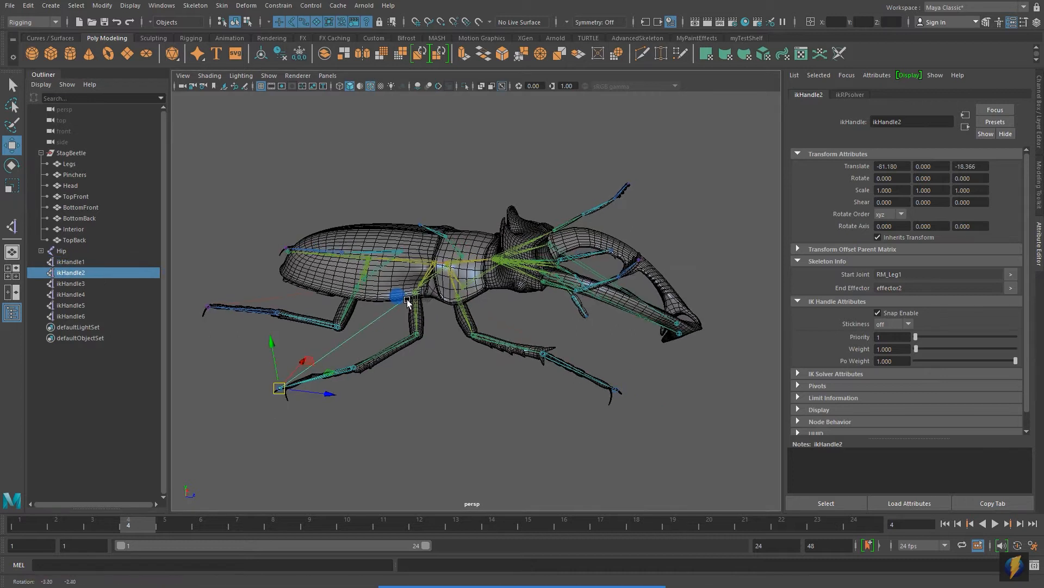
left_click_drag(276, 390, 350, 438)
key("ctrl+z")
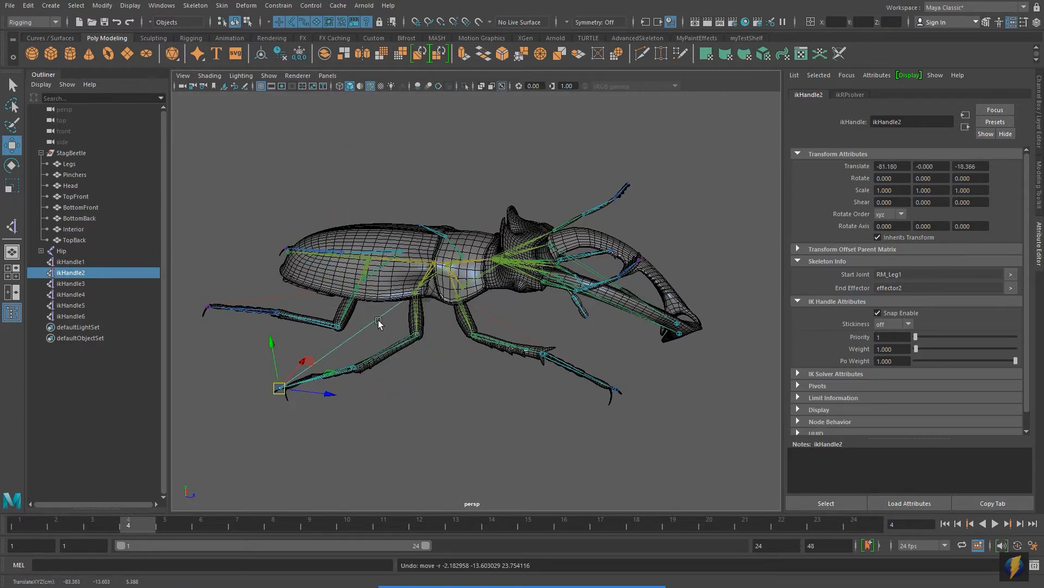
Try moving the right back leg's ikHandle3 to test how the leg bends, and undo the move.
middle_click_drag(410, 289, 468, 286, "alt")
left_click(71, 283)
left_click_drag(381, 272, 327, 272, "alt")
middle_click_drag(267, 305, 322, 439)
key("ctrl+z")
Try moving the left front leg's ikHandle4 to about Translate X 69.3, Y -16.1 and Z 81.2, and undo the move.
left_click_drag(578, 265, 327, 257, "alt")
left_click(85, 294)
middle_click_drag(288, 393, 275, 434)
key("ctrl+z")
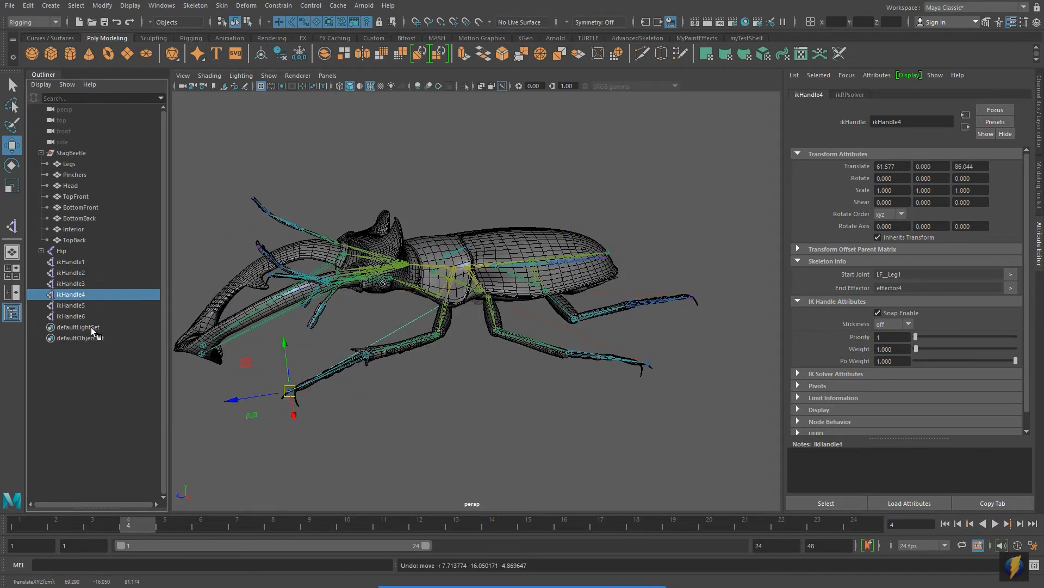
Try moving the left middle leg's ikHandle5 by about 3.9, -25.7 and 14.7 in X, Y and Z, and undo the move.
left_click(77, 306)
middle_click_drag(643, 362, 600, 449)
key("ctrl+z")
Try moving the left back leg's ikHandle6 slightly, and undo the move.
left_click(82, 317)
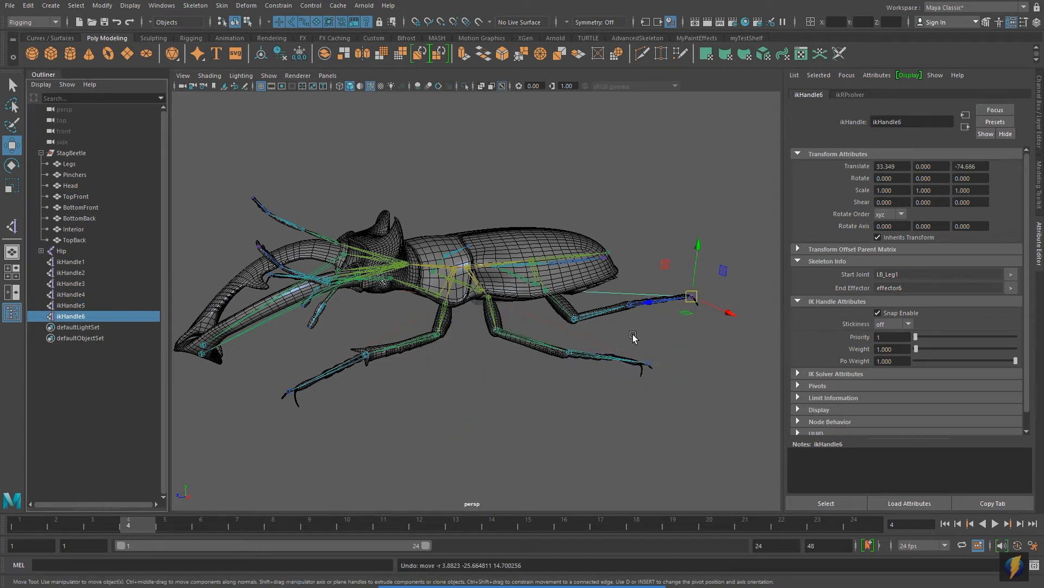
mouse_move(700, 299)
middle_mouse_down()
mouse_move(531, 369)
mouse_move(710, 330)
mouse_move(705, 357)
mouse_move(709, 305)
mouse_move(623, 281)
mouse_move(701, 405)
mouse_move(642, 279)
mouse_move(696, 312)
middle_mouse_up()
key("ctrl+z")
Try raising the Hip joint to about Translate Y 50.5, undo it, try about 54.5, and undo that move too.
left_click_drag(297, 296, 373, 265, "alt")
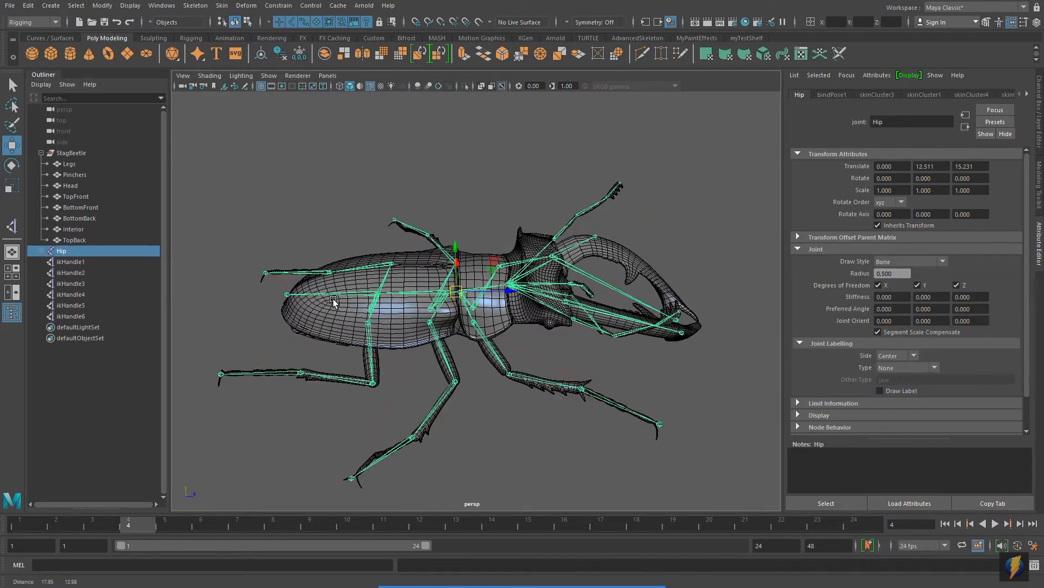
left_click_drag(455, 237, 451, 139)
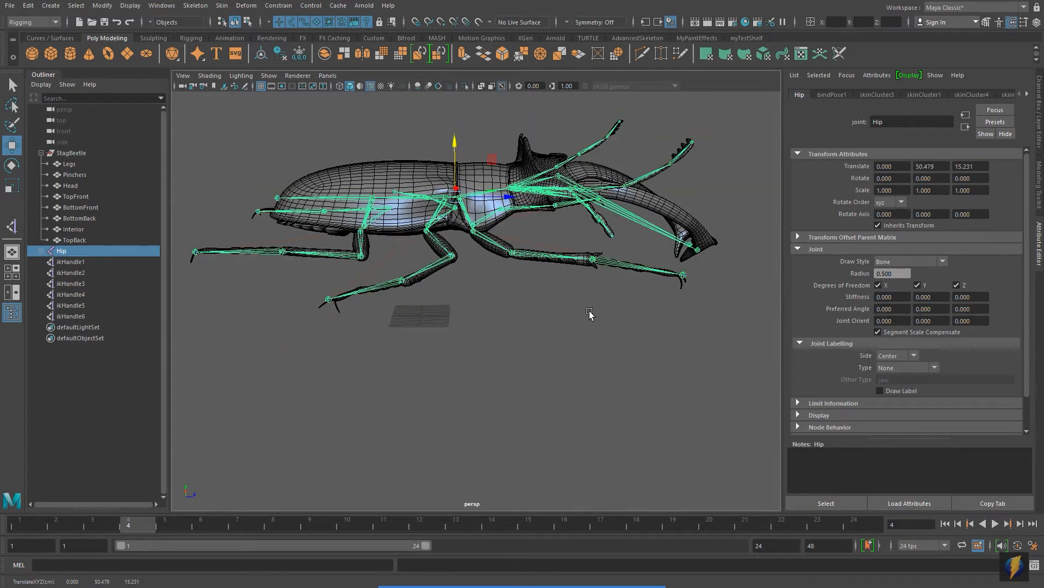
key("ctrl+z")
left_click_drag(578, 342, 557, 341, "alt")
left_click_drag(464, 244, 511, 132)
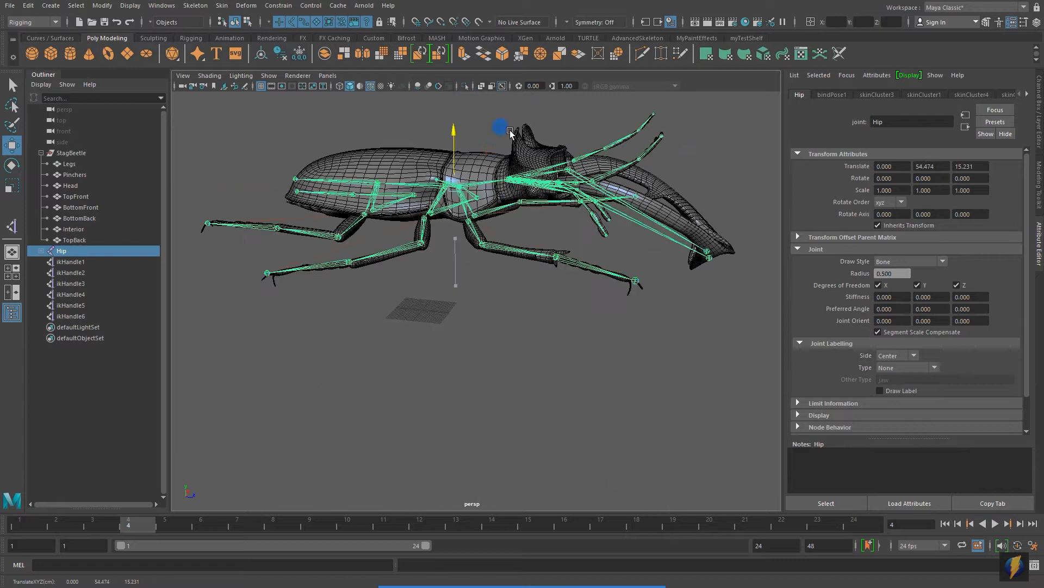
key("ctrl+z")
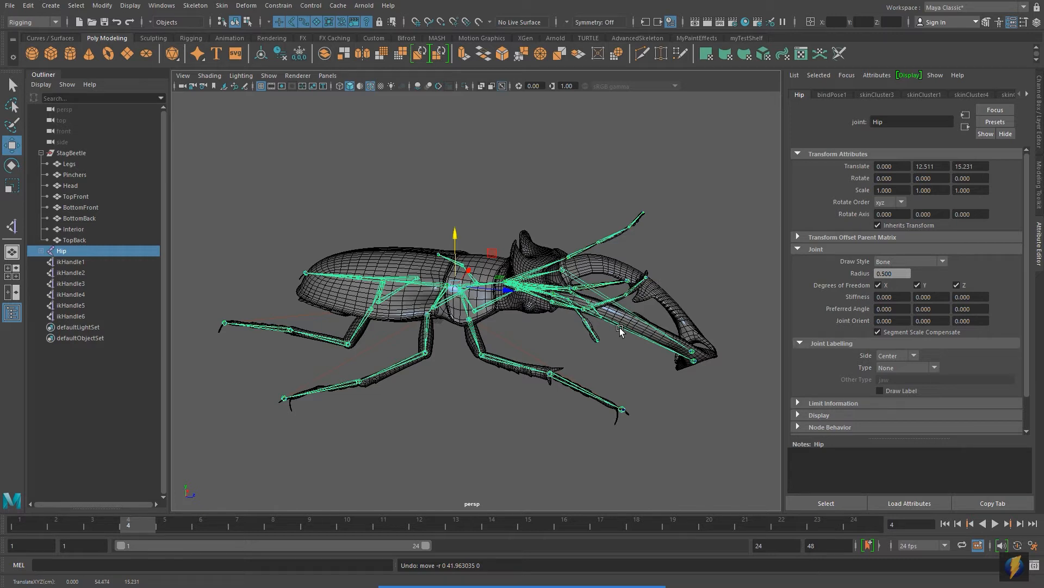
Go through the IK handles from ikHandle1 to ikHandle6 to check which leg each one controls.
left_click_drag(618, 328, 592, 331, "alt")
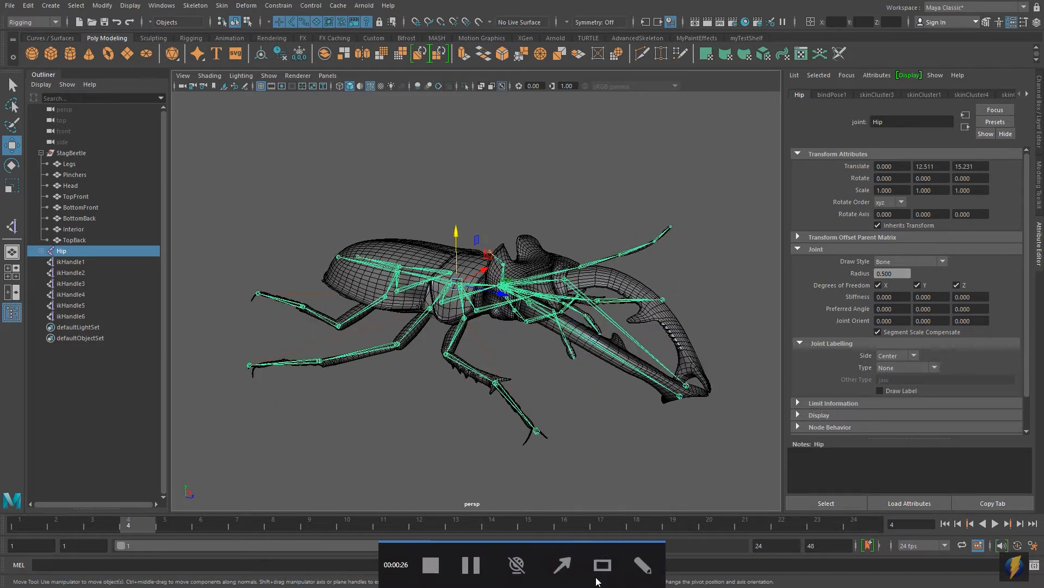
left_click(562, 566)
mouse_move(304, 197)
left_mouse_down()
mouse_move(131, 263)
mouse_move(82, 262)
mouse_move(73, 301)
mouse_move(129, 283)
mouse_move(84, 263)
left_mouse_up()
left_click(73, 261)
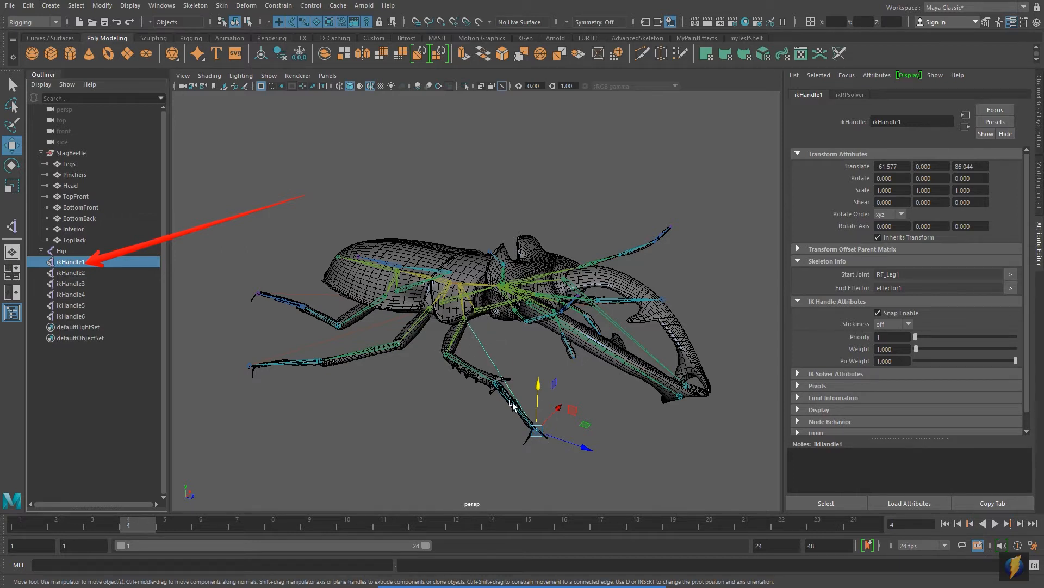
left_click(84, 272)
left_click(80, 283)
left_click(78, 293)
left_click(77, 305)
left_click(81, 316)
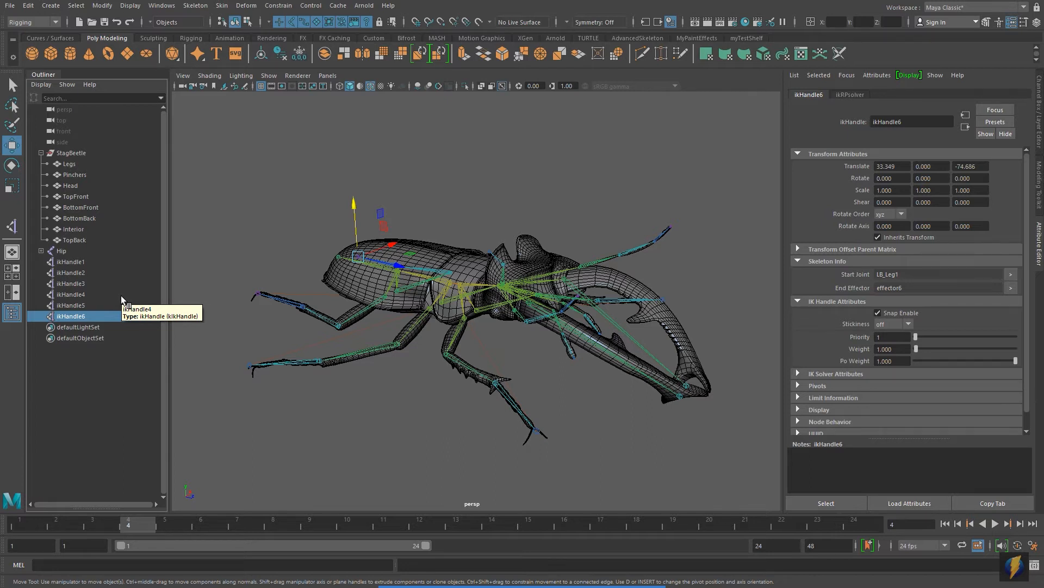
left_click(96, 262)
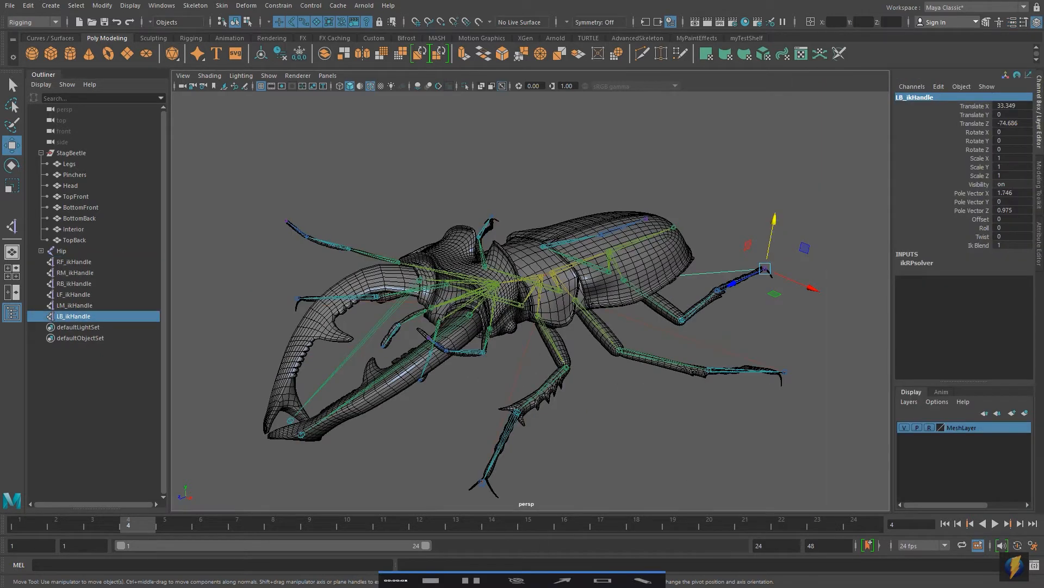
Expand the entire Hip joint hierarchy to review the joint and IK handle names, and collapse it again.
left_click(563, 568)
mouse_move(299, 247)
left_mouse_down()
mouse_move(82, 273)
mouse_move(98, 338)
mouse_move(125, 281)
left_mouse_up()
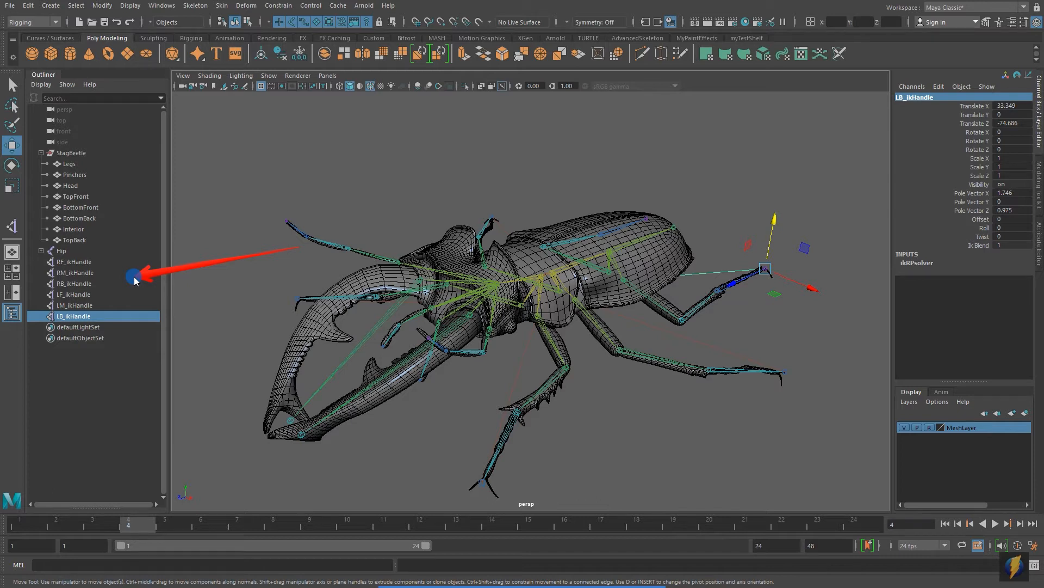
left_click(41, 251, "shift")
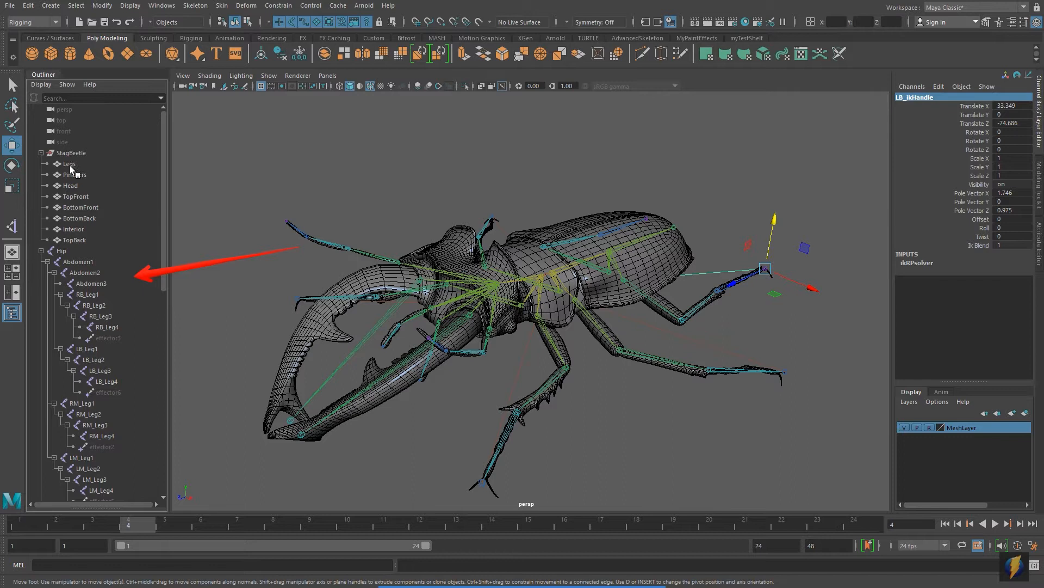
scroll(95, 288, "down", 12)
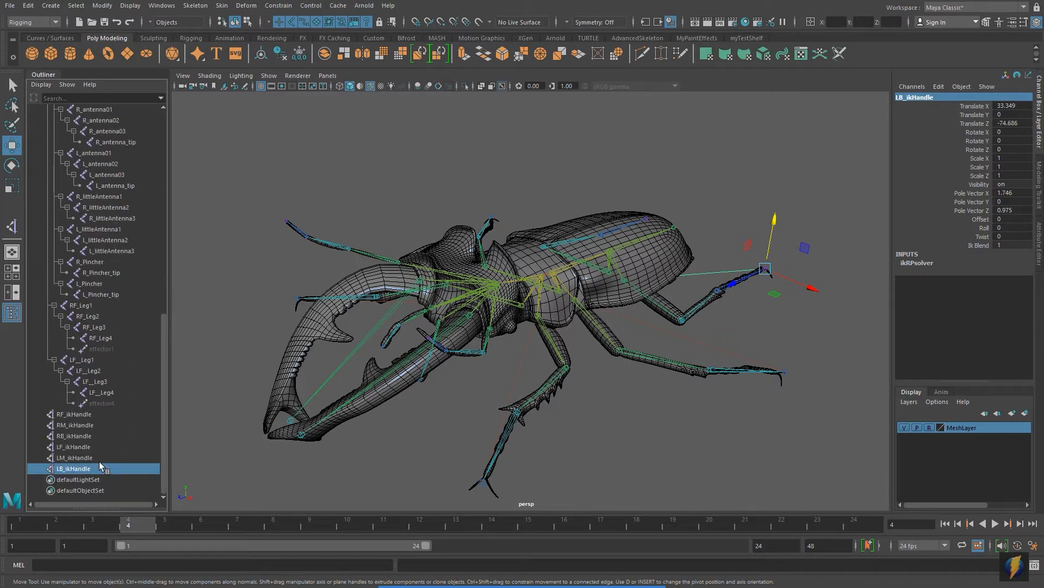
left_click_drag(407, 275, 272, 256, "alt")
scroll(93, 185, "up", 12)
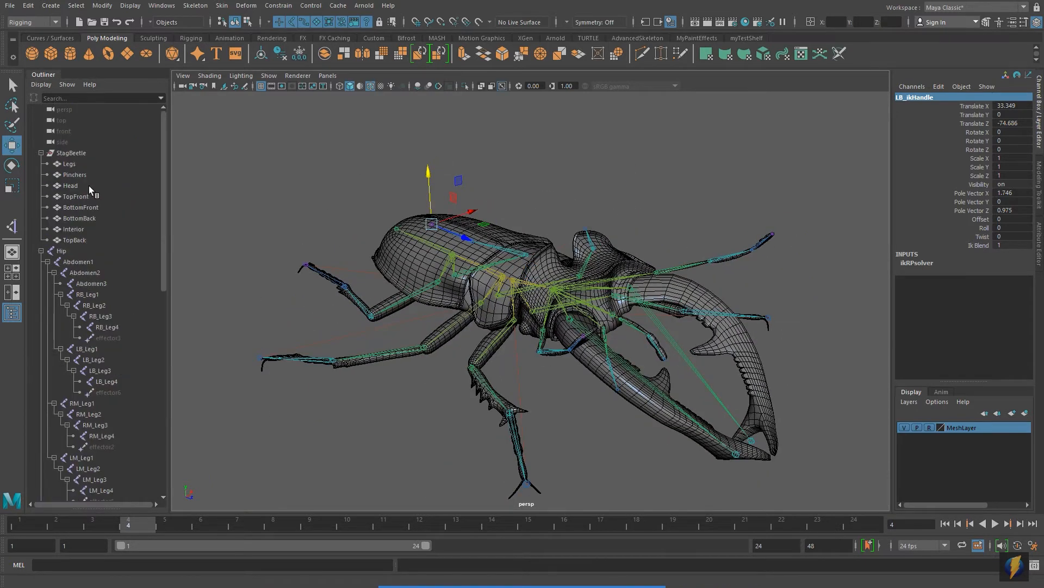
left_click(44, 251)
Try moving the right back leg's RB_ikHandle, and undo the move.
left_click_drag(348, 230, 373, 227, "alt")
scroll(375, 227, "up", 3)
middle_click_drag(385, 227, 395, 188, "alt")
left_click_drag(395, 187, 415, 246, "alt")
left_click(74, 283)
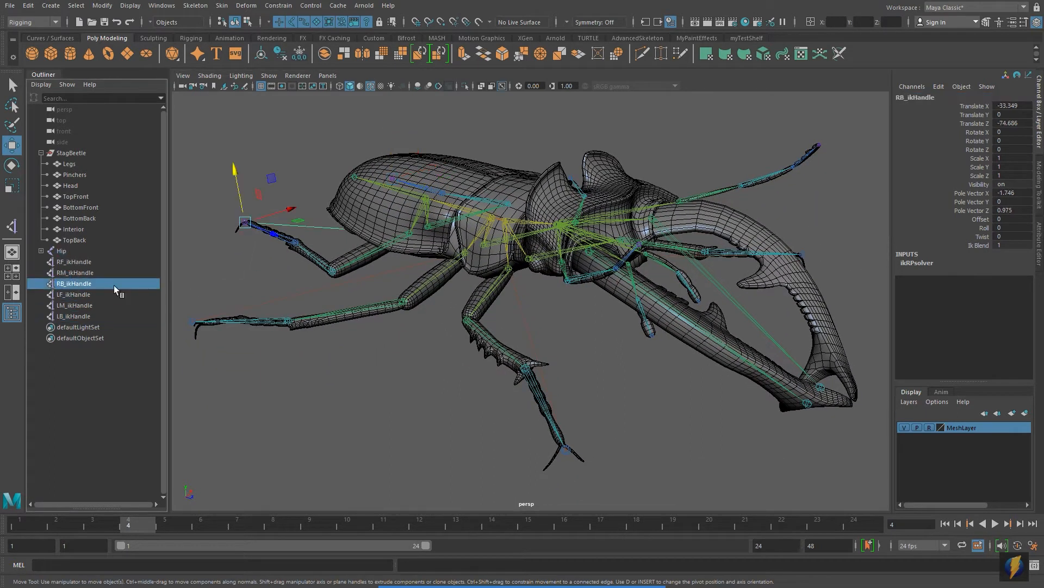
middle_click_drag(478, 360, 555, 356, "alt")
left_click_drag(283, 268, 406, 275, "alt")
middle_click_drag(335, 313, 440, 298, "alt")
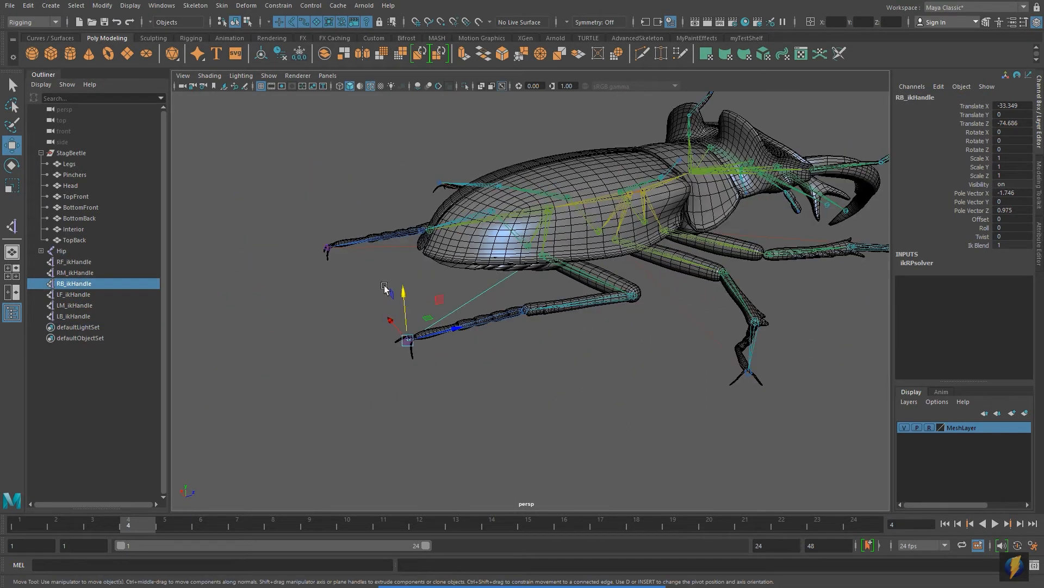
left_click_drag(422, 325, 354, 366)
key("ctrl+z")
Try moving the left middle leg's LM_ikHandle along its Z axis, and undo the move.
left_click_drag(572, 353, 474, 370, "alt")
middle_click_drag(630, 327, 575, 311, "alt")
right_click_drag(574, 312, 376, 316, "alt")
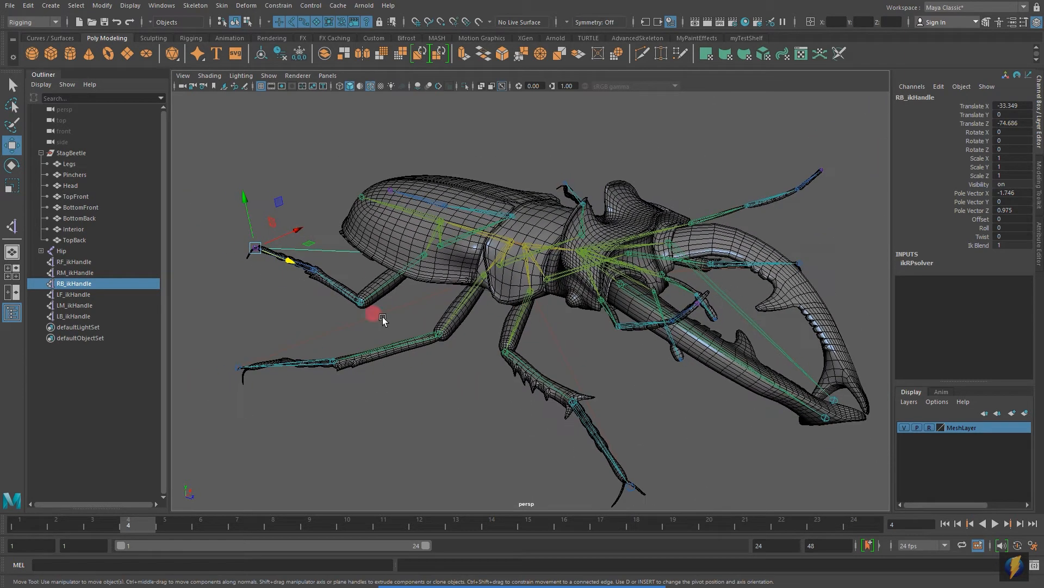
left_click(70, 305)
left_click_drag(684, 252, 490, 258, "alt")
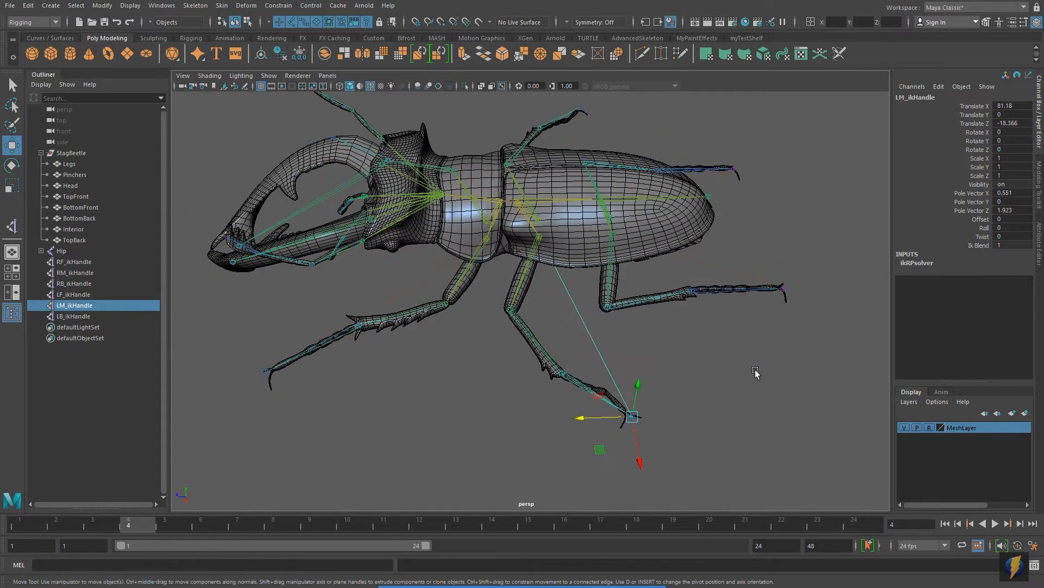
left_click_drag(612, 408, 729, 408)
key("ctrl+z")
Try pulling LM_ikHandle inward to about Translate X 38.5 and shifting it vertically, and undo both moves.
left_click_drag(561, 326, 591, 313, "alt")
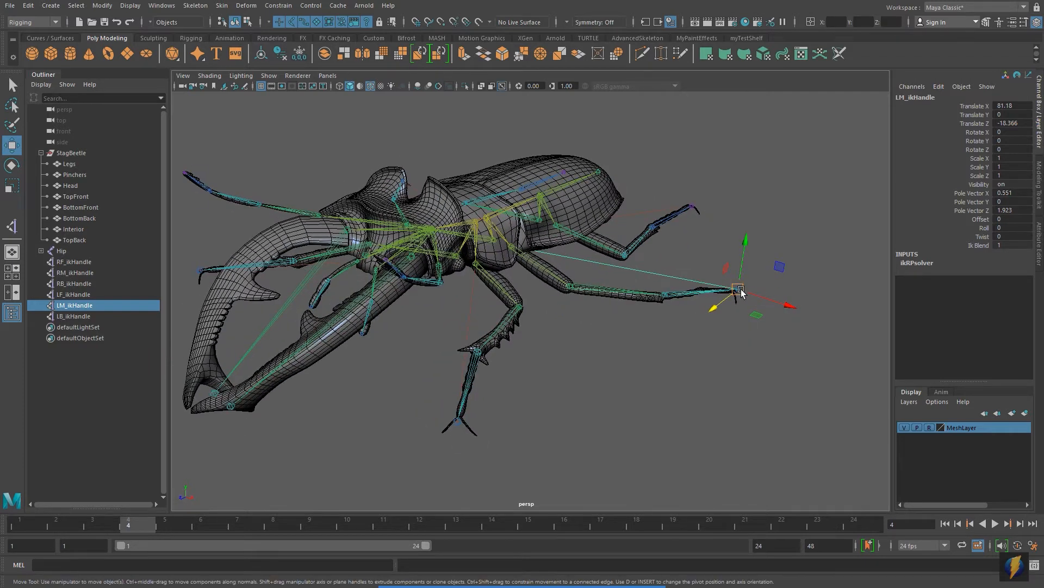
left_click_drag(738, 293, 629, 287)
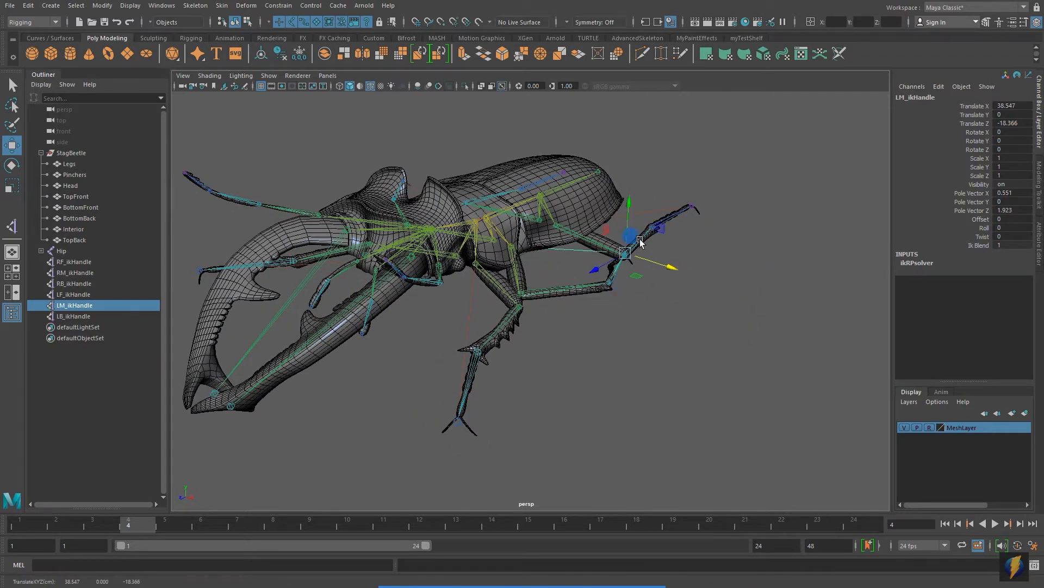
left_click_drag(633, 205, 596, 304)
key("ctrl+z")
key("ctrl+z")
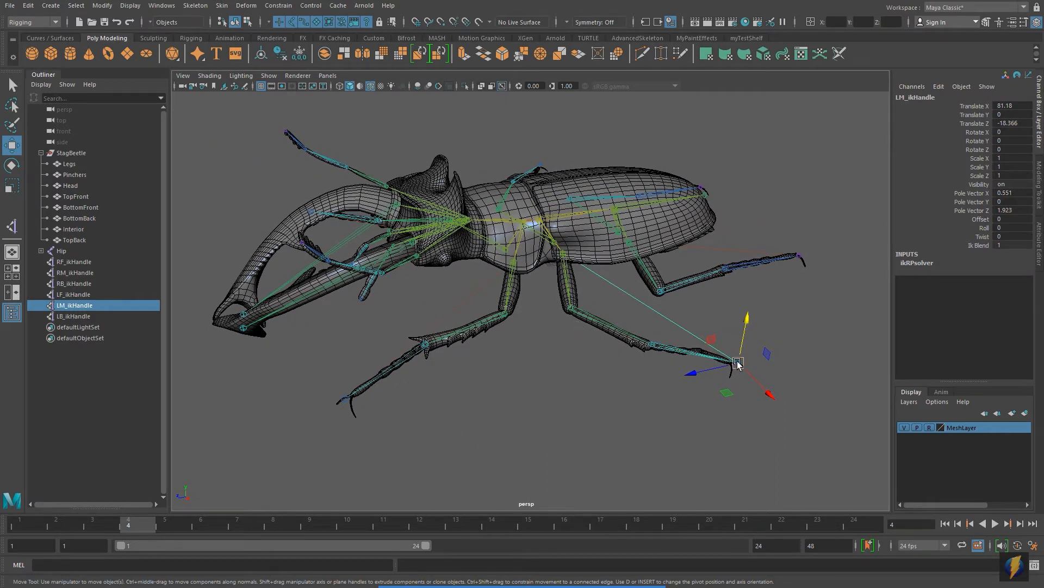
Try moving LM_ikHandle freely to about Translate X 73.4, Y 4.7 and Z 9.9, and undo the move.
left_click_drag(555, 264, 585, 345, "alt")
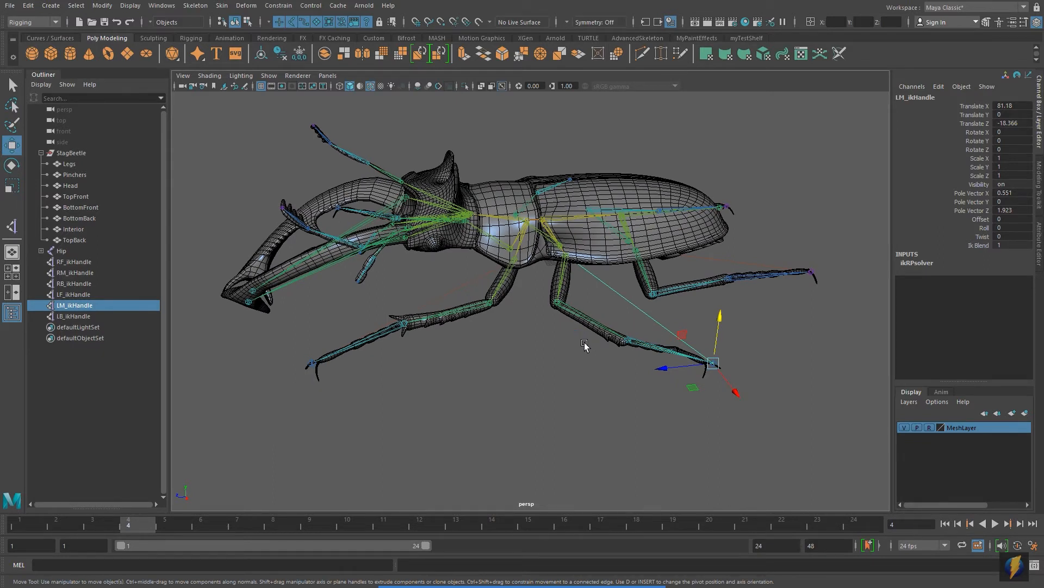
left_click_drag(709, 363, 592, 342)
key("ctrl+z")
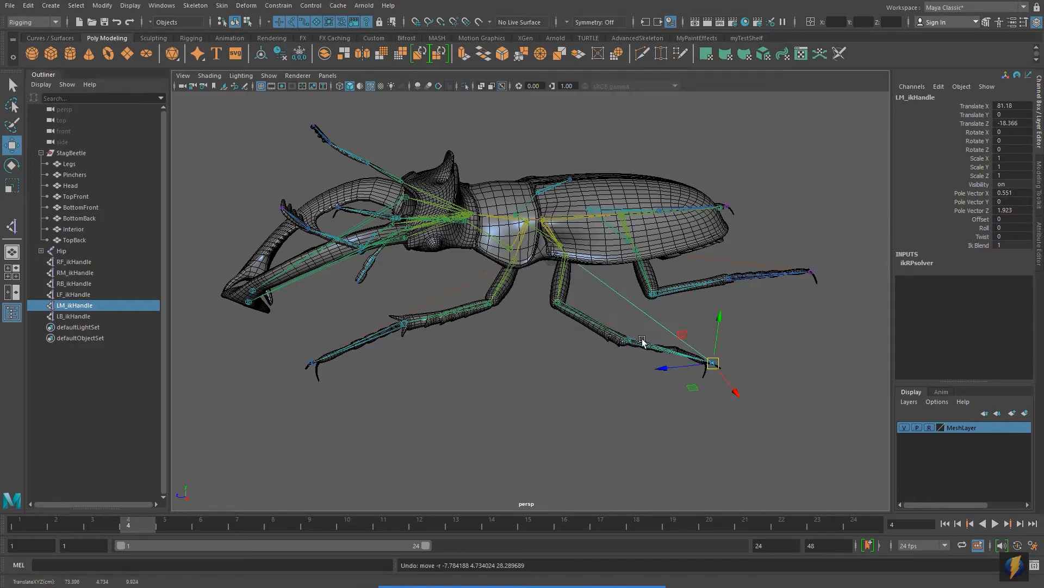
mouse_move(518, 442)
left_mouse_down()
mouse_move(551, 304)
mouse_move(599, 357)
mouse_move(550, 313)
left_mouse_up()
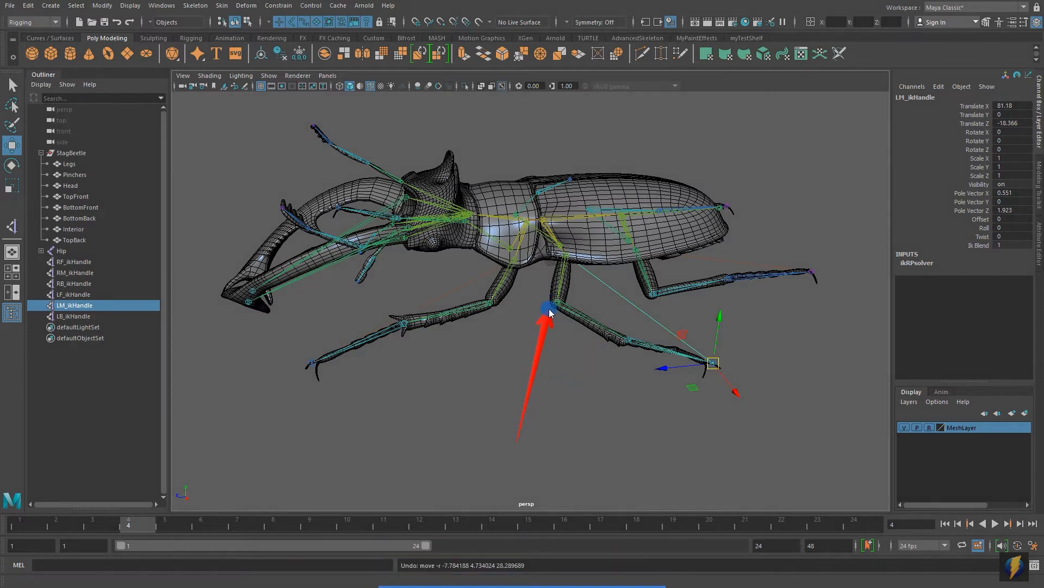
Try rotating the left middle leg's knee by changing LM_ikHandle's Twist to about 44.7, and undo the change.
mouse_move(653, 388)
left_mouse_down("alt")
mouse_move(707, 386)
mouse_move(664, 390)
left_mouse_up("alt")
left_click(73, 294)
left_click(82, 305)
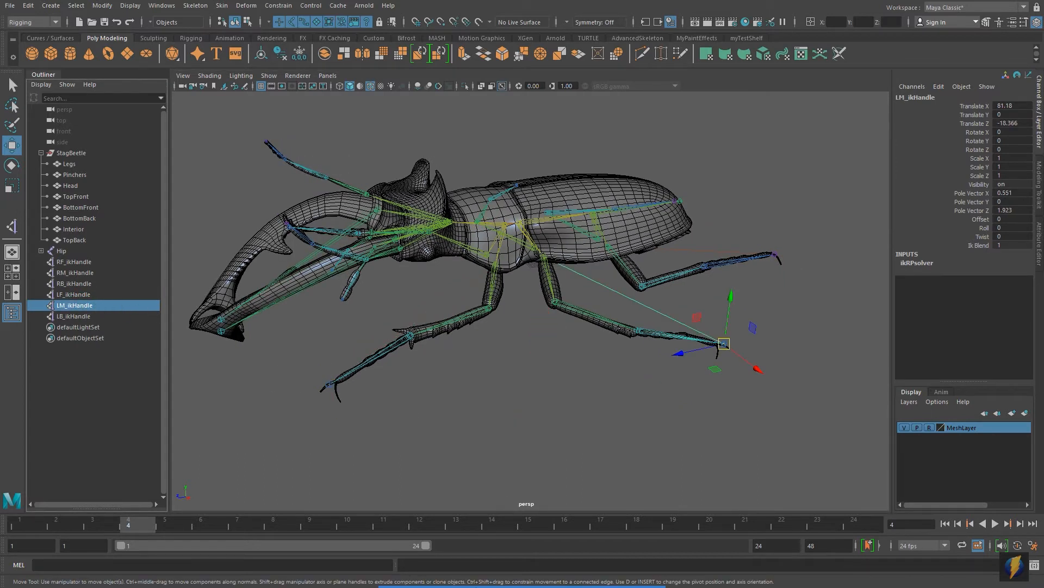
mouse_move(471, 586)
left_click(560, 569)
left_click_drag(378, 468, 106, 307)
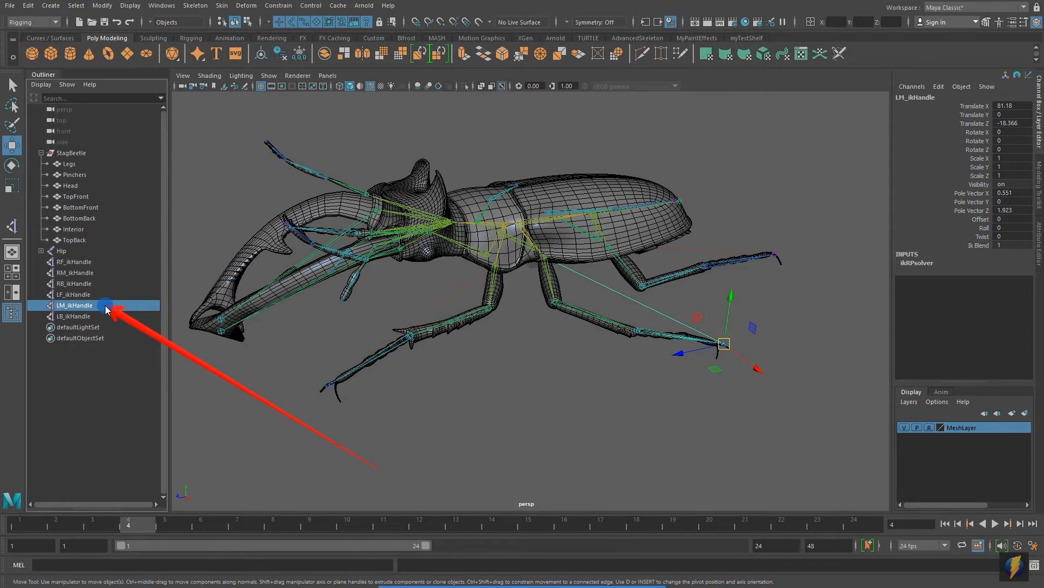
left_click_drag(380, 467, 544, 117)
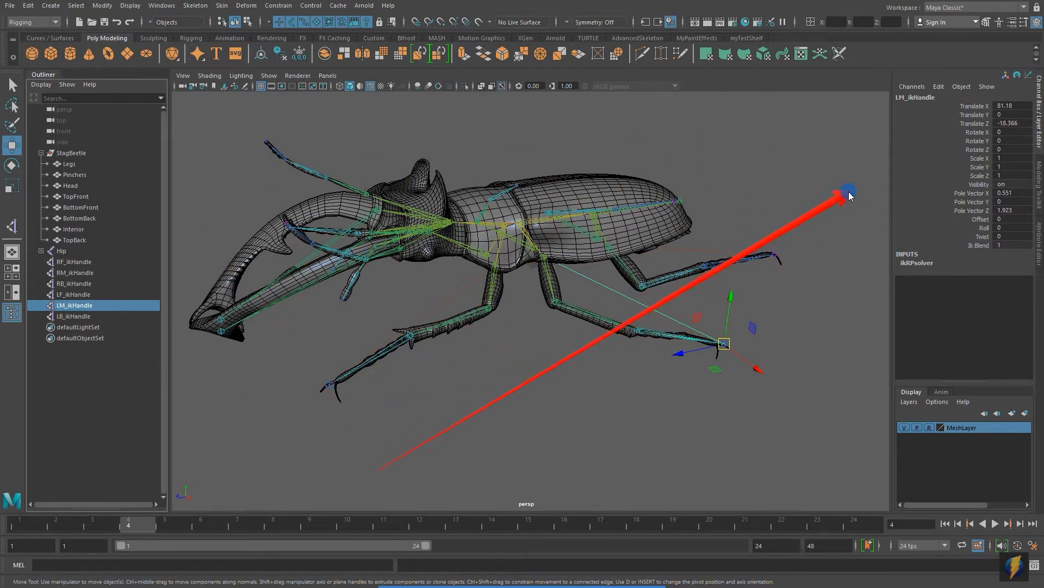
left_click(982, 236)
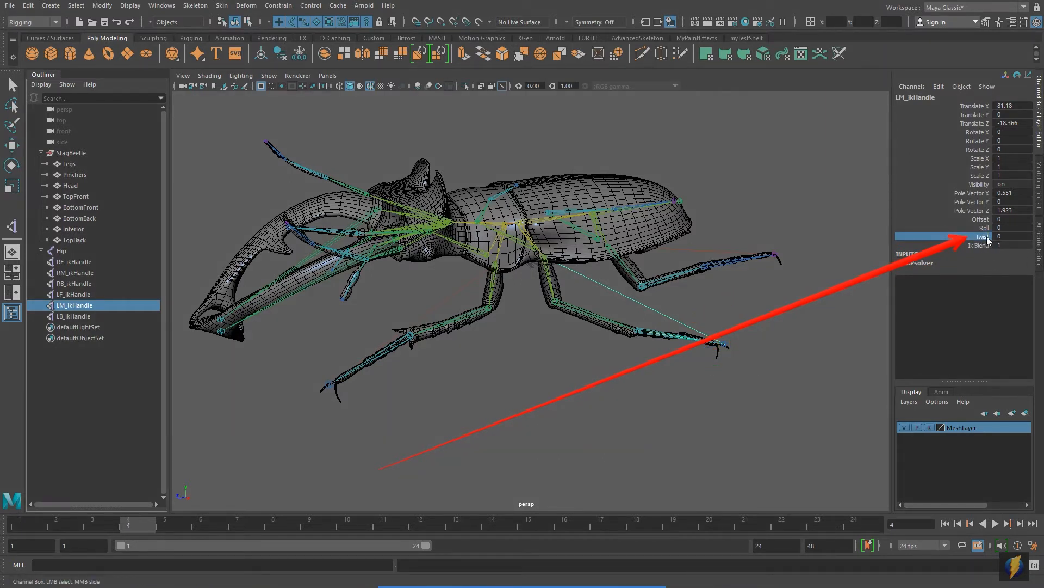
left_click_drag(668, 259, 706, 227, "alt")
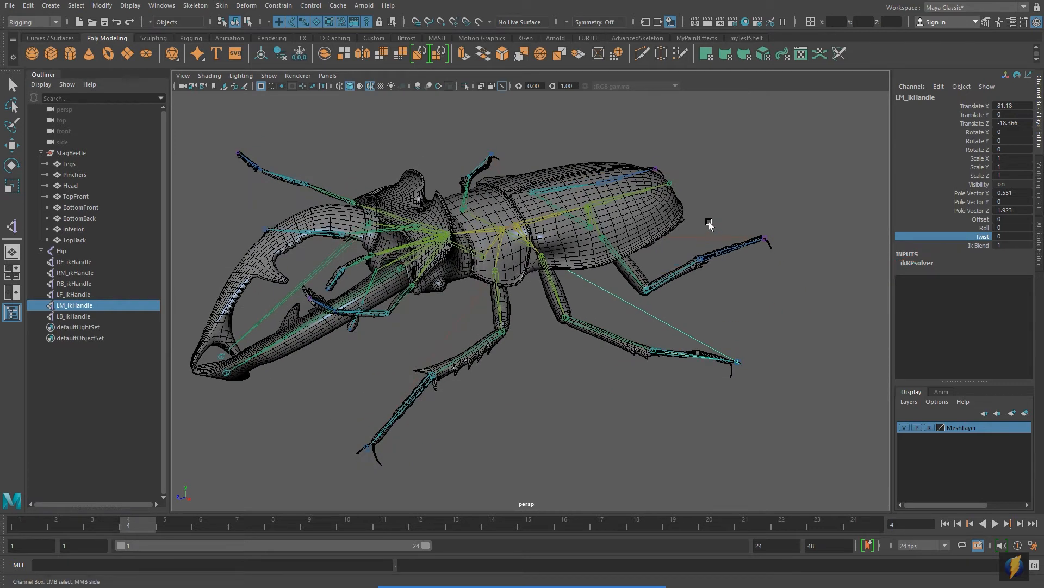
middle_click_drag(734, 211, 747, 271)
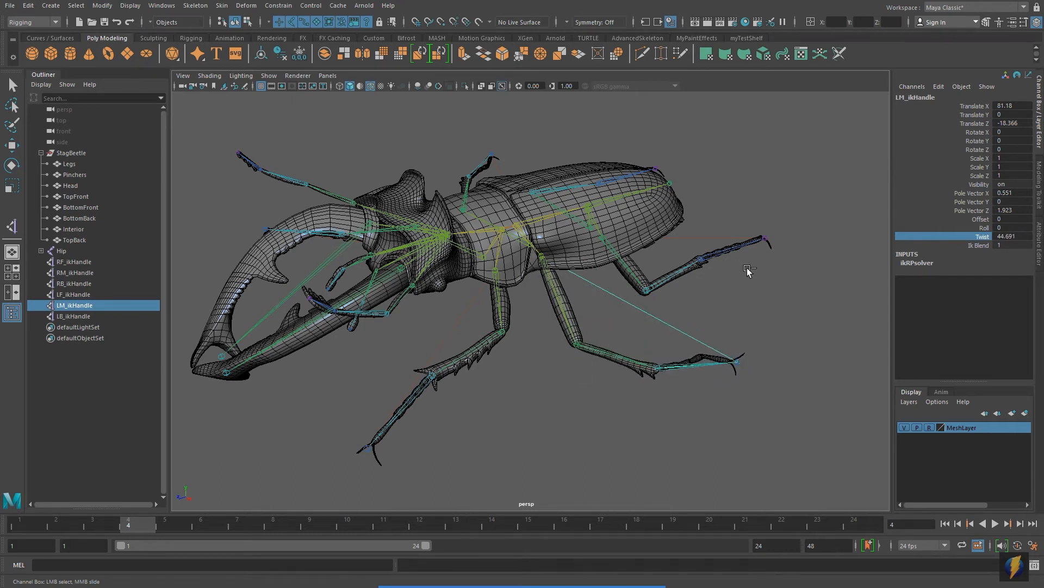
key("ctrl+z")
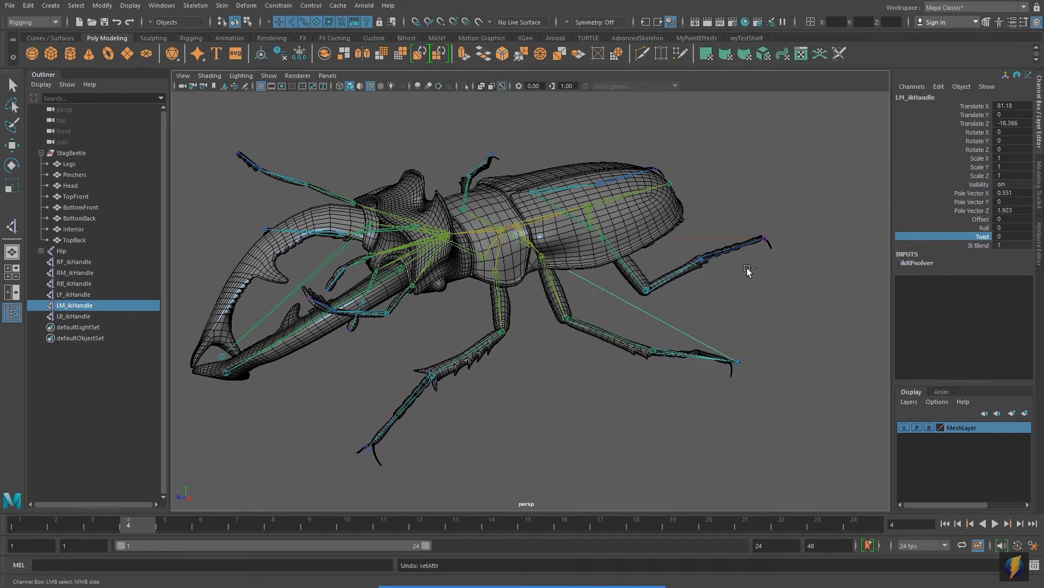
Set the Stickiness of the right front leg's RF_ikHandle to sticky in its IK handle attributes.
left_click(73, 262)
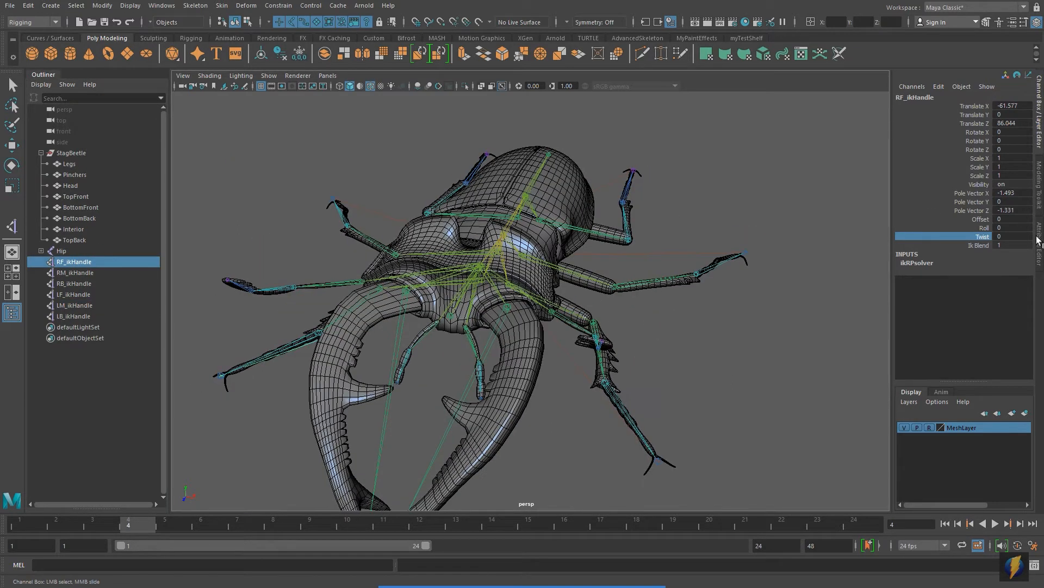
left_click(1038, 240)
key("w")
left_click_drag(536, 266, 593, 243, "alt")
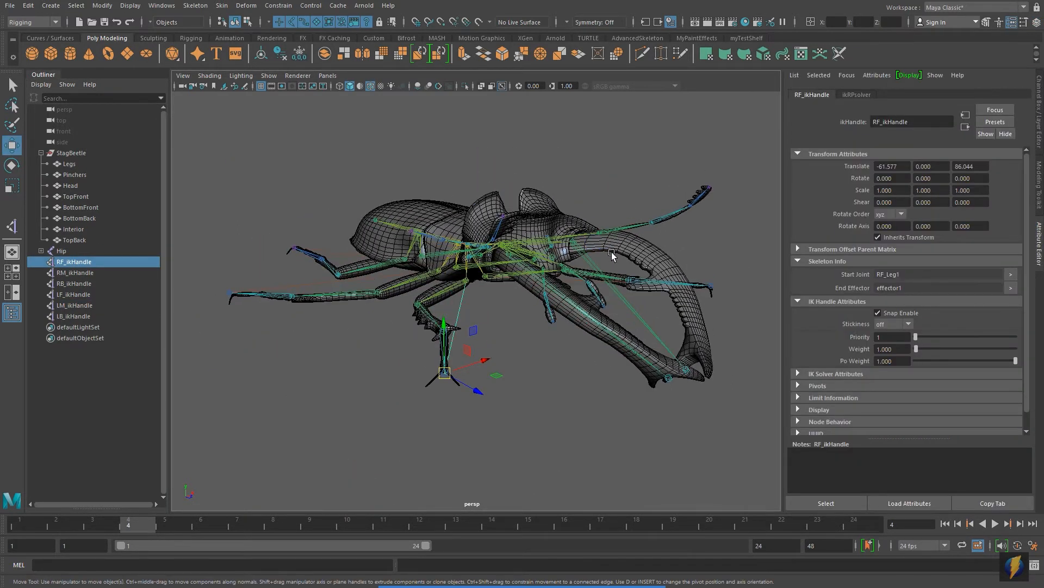
right_click_drag(606, 241, 534, 247, "alt")
left_click_drag(534, 247, 560, 254, "alt")
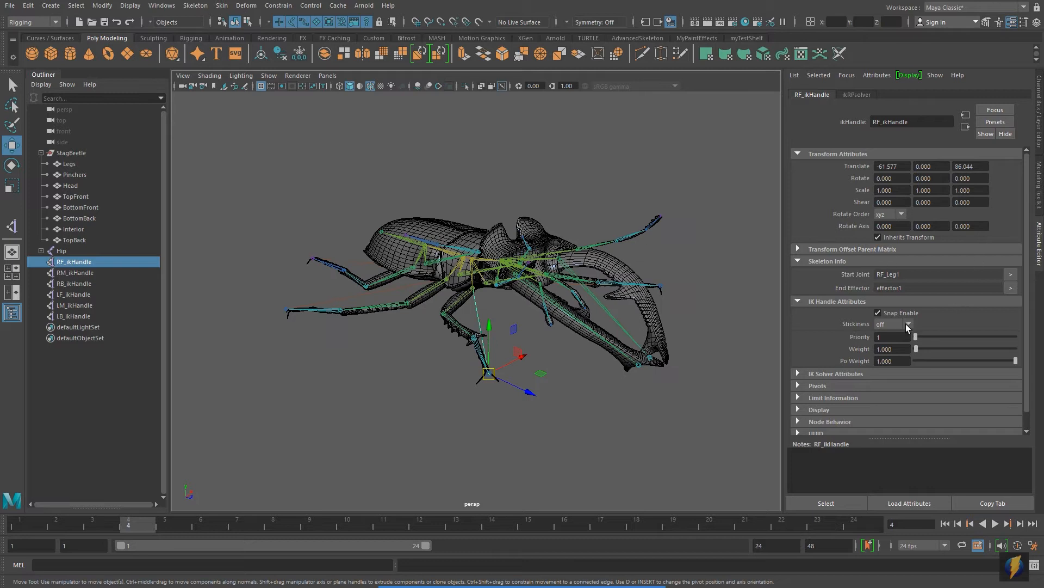
left_click(899, 348)
Set the Stickiness of the right middle and right back legs' RM_ikHandle and RB_ikHandle to sticky.
left_click(74, 272)
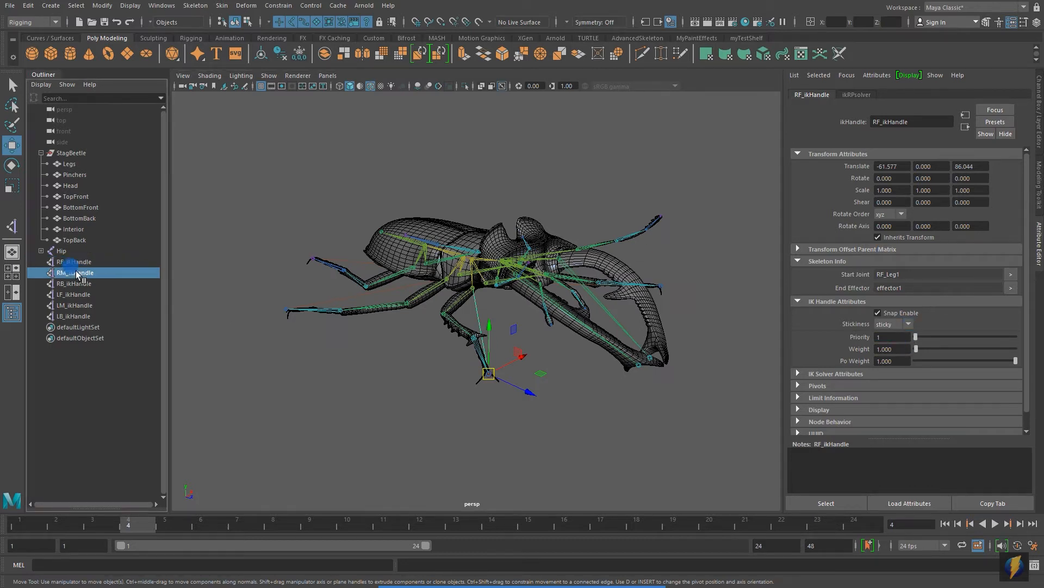
left_click(912, 324)
left_click(887, 345)
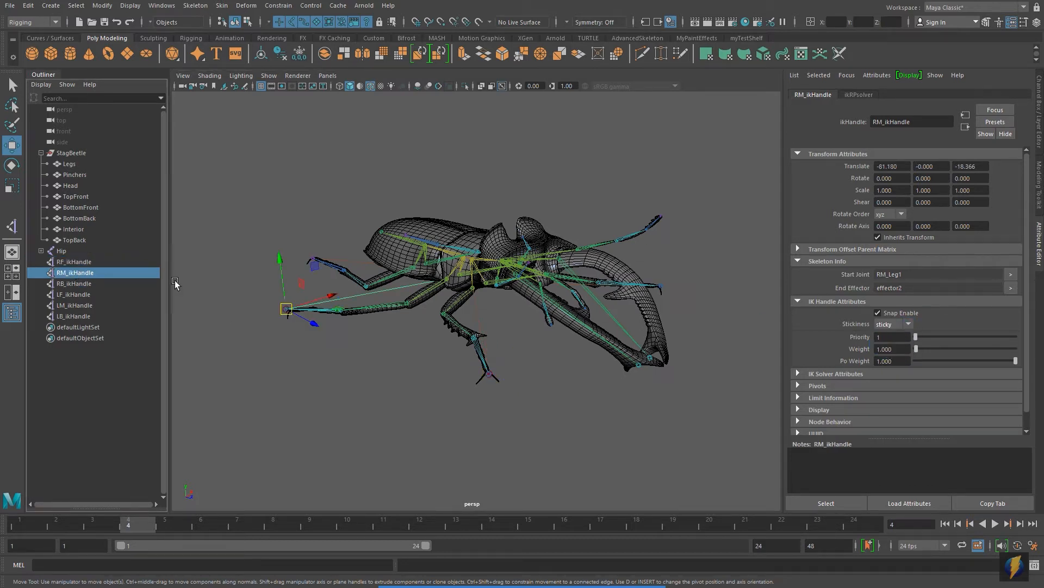
left_click(74, 283)
left_click(911, 325)
left_click(887, 345)
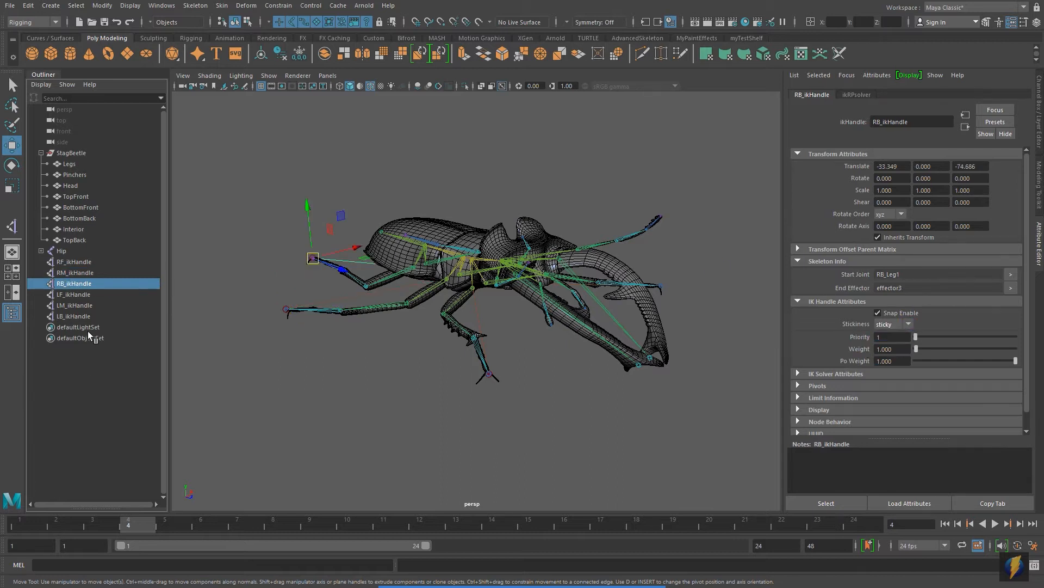
Set the Stickiness of the three left leg handles, LF_ikHandle, LM_ikHandle and LB_ikHandle, to sticky.
left_click(74, 294)
left_click(917, 323)
left_click(887, 344)
left_click(73, 306)
left_click(909, 323)
left_click(886, 345)
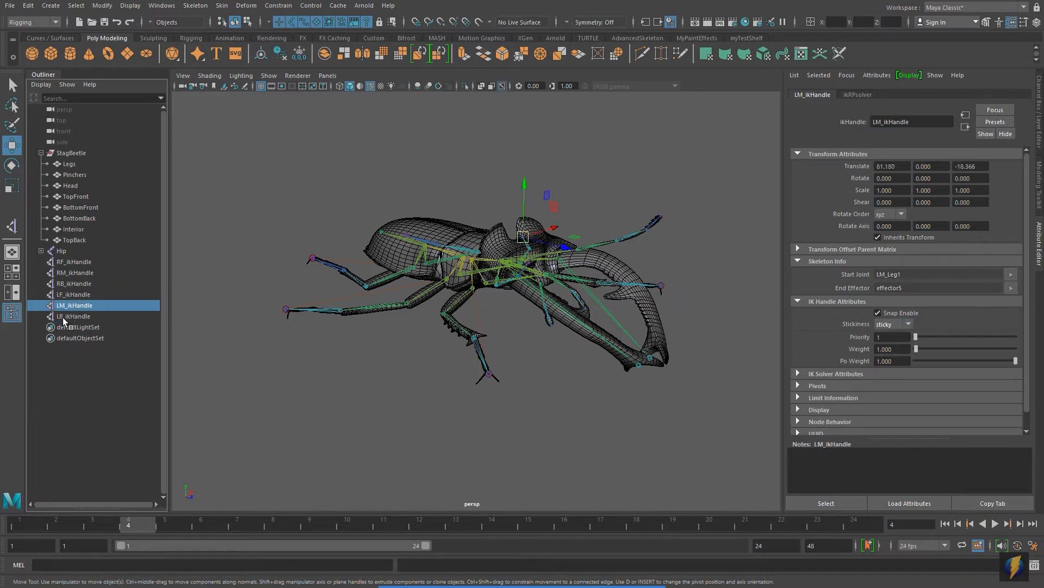
left_click(68, 316)
left_click(908, 324)
left_click(887, 344)
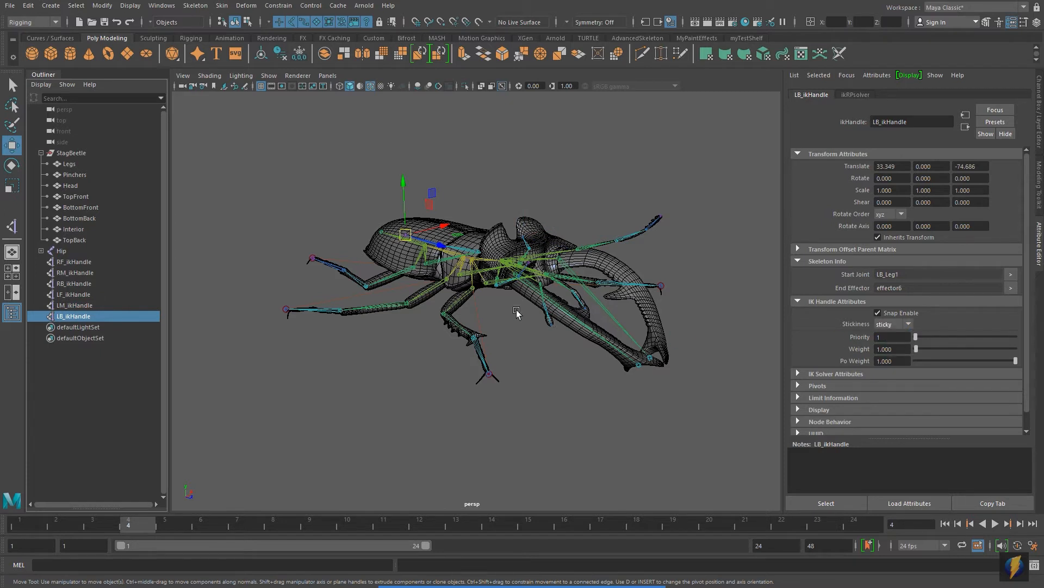
Try raising the beetle's Hip joint a little to test the sticky leg handles, and undo the move.
left_click_drag(517, 306, 445, 300, "alt")
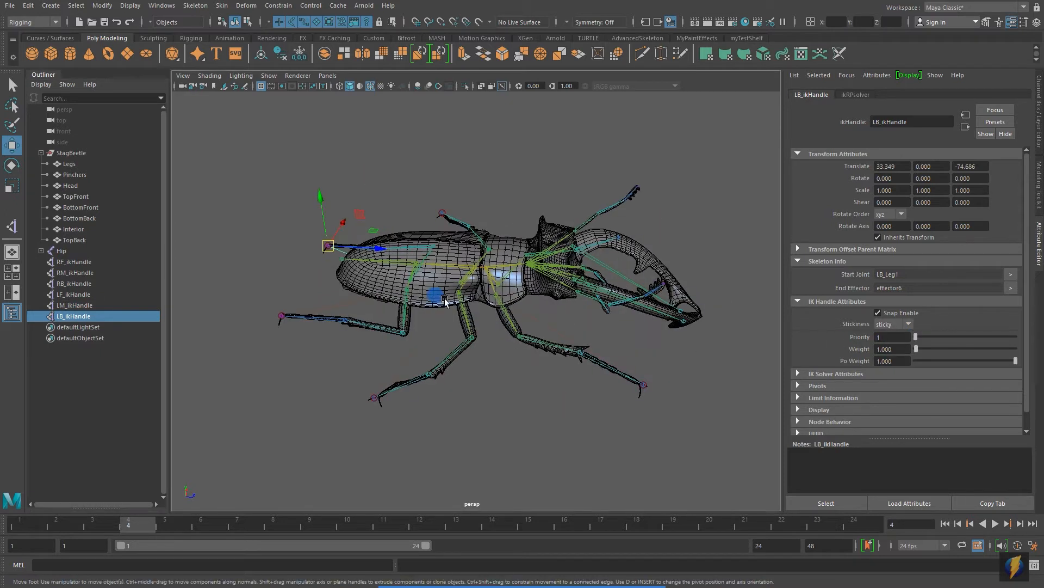
left_click(62, 251)
left_click_drag(543, 283, 516, 313, "alt")
left_click_drag(477, 228, 467, 176)
left_click_drag(530, 189, 488, 252, "alt")
key("ctrl+z")
Try raising the Hip joint to about Translate Y 107.4, lifting the feet off their IK handles, and undo the move.
left_click_drag(445, 281, 564, 259, "alt")
left_click_drag(502, 197, 482, 43, "alt")
middle_click_drag(568, 223, 578, 270, "alt")
left_click_drag(585, 261, 485, 340, "alt")
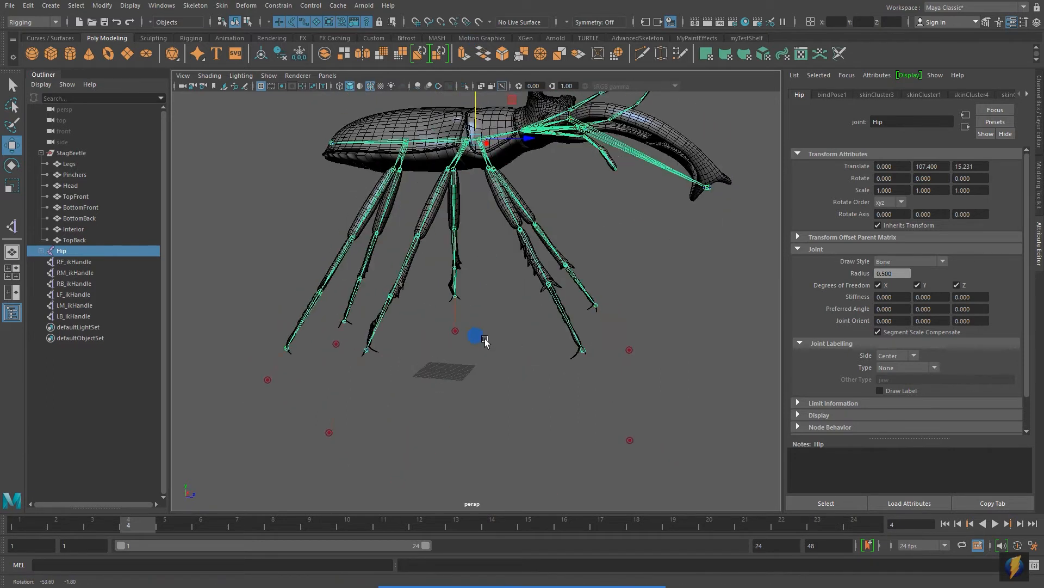
key("ctrl+z")
Try lowering and rotating the Hip joint, and undo all remaining test moves and rotations of the Hip.
left_click_drag(479, 250, 487, 298)
key("e")
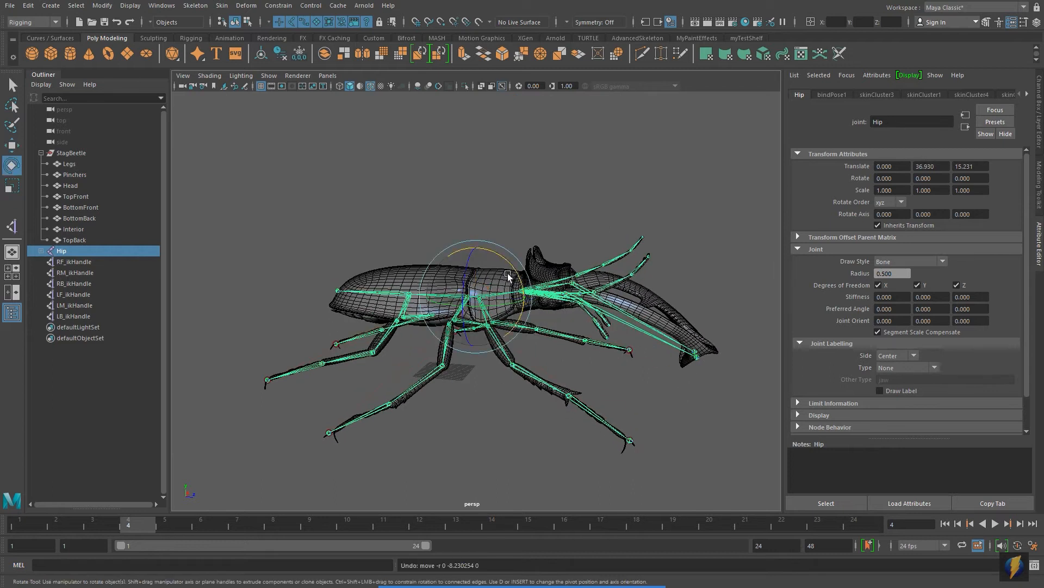
left_click_drag(478, 252, 522, 303)
key("ctrl+z")
key("ctrl+z")
key("ctrl+z")
mouse_move(555, 344)
left_mouse_down("alt")
mouse_move(520, 346)
mouse_move(553, 343)
left_mouse_up("alt")
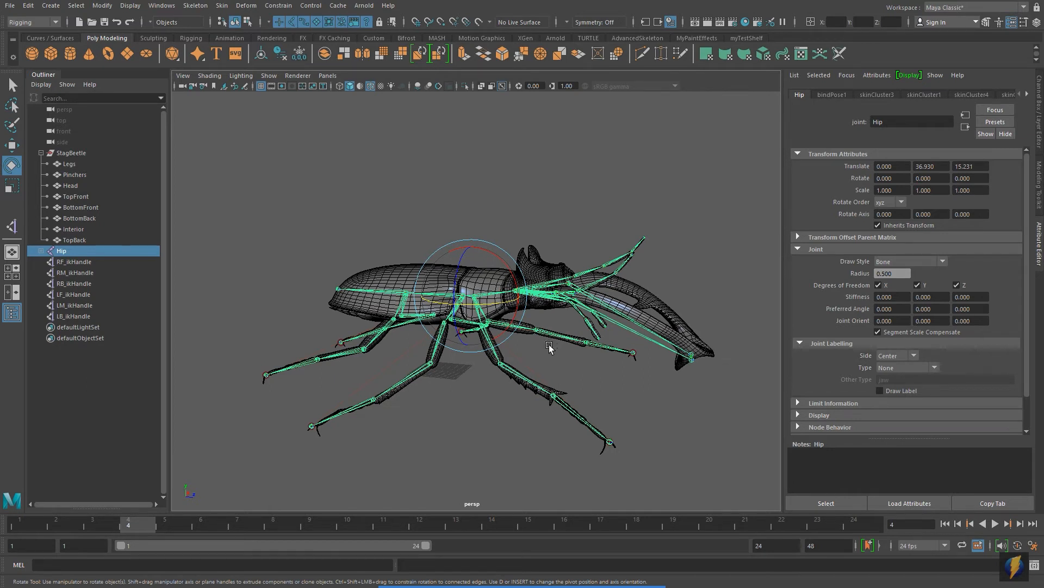
key("ctrl+z")
key("ctrl+z")
left_click_drag(523, 283, 545, 322, "alt")
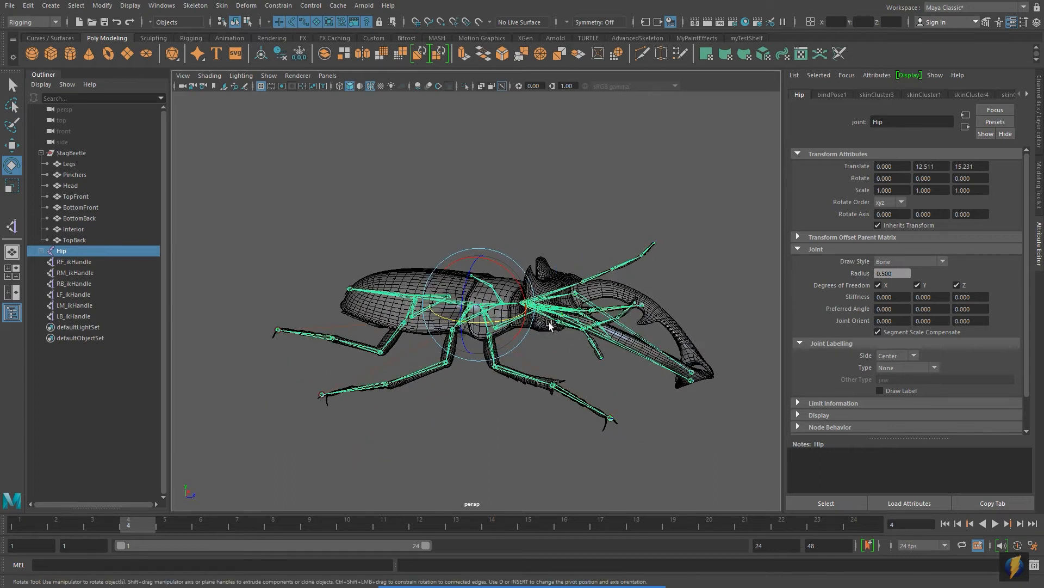
Set the Stickiness of the three right leg handles, RF_ikHandle, RM_ikHandle and RB_ikHandle, to off.
left_click(73, 261)
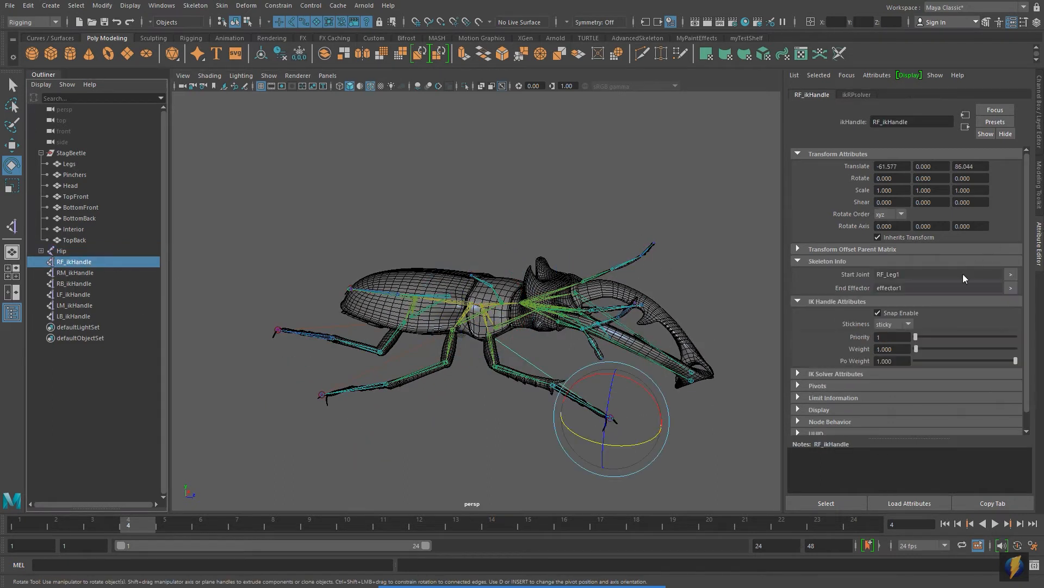
left_click(912, 324)
left_click(897, 327)
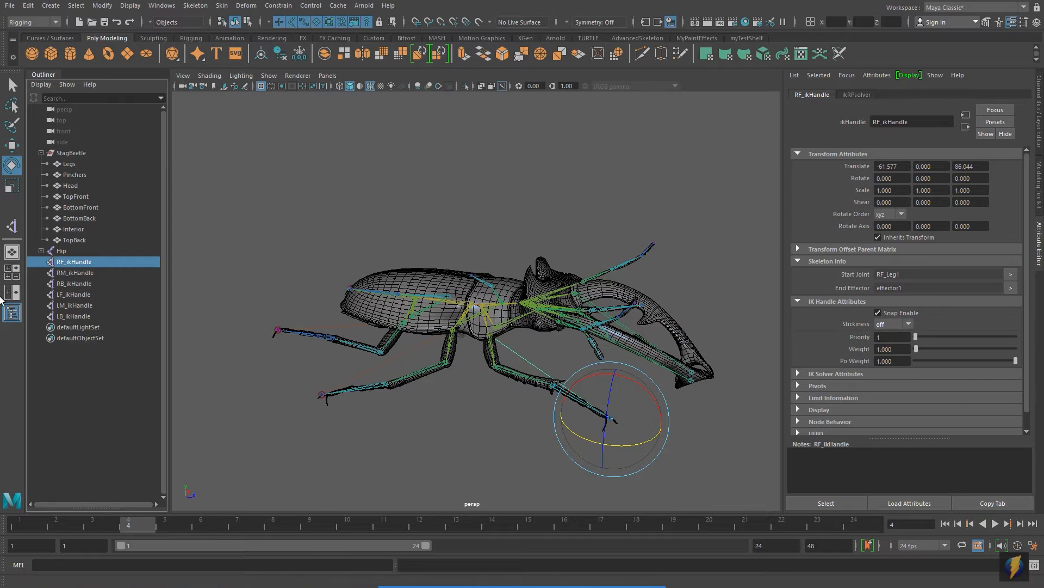
left_click(70, 274)
left_click(910, 323)
left_click(894, 336)
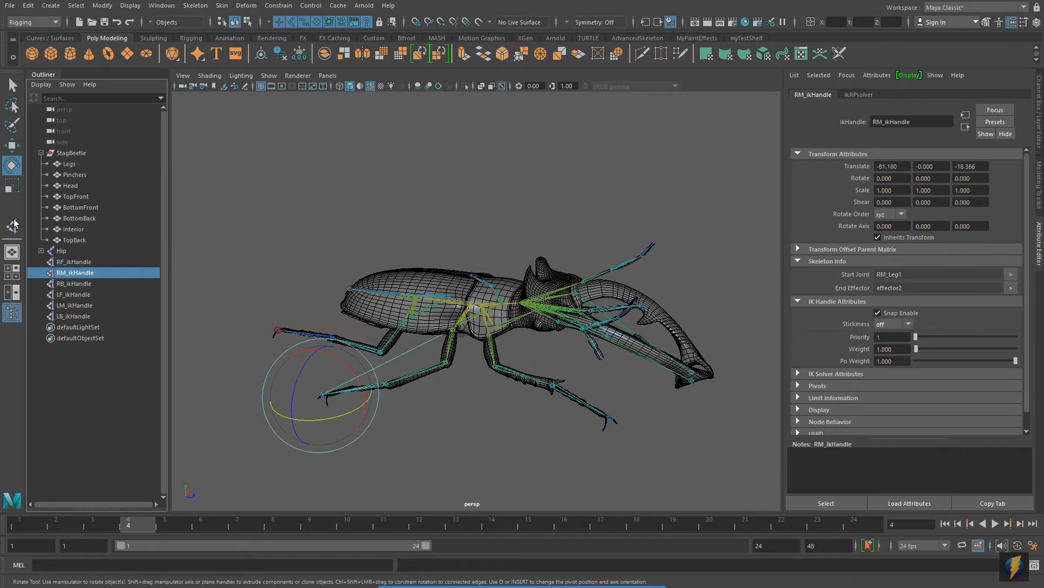
left_click(74, 284)
left_click(908, 325)
left_click(889, 335)
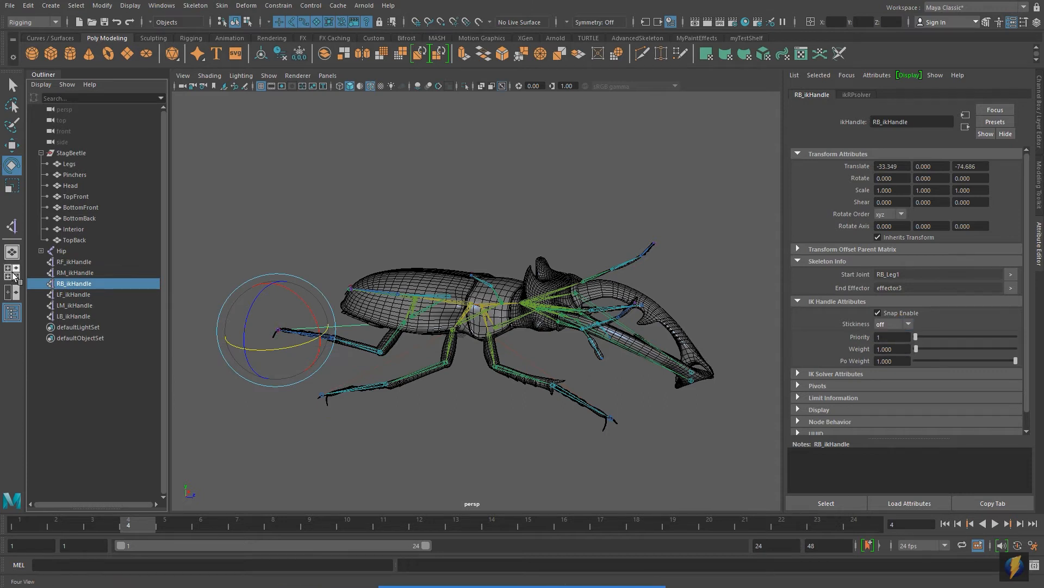
Set the Stickiness of the three left leg handles, LF_ikHandle, LM_ikHandle and LB_ikHandle, to off.
left_click(539, 266)
left_click(908, 326)
left_click(892, 336)
left_click(74, 305)
left_click(907, 324)
left_click(892, 336)
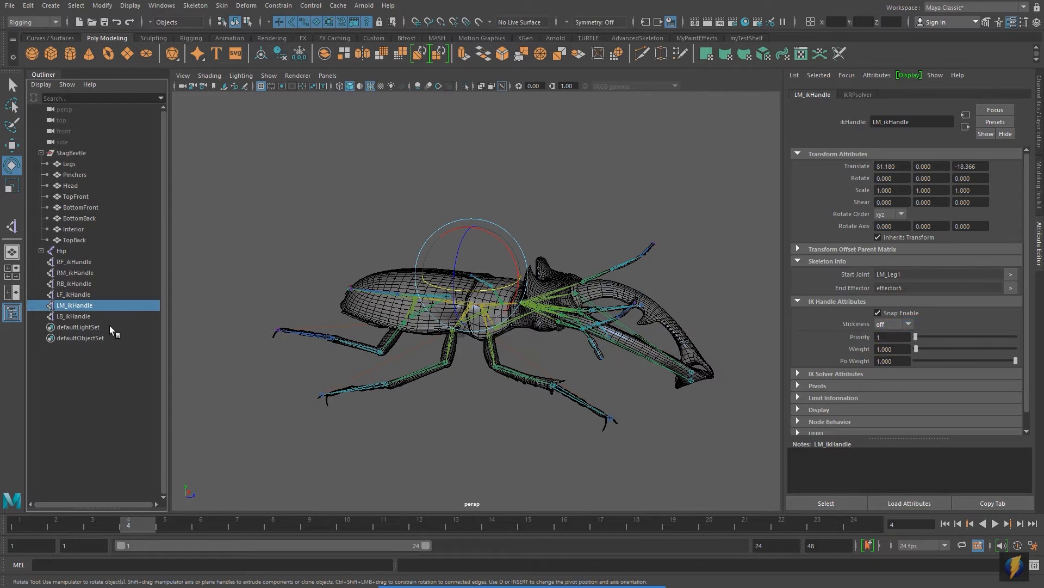
left_click(75, 316)
left_click(907, 325)
left_click(892, 334)
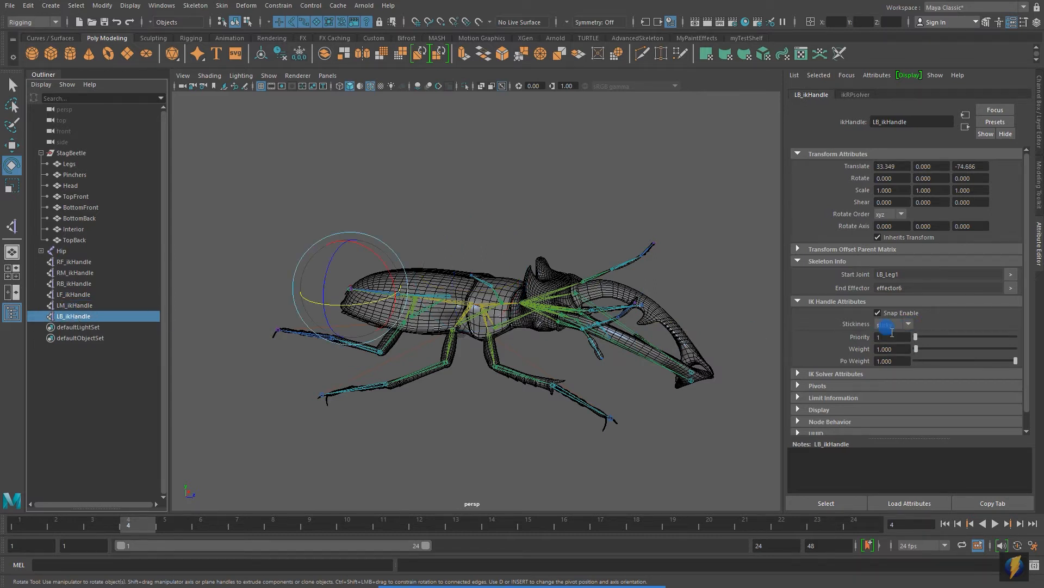
Create a NURBS circle to serve as a control curve for the beetle's legs.
left_click_drag(568, 308, 614, 322, "alt")
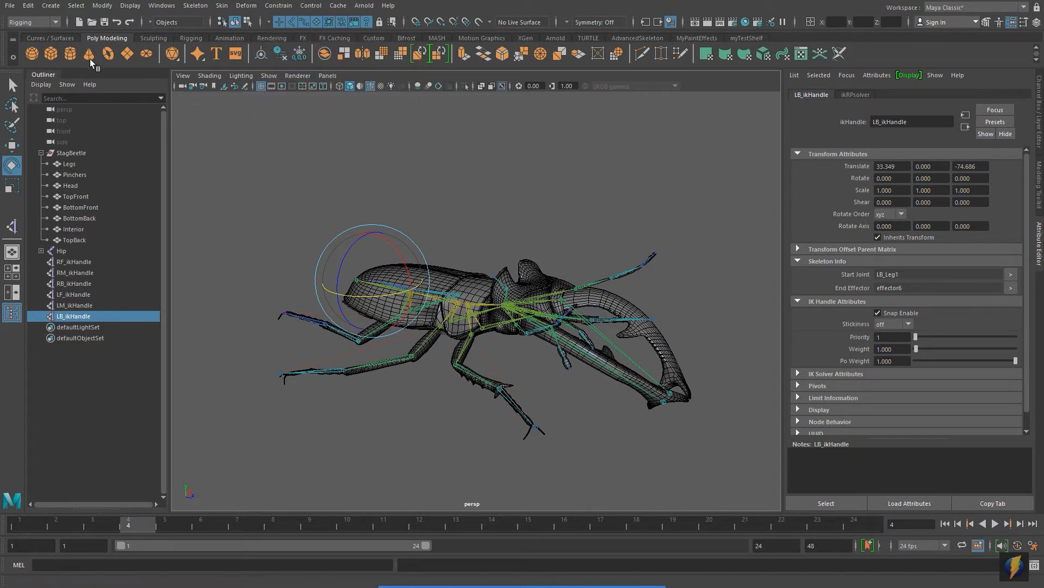
left_click(50, 5)
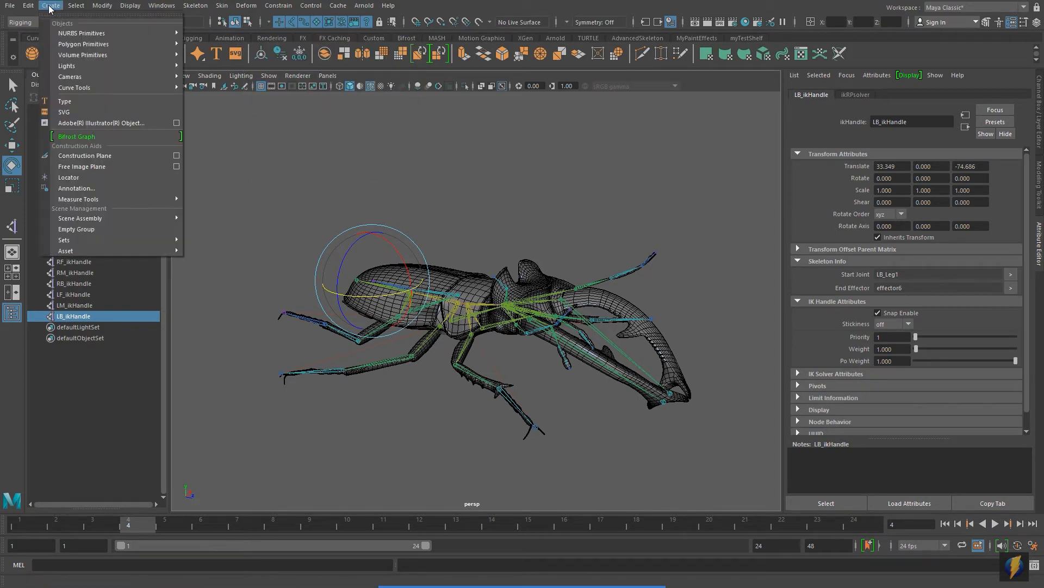
mouse_move(64, 34)
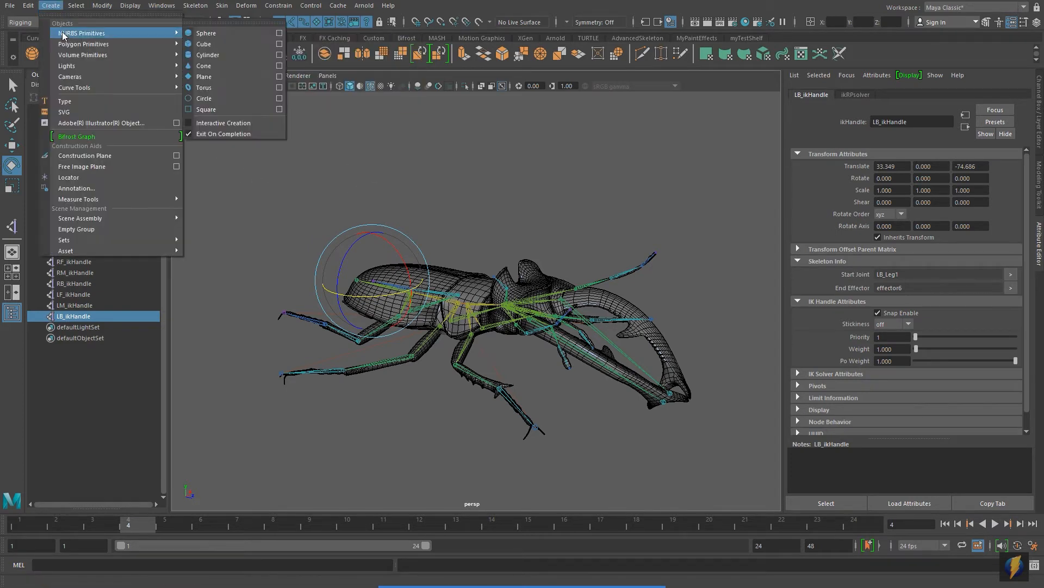
left_click(216, 100)
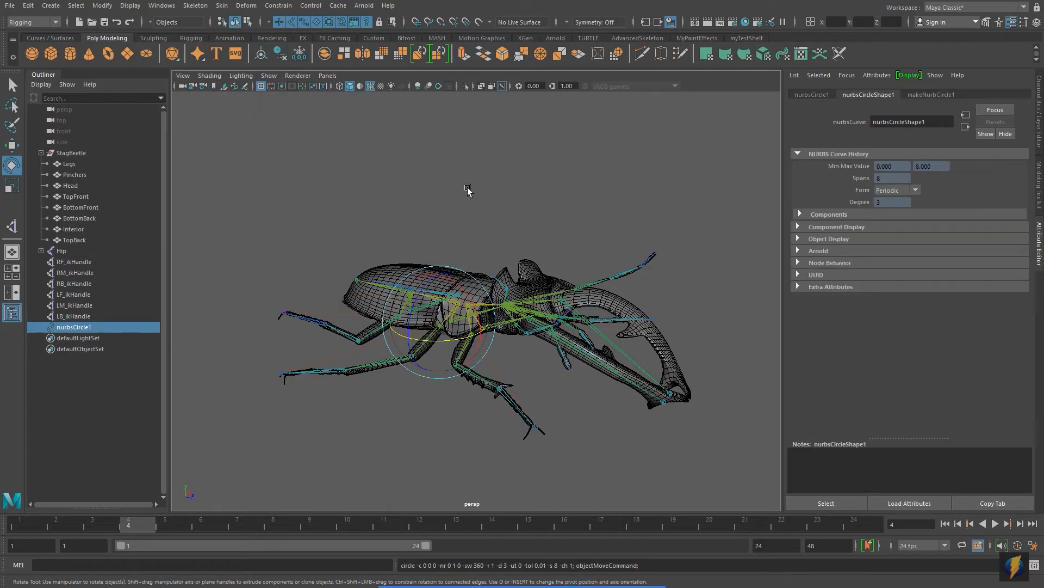
left_click_drag(471, 194, 443, 158, "alt")
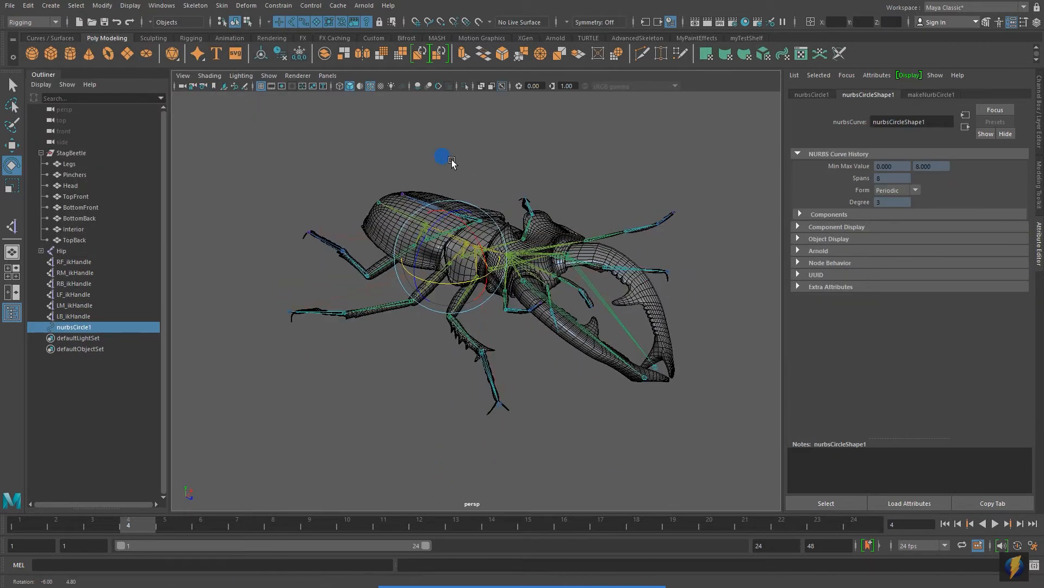
Move the NURBS circle to the right front foot, snapping it to the leg's end joint at Translate X -61.577, Y 0, Z 86.044.
left_click(17, 145)
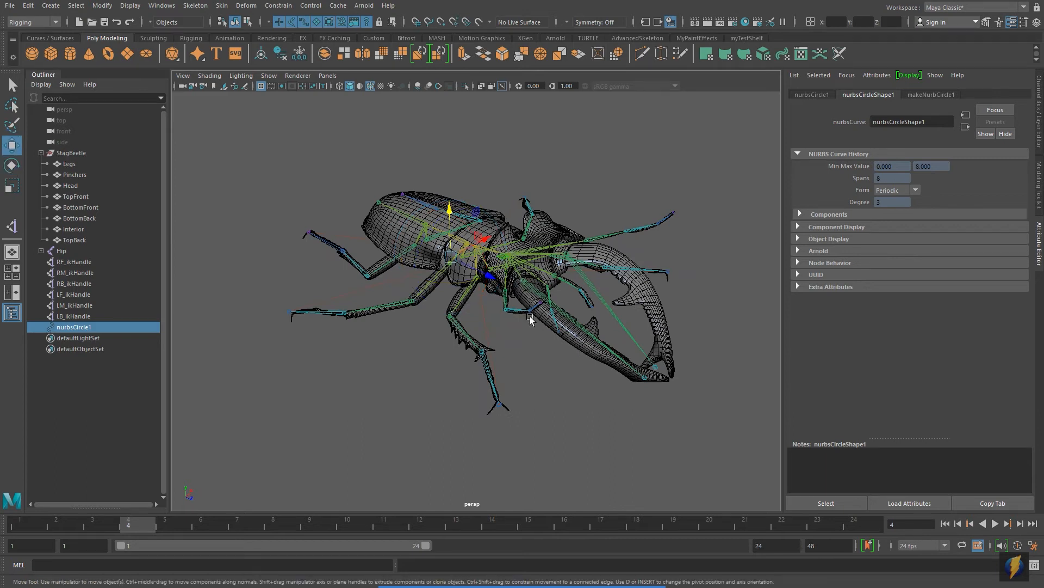
key("v")
left_click_drag(451, 256, 495, 405)
scroll(569, 402, "up", 5)
middle_click_drag(563, 392, 535, 242, "alt")
scroll(534, 252, "down", 10)
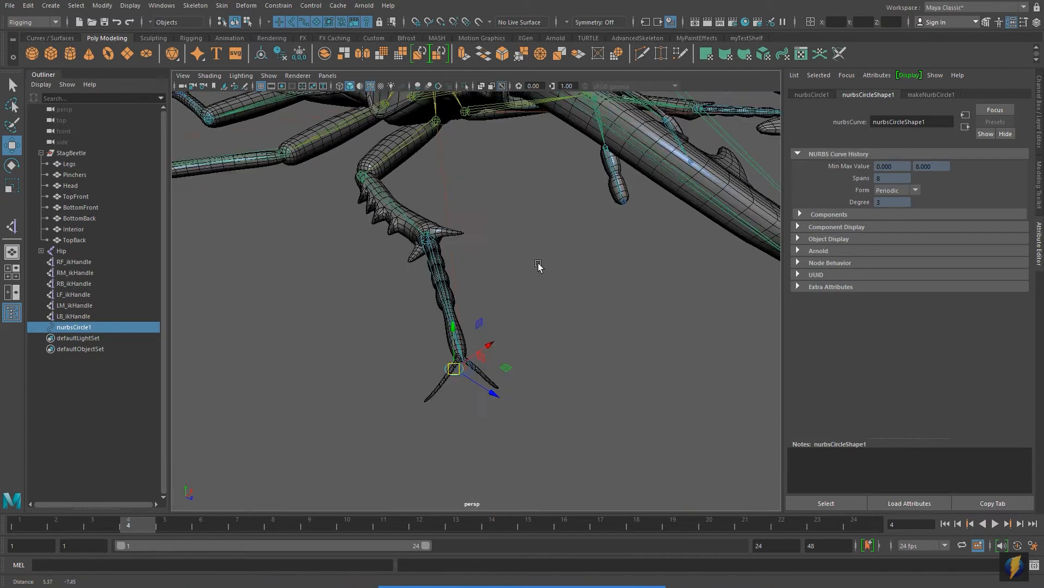
key("v")
left_click_drag(378, 271, 397, 282)
left_click_drag(506, 282, 634, 272, "alt")
key("f")
right_click_drag(634, 272, 233, 245, "alt")
left_click_drag(233, 245, 560, 233, "alt")
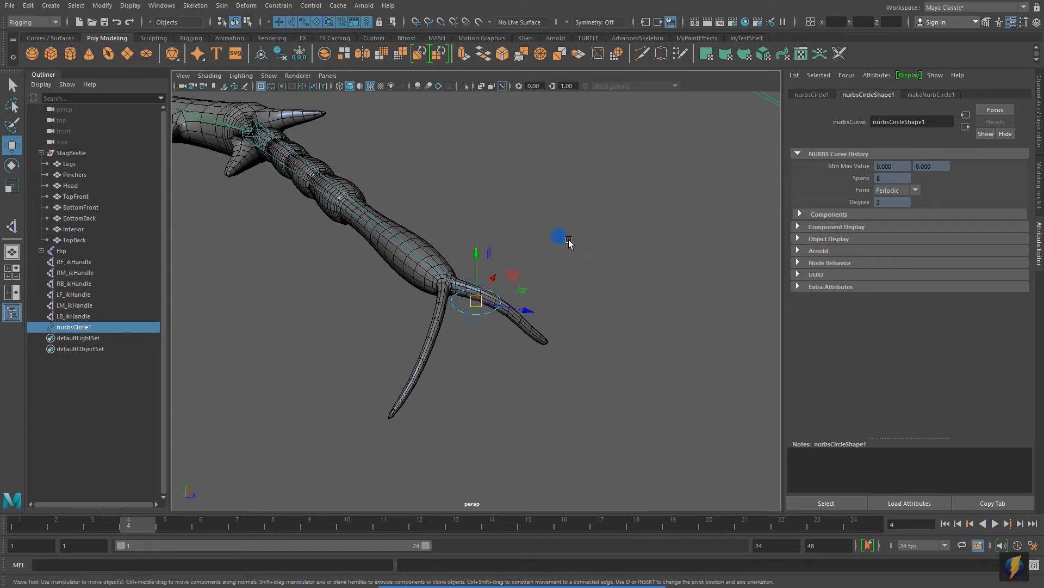
Scale the NURBS circle uniformly to about 4.467 and set its makeNurbCircle1 Degree to Linear.
left_click(1038, 131)
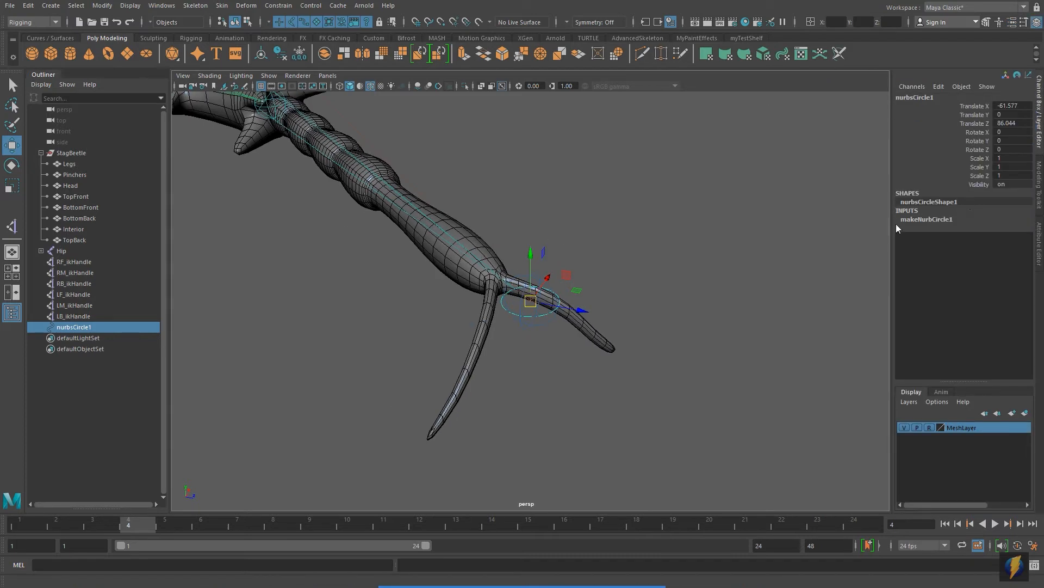
left_click(1018, 212)
left_click_drag(674, 231, 686, 234, "alt")
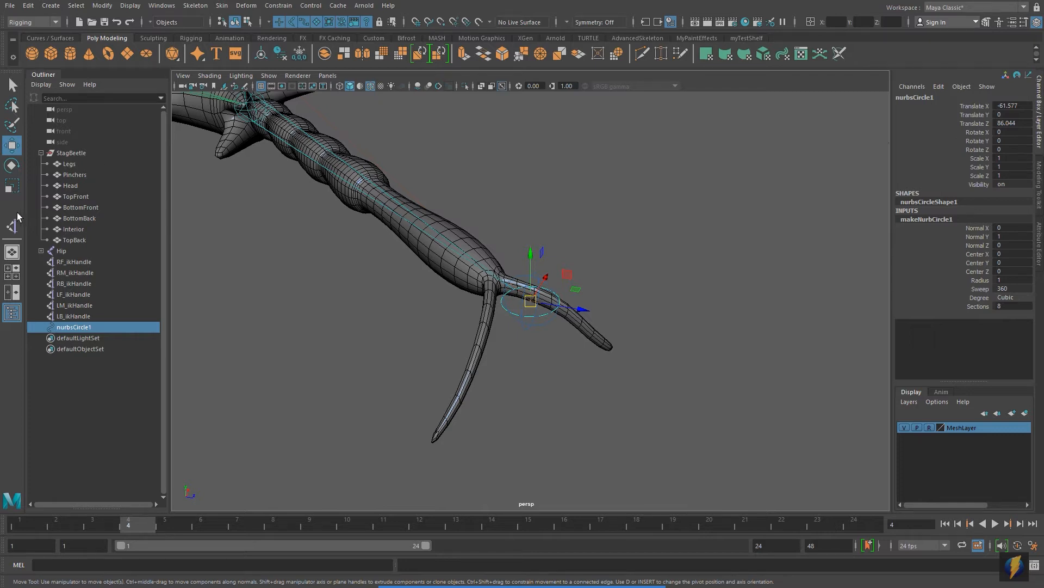
left_click(12, 186)
left_click_drag(531, 301, 608, 282)
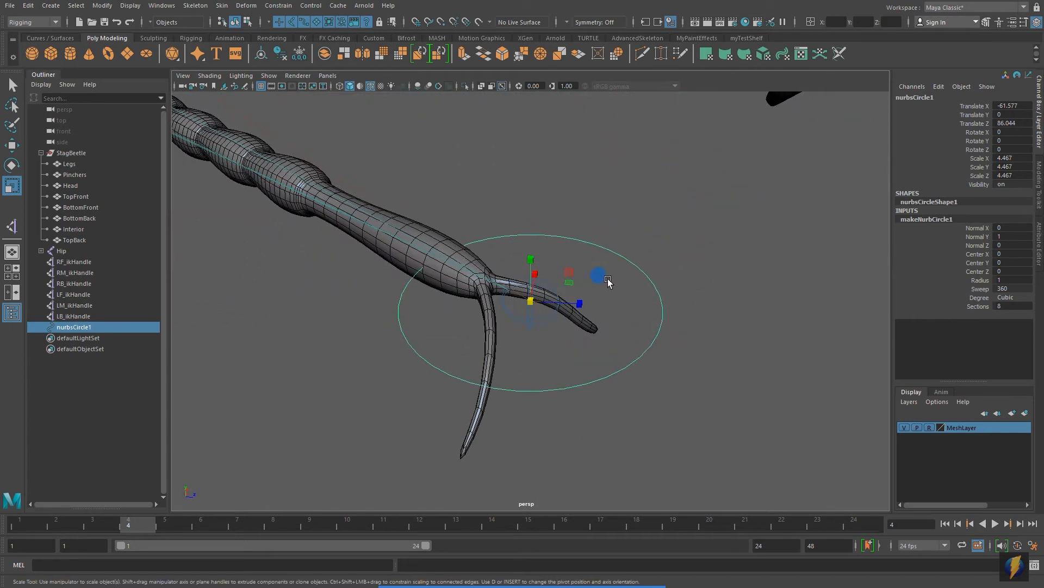
left_click(1006, 298)
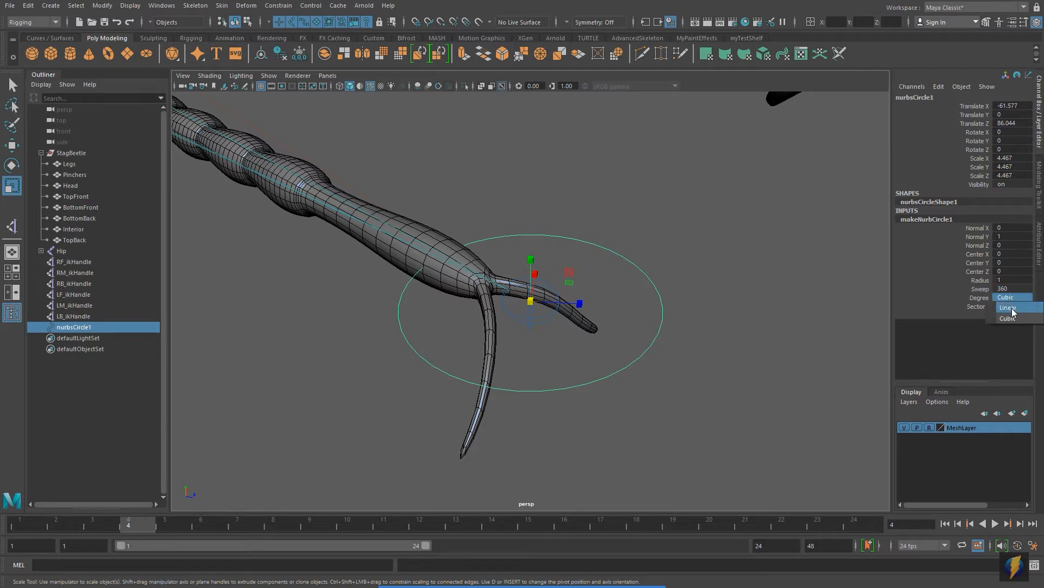
left_click(1012, 309)
Enlarge the linear control circle around the right front foot to a uniform scale of about 9.875.
left_click_drag(669, 243, 625, 254, "alt")
right_click_drag(738, 237, 346, 231, "alt")
middle_click_drag(521, 220, 547, 264, "alt")
left_click_drag(546, 264, 536, 263, "alt")
left_click_drag(552, 349, 630, 329)
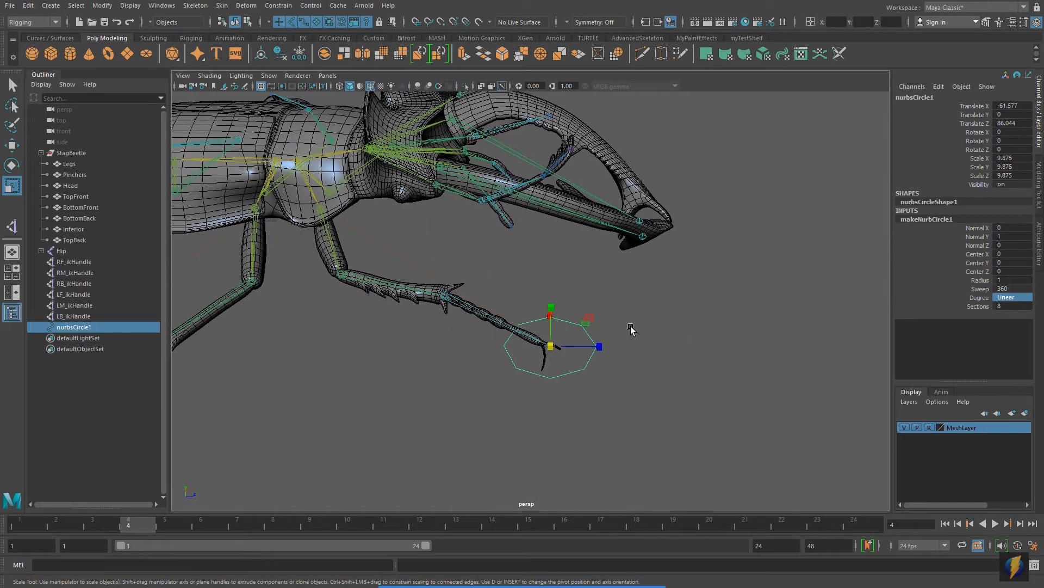
Freeze the transformations of the control circle at the right front foot.
left_click(103, 6)
left_click(128, 55)
left_click_drag(641, 300, 647, 304, "alt")
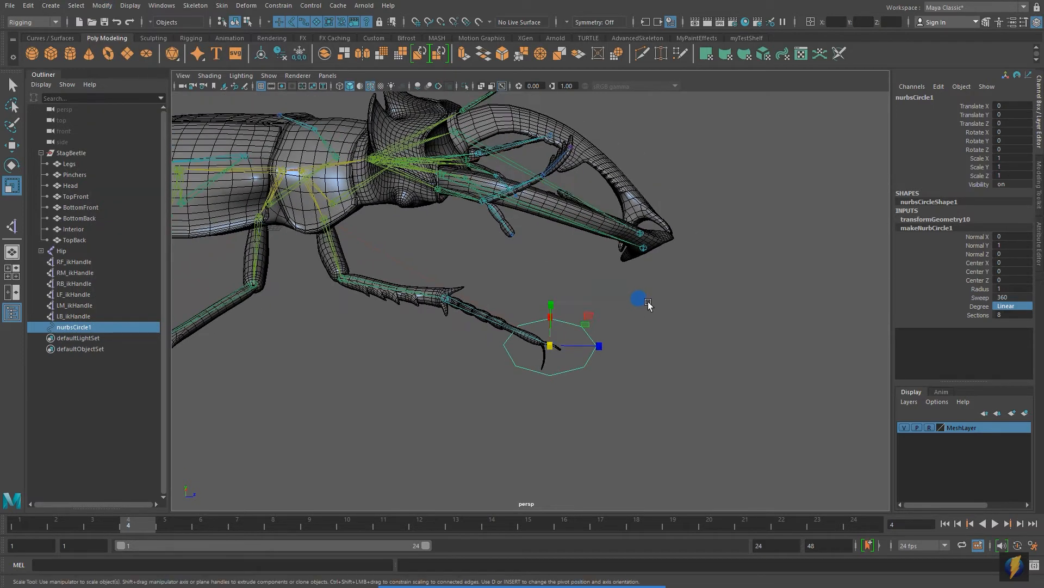
Enable the Drawing Overrides of nurbsCircleShape1 in its Object Display attributes.
key("ctrl+a")
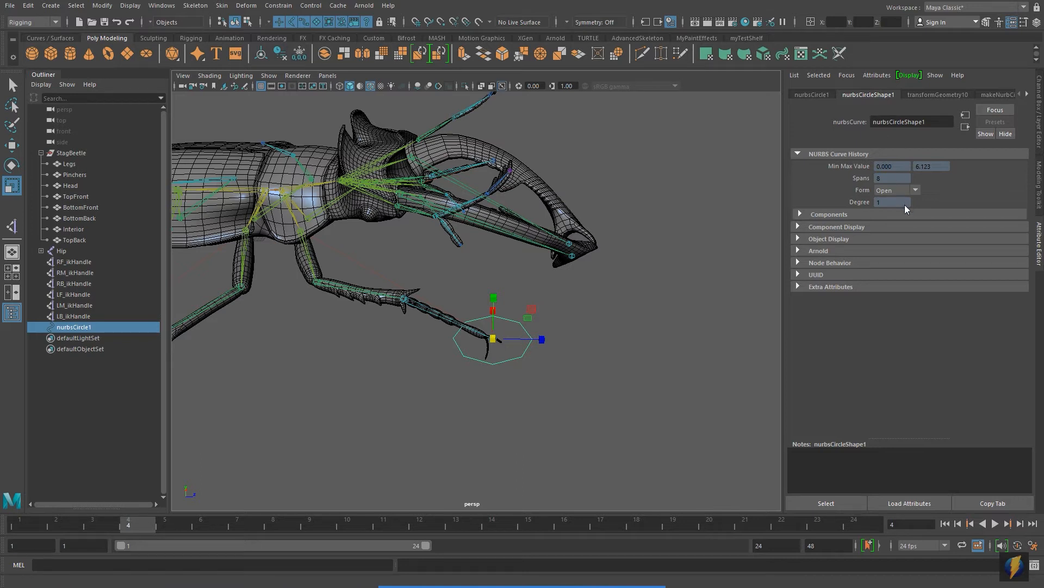
left_click(798, 238)
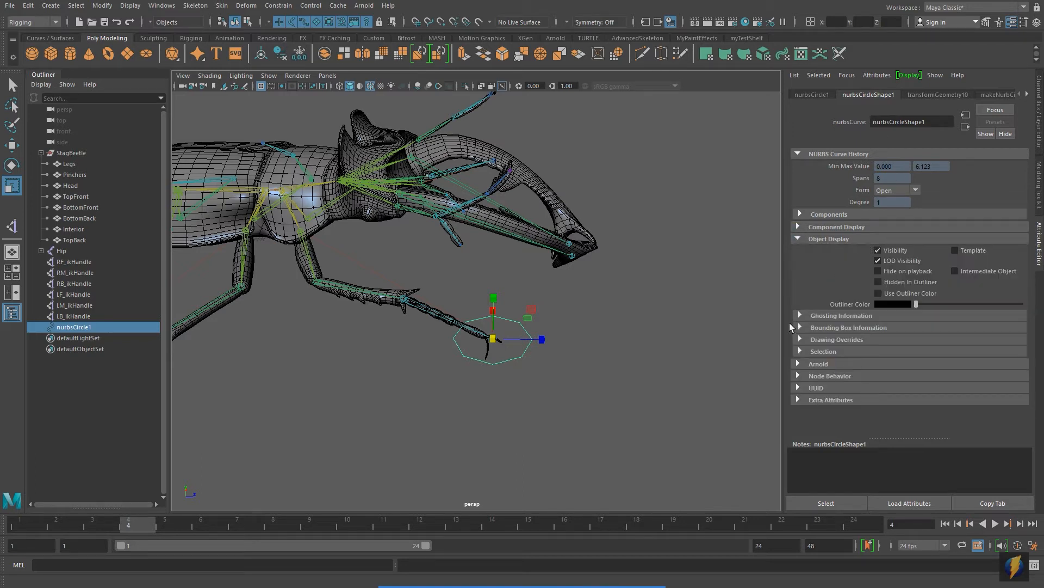
left_click(799, 339)
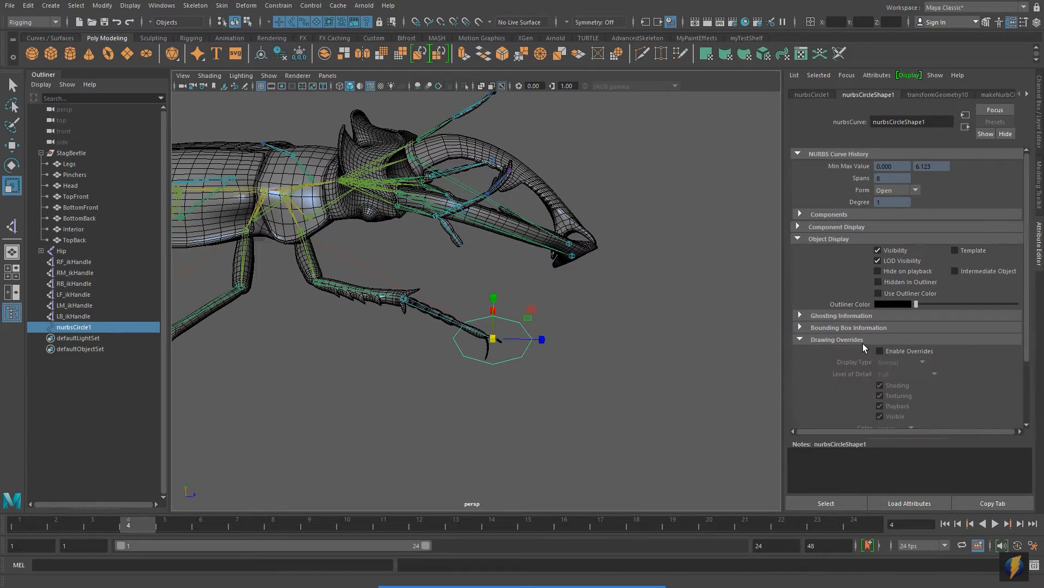
scroll(949, 362, "down", 2)
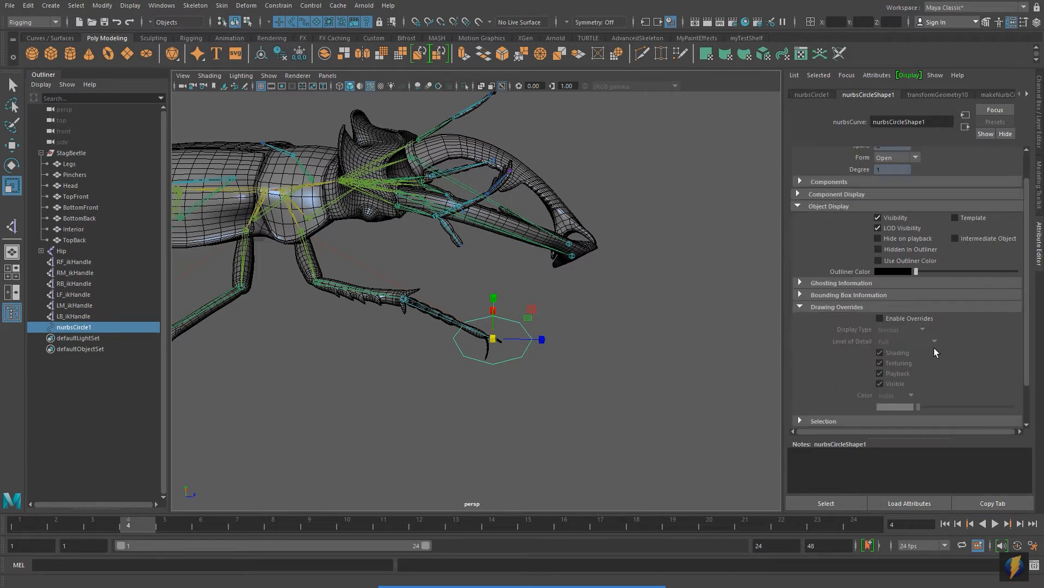
left_click(880, 319)
scroll(977, 348, "down", 2)
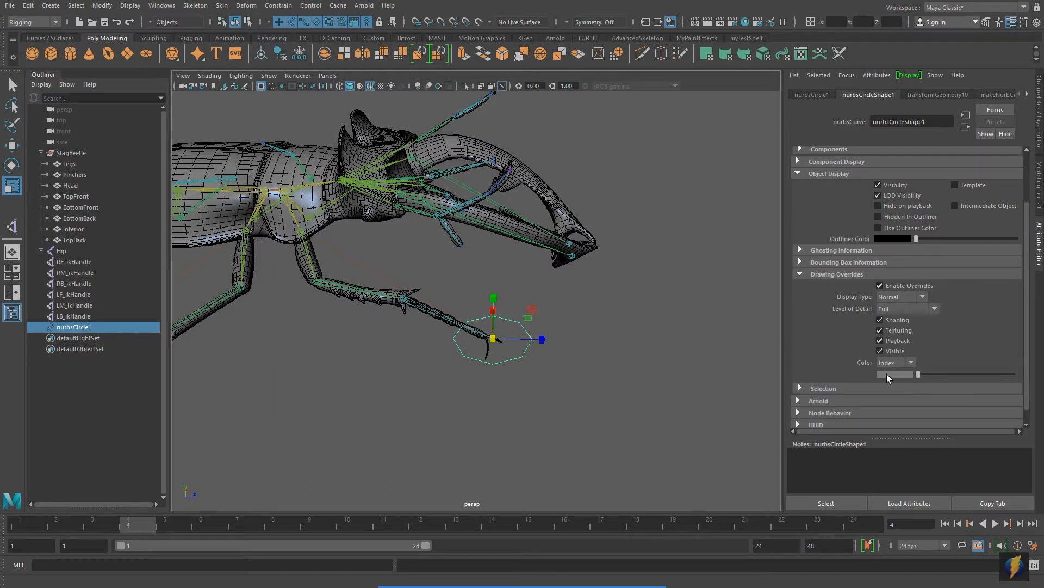
Set the drawing override color of the right front foot's control circle to yellow.
left_click_drag(932, 374, 969, 375)
mouse_move(660, 318)
left_mouse_down("alt")
mouse_move(599, 319)
mouse_move(527, 298)
mouse_move(669, 299)
mouse_move(669, 350)
mouse_move(648, 309)
left_mouse_up("alt")
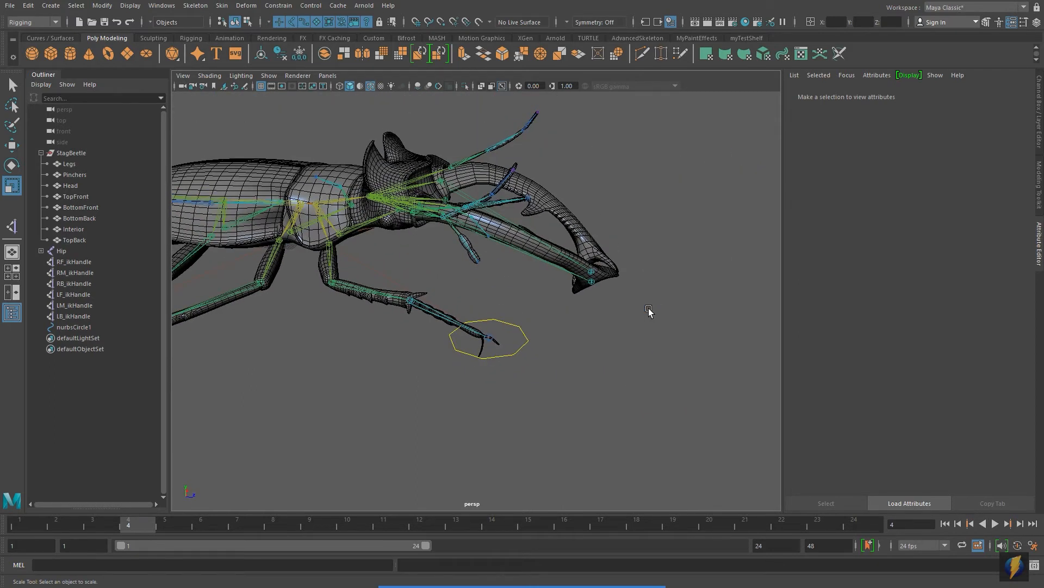
Duplicate the yellow control circle and move the copy to the right middle foot.
left_click(524, 349)
left_click_drag(552, 303, 599, 295, "alt")
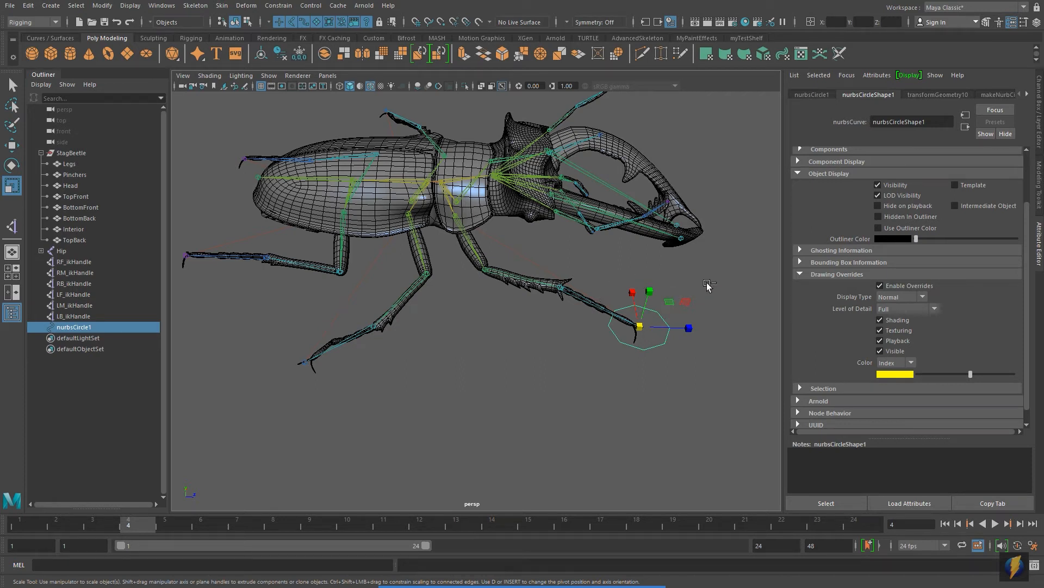
key("ctrl+d")
key("w")
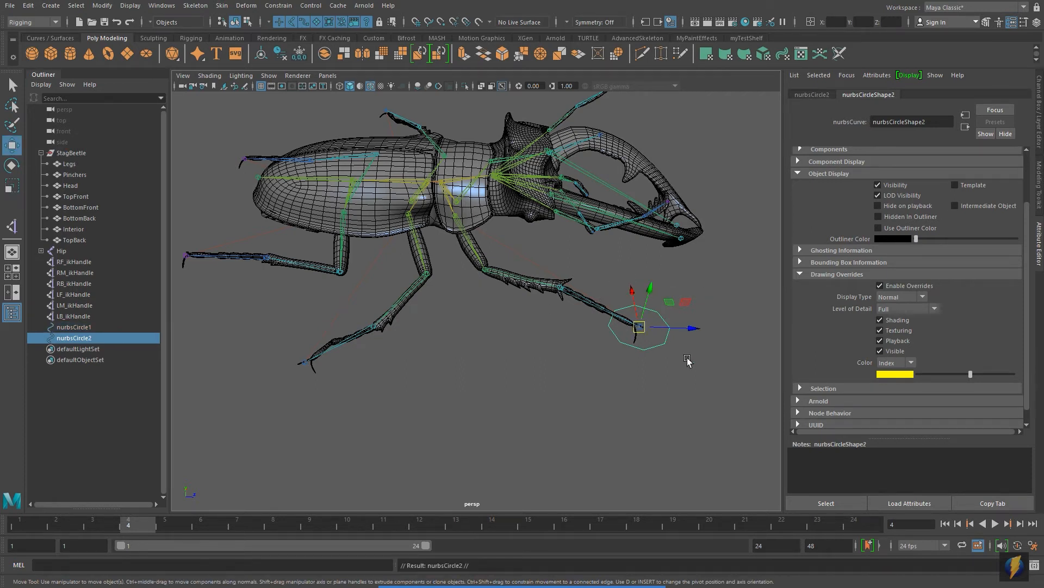
left_click_drag(639, 327, 309, 372)
key("f")
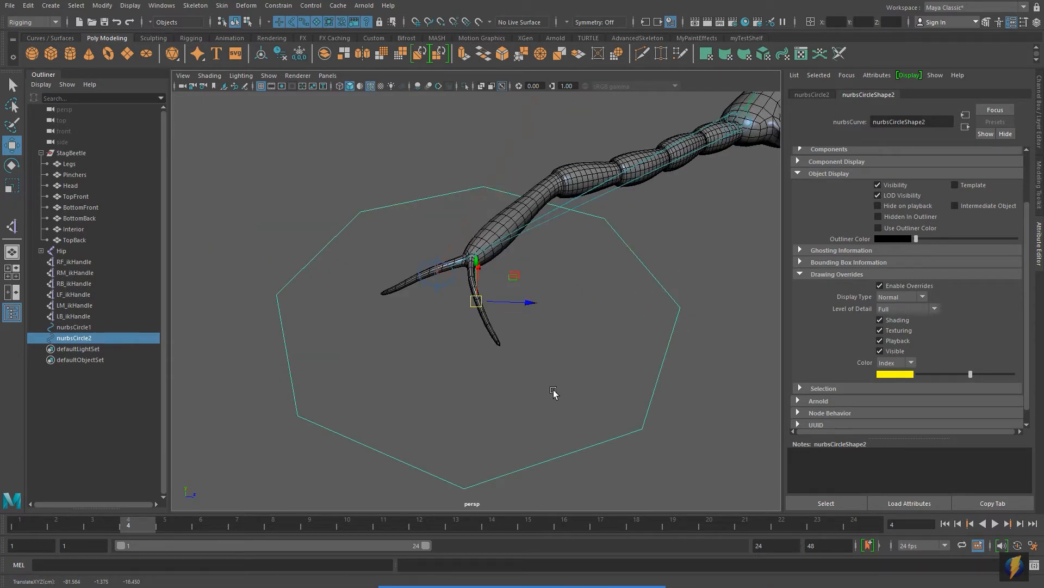
key("v")
left_click_drag(476, 301, 441, 283)
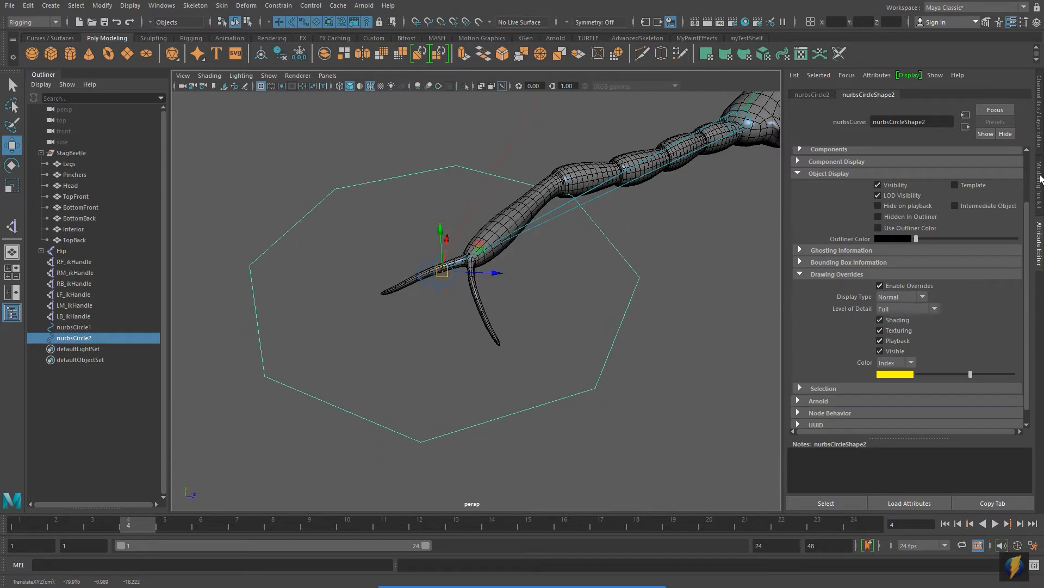
Hide MeshLayer and snap the duplicated circle onto the right middle foot's end joint.
left_click(1040, 145)
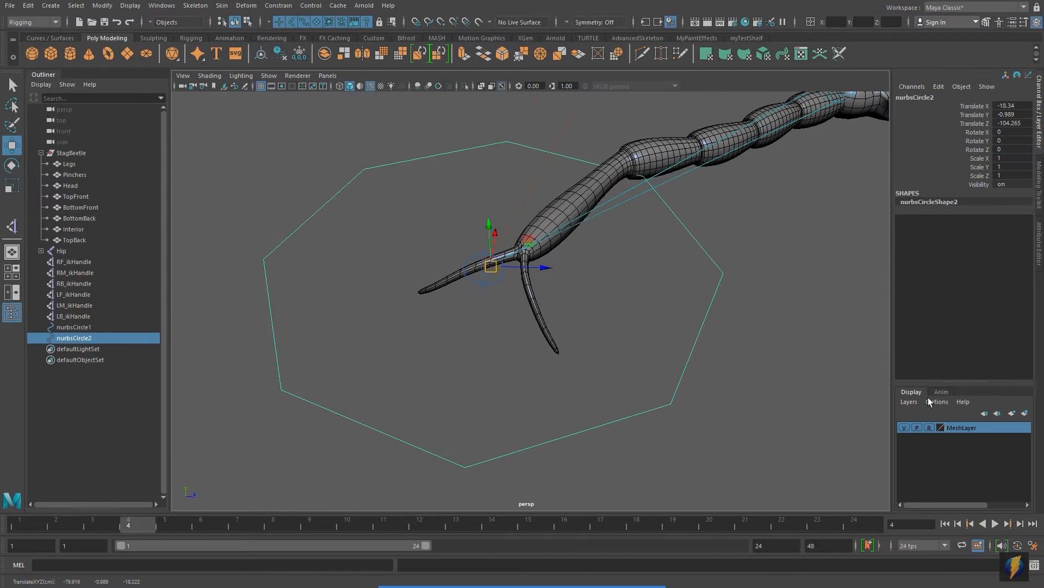
left_click(905, 428)
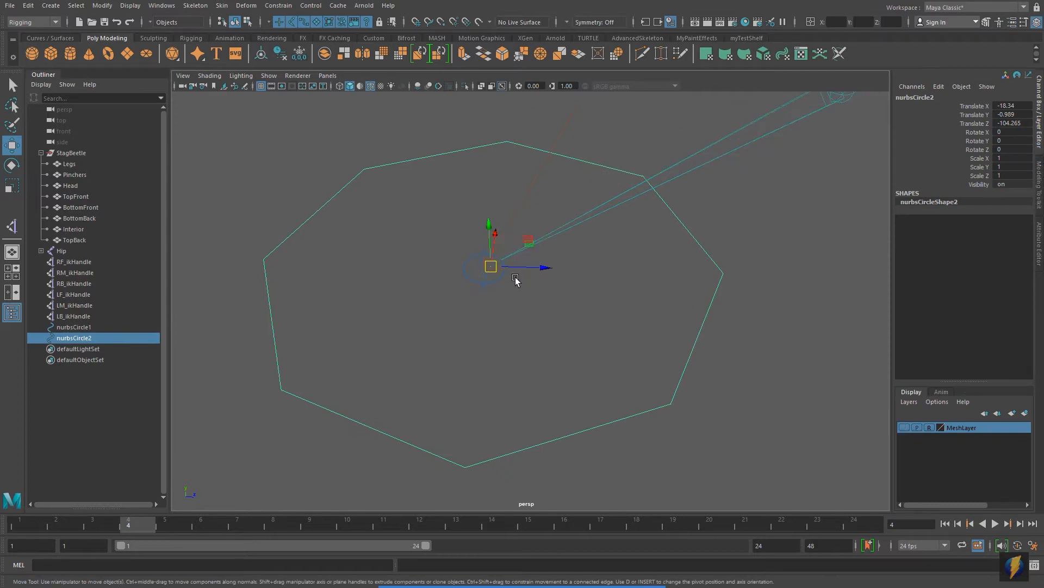
mouse_move(497, 269)
left_mouse_down()
mouse_move(479, 260)
mouse_move(497, 275)
left_mouse_up()
scroll(604, 314, "down", 10)
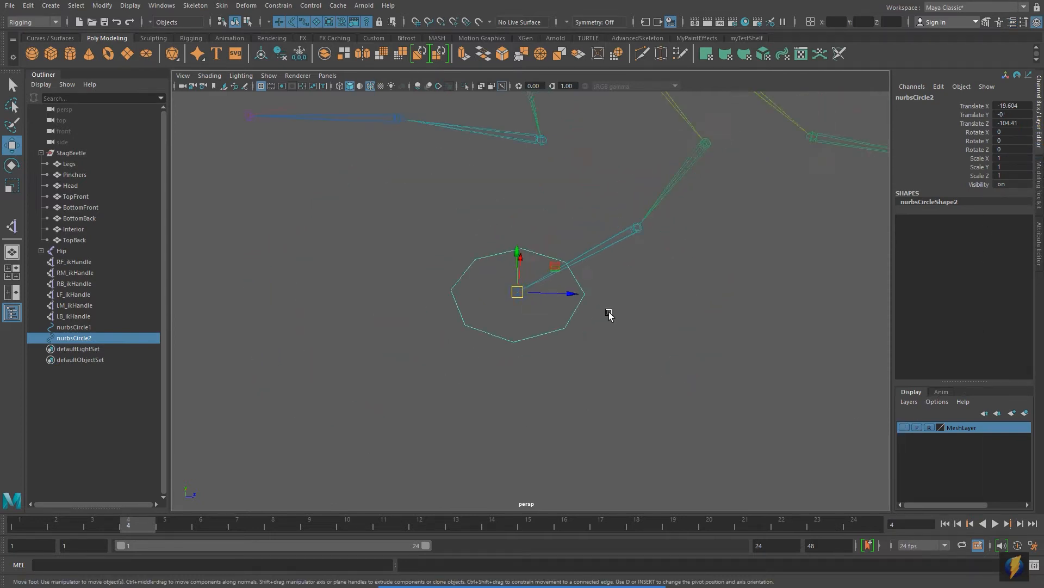
Duplicate the right middle foot's circle and snap the copy onto the right back foot's end joint.
left_click_drag(599, 317, 616, 299, "alt")
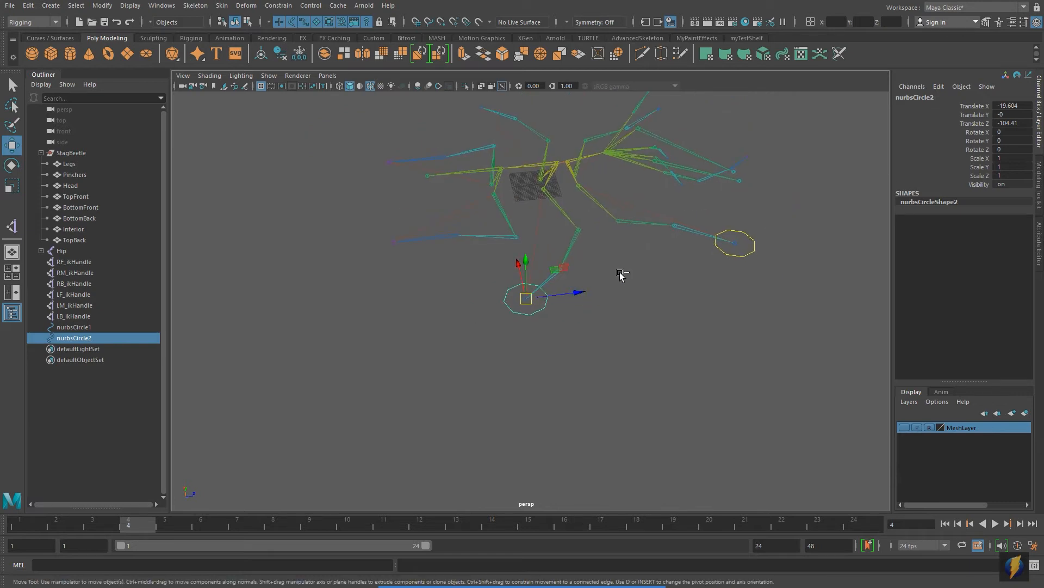
key("ctrl+d")
left_click_drag(526, 298, 393, 242)
left_click_drag(679, 279, 422, 259, "alt")
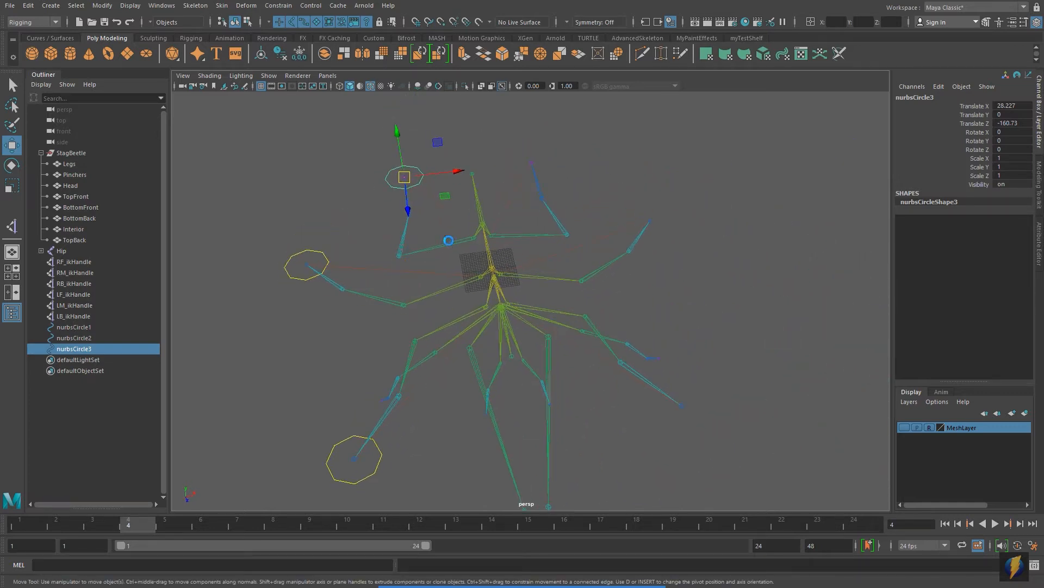
Duplicate the control circle twice, snapping one copy onto the left back foot joint and one onto the left middle foot joint.
key("ctrl+d")
key("v")
left_click_drag(405, 176, 564, 196)
key("ctrl+d")
key("v")
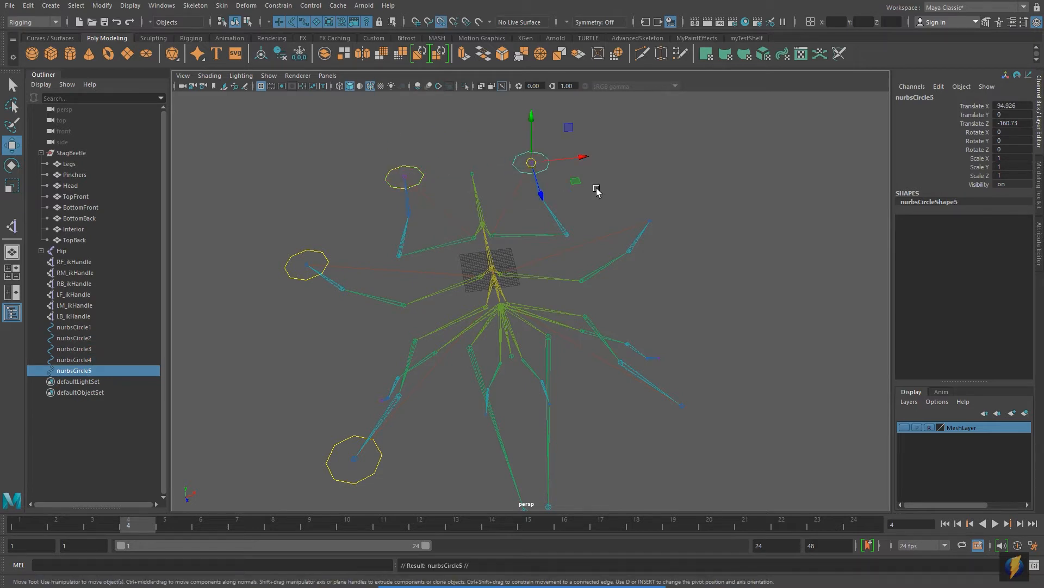
left_click_drag(532, 162, 619, 211)
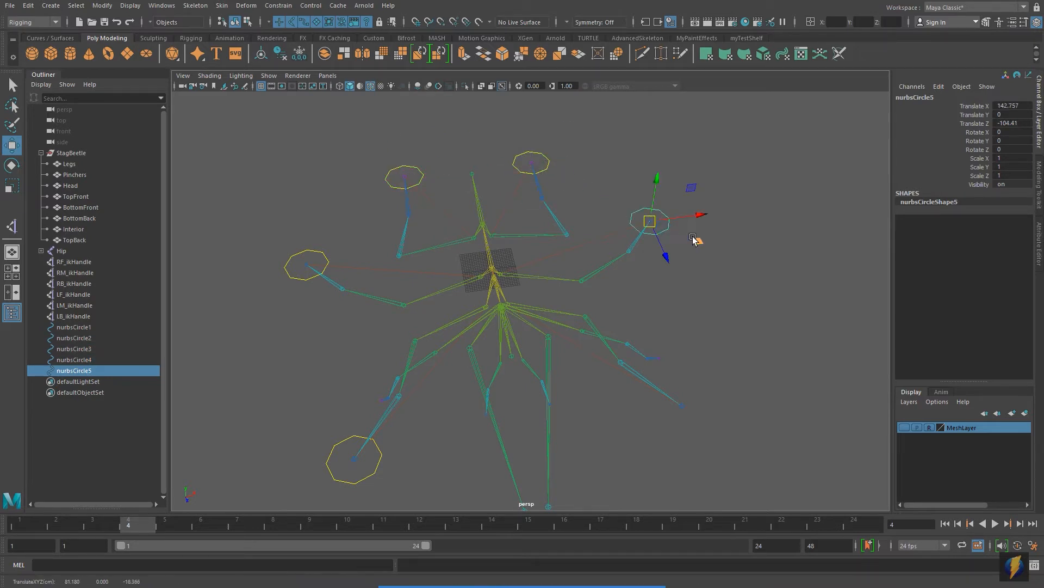
Duplicate the circle onto the left front foot's end joint and make MeshLayer visible again.
key("ctrl+d")
key("v")
left_click_drag(649, 220, 682, 406)
left_click_drag(729, 350, 761, 304, "alt")
left_click(904, 427)
left_click_drag(664, 333, 590, 314, "alt")
scroll(575, 294, "up", 2)
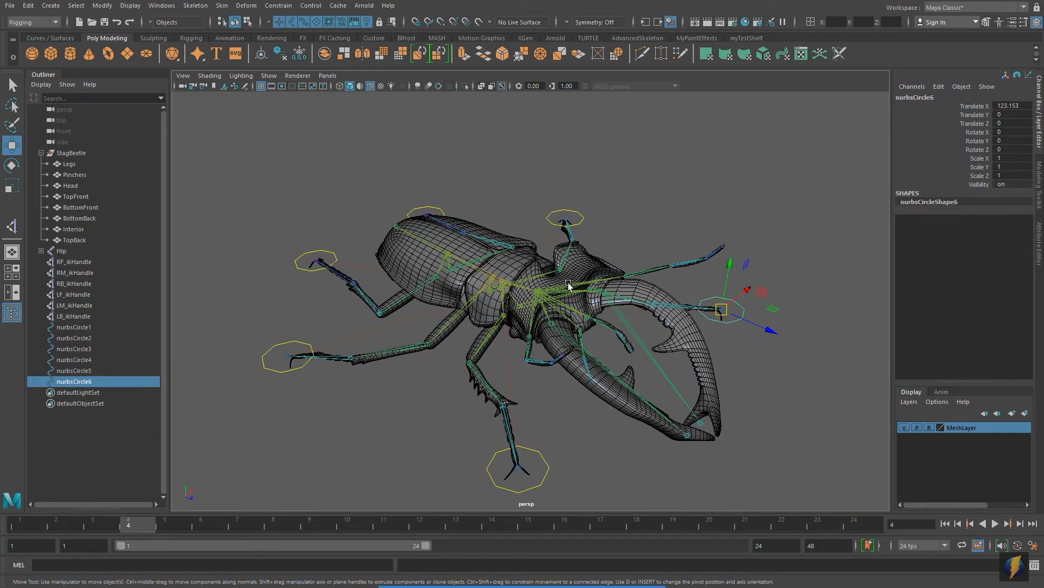
Compare the right front foot's control circle with the names of the leg IK handles in the Outliner.
left_click(546, 468)
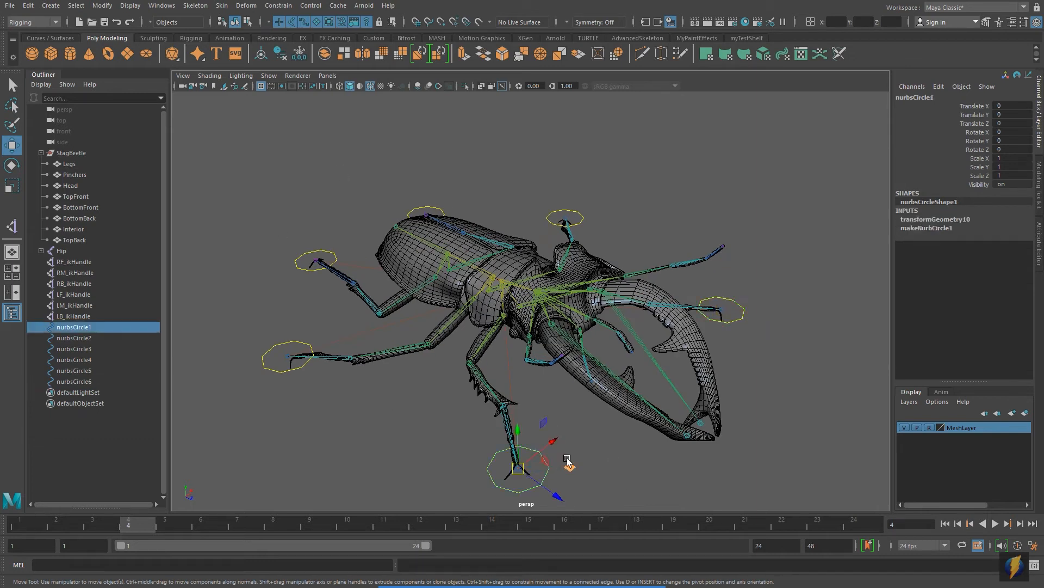
left_click_drag(568, 462, 536, 451, "alt")
left_click(74, 283)
left_click(74, 295)
left_click(74, 305)
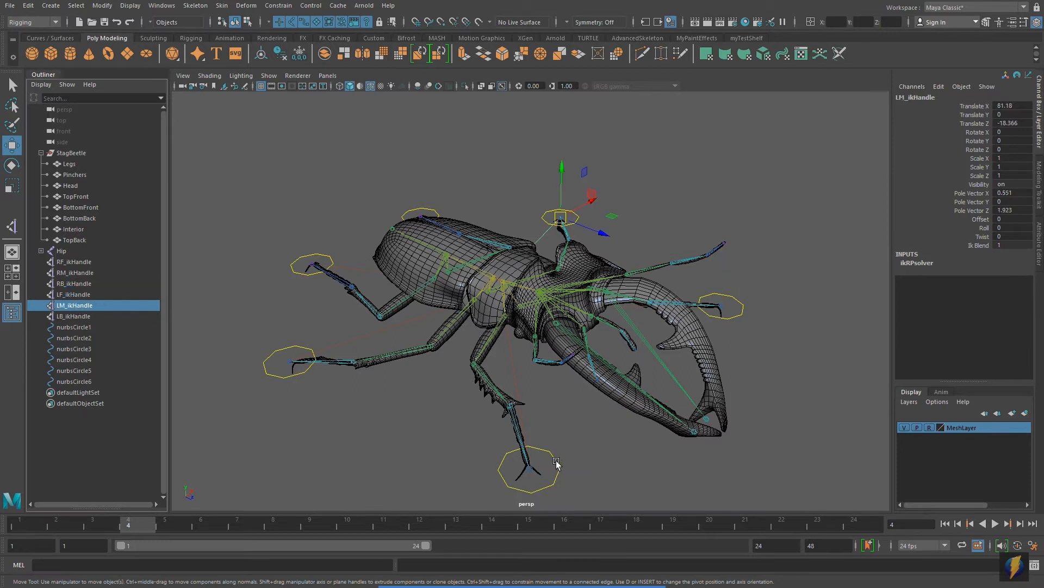
left_click(556, 462)
left_click_drag(587, 456, 611, 444, "alt")
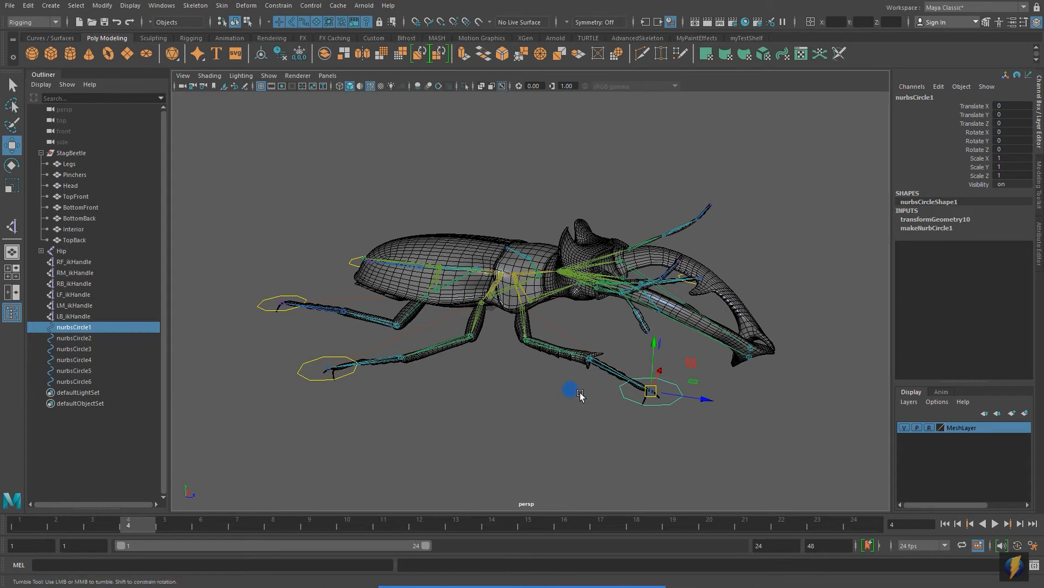
left_click_drag(578, 396, 572, 396, "alt")
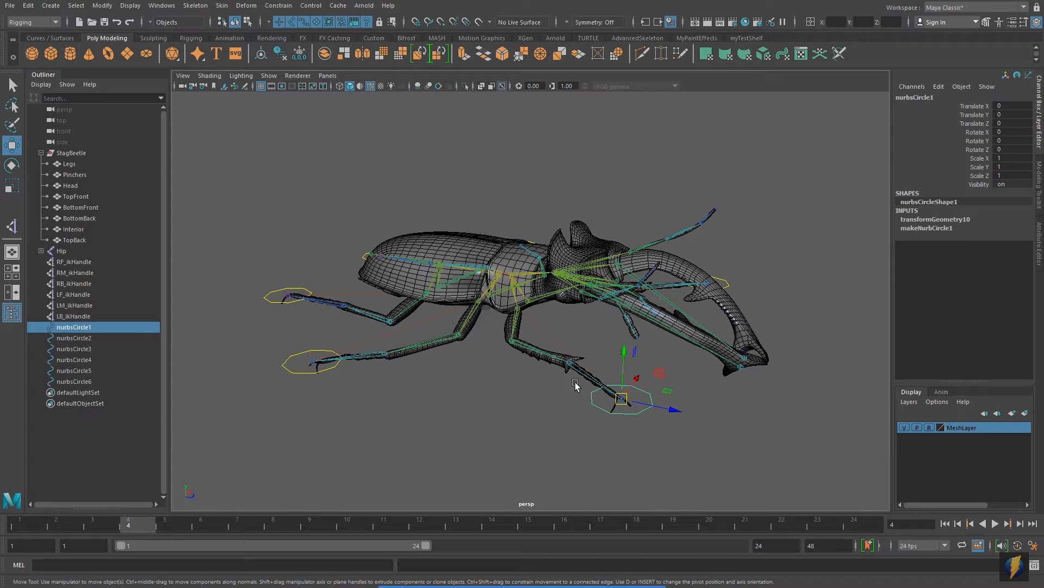
left_click_drag(575, 385, 560, 381, "alt")
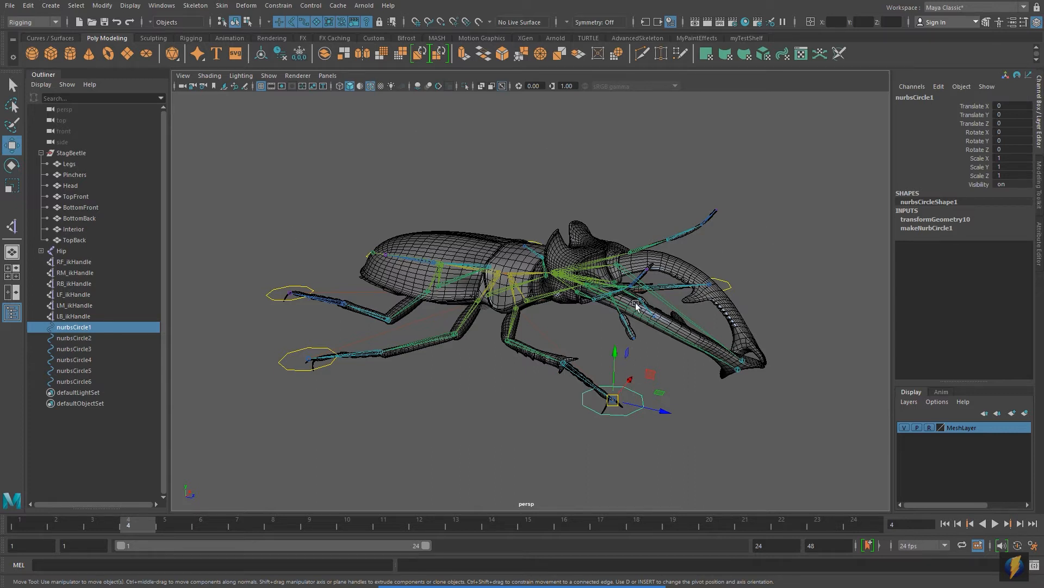
left_click_drag(579, 325, 577, 329, "alt")
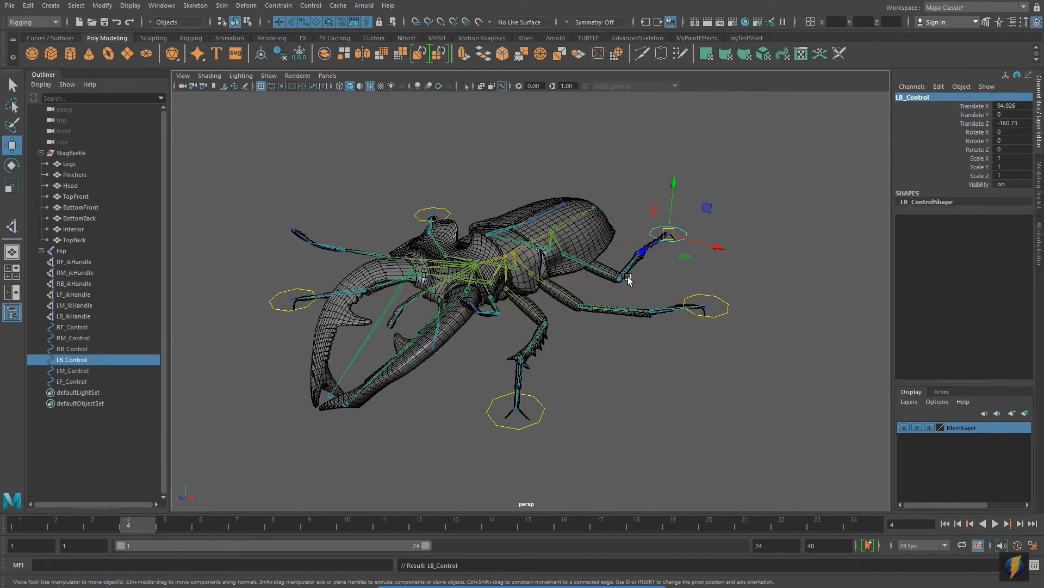
left_click_drag(624, 276, 558, 267, "alt")
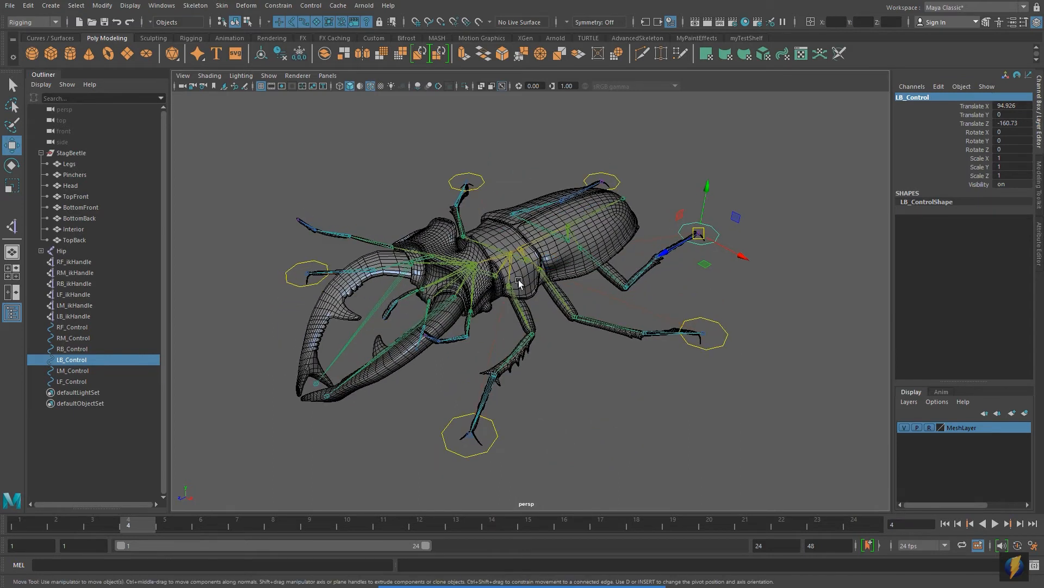
left_click(563, 568)
mouse_move(263, 427)
left_mouse_down()
mouse_move(105, 342)
mouse_move(80, 385)
mouse_move(76, 340)
mouse_move(111, 283)
mouse_move(128, 218)
mouse_move(98, 338)
mouse_move(73, 377)
left_mouse_up()
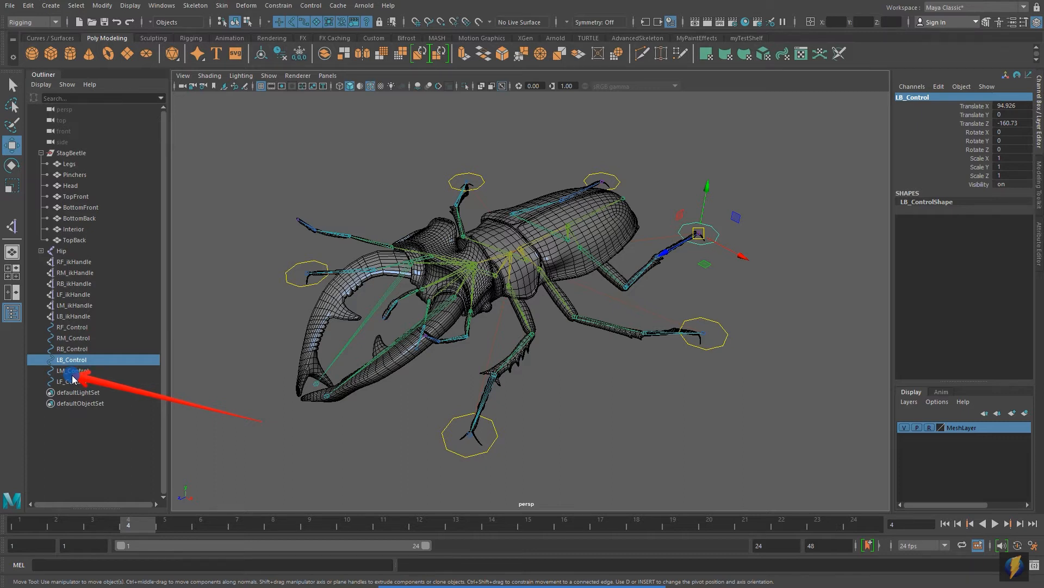
left_click_drag(380, 331, 508, 333, "alt")
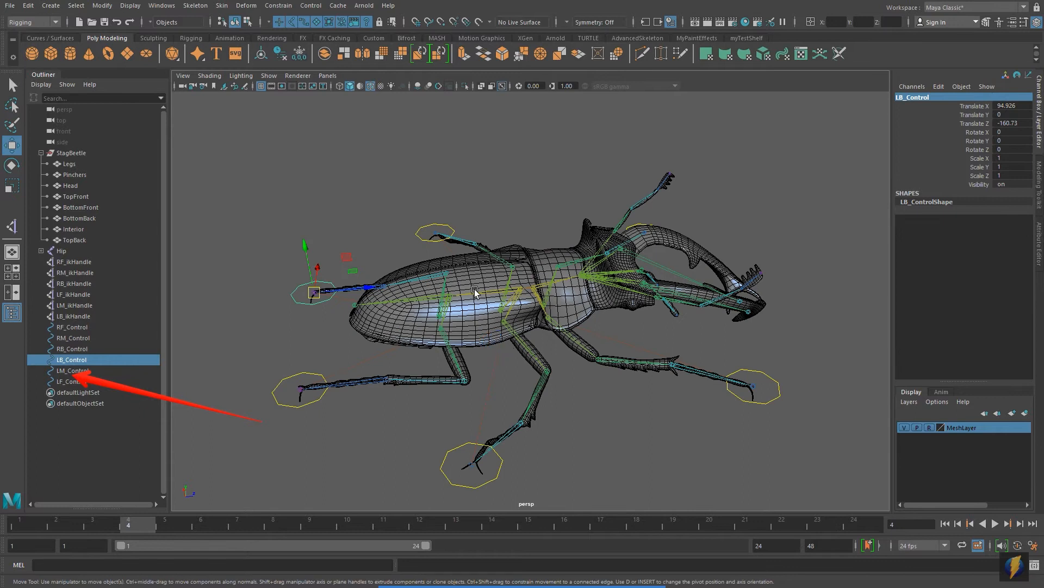
Try raising the Hip joint to a Translate Y of about 45.189 and undo the move.
left_click(61, 251)
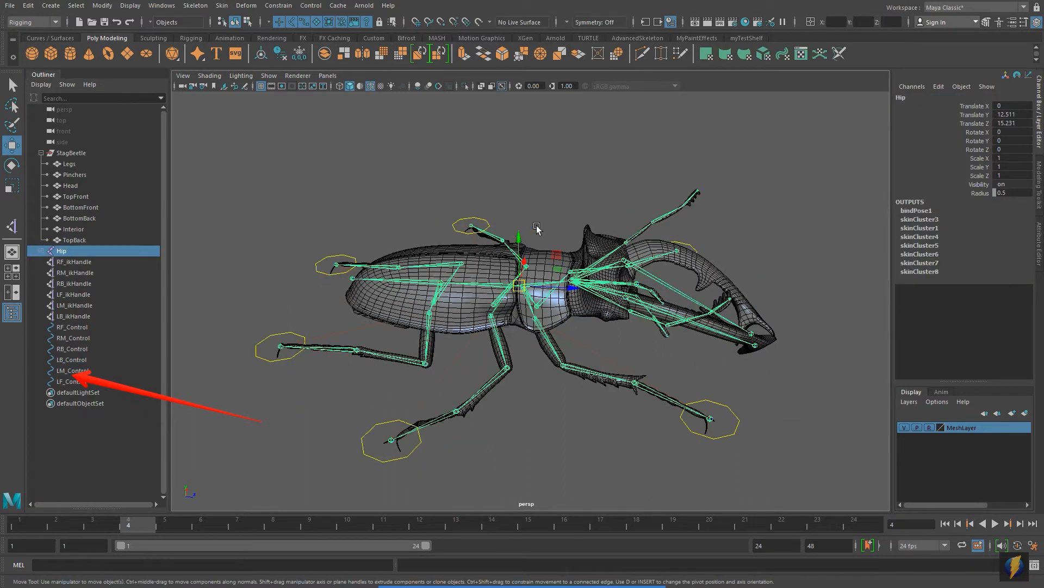
left_click_drag(519, 218, 495, 164)
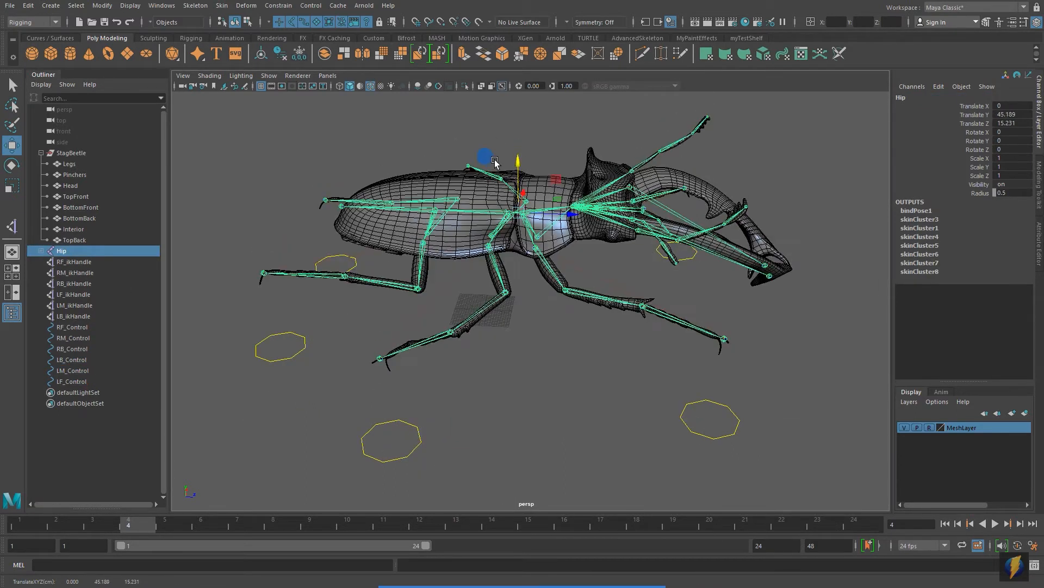
key("ctrl+z")
left_click_drag(569, 287, 674, 432, "alt")
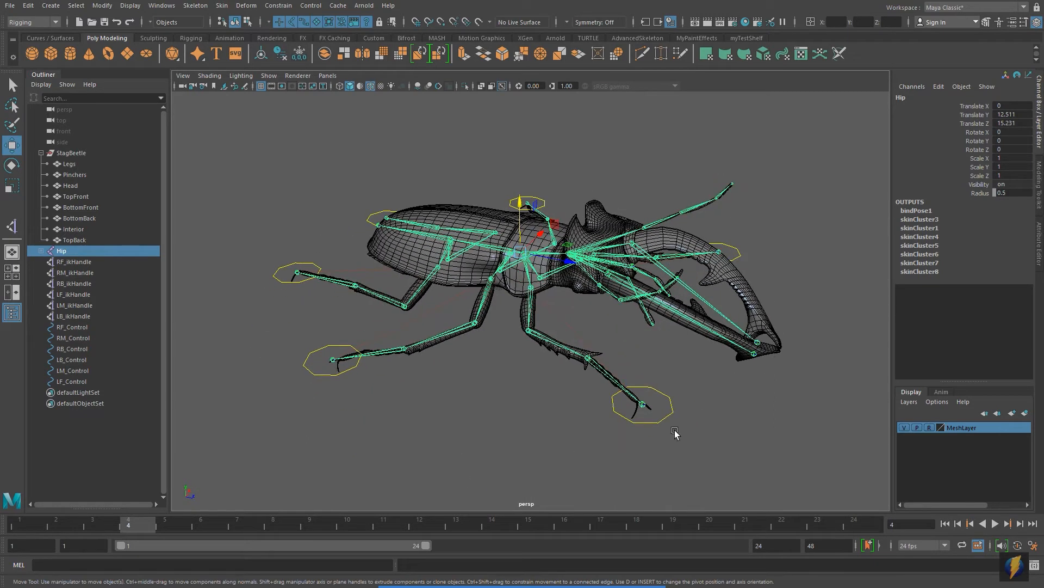
Compare the Translate channel values of RF_Control and RM_Control.
left_click(655, 422)
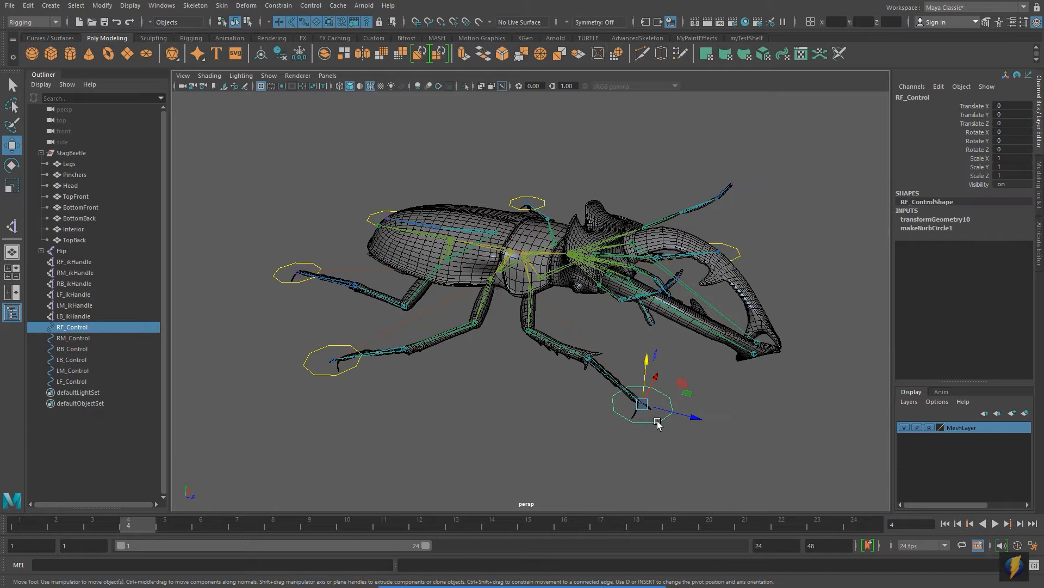
left_click(325, 375)
left_click_drag(351, 378, 476, 380, "alt")
mouse_move(592, 584)
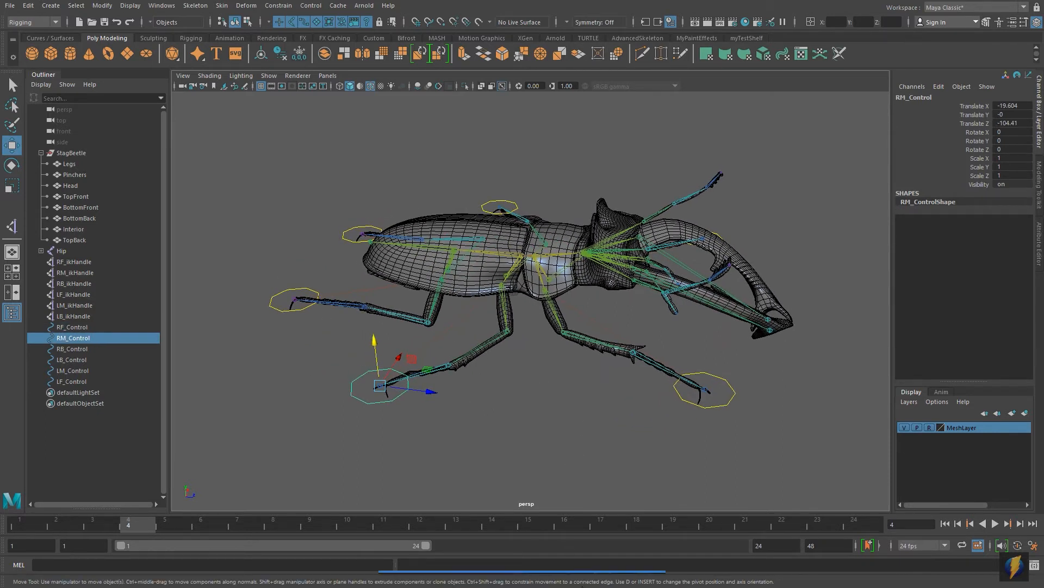
left_click(563, 566)
mouse_move(641, 372)
left_mouse_down()
mouse_move(968, 109)
mouse_move(1007, 96)
mouse_move(1018, 103)
mouse_move(997, 128)
left_mouse_up()
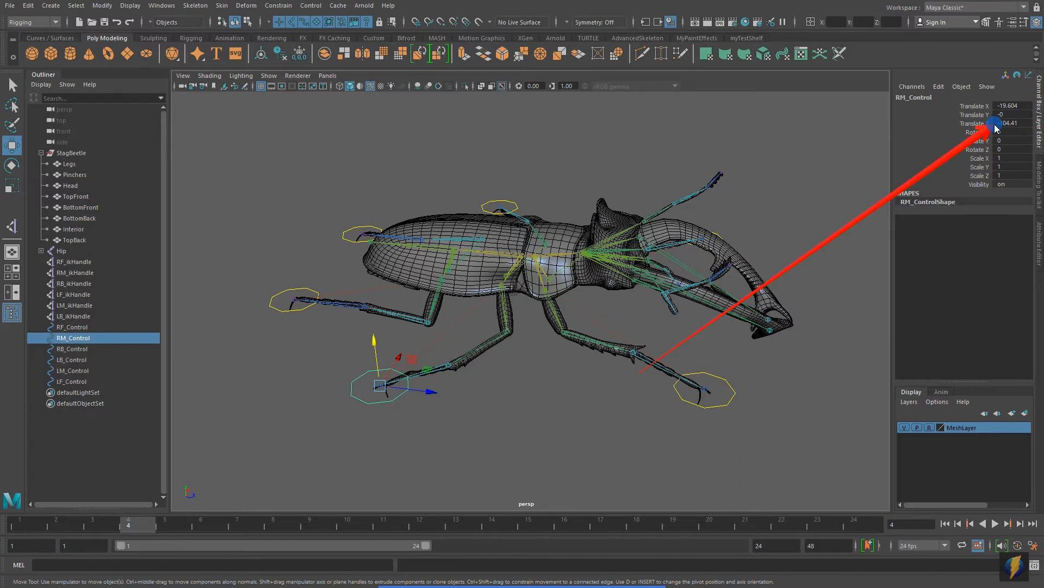
left_click_drag(997, 128, 997, 128)
Add the remaining foot controls to the selection so all six are selected, and freeze their transformations.
left_click(274, 307, "shift")
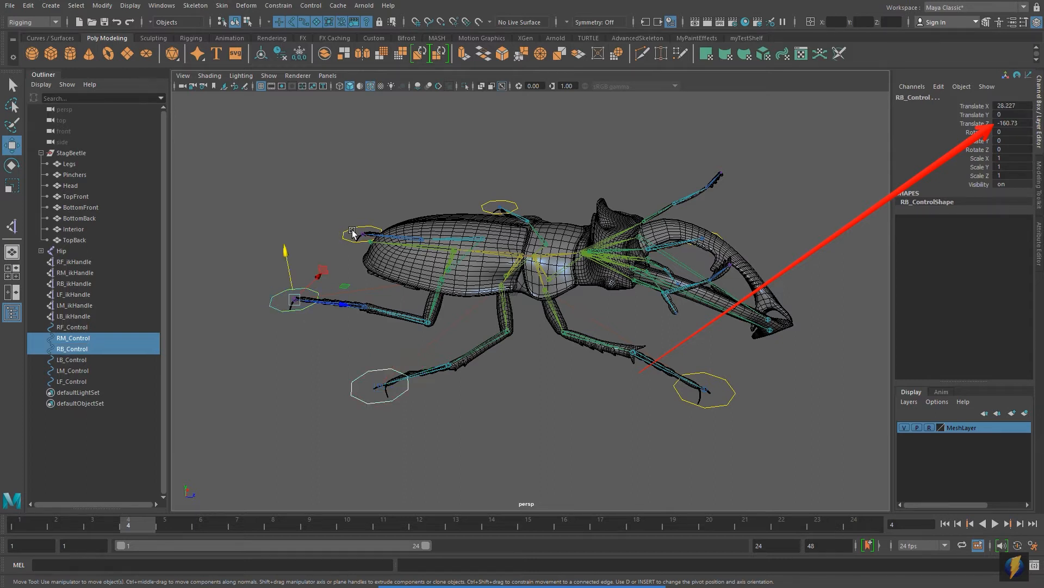
left_click(359, 232, "shift")
left_click(510, 199, "shift")
left_click_drag(738, 226, 706, 292, "alt")
left_click(743, 357, "shift")
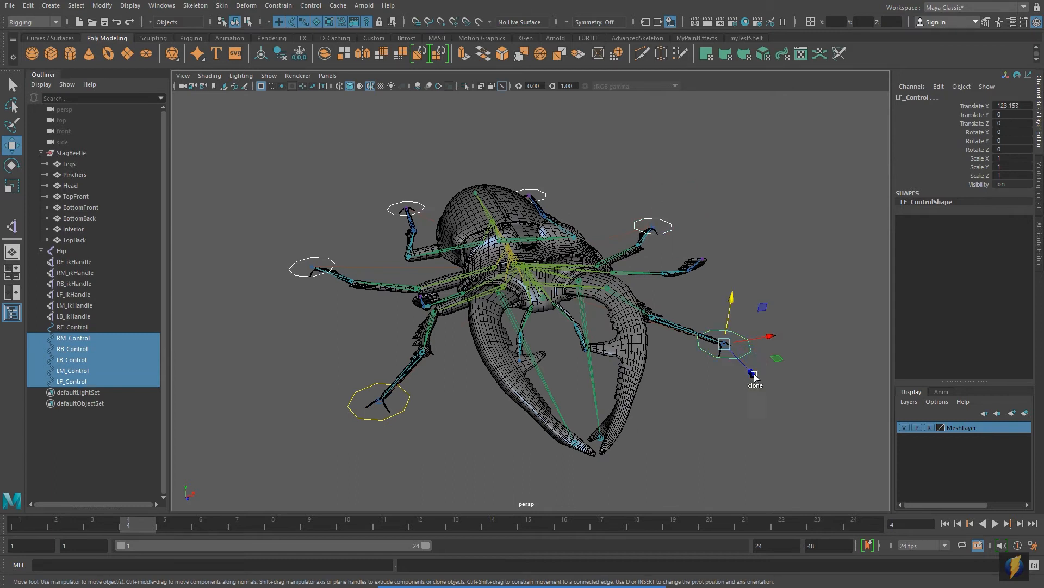
left_click(384, 418, "shift")
left_click_drag(512, 409, 413, 408, "alt")
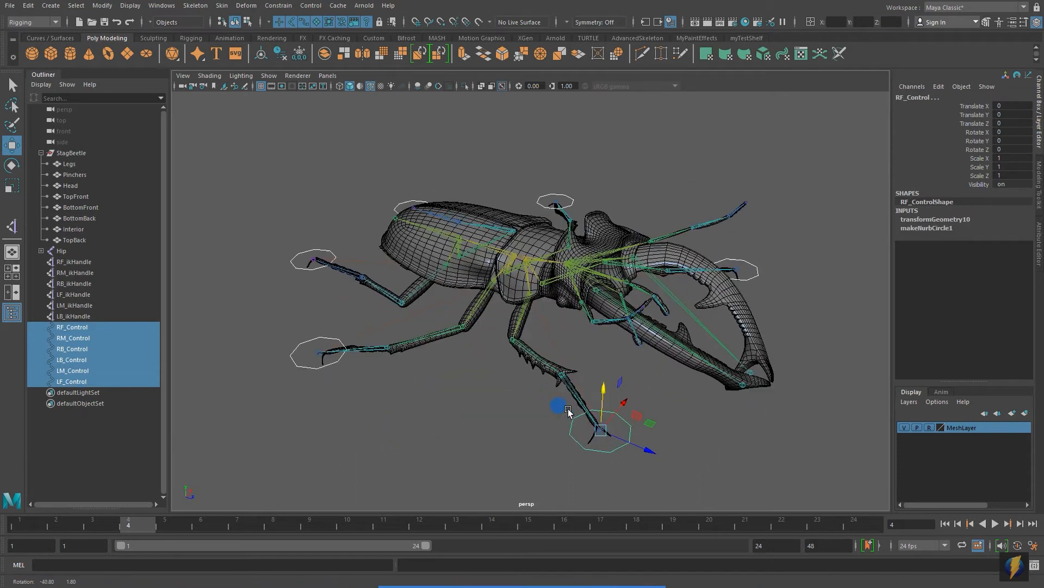
left_click(113, 8)
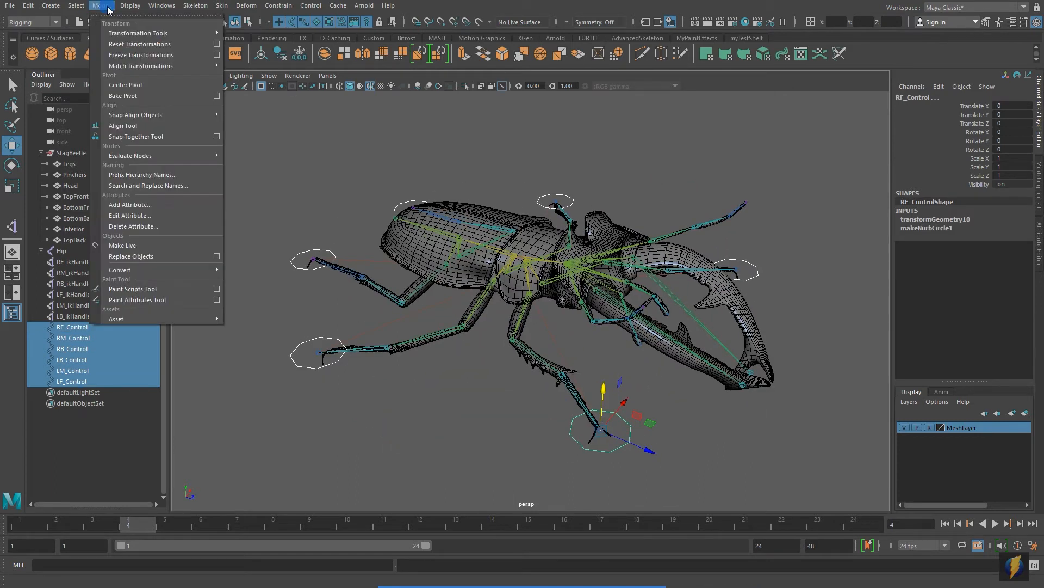
left_click(131, 45)
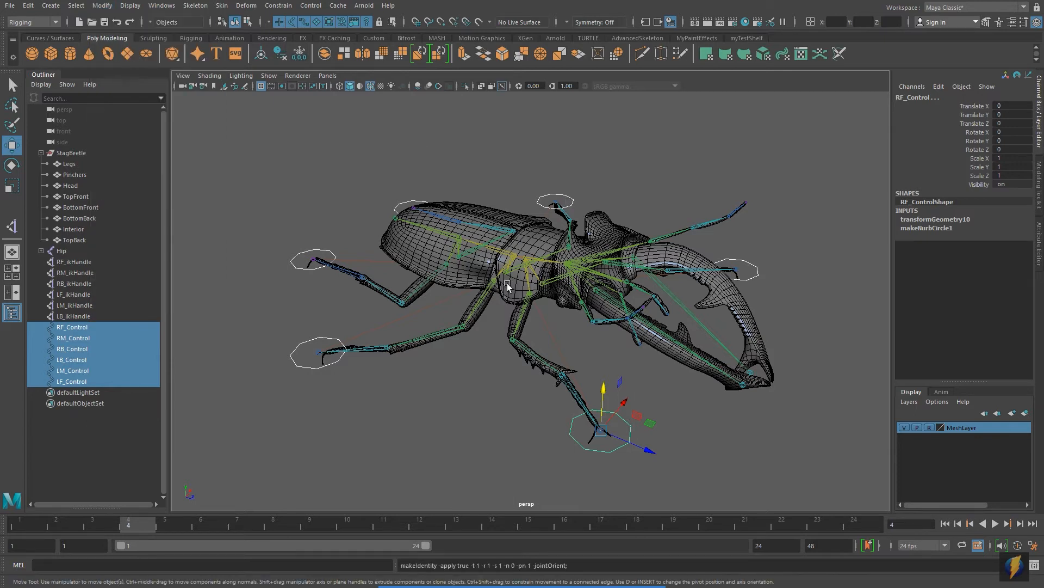
Check the transform channels of RM_Control and RB_Control individually.
left_click_drag(507, 286, 513, 397, "alt")
left_click(401, 397)
left_click(373, 392)
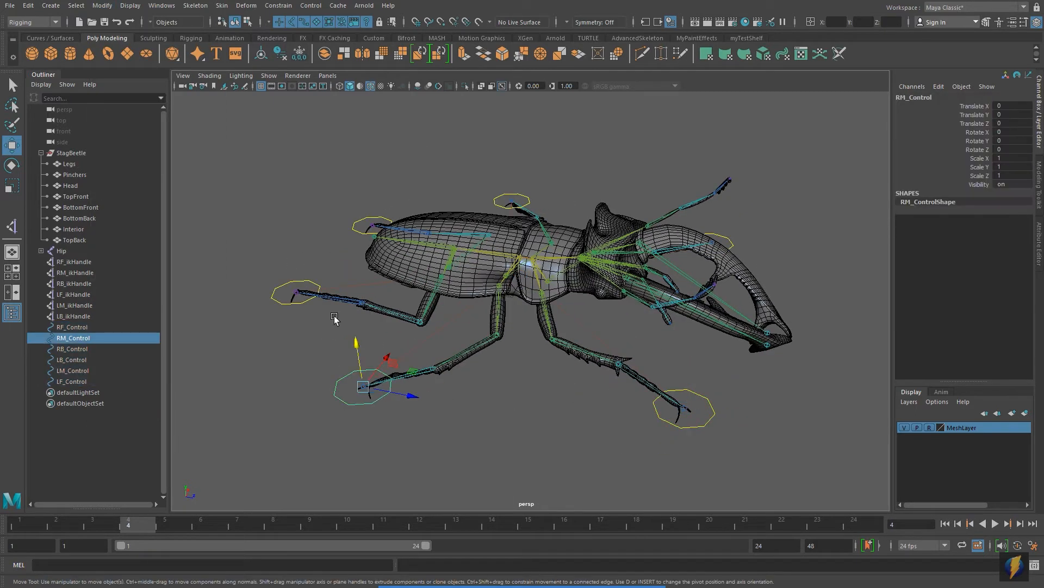
left_click(279, 297)
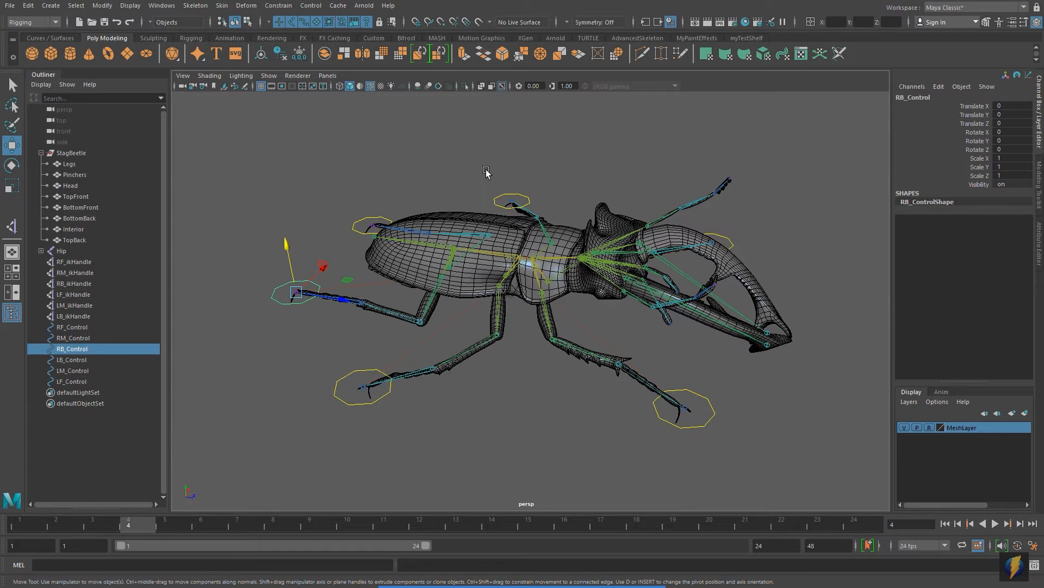
Check the transform channels of LM_Control.
left_click(509, 199)
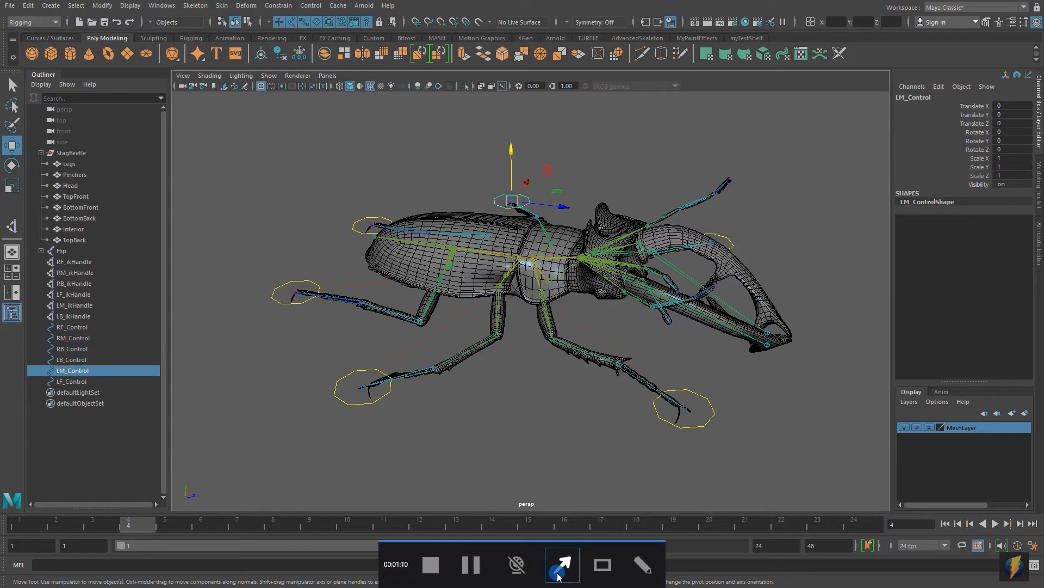
left_click(559, 575)
mouse_move(685, 342)
left_mouse_down()
mouse_move(921, 121)
mouse_move(969, 116)
mouse_move(968, 106)
mouse_move(979, 139)
mouse_move(1007, 98)
mouse_move(1001, 151)
mouse_move(970, 169)
mouse_move(991, 159)
mouse_move(1001, 179)
mouse_move(962, 175)
mouse_move(935, 137)
left_mouse_up()
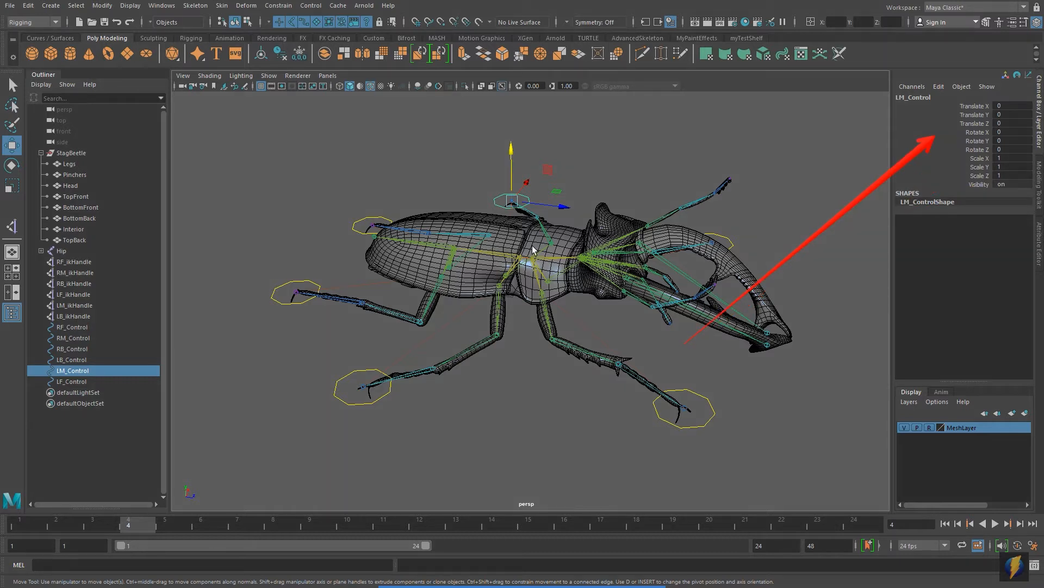
Parent RF_ikHandle under RF_Control.
mouse_move(532, 246)
left_mouse_down("alt")
mouse_move(533, 272)
mouse_move(501, 282)
mouse_move(535, 257)
left_mouse_up("alt")
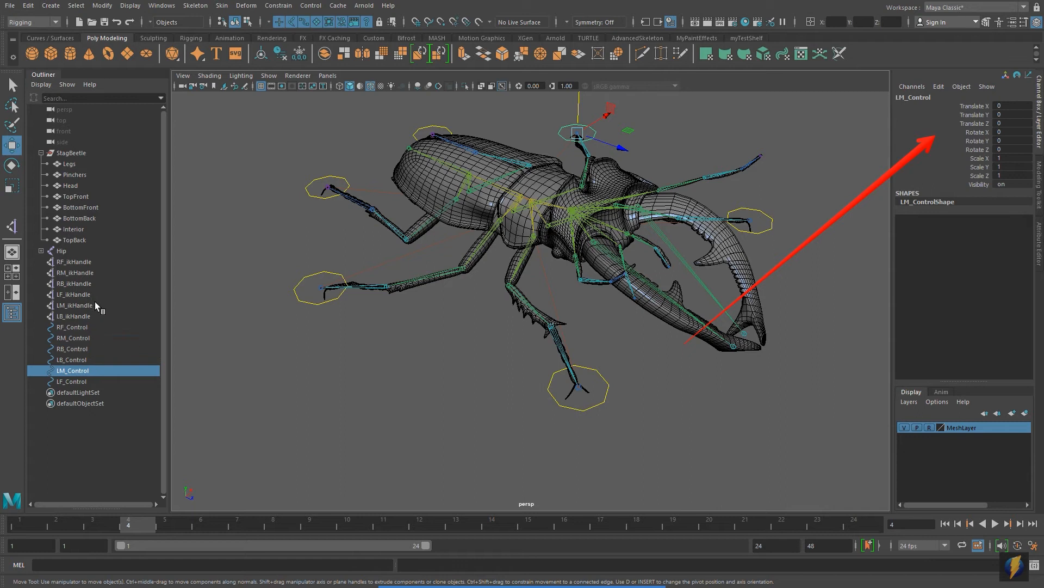
left_click(135, 262)
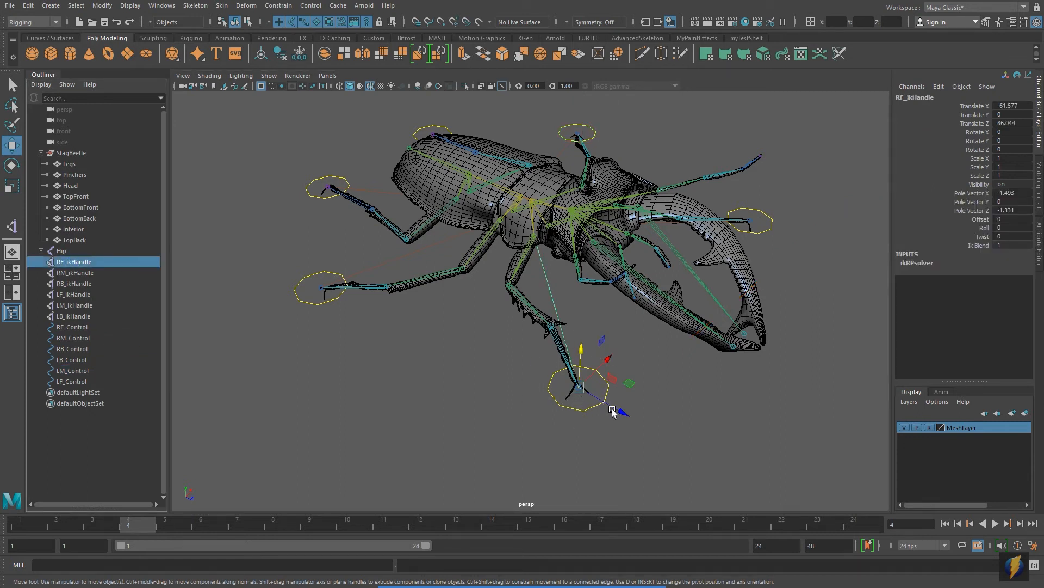
left_click_drag(508, 411, 525, 409, "alt")
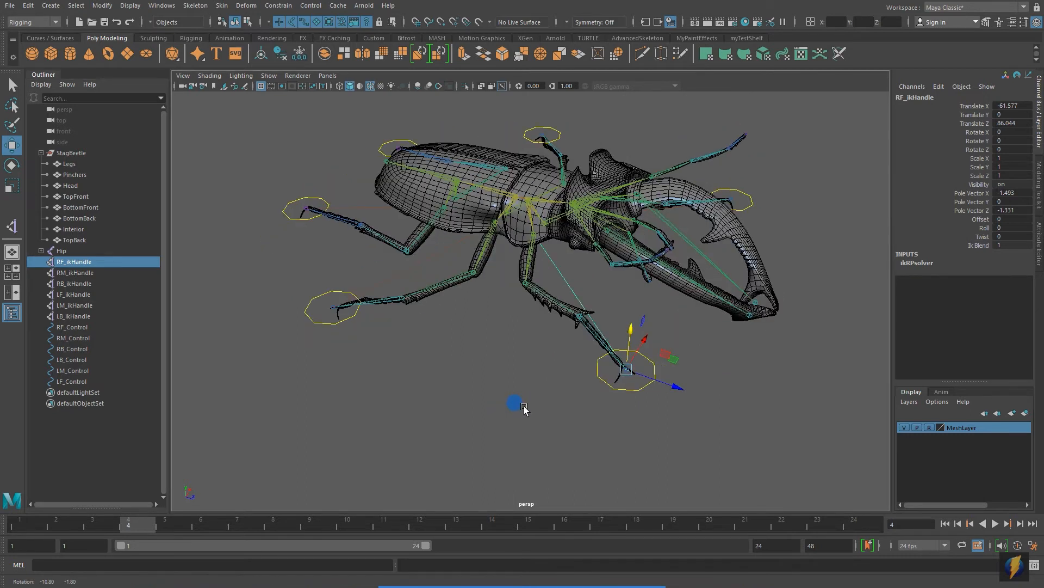
scroll(596, 426, "up", 2)
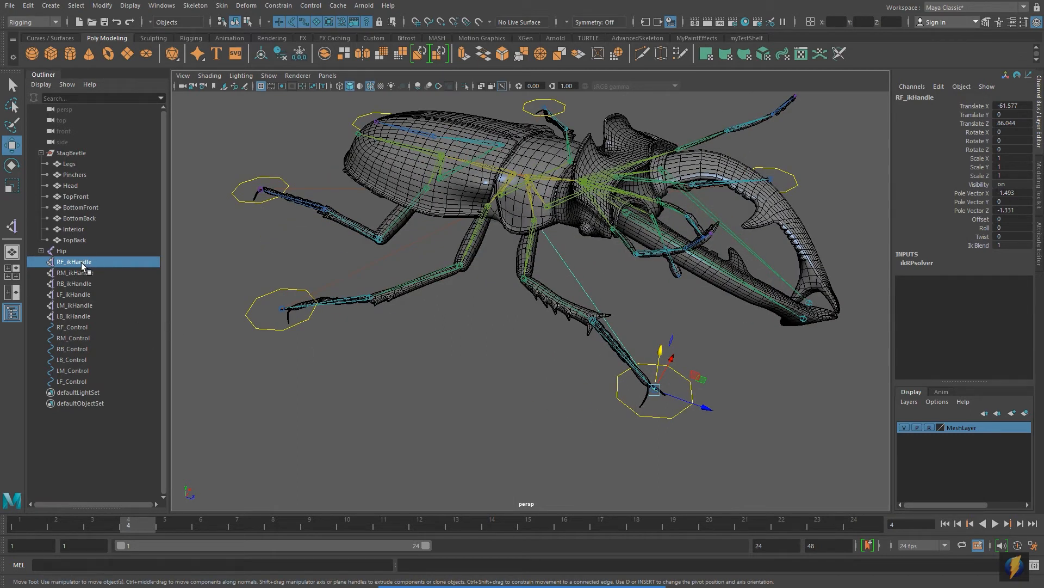
middle_click_drag(90, 266, 89, 328)
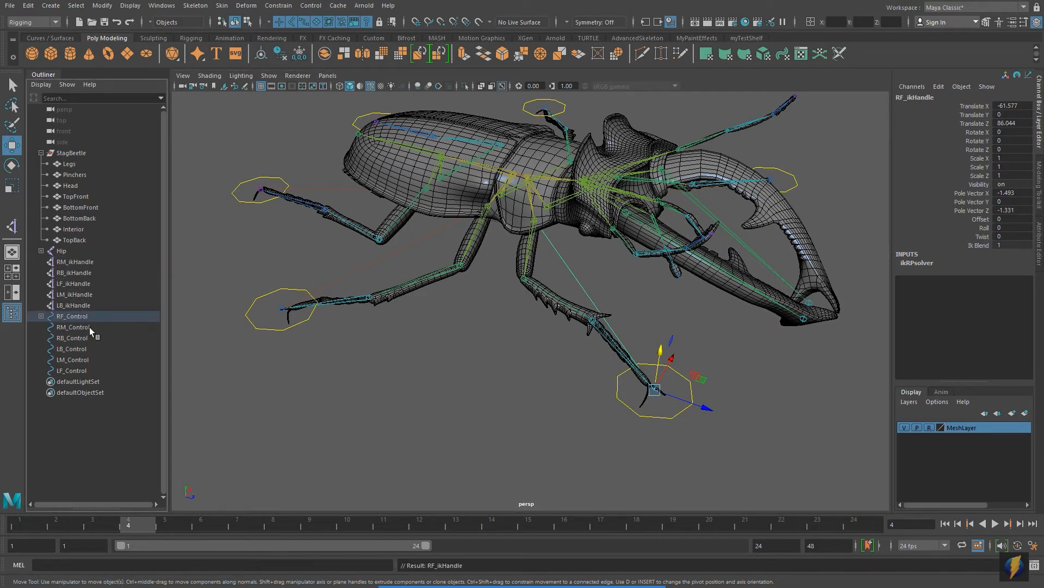
Parent RM_ikHandle under RM_Control and RB_ikHandle under RB_Control.
left_click(79, 263)
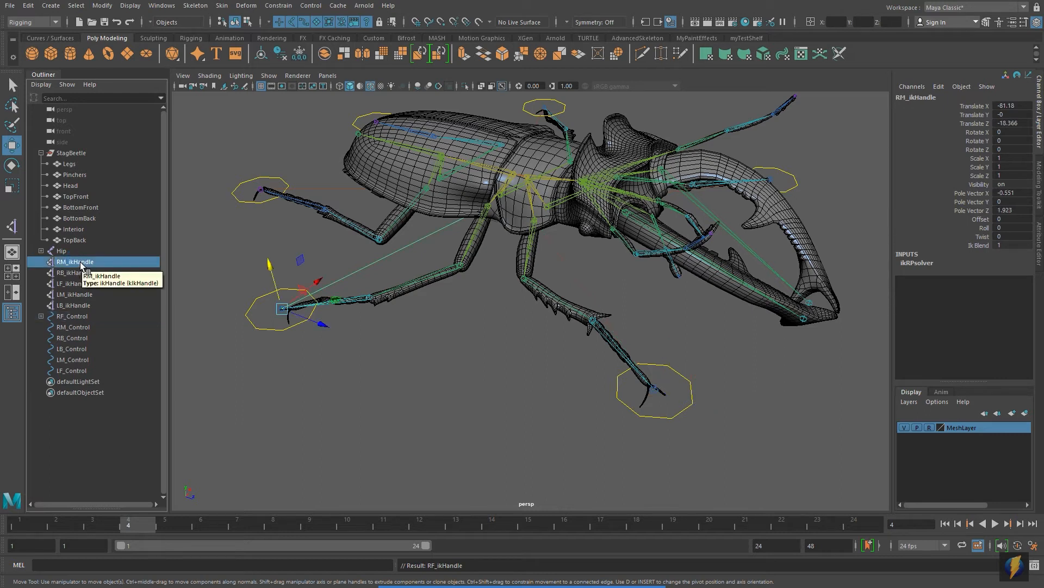
middle_click_drag(80, 265, 85, 330)
left_click(80, 263)
middle_click_drag(81, 264, 75, 328)
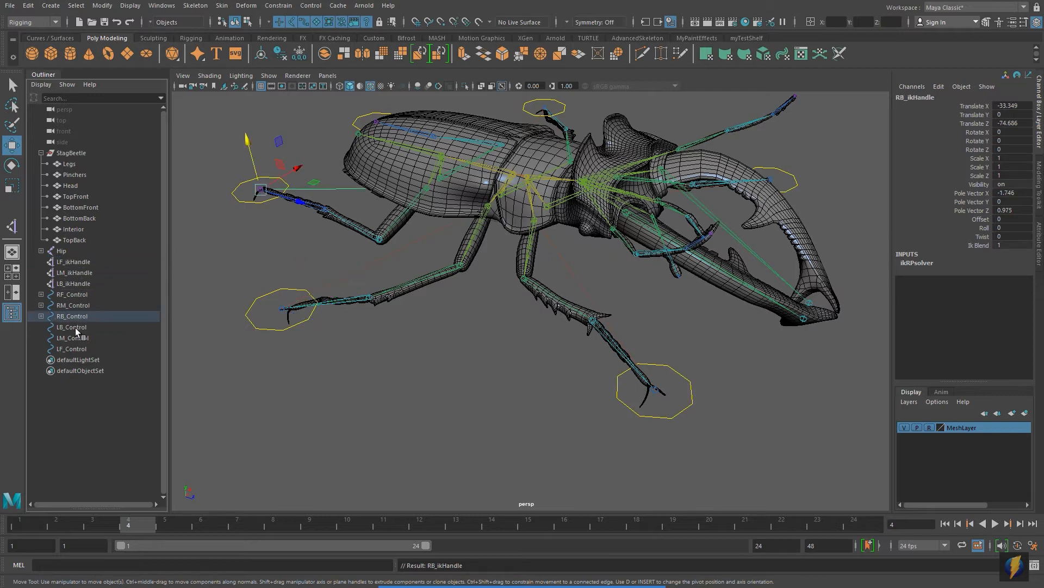
Parent LF_ikHandle, LM_ikHandle and LB_ikHandle under LF_Control, LM_Control and LB_Control respectively.
left_click(76, 264)
middle_click_drag(76, 263, 80, 347)
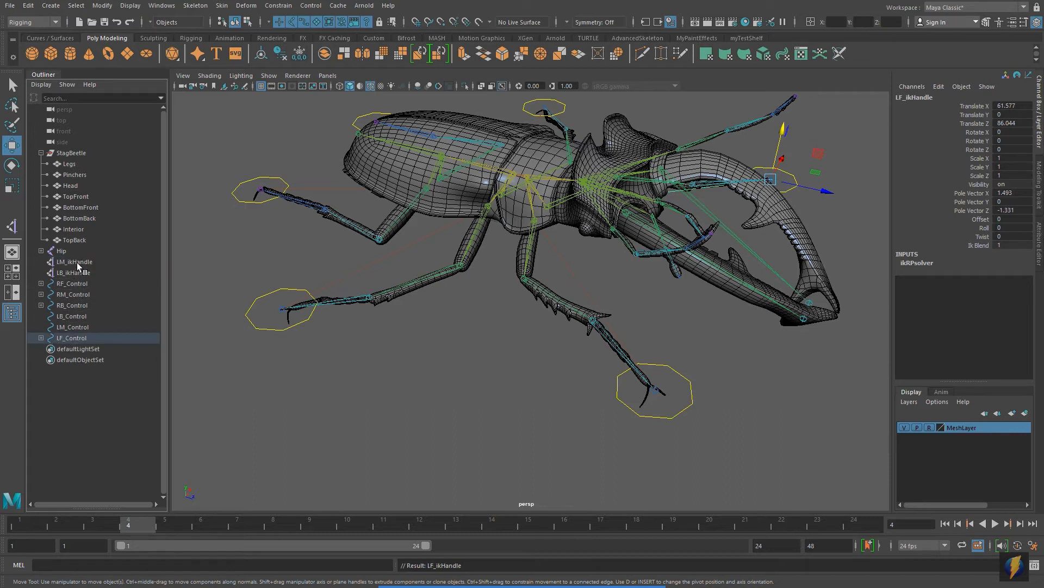
left_click(78, 263)
middle_click_drag(78, 264, 80, 330)
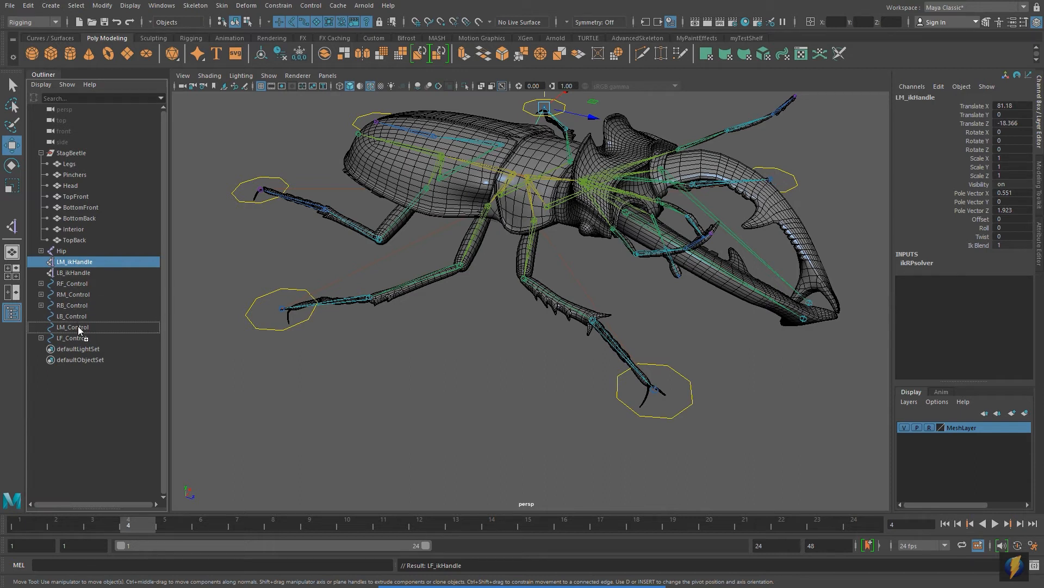
left_click_drag(79, 330, 80, 327)
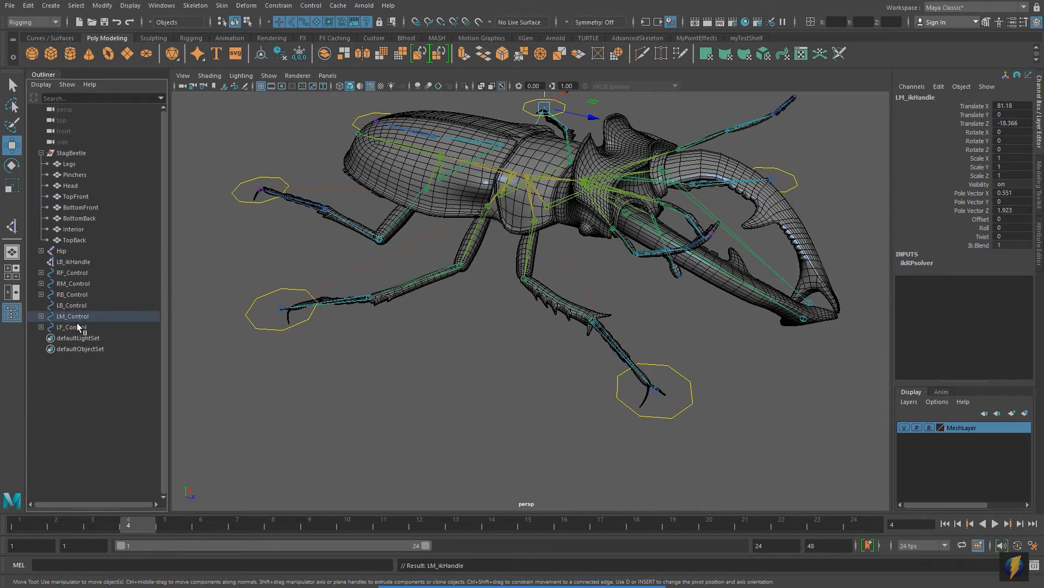
left_click(61, 263)
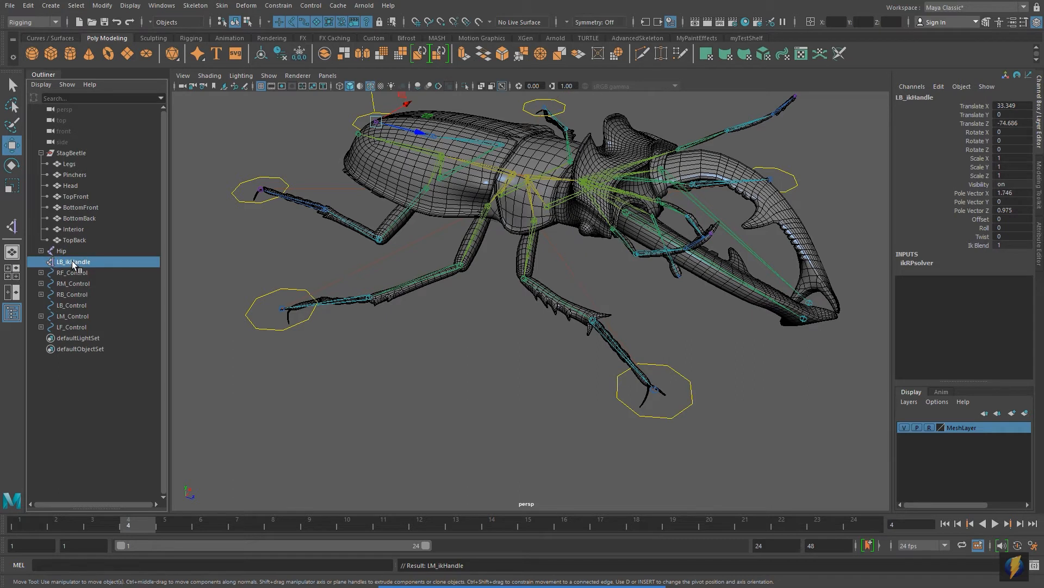
left_click_drag(71, 276, 71, 307)
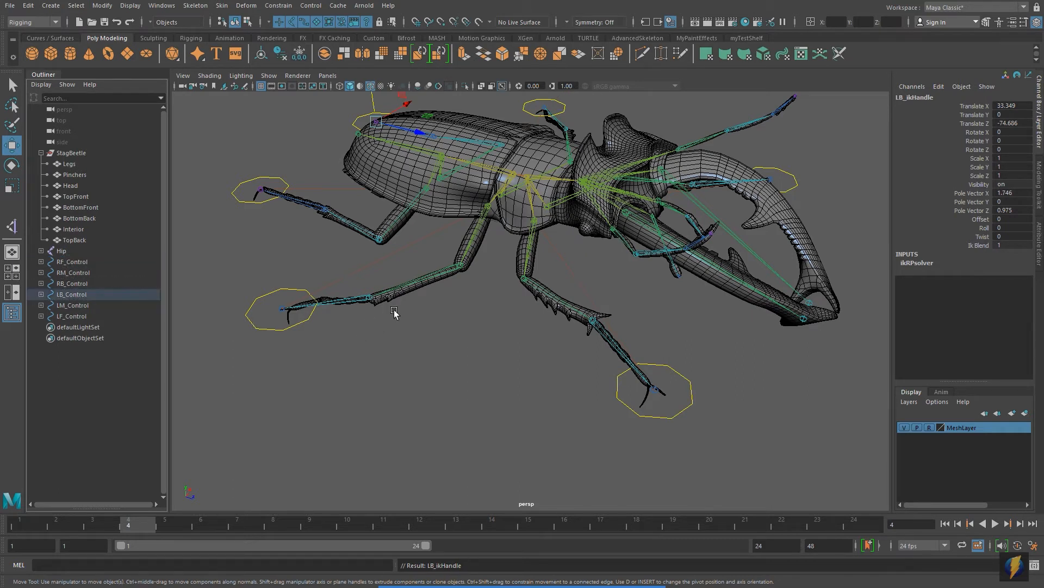
Try raising the Hip joint to a Translate Y of about 44.282 and shifting it along Z, undoing both moves.
mouse_move(394, 311)
left_mouse_down("alt")
mouse_move(427, 343)
mouse_move(436, 328)
mouse_move(429, 338)
left_mouse_up("alt")
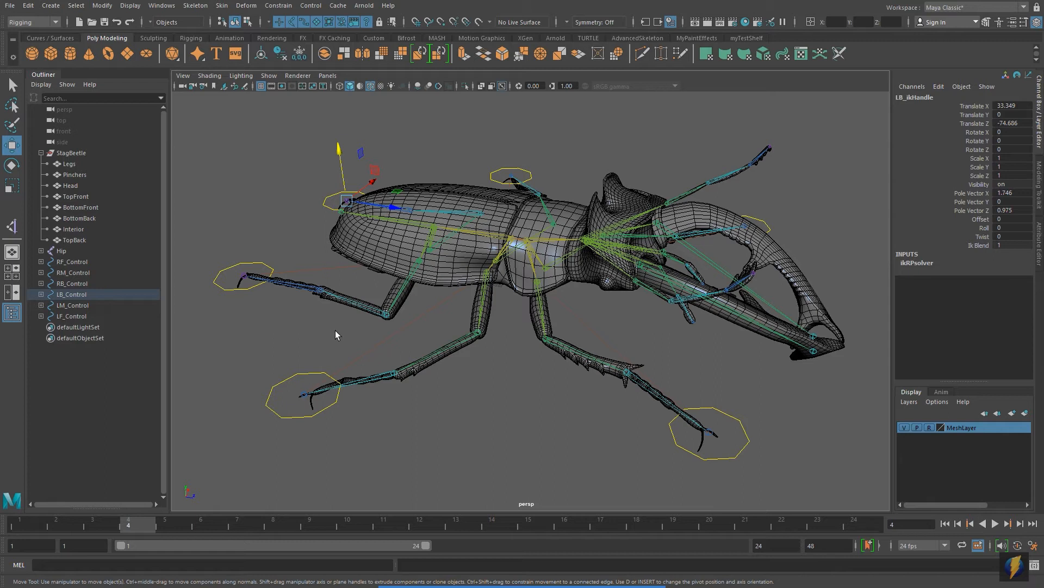
left_click(58, 249)
left_click_drag(421, 320, 451, 289, "alt")
middle_click_drag(506, 237, 503, 260, "alt")
mouse_move(521, 204)
left_mouse_down()
mouse_move(514, 130)
mouse_move(488, 109)
left_mouse_up()
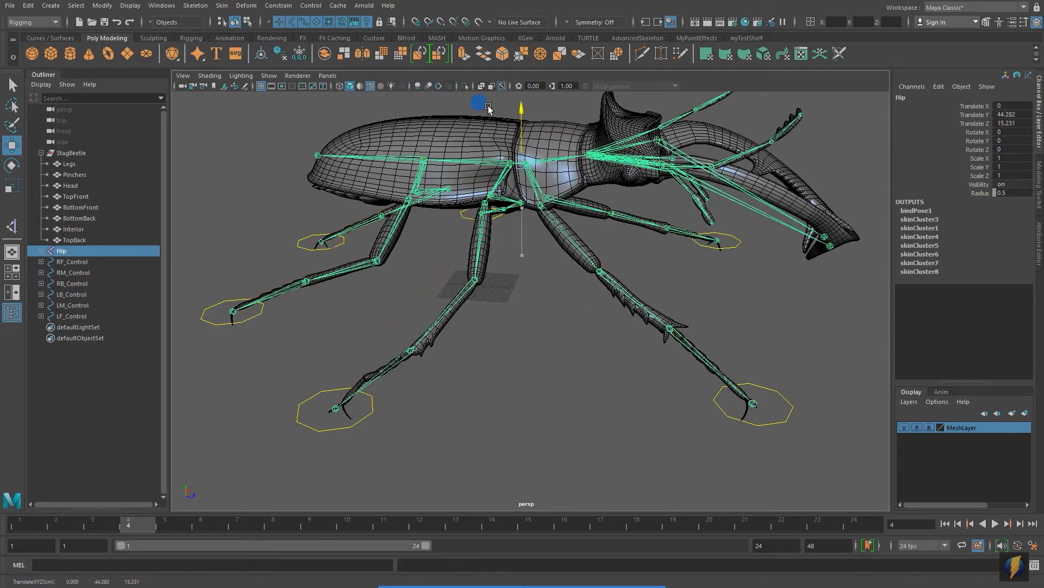
key("ctrl+z")
left_click_drag(570, 257, 566, 278)
key("ctrl+z")
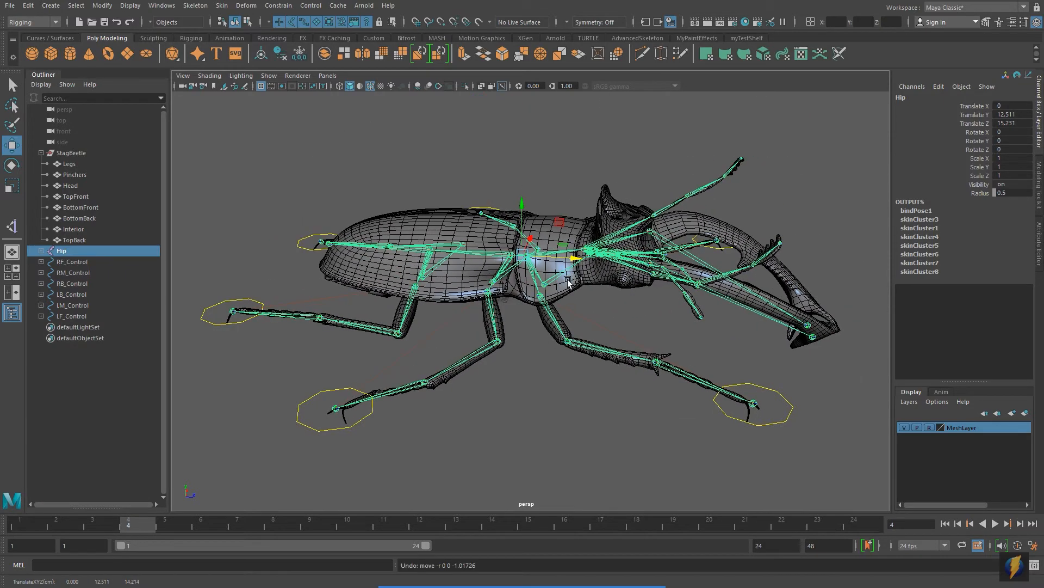
Try rotating the Hip joint and undo the rotation.
key("e")
left_click_drag(533, 237, 599, 311)
key("ctrl+z")
key("ctrl+z")
key("ctrl+z")
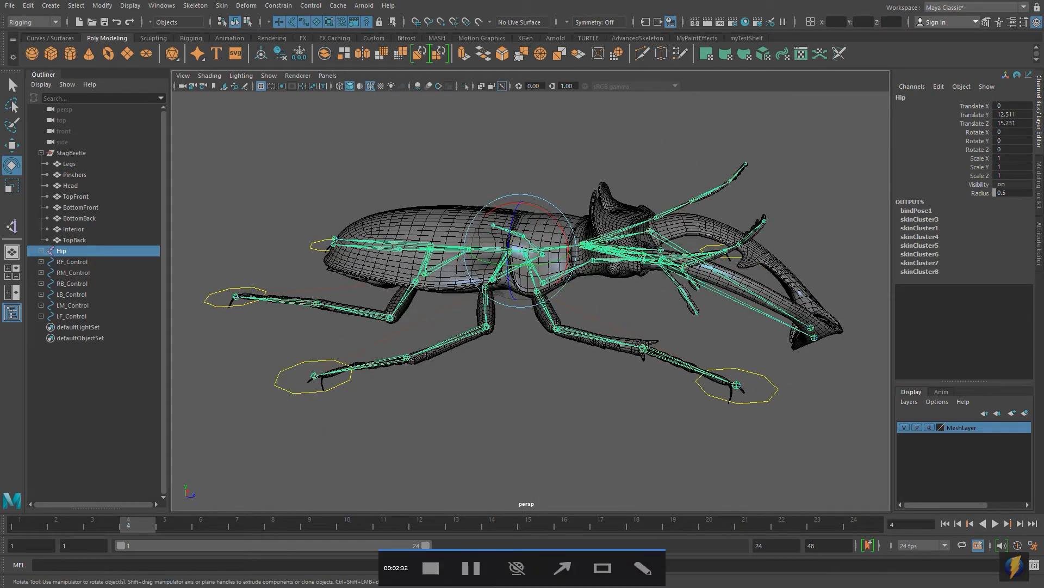
Try moving RF_Control in the YZ plane to test the front leg, and undo the moves.
left_click(773, 395)
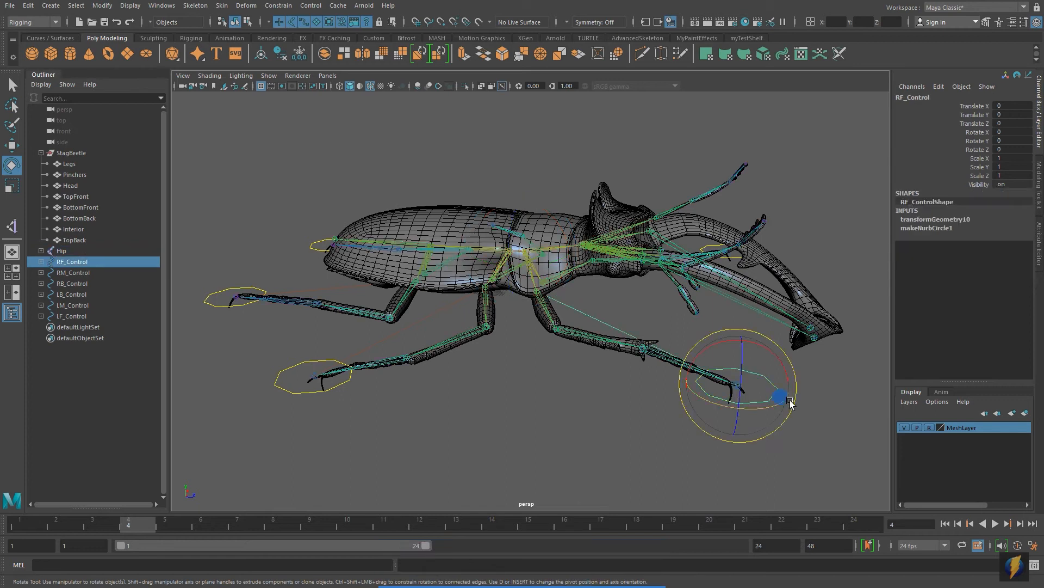
key("w")
scroll(724, 419, "down", 2)
left_click_drag(726, 420, 728, 404, "alt")
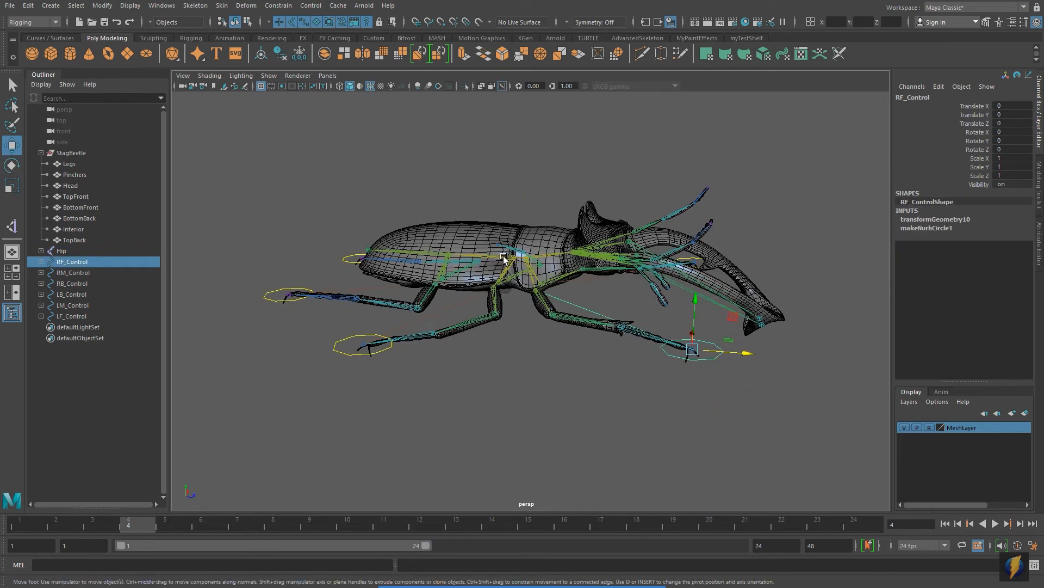
left_click_drag(729, 314, 649, 324)
key("ctrl+z")
key("ctrl+z")
key("ctrl+z")
key("ctrl+z")
key("ctrl+z")
key("ctrl+z")
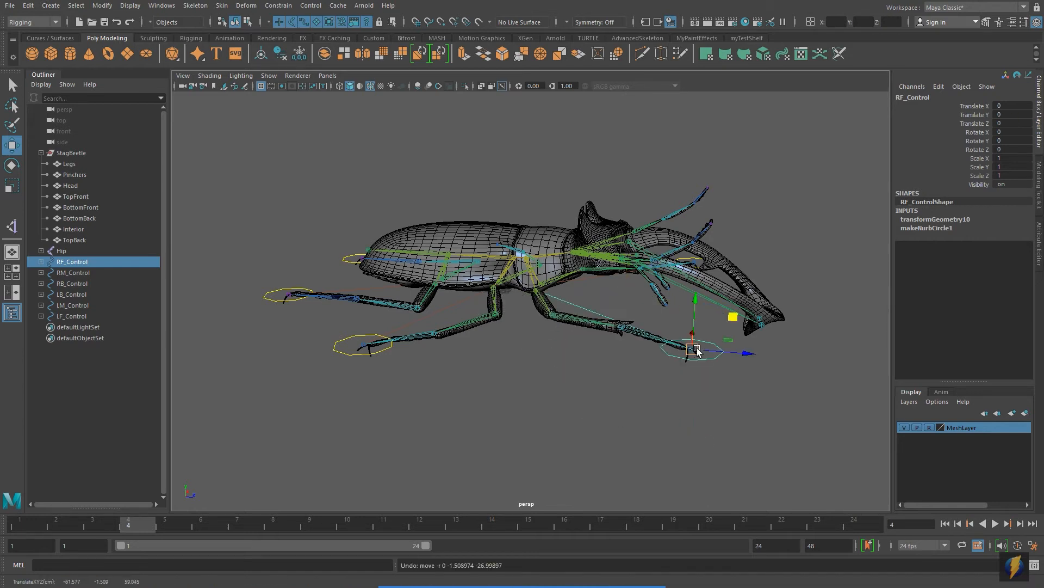
Try moving RF_Control backward along Z and along Y separately, undoing each move.
left_click_drag(737, 353, 694, 358)
key("ctrl+z")
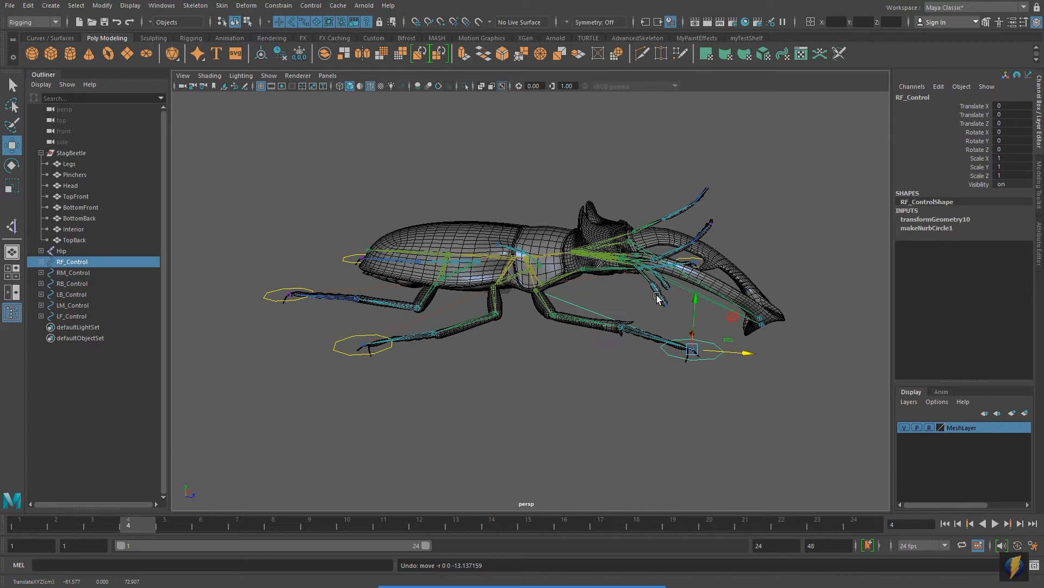
left_click_drag(694, 300, 694, 374)
key("ctrl+z")
Try moving RM_Control vertically and RB_Control freely to test their legs, undoing each move.
left_click(356, 358)
left_click_drag(365, 297, 370, 371)
key("ctrl+z")
left_click(335, 288)
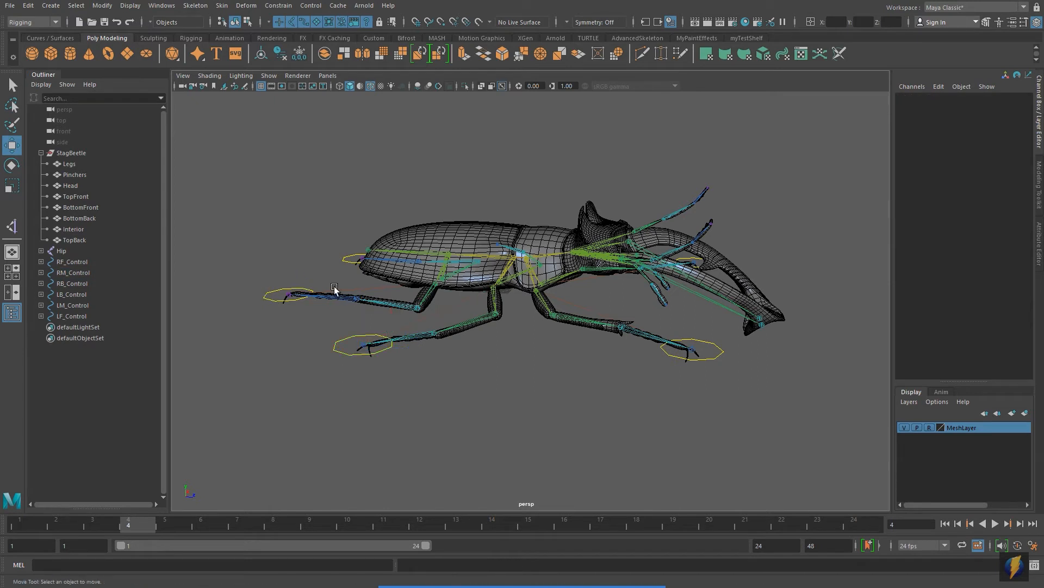
left_click(270, 298)
left_click_drag(290, 295, 468, 321)
key("ctrl+z")
Expand RB_Control in the hierarchy and examine the channels of its child RB_ikHandle.
left_click_drag(539, 353, 603, 345, "alt")
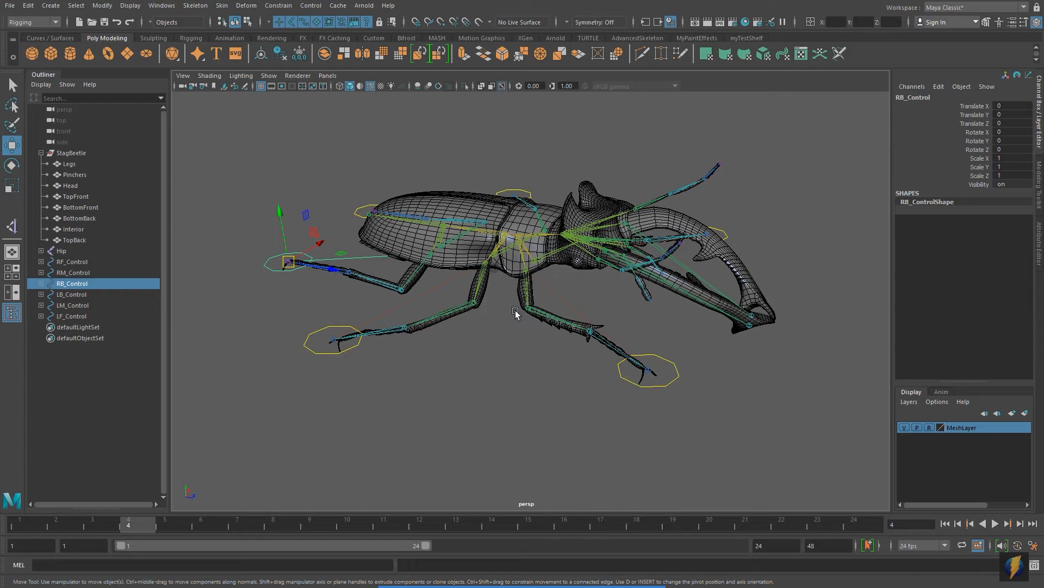
left_click(42, 283)
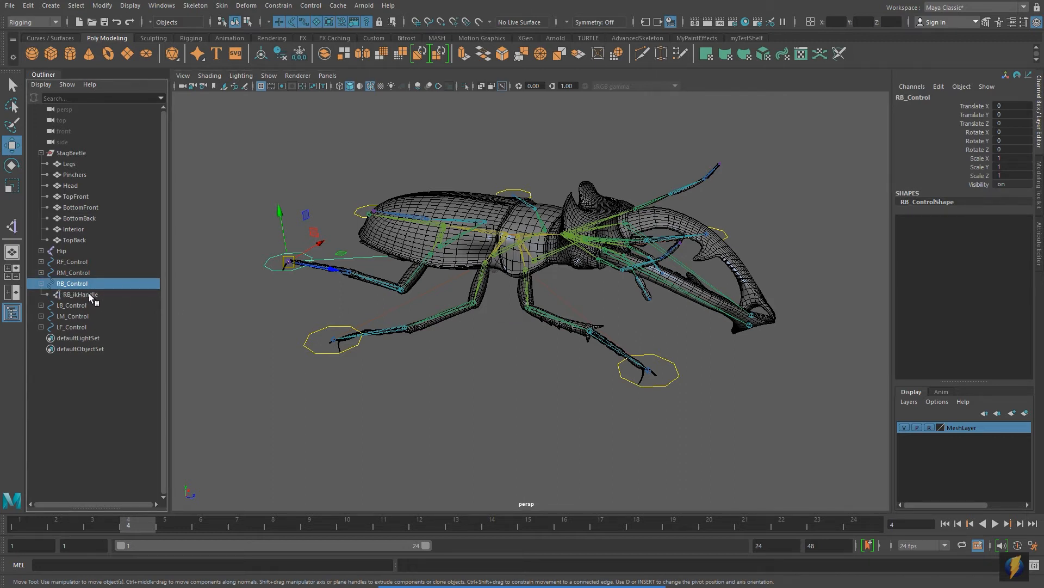
left_click(87, 294)
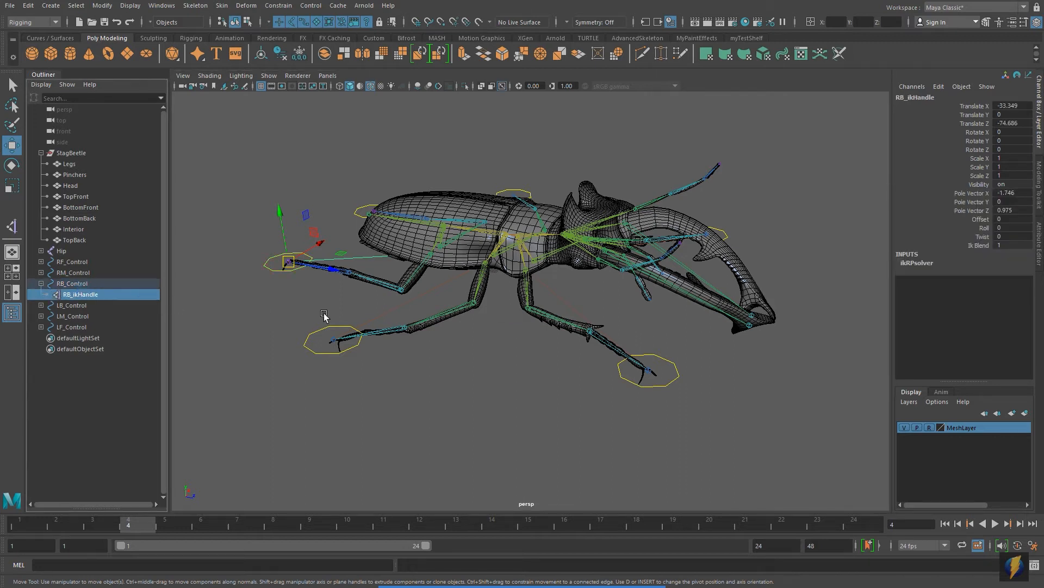
Expand RF_Control, select its child RF_ikHandle, try changing its Twist value and undo the change.
left_click(79, 263)
left_click(41, 261)
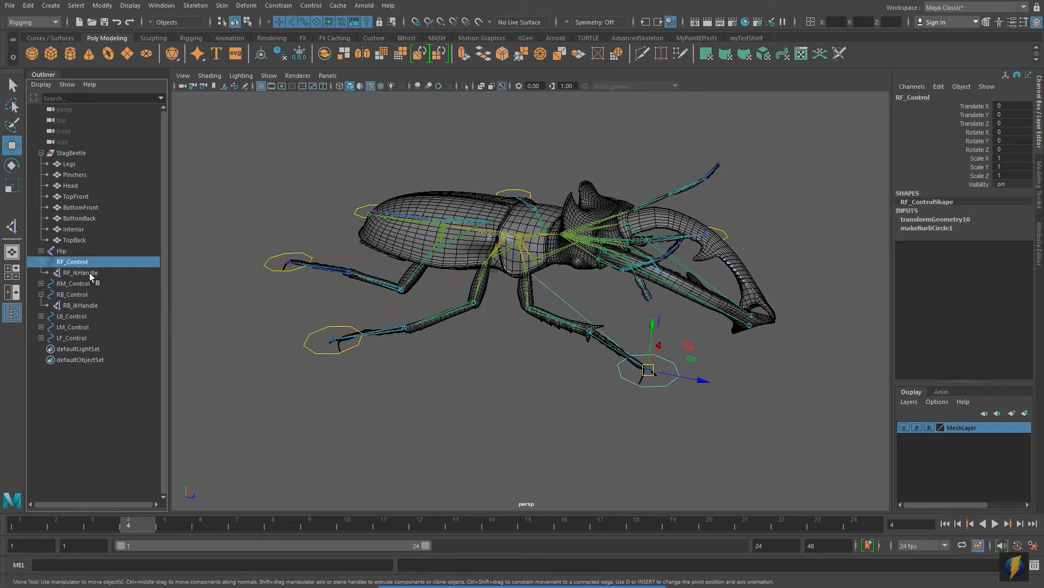
left_click(89, 273)
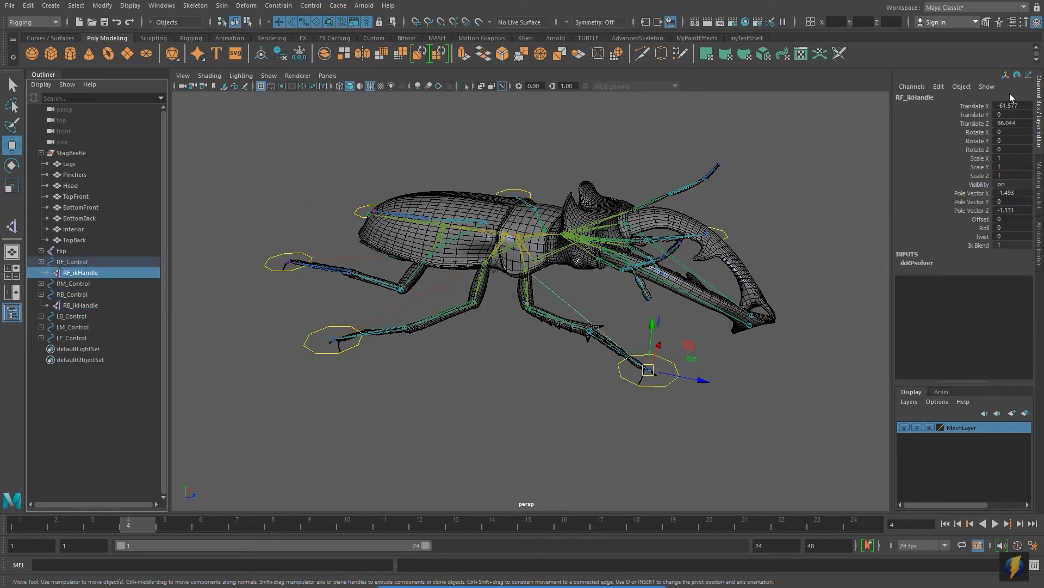
left_click(987, 240)
middle_click_drag(592, 275, 573, 368)
key("ctrl+z")
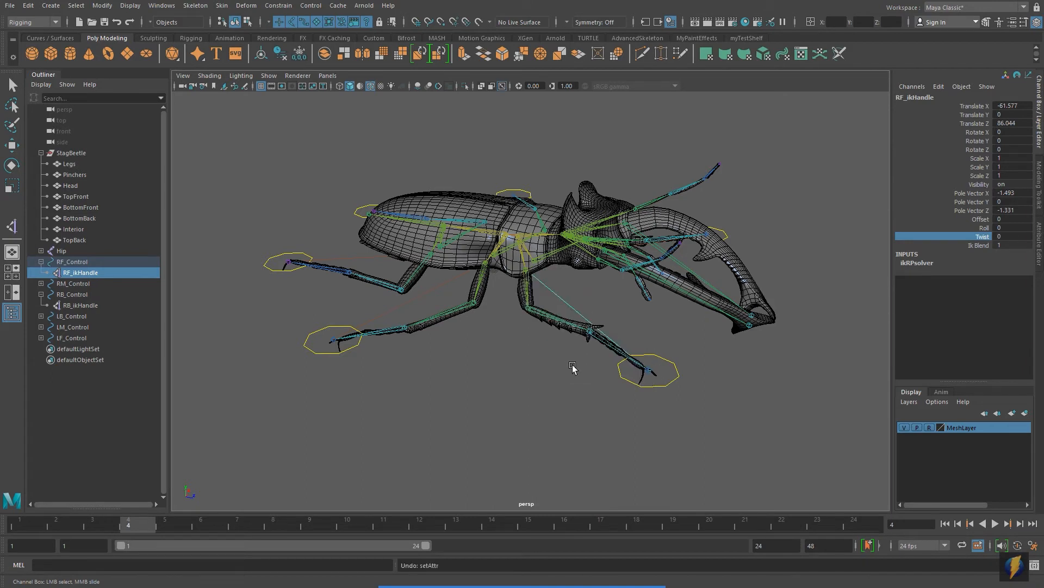
Test the Twist of RF_ikHandle once more with a slight adjustment and undo the changes.
left_click_drag(738, 320, 713, 320, "alt")
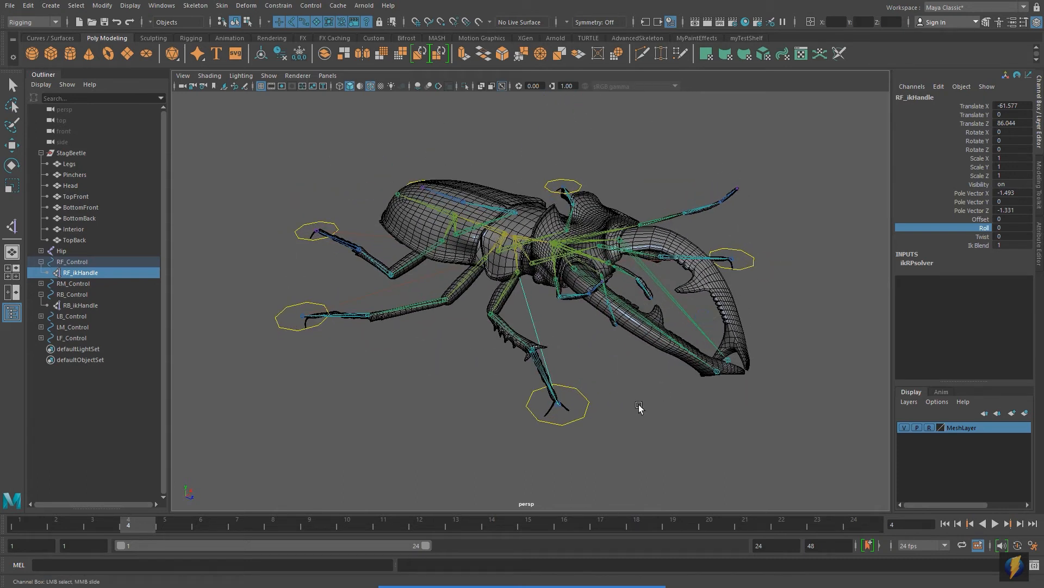
left_click_drag(585, 411, 590, 401, "alt")
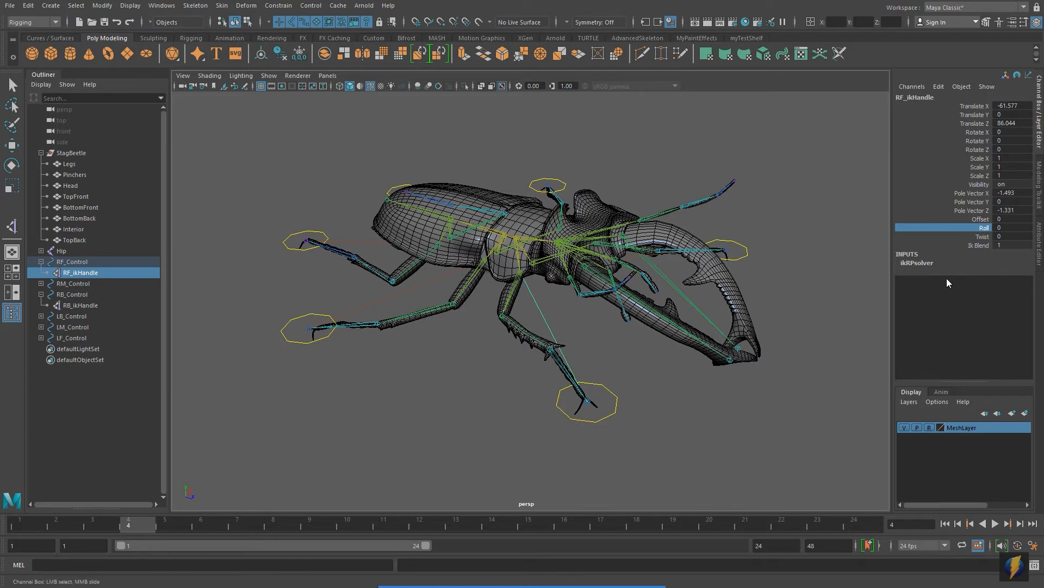
left_click(982, 237)
middle_click_drag(582, 251, 610, 250)
key("ctrl+z")
key("ctrl+z")
key("ctrl+z")
key("ctrl+z")
key("ctrl+z")
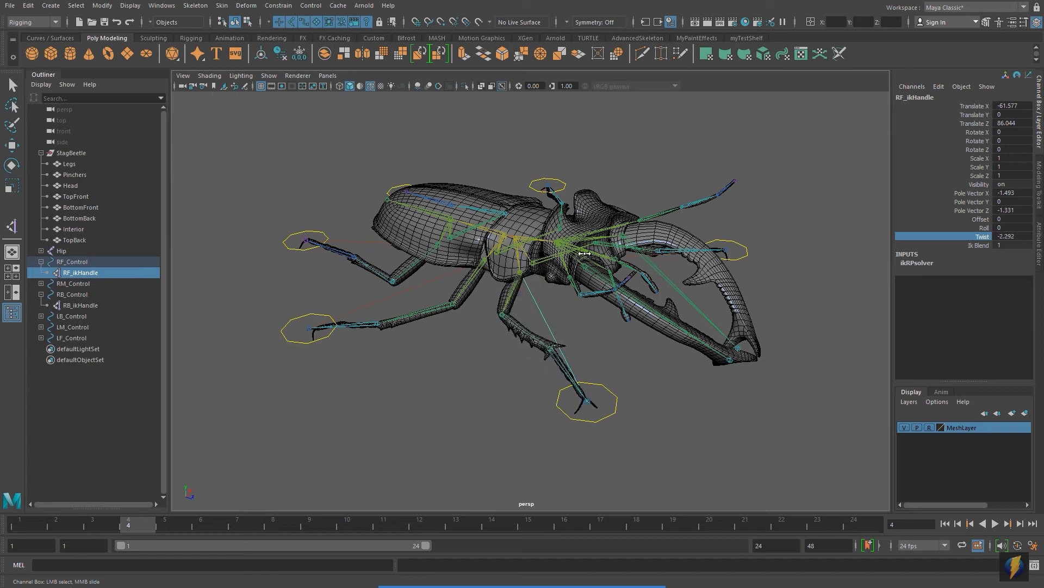
Select all six foot controls together: RF_Control, RM_Control, RB_Control, LF_Control, LM_Control and LB_Control.
left_click(599, 417)
key("w")
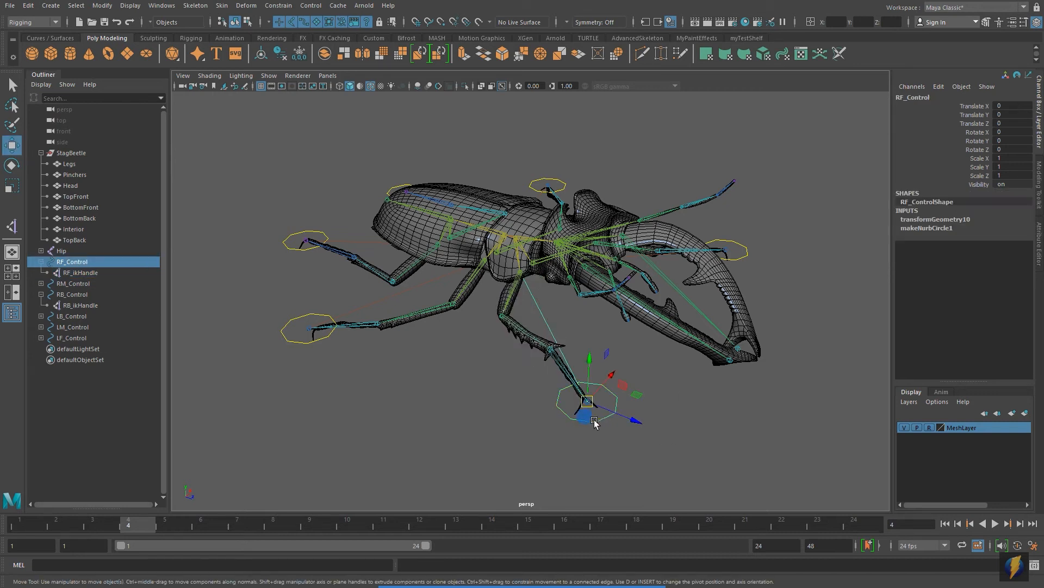
left_click(295, 343, "shift")
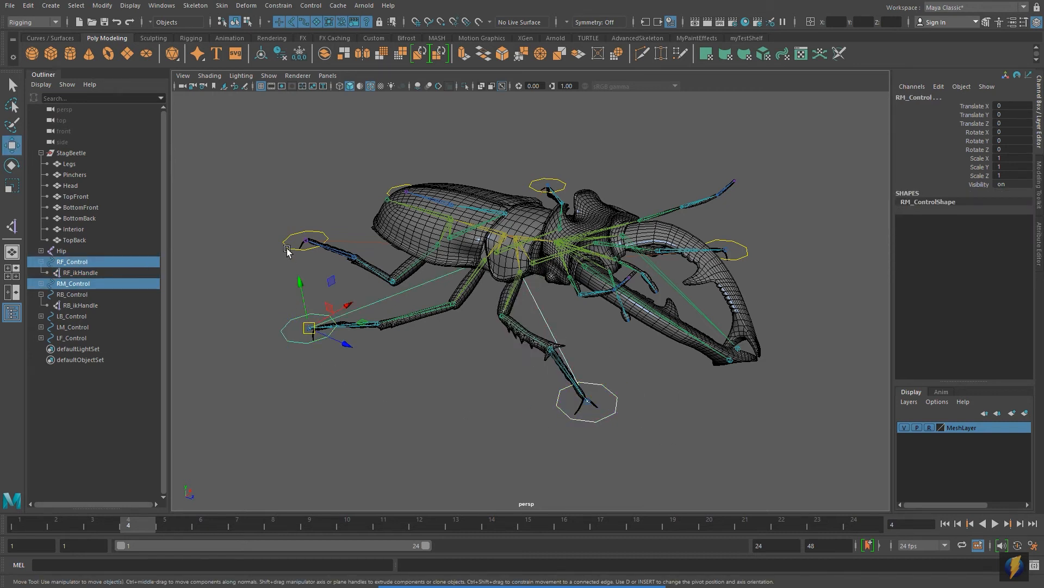
left_click(288, 251, "shift")
left_click_drag(776, 266, 753, 350, "alt")
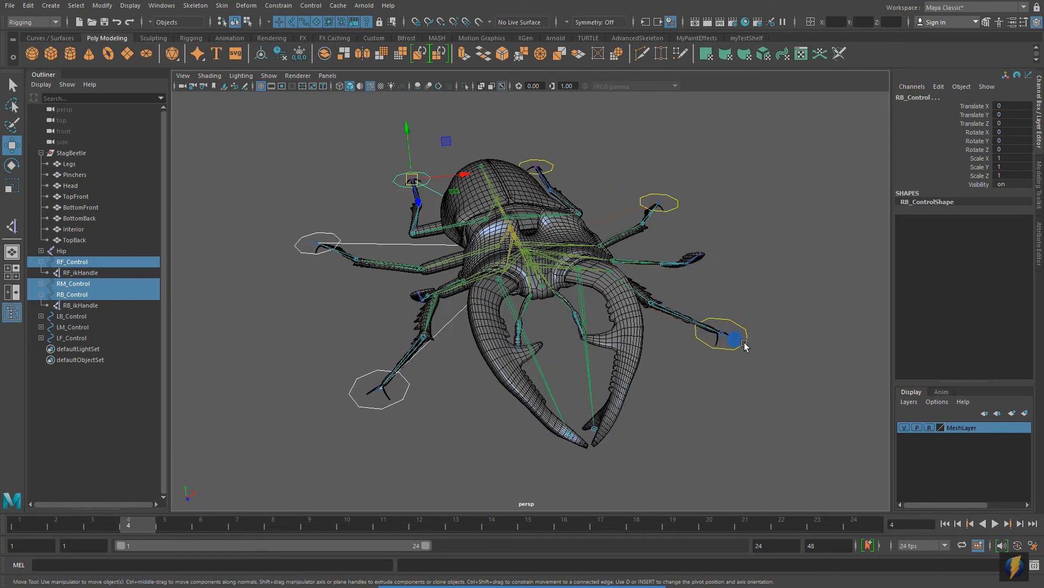
left_click(744, 344, "shift")
left_click(675, 206, "shift")
left_click(555, 169, "shift")
left_click_drag(560, 180, 741, 225, "alt")
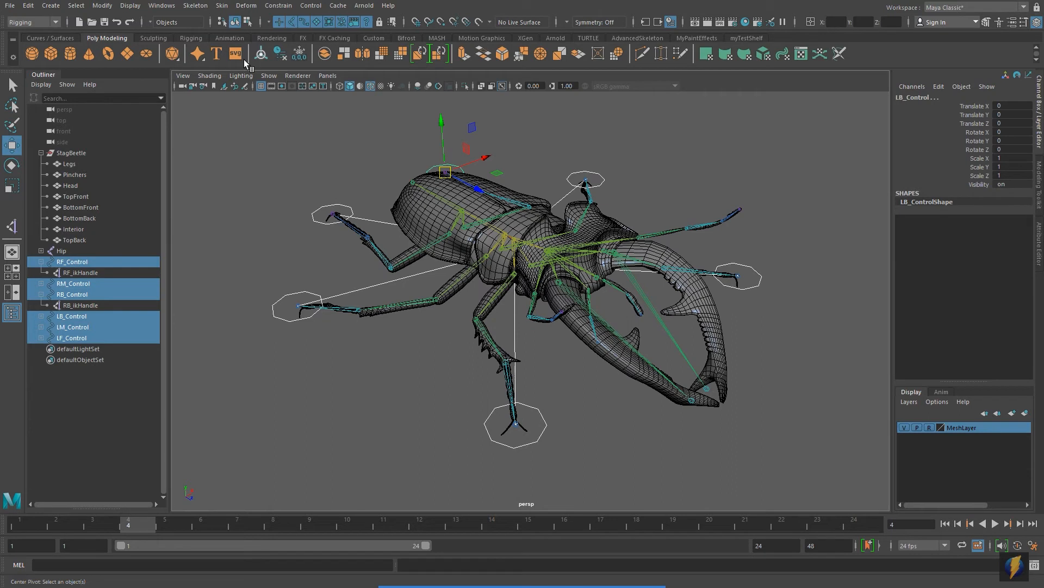
Add a keyable scalar float attribute named Twist, with default 0 and no limits, to the six selected foot controls.
left_click(102, 6)
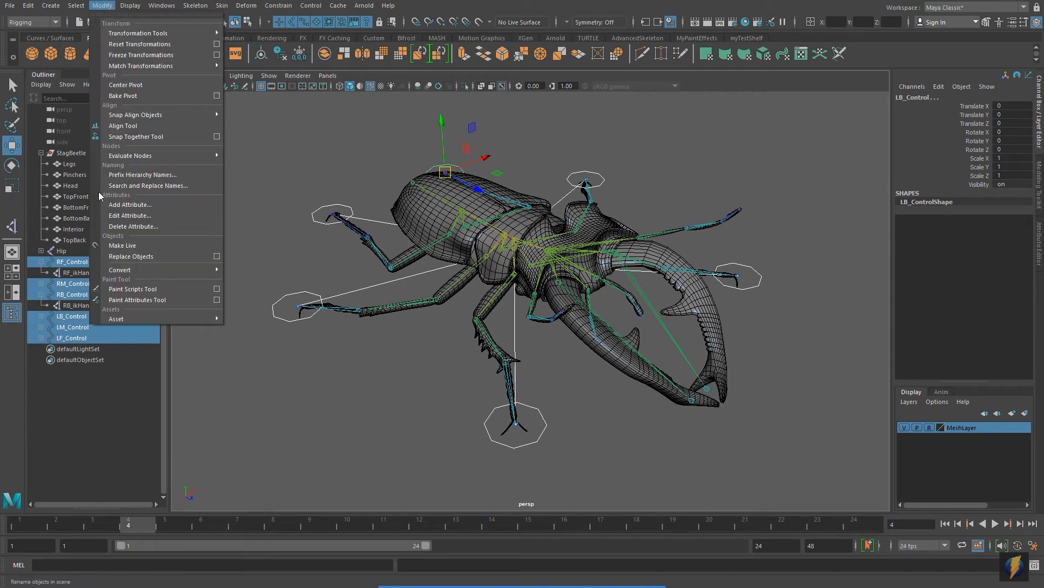
left_click(148, 208)
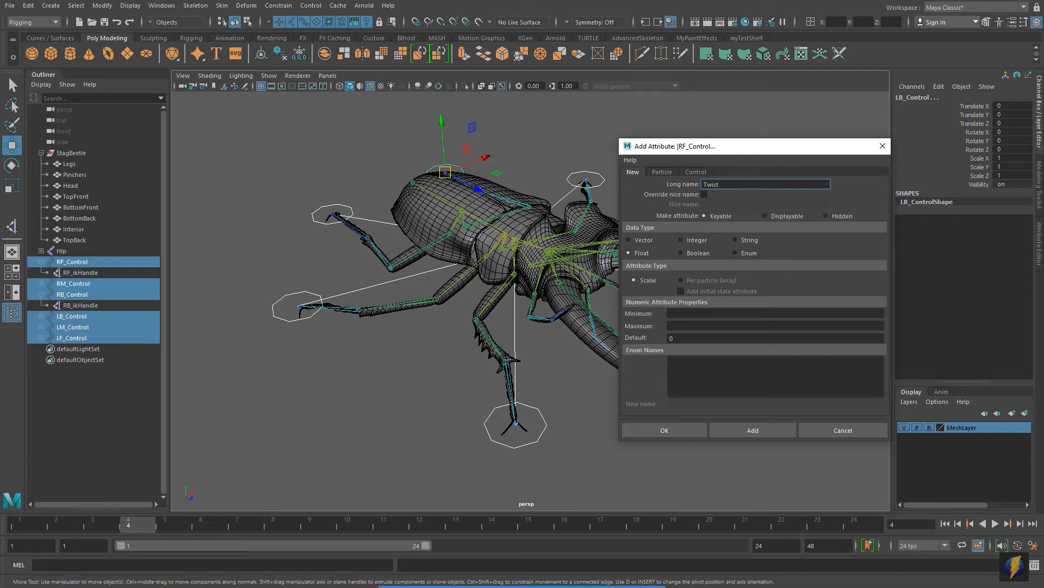
mouse_move(603, 579)
left_click(562, 574)
left_click_drag(534, 390, 631, 263)
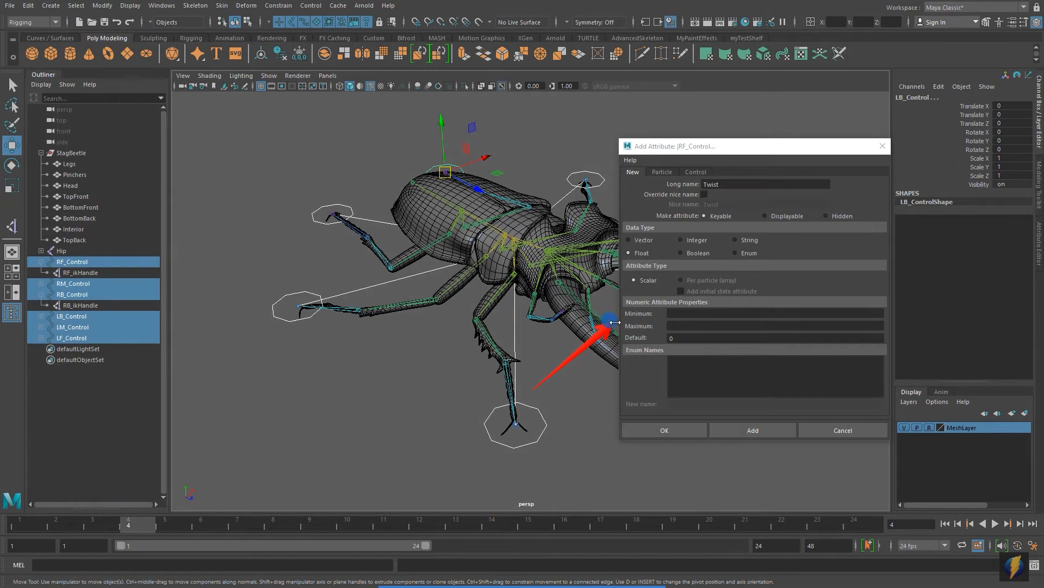
left_click(730, 314)
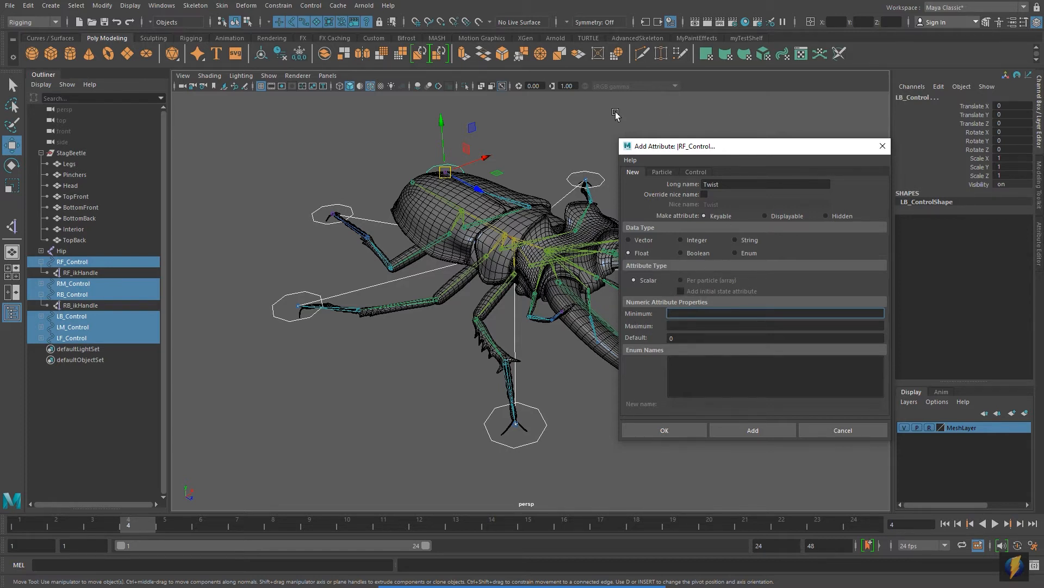
left_click(744, 429)
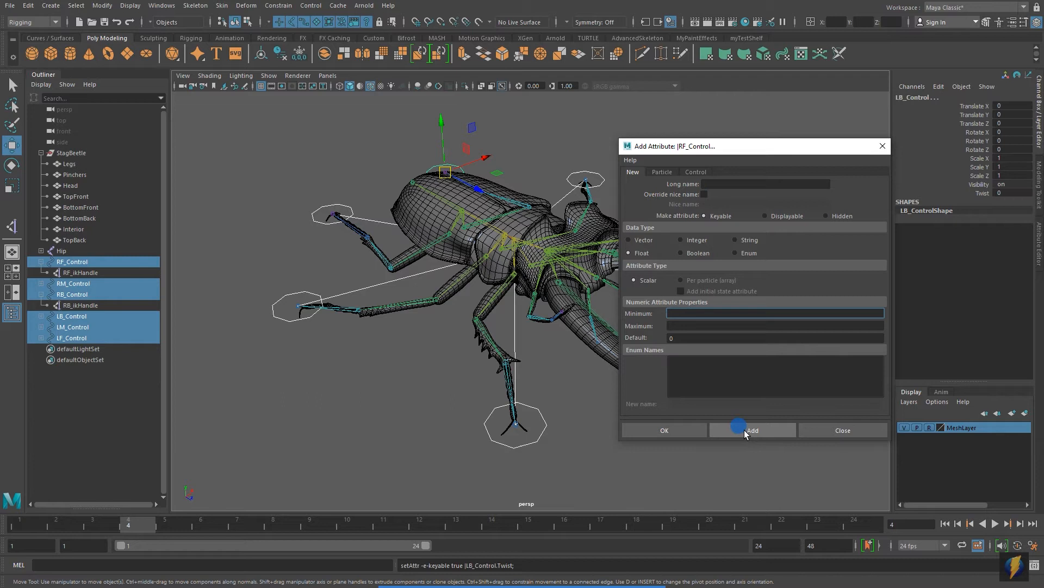
left_click(883, 145)
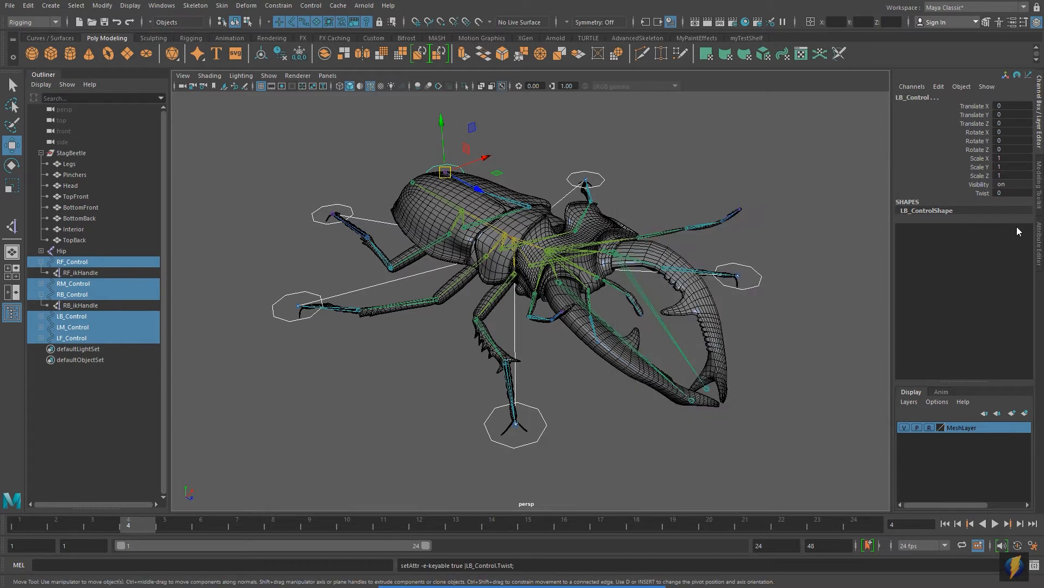
Select RF_Control alone, try changing its new Twist attribute back and forth, and undo the change.
left_click(611, 415)
left_click(543, 423)
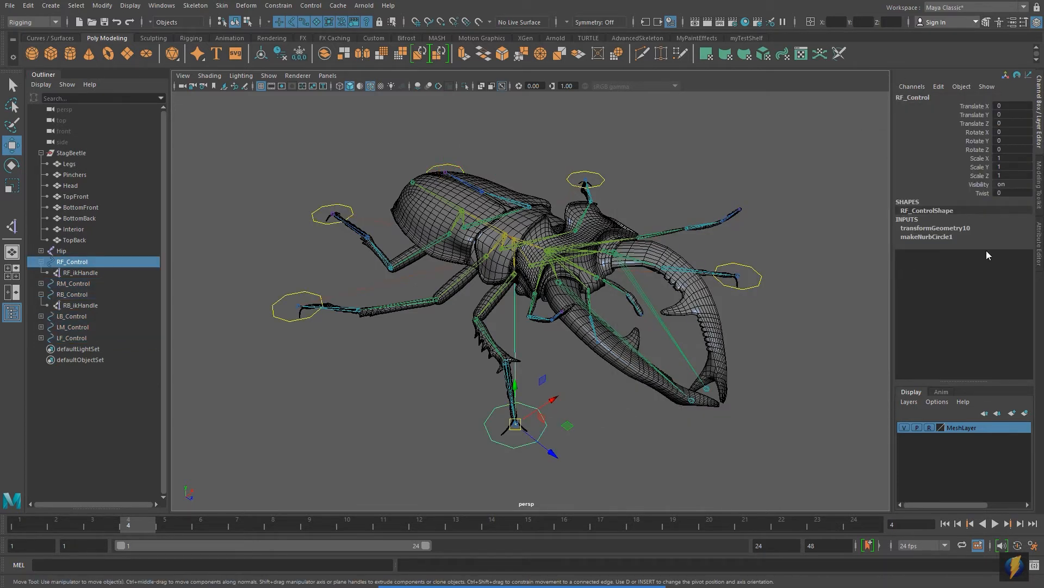
left_click(562, 563)
mouse_move(801, 414)
left_mouse_down()
mouse_move(927, 296)
mouse_move(974, 202)
left_mouse_up()
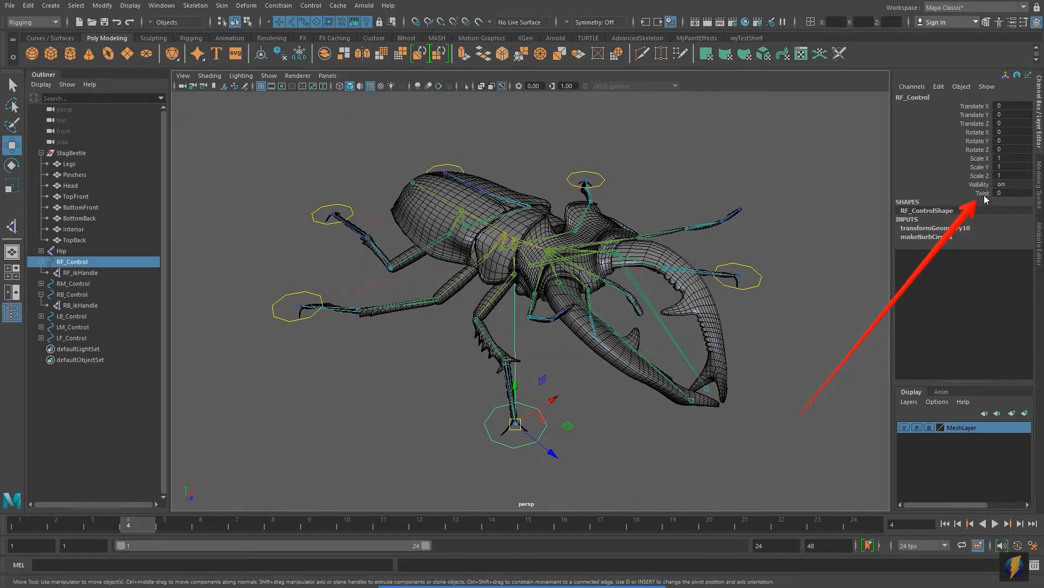
left_click(982, 193)
middle_click_drag(514, 173, 555, 178)
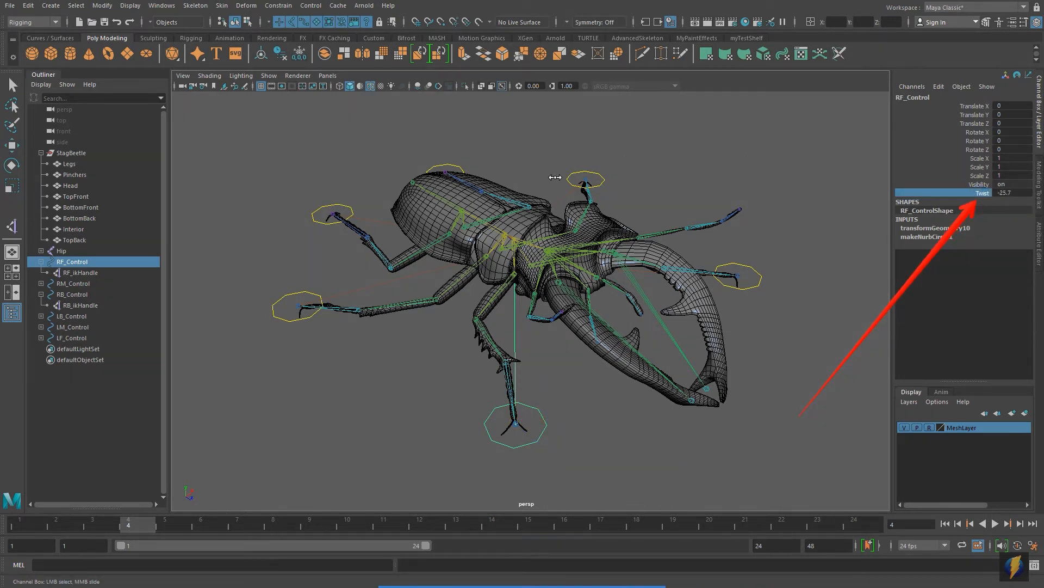
middle_click_drag(633, 177, 348, 197)
middle_click_drag(206, 206, 656, 207)
key("ctrl+z")
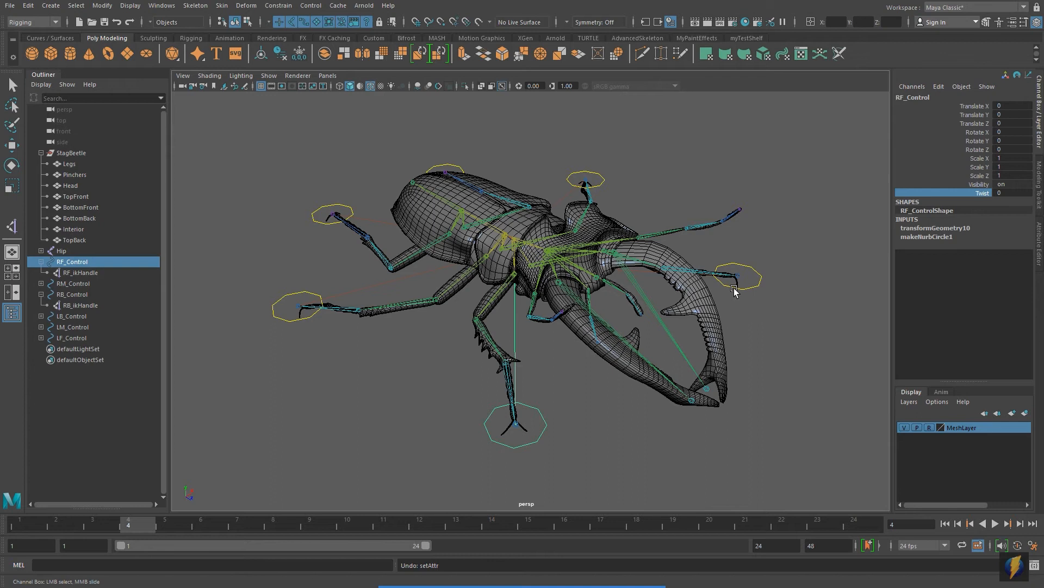
Open the Connection Editor with RF_Control loaded as the output object and choose its Twist attribute as the source.
left_click_drag(650, 296, 673, 288, "alt")
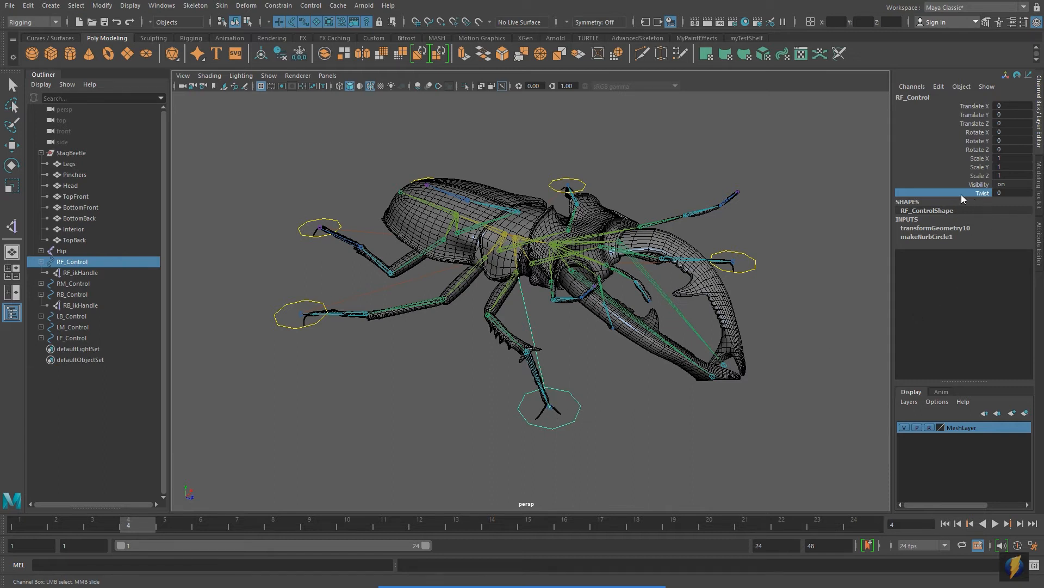
left_click_drag(602, 270, 611, 270, "alt")
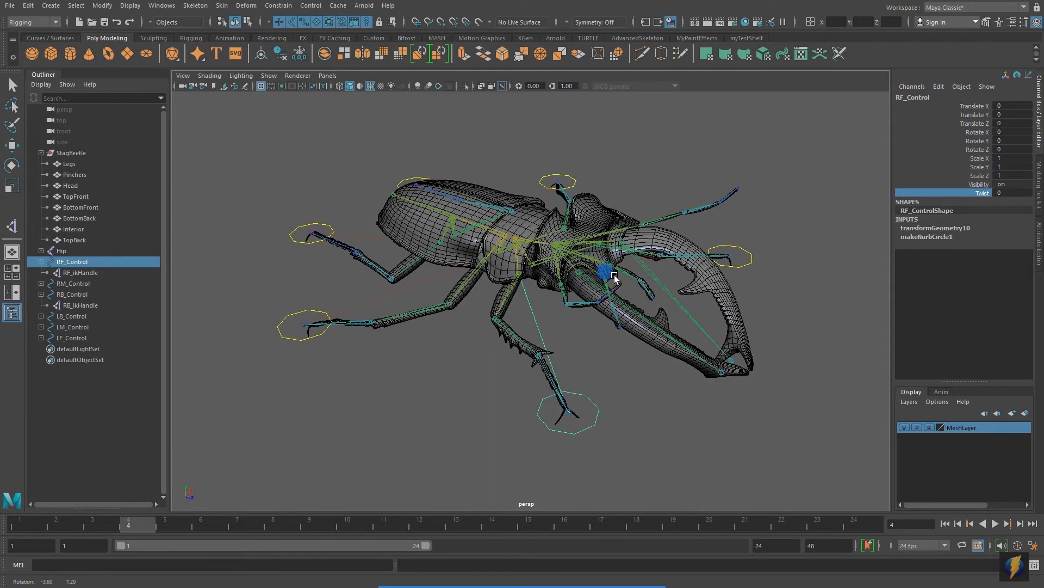
left_click(628, 471)
left_click(589, 430)
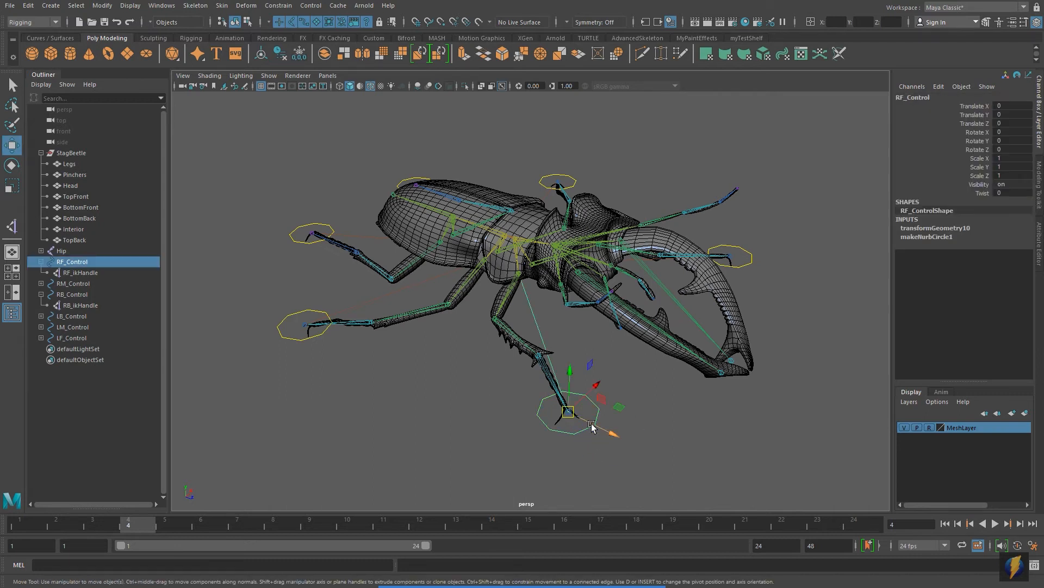
left_click(161, 6)
mouse_move(181, 43)
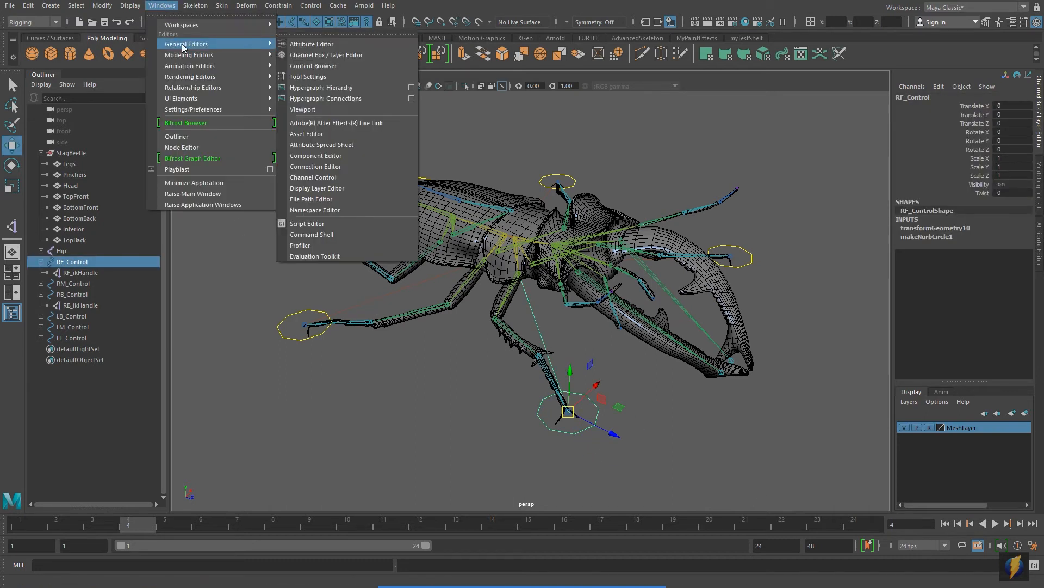
left_click(355, 165)
left_click_drag(631, 77, 852, 118)
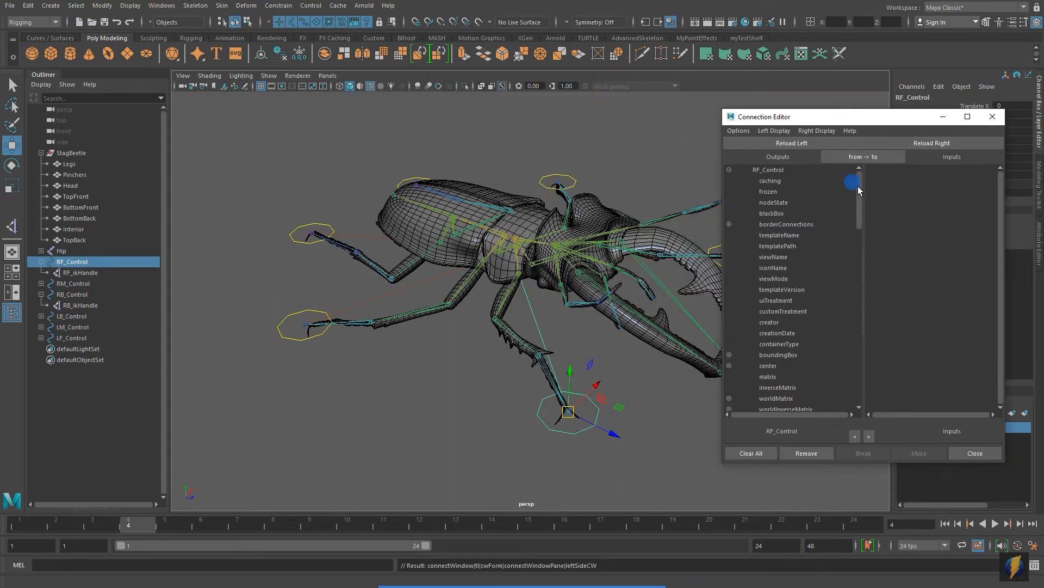
left_click(563, 565)
mouse_move(585, 129)
left_mouse_down()
mouse_move(724, 161)
mouse_move(766, 301)
mouse_move(750, 300)
left_mouse_up()
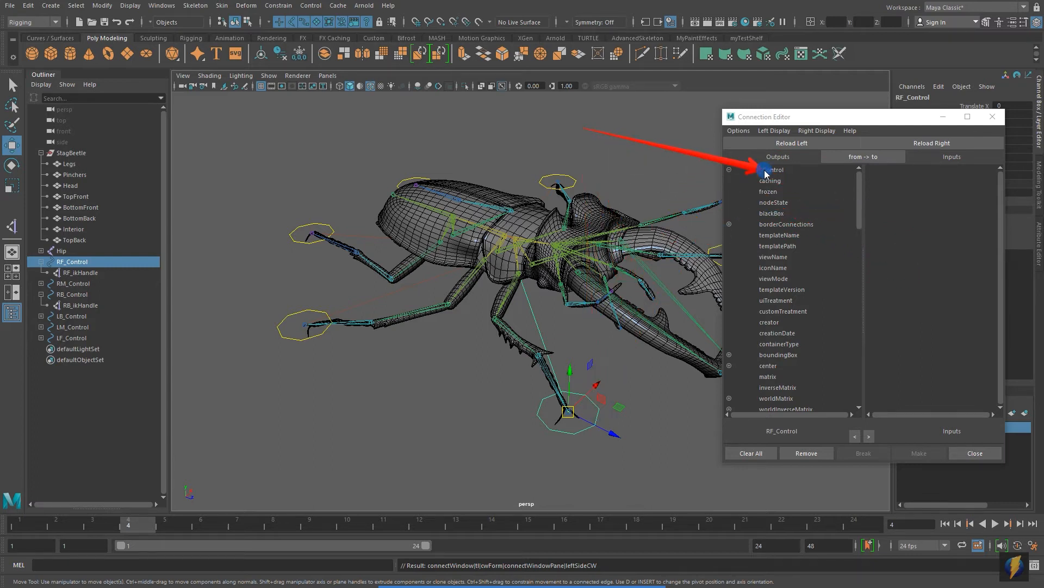
left_click_drag(858, 186, 860, 372)
left_click(785, 397)
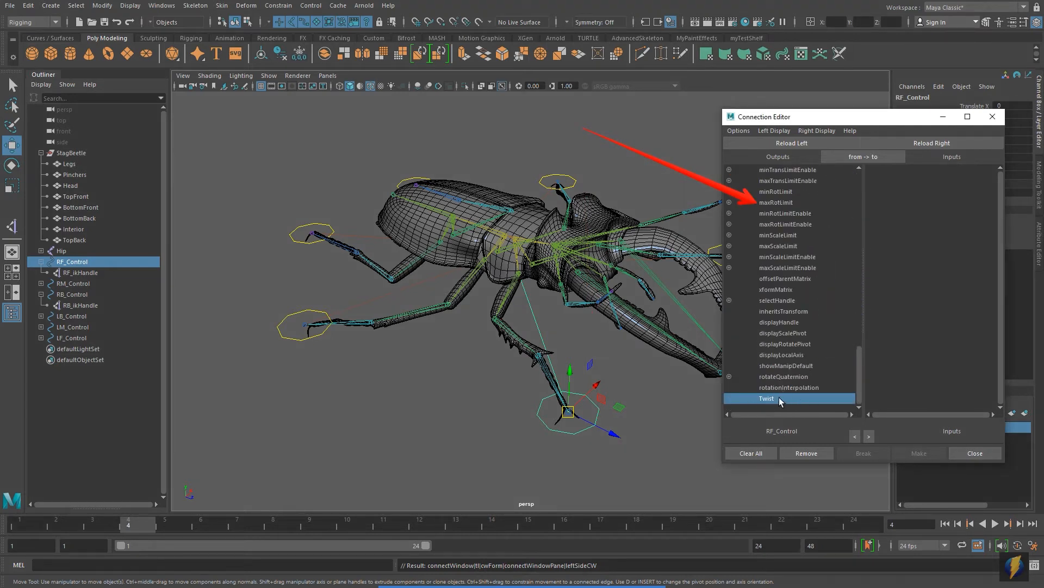
Load RF_ikHandle as the input object, connect RF_Control's Twist to its twist attribute, and close the Connection Editor.
left_click(83, 272)
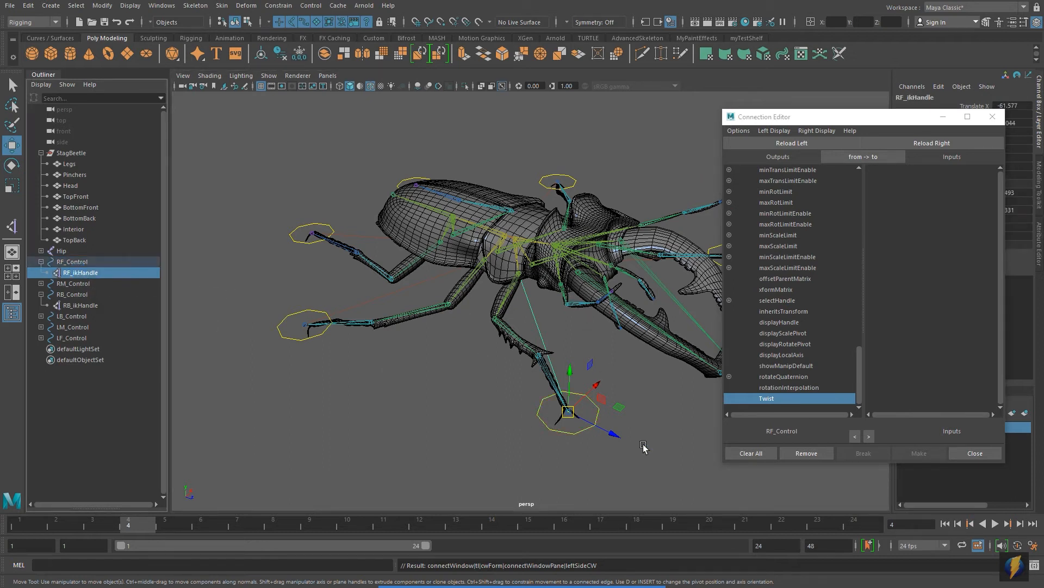
left_click(934, 142)
left_click_drag(1000, 201, 1020, 394)
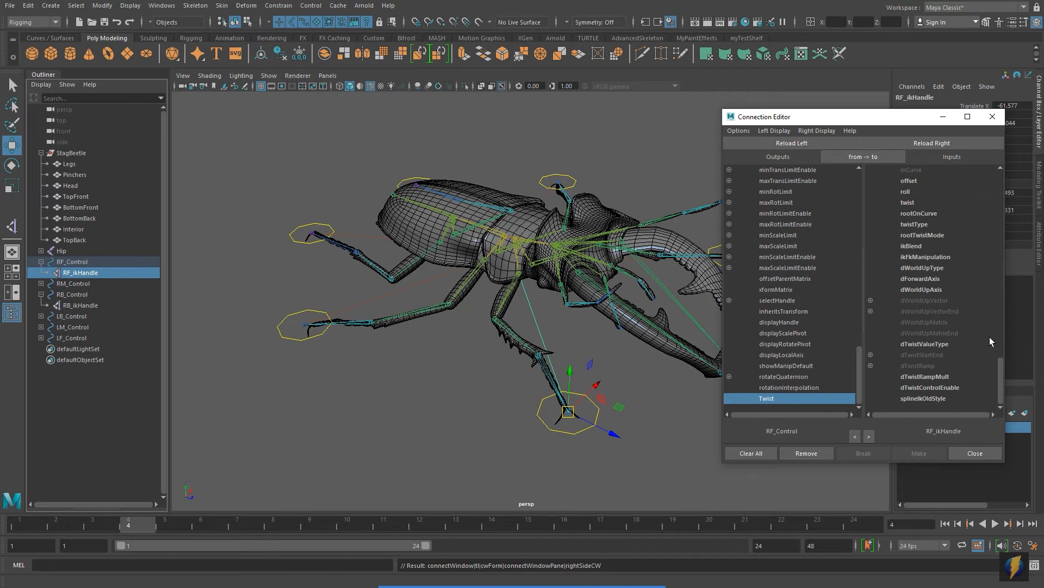
left_click(563, 564)
left_click_drag(623, 272, 901, 207)
left_click(904, 203)
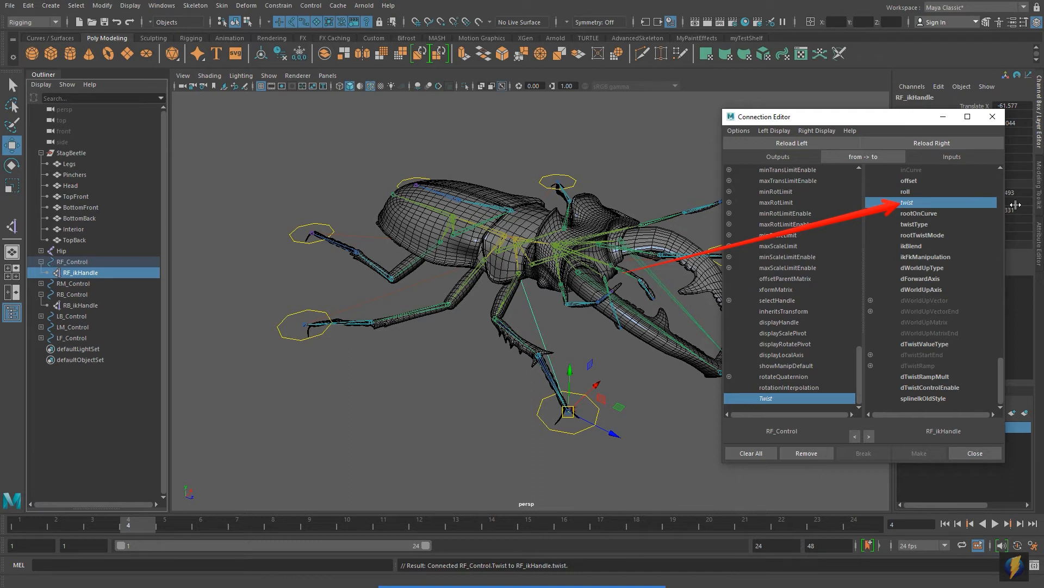
left_click(992, 116)
Test the connection by changing RF_Control's Twist to about 37.8, and undo the change.
left_click(583, 437)
left_click(582, 434)
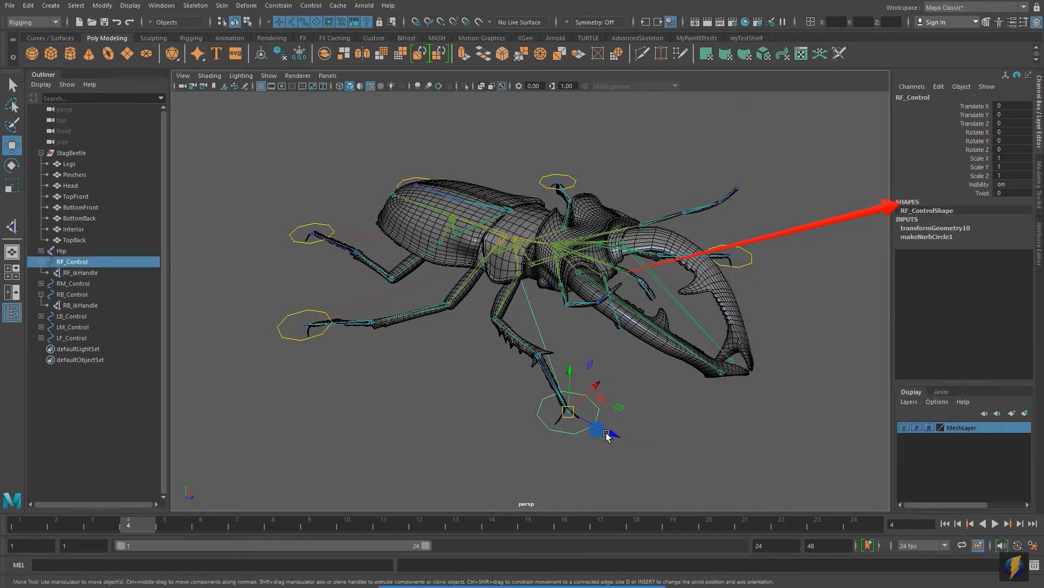
left_click(991, 193)
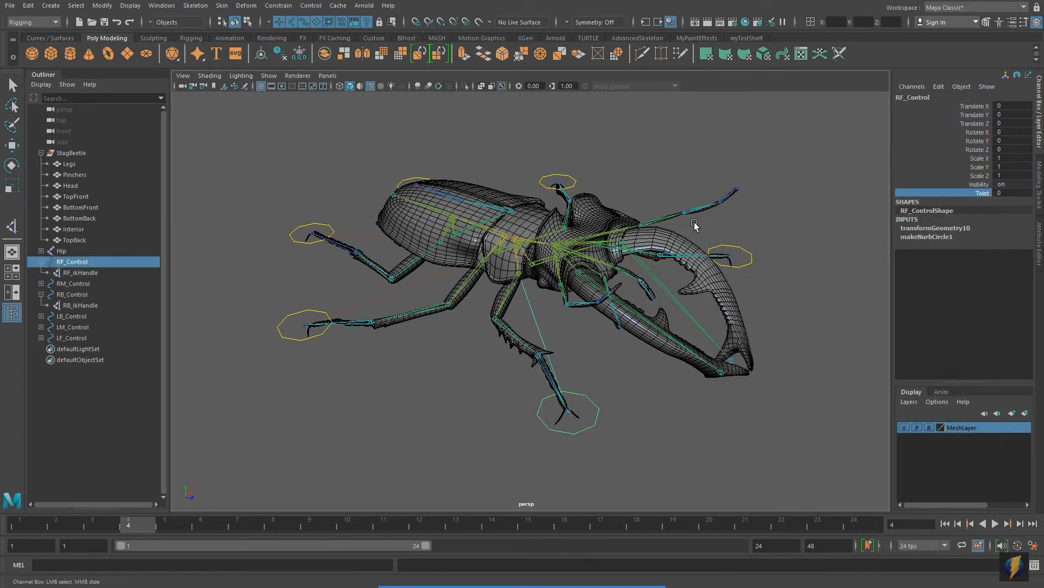
middle_click_drag(608, 193, 812, 266)
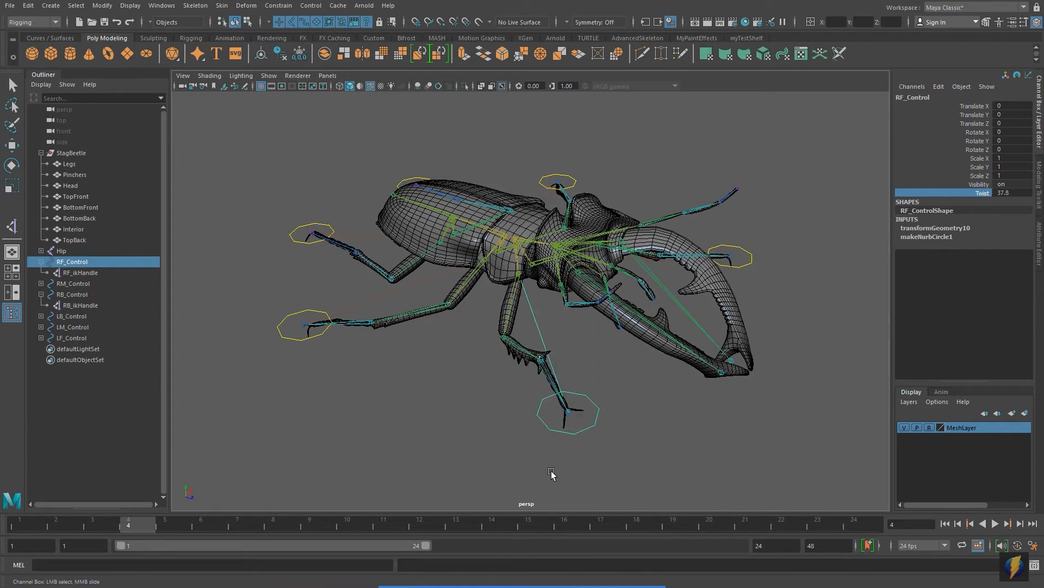
key("ctrl+z")
Try moving RF_Control freely and adjusting its Twist once more, undoing both tests.
key("w")
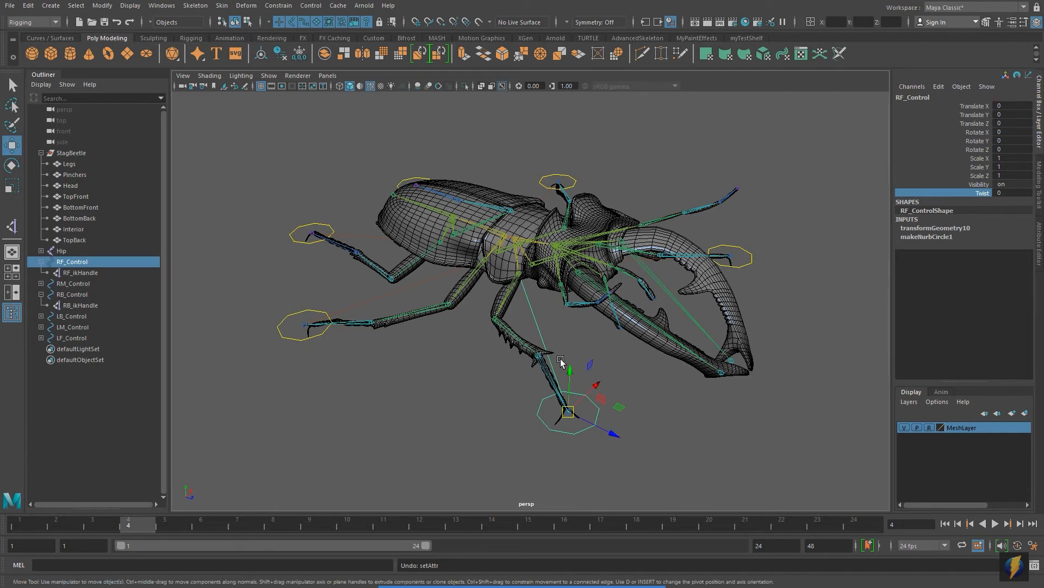
left_click_drag(570, 414, 578, 362)
key("ctrl+z")
key("ctrl+z")
key("ctrl+z")
key("ctrl+z")
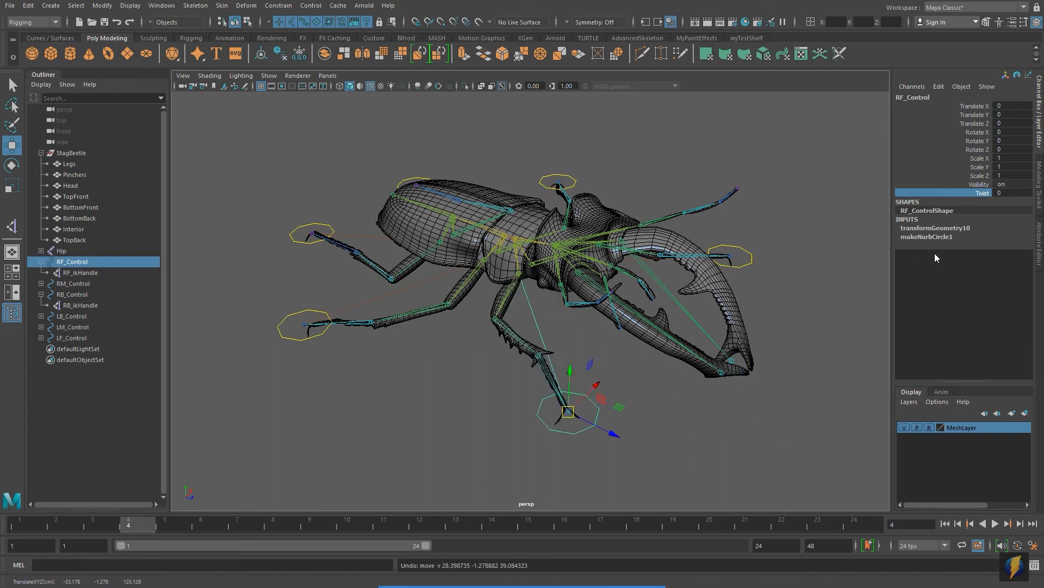
middle_click_drag(617, 206, 808, 257)
key("ctrl+z")
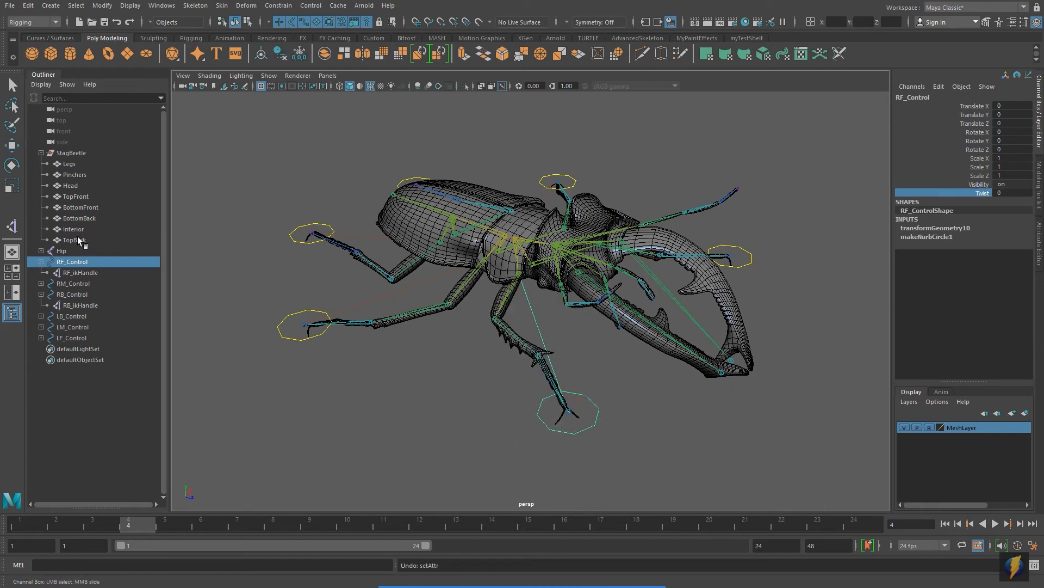
Select RF_ikHandle and examine its Twist channel for the incoming connection.
left_click(78, 273)
key("w")
left_click(562, 565)
mouse_move(759, 387)
left_mouse_down()
mouse_move(881, 298)
mouse_move(991, 241)
mouse_move(990, 231)
mouse_move(977, 243)
left_mouse_up()
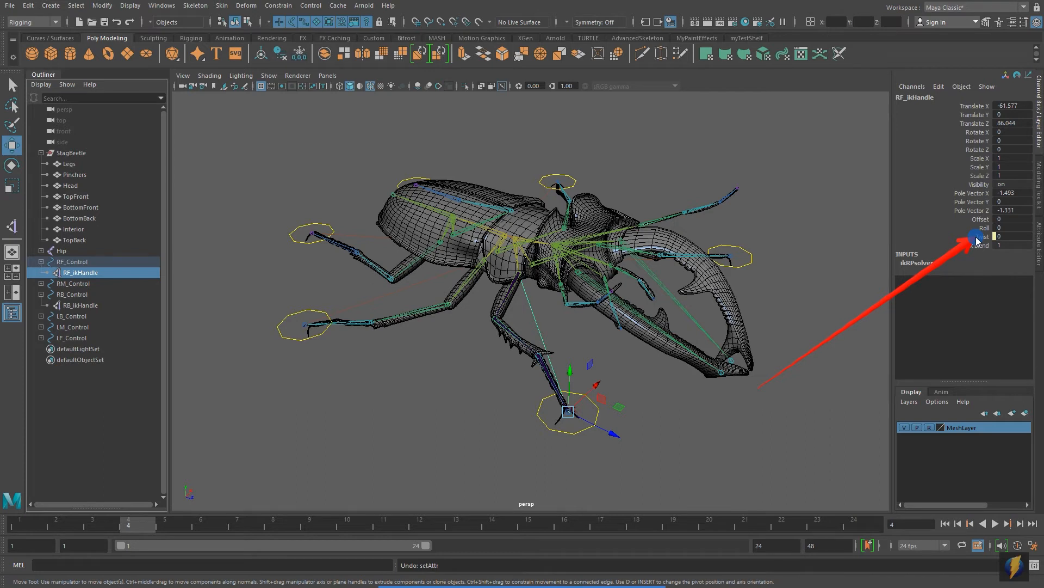
mouse_move(978, 240)
left_mouse_down()
mouse_move(634, 455)
mouse_move(600, 418)
left_mouse_up()
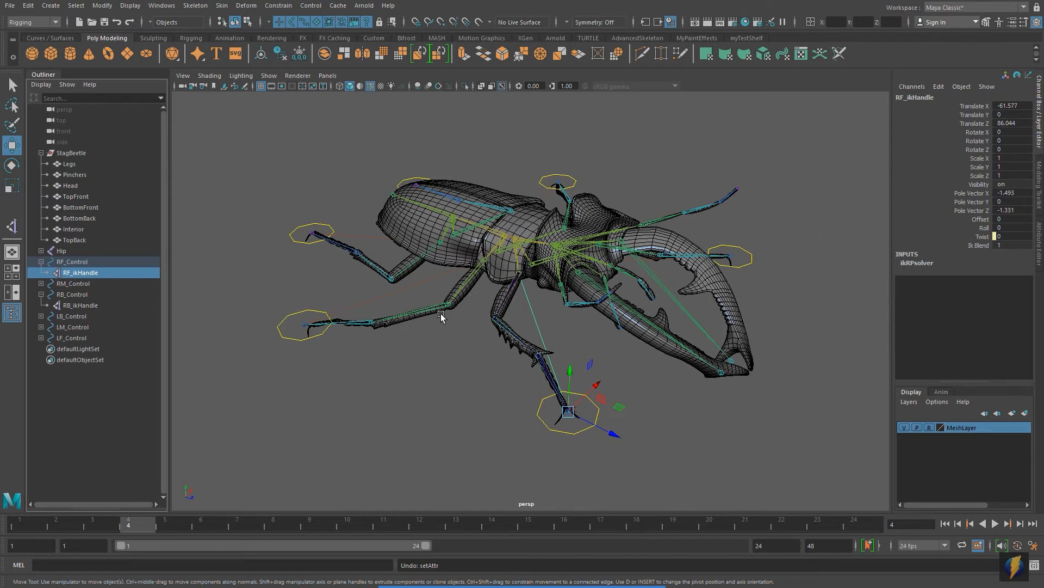
Open the Connection Editor with RM_Control as the output object and RM_ikHandle as the input object.
left_click_drag(322, 301, 478, 314, "alt")
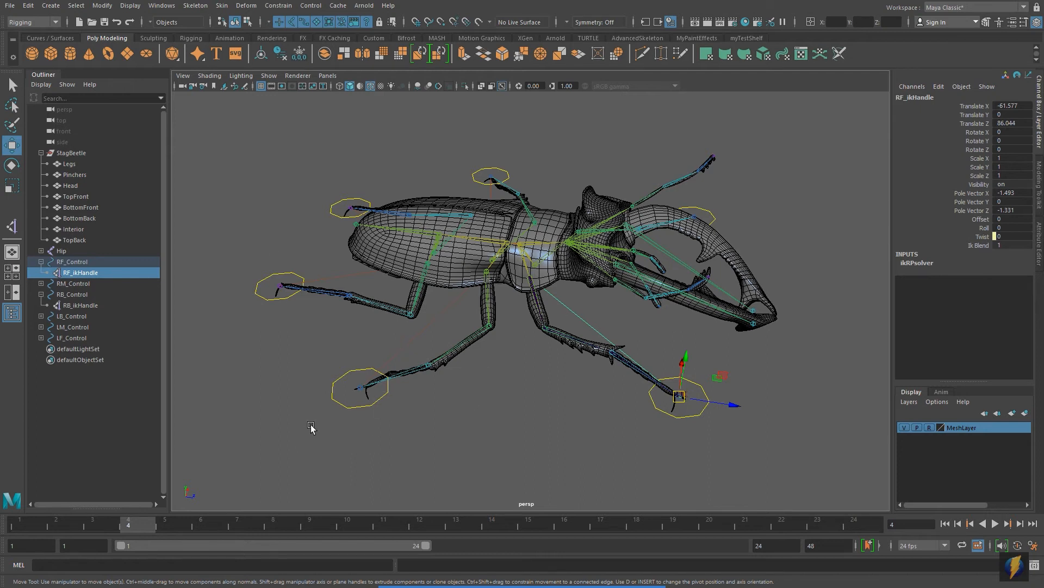
left_click(355, 407)
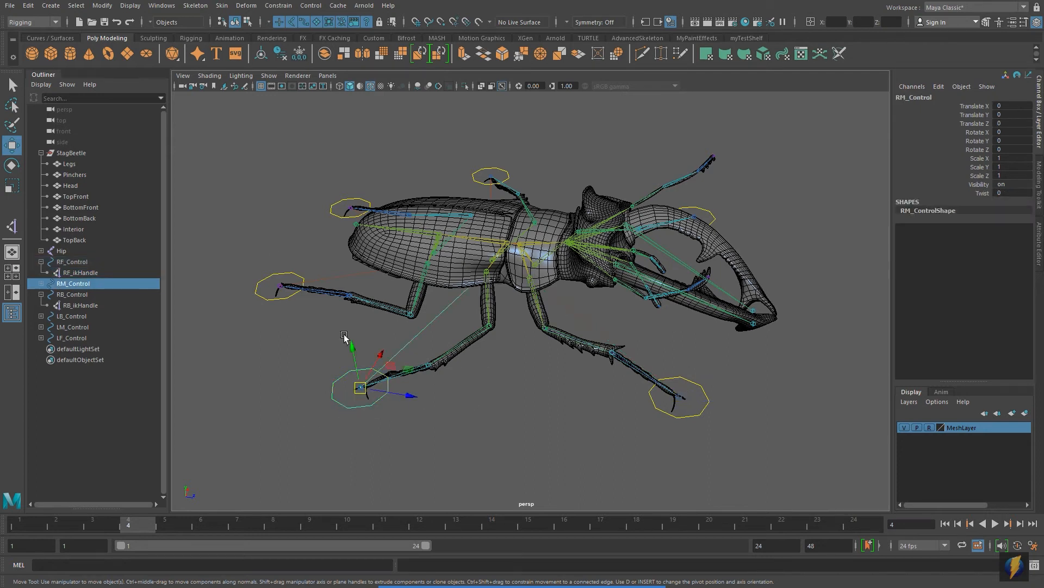
left_click(161, 6)
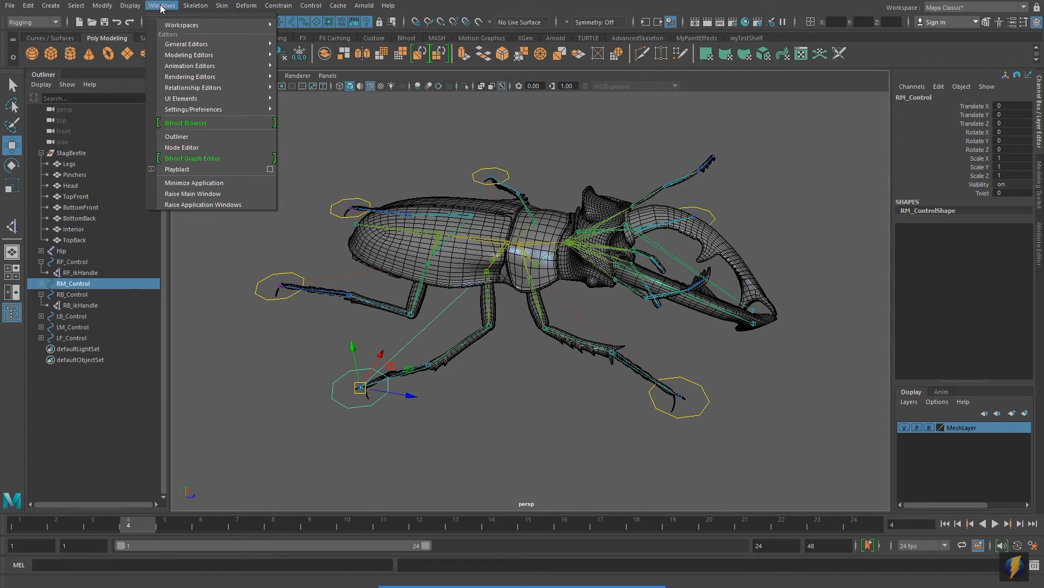
mouse_move(177, 43)
left_click(314, 167)
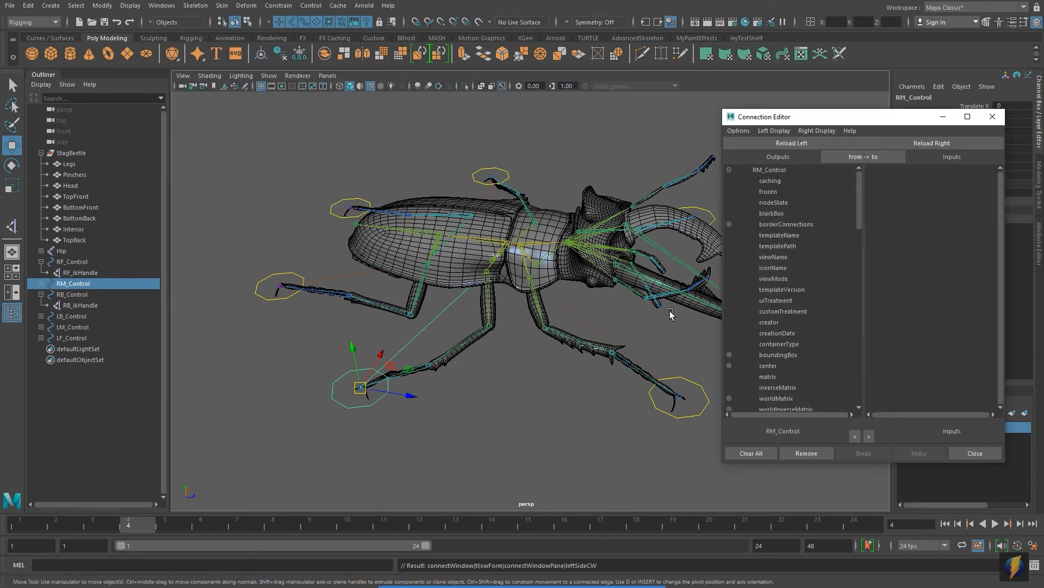
left_click(41, 284)
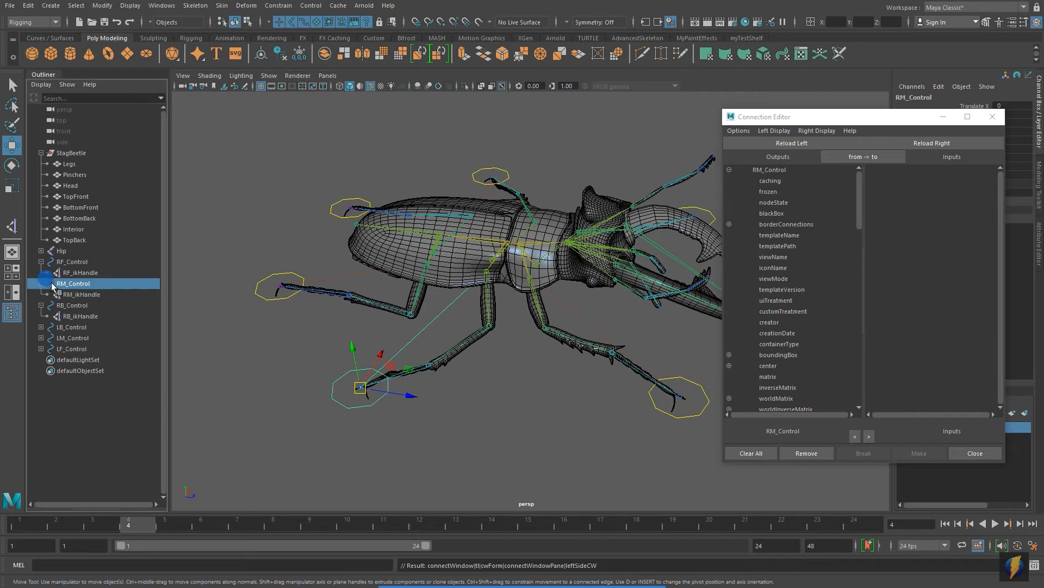
left_click(79, 294)
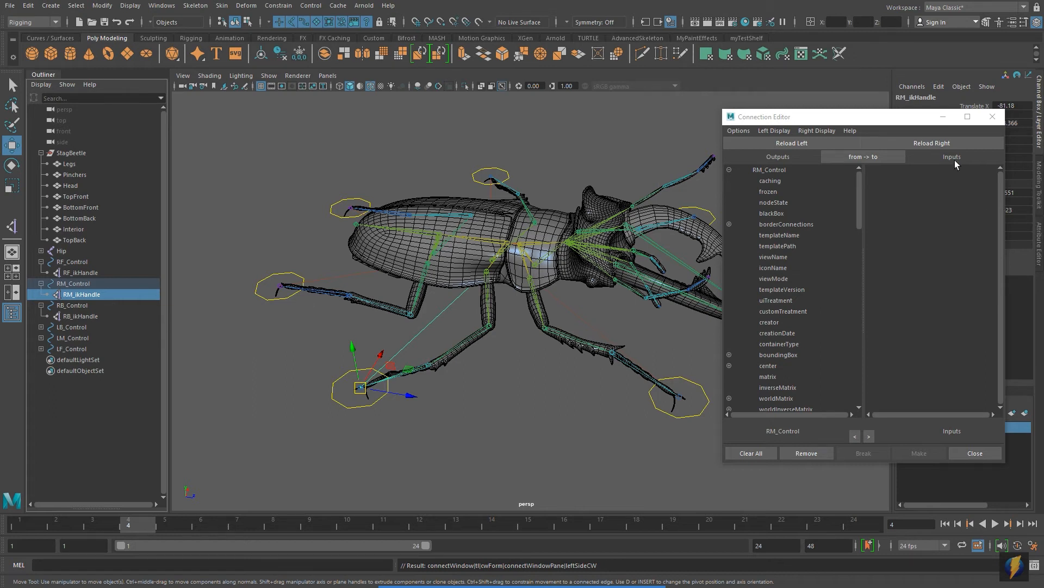
left_click(947, 142)
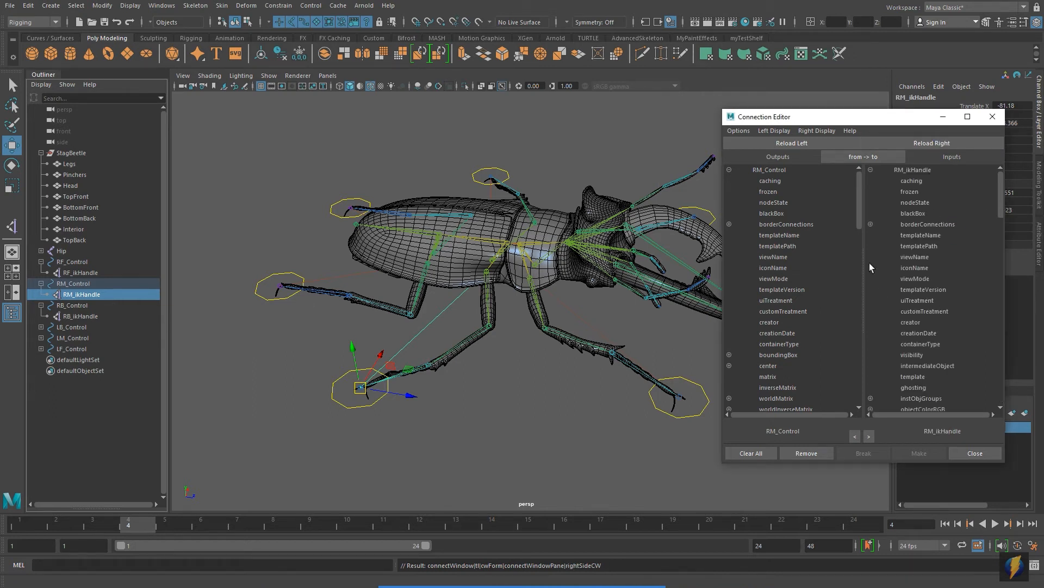
Connect RM_Control's Twist attribute to RM_ikHandle's twist attribute.
left_click_drag(859, 212, 870, 397)
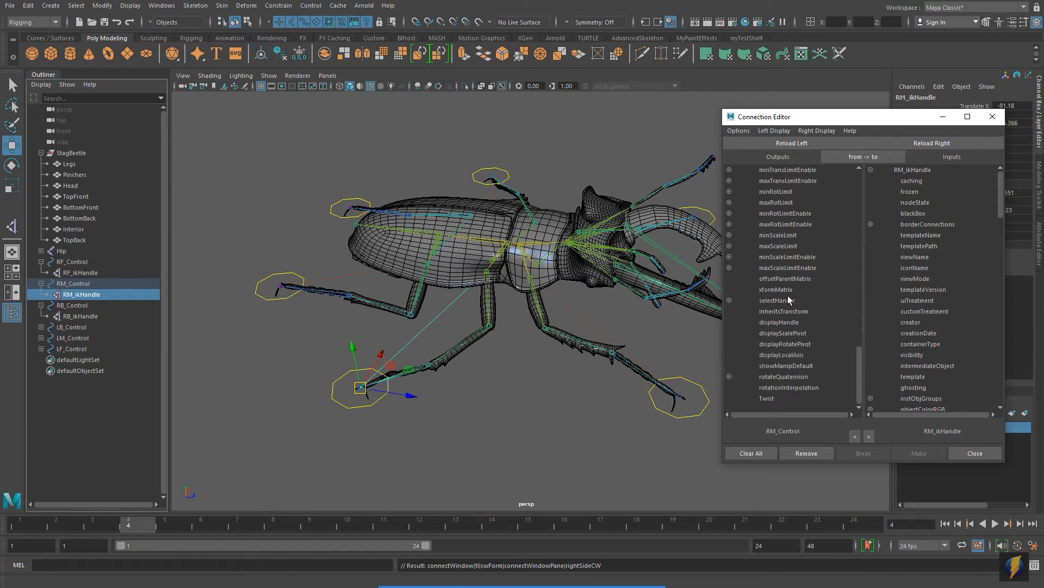
left_click(788, 398)
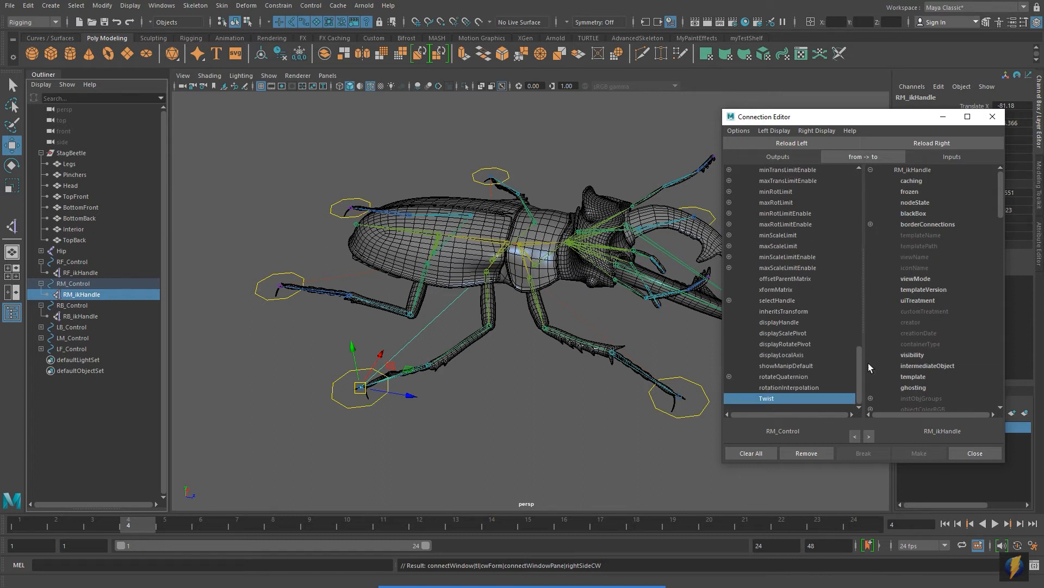
left_click_drag(1001, 186, 1017, 335)
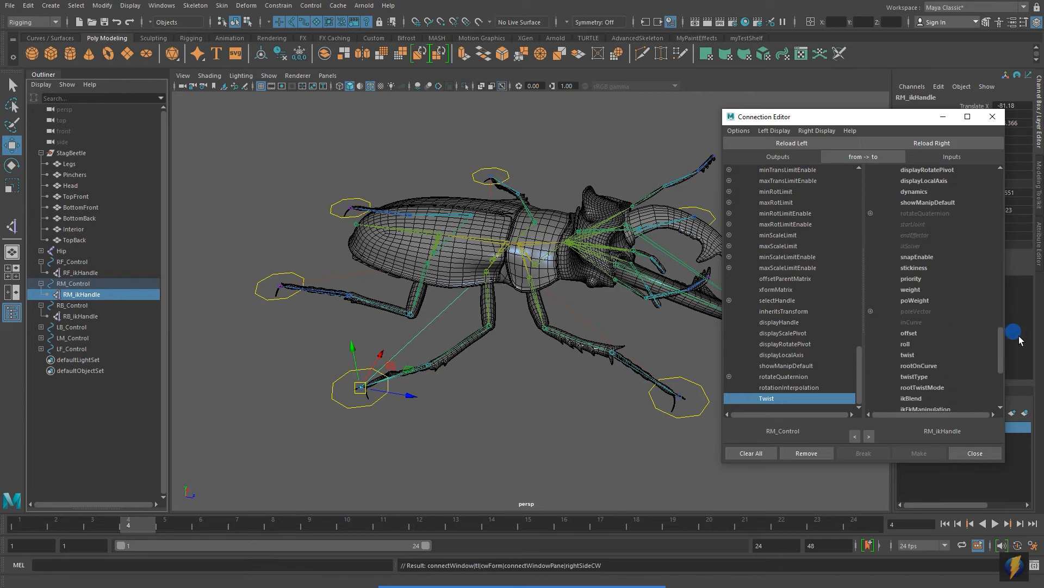
left_click(907, 354)
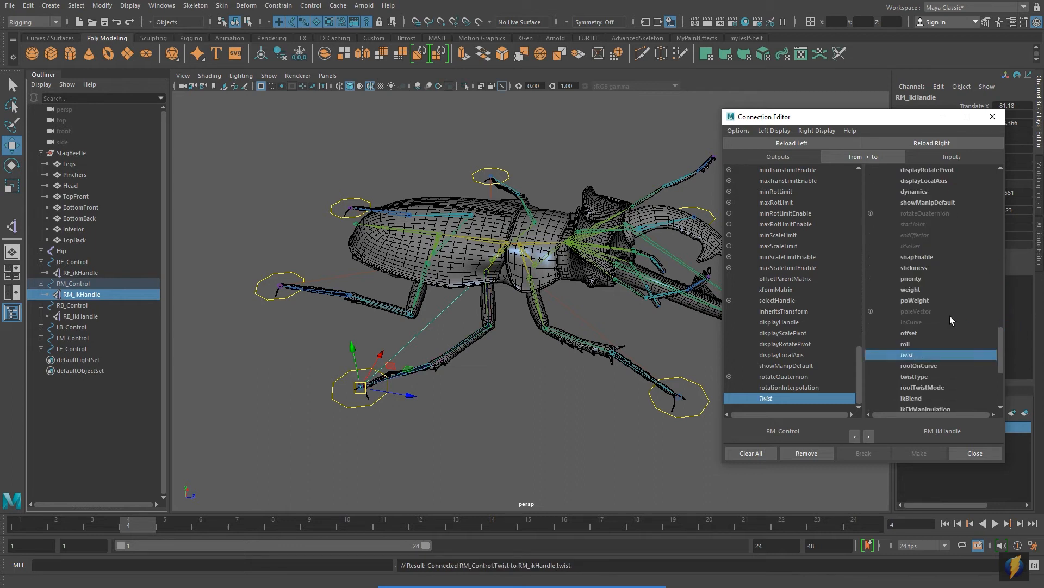
Test the middle right leg's connection by changing RM_Control's Twist, and undo the change.
left_click(348, 415)
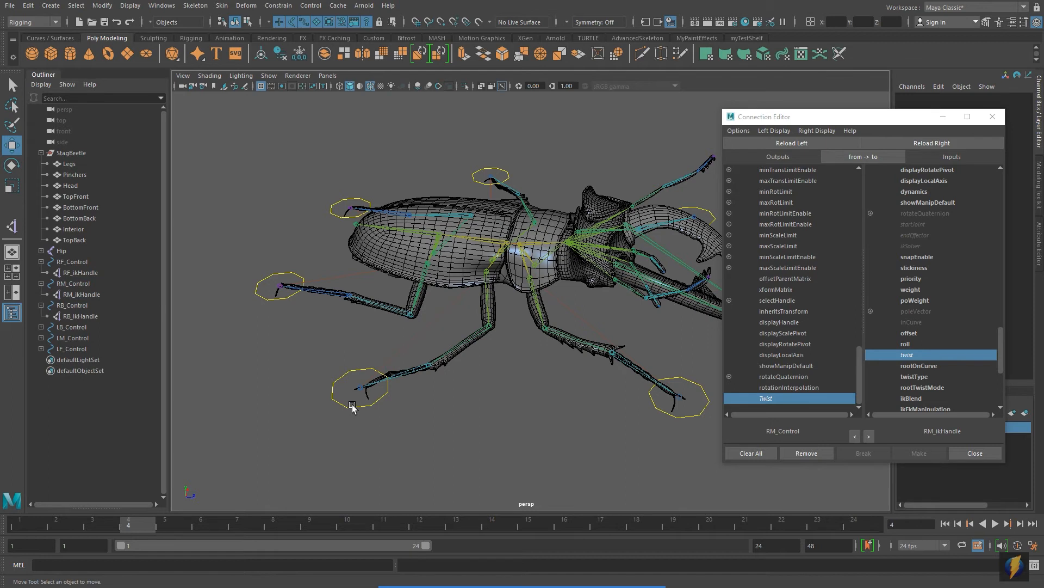
left_click(352, 406)
left_click_drag(821, 116, 732, 410)
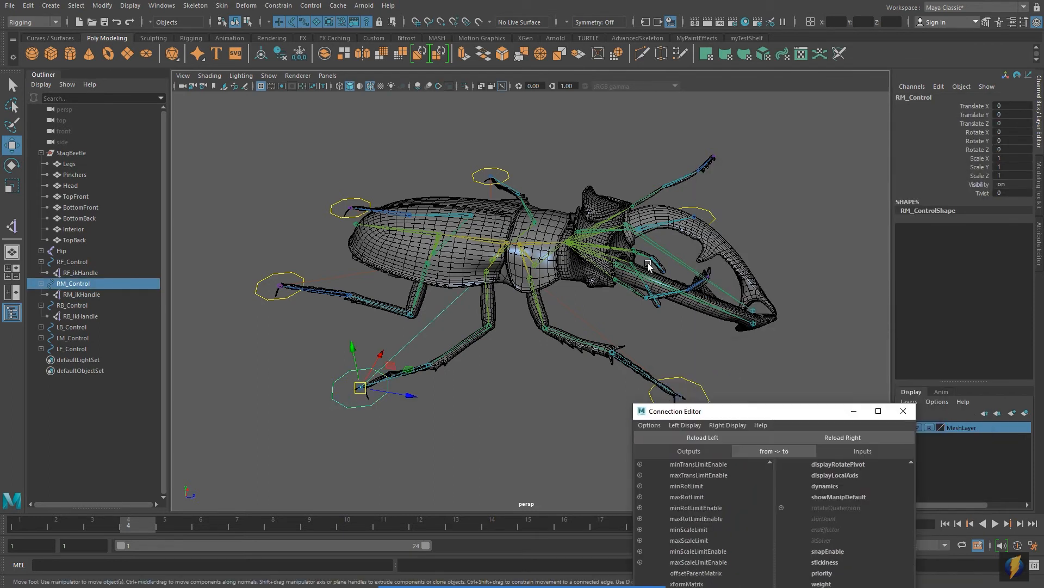
left_click_drag(648, 265, 750, 214, "alt")
left_click(983, 191)
middle_click_drag(590, 193, 200, 173)
key("ctrl+z")
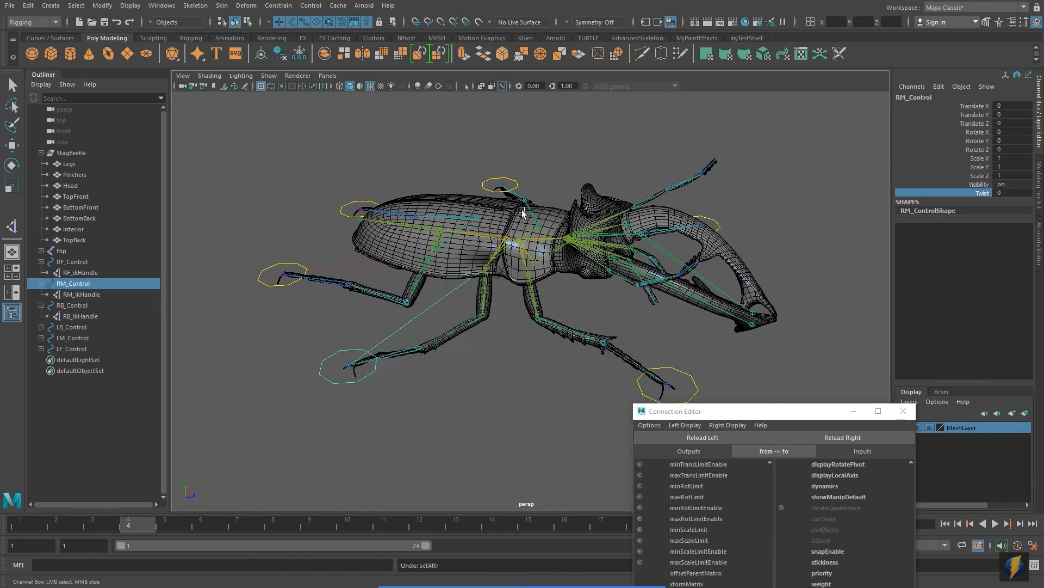
Load RB_Control as the output and RB_ikHandle as the input object, and connect Twist to twist.
middle_click_drag(534, 251, 566, 251, "alt")
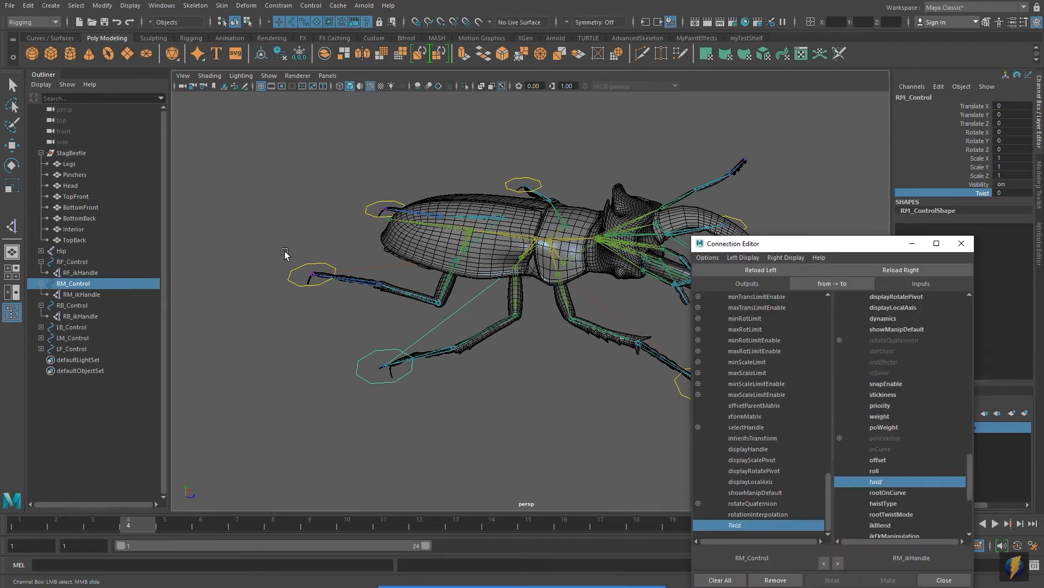
left_click(72, 305)
left_click(761, 270)
left_click(80, 316)
left_click(736, 524)
scroll(935, 360, "up", 5)
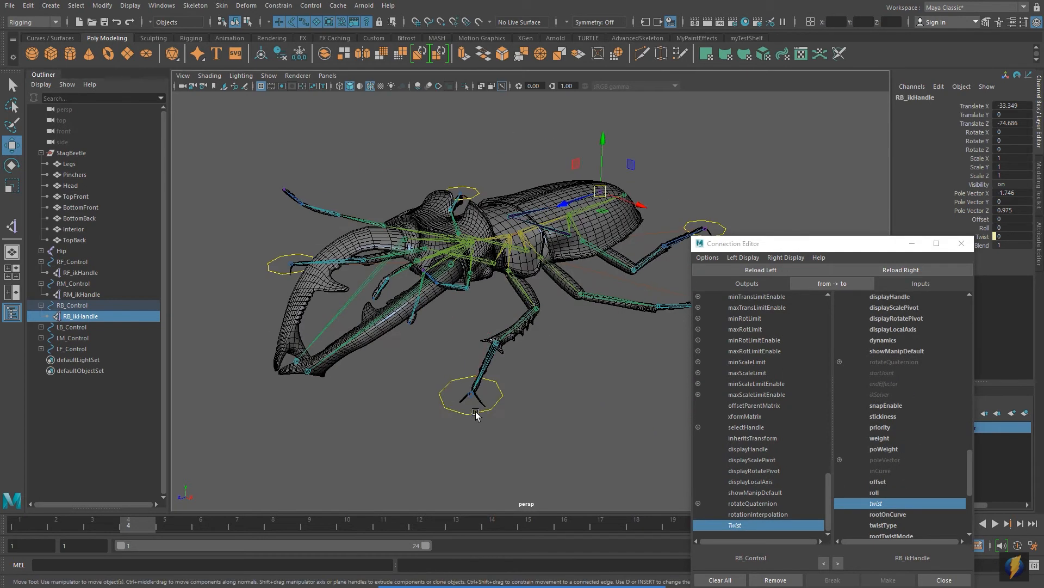
Connect the Twist attributes of LF_Control, LM_Control and LB_Control to the twist attributes of their matching IK handles.
left_click(81, 359)
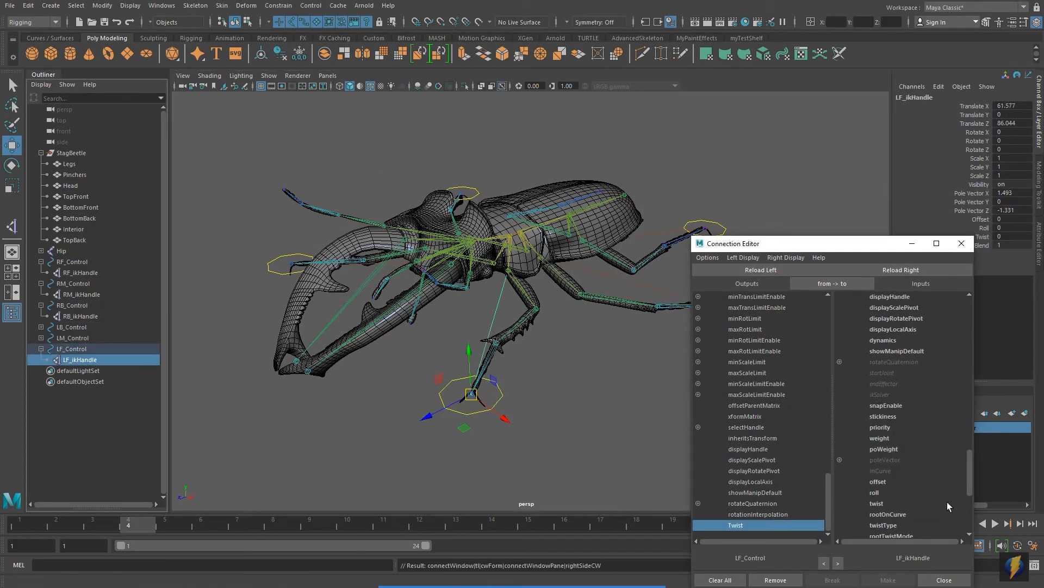
left_click(877, 503)
left_click(760, 270)
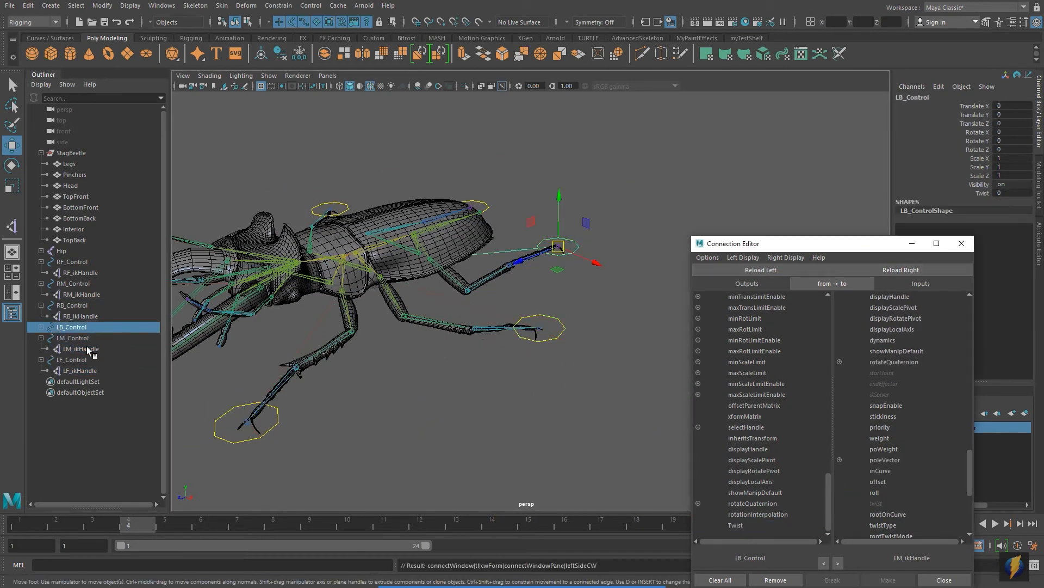
left_click(81, 337)
left_click(735, 525)
left_click(876, 503)
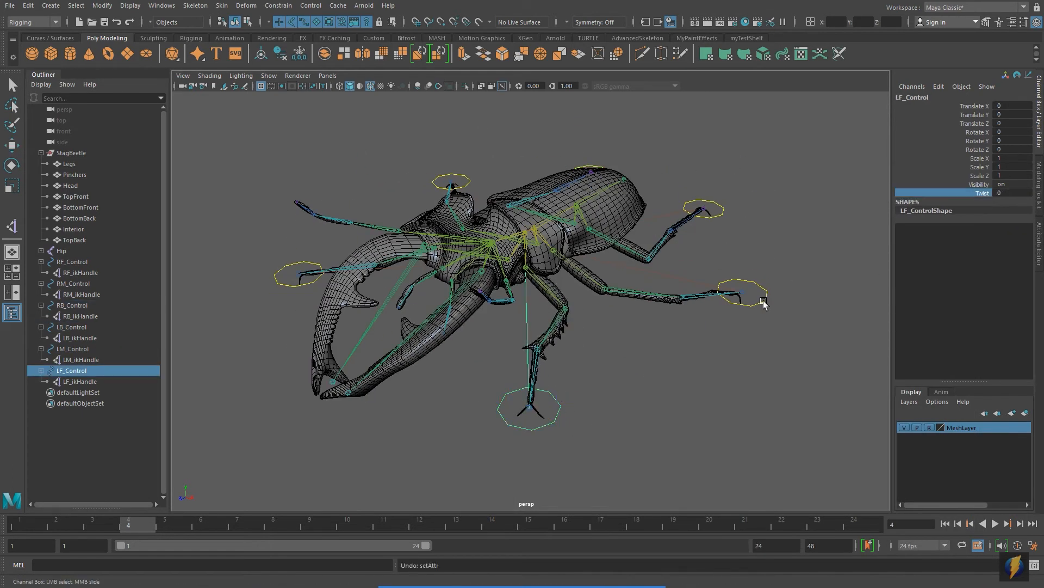
Select RF_Control, RM_Control and RB_Control in turn, then RF_Control again, to examine their transform and Twist channels.
left_click_drag(468, 233, 710, 394, "alt")
left_click(683, 419)
key("w")
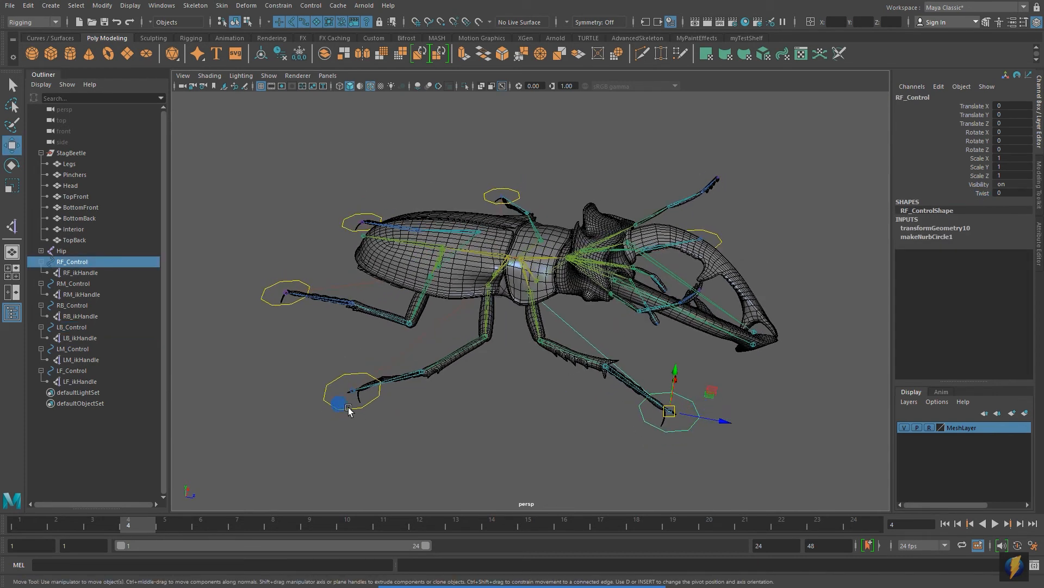
left_click(349, 410)
left_click(272, 302)
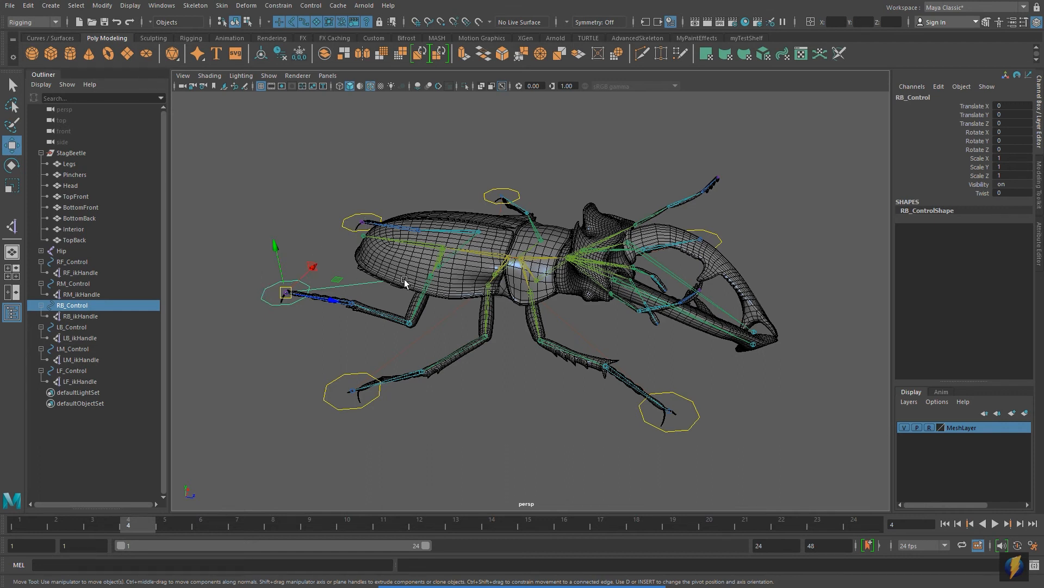
left_click_drag(656, 320, 631, 345, "alt")
left_click(647, 399)
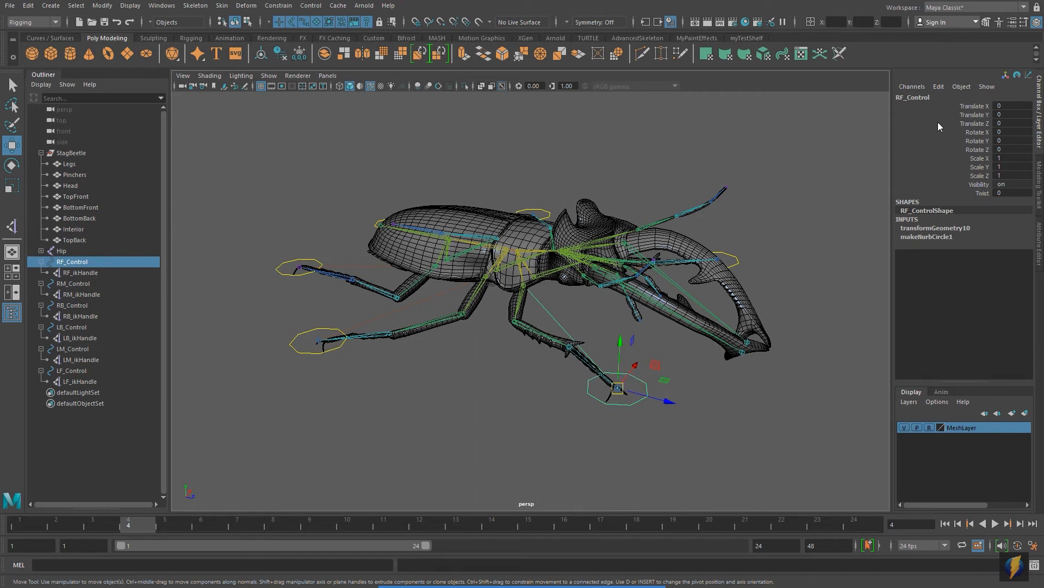
left_click_drag(737, 294, 699, 288, "alt")
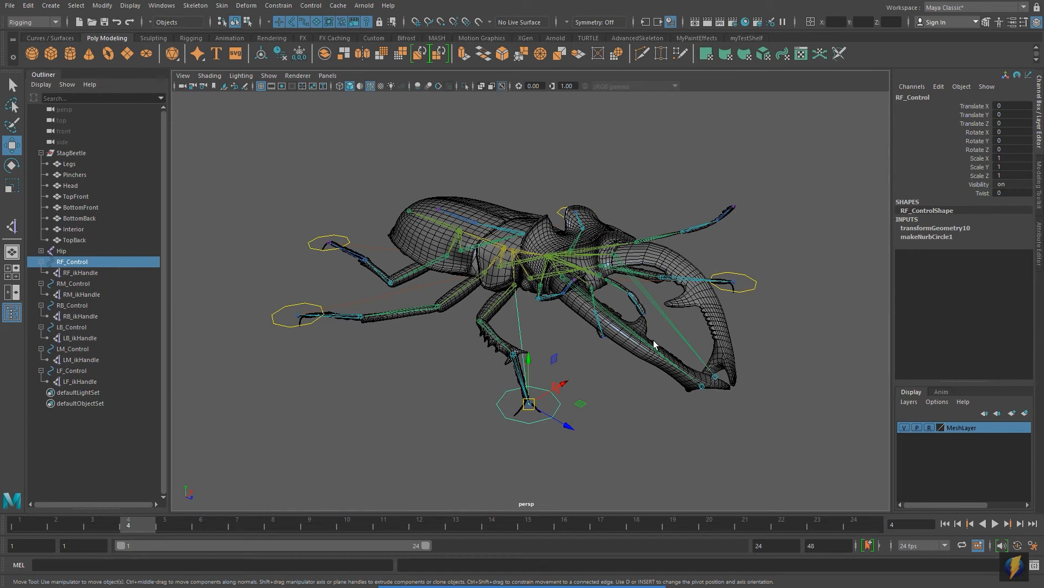
Pose the front right leg by moving RF_Control to about -34.8 in Z and -45.2 in Y.
left_click_drag(506, 384, 566, 385, "alt")
left_click_drag(689, 403, 576, 397)
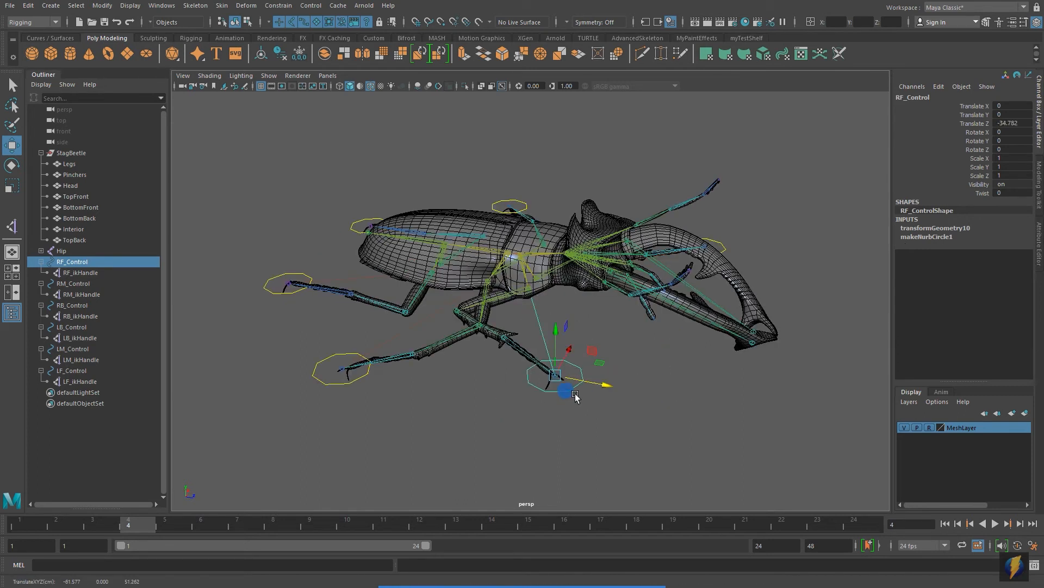
left_click_drag(558, 331, 560, 433)
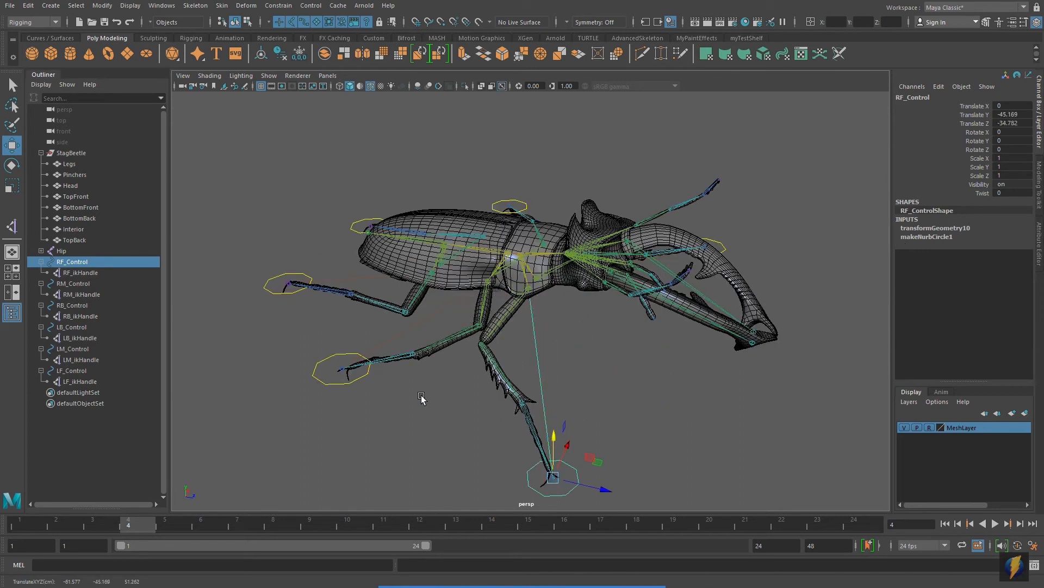
Move RM_Control to about 32.5 in Z and 60 in Y, and lower RB_Control to about -89.8 in Y.
left_click(357, 379)
left_click_drag(389, 375, 462, 380)
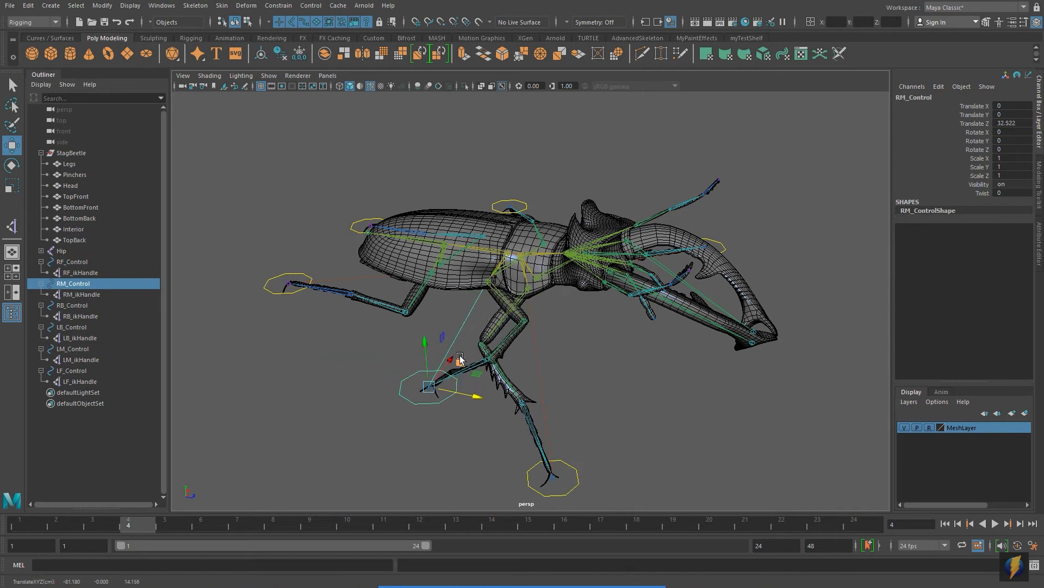
left_click_drag(427, 349, 403, 159)
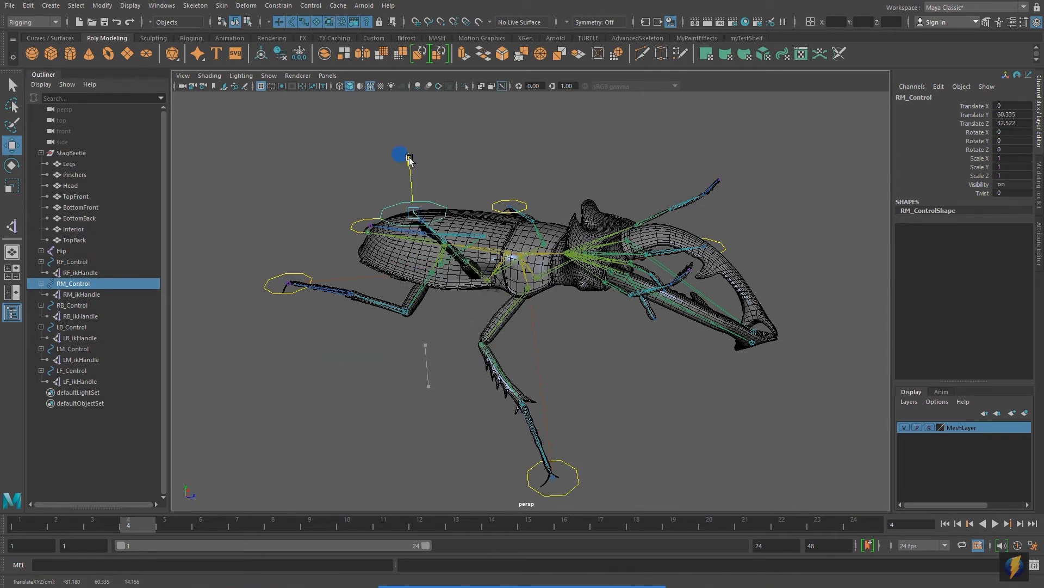
left_click(279, 294)
left_click_drag(283, 236, 311, 409)
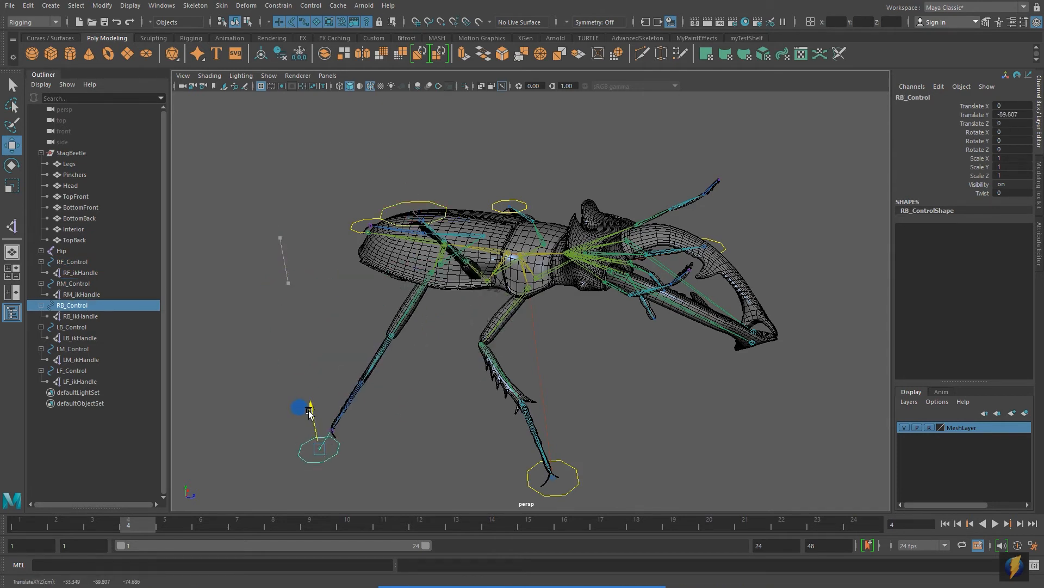
Raise LB_Control so the back left foot lifts up beside the beetle's abdomen.
left_click_drag(374, 468, 566, 334)
left_click(553, 408)
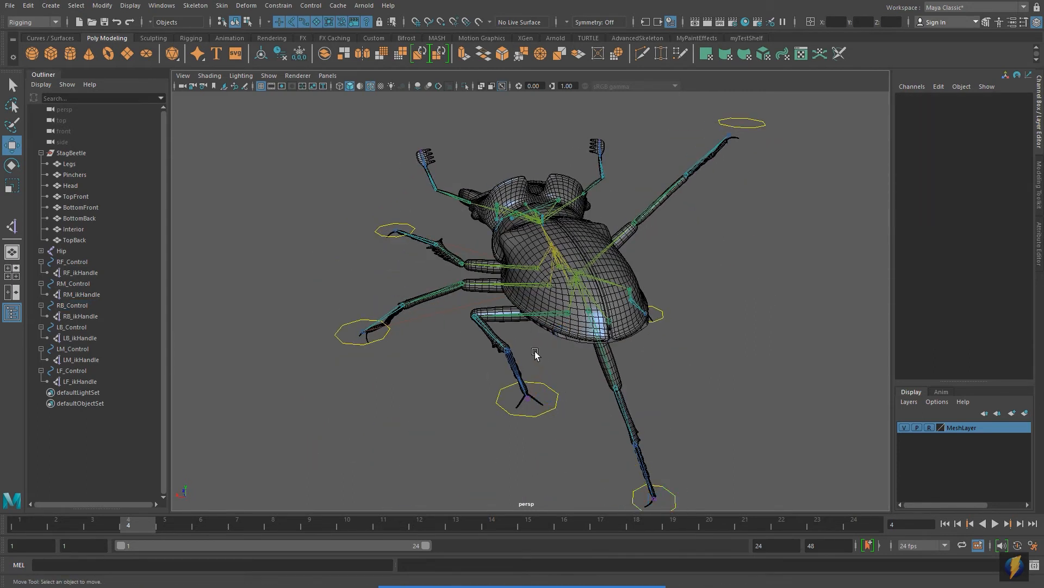
left_click(560, 396)
left_click_drag(519, 354, 517, 252)
Stretch the middle left leg outward by moving LM_Control to about 29.5 in X.
left_click(403, 321)
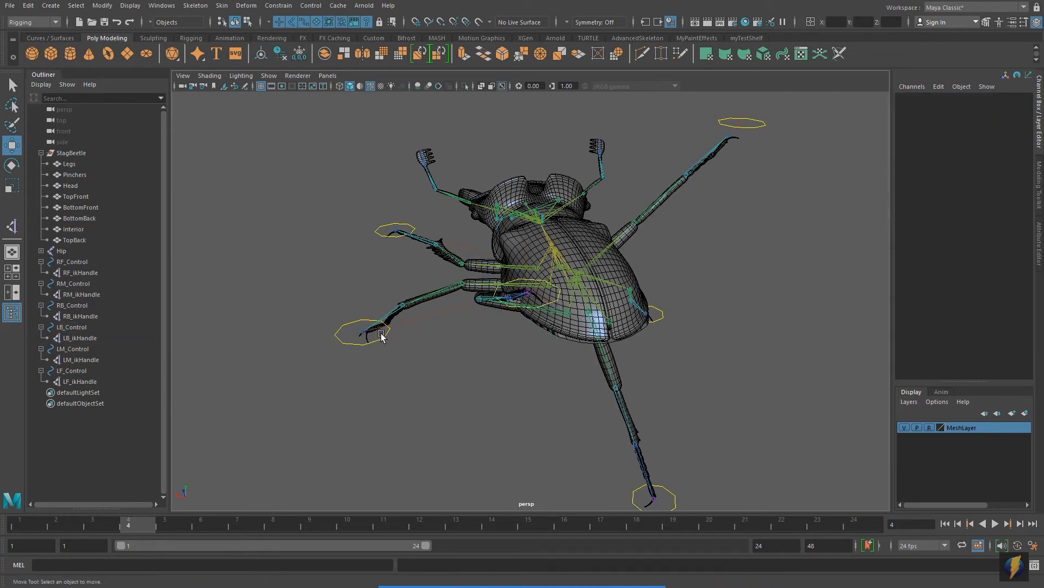
left_click(384, 337)
left_click_drag(331, 337, 247, 342)
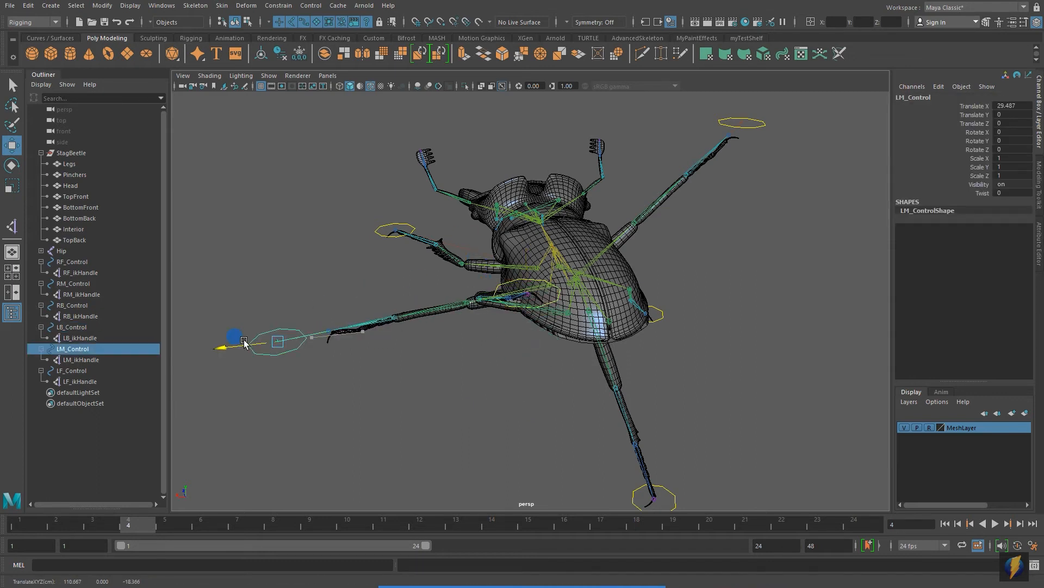
Lower the front left foot by moving LF_Control to about -95.2 in Y.
left_click(397, 190)
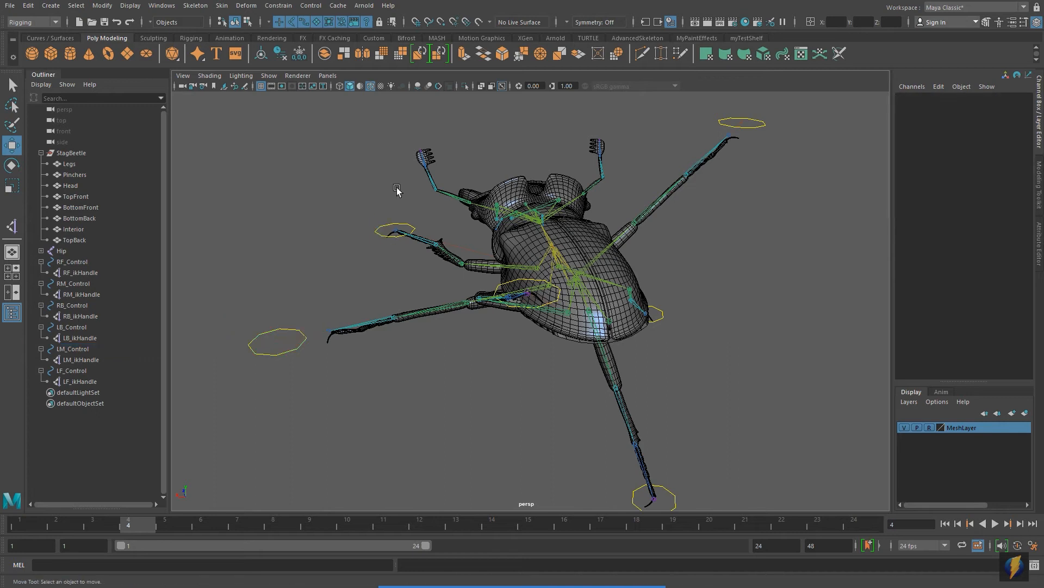
left_click(380, 232)
left_click_drag(392, 185, 443, 334)
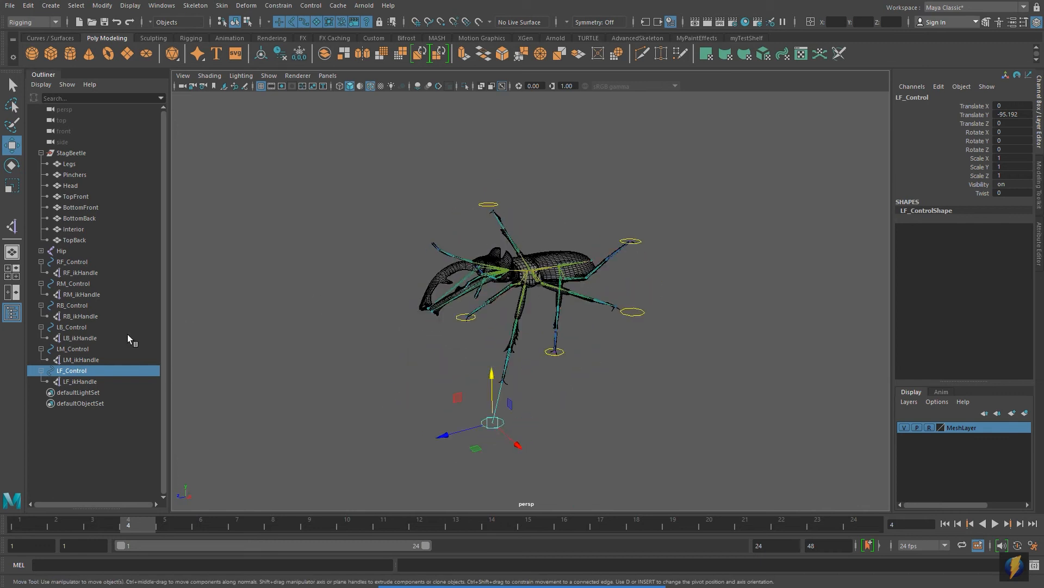
Collapse the hierarchies of all six leg controls in the Outliner, from RF_Control through LF_Control.
left_click(41, 261)
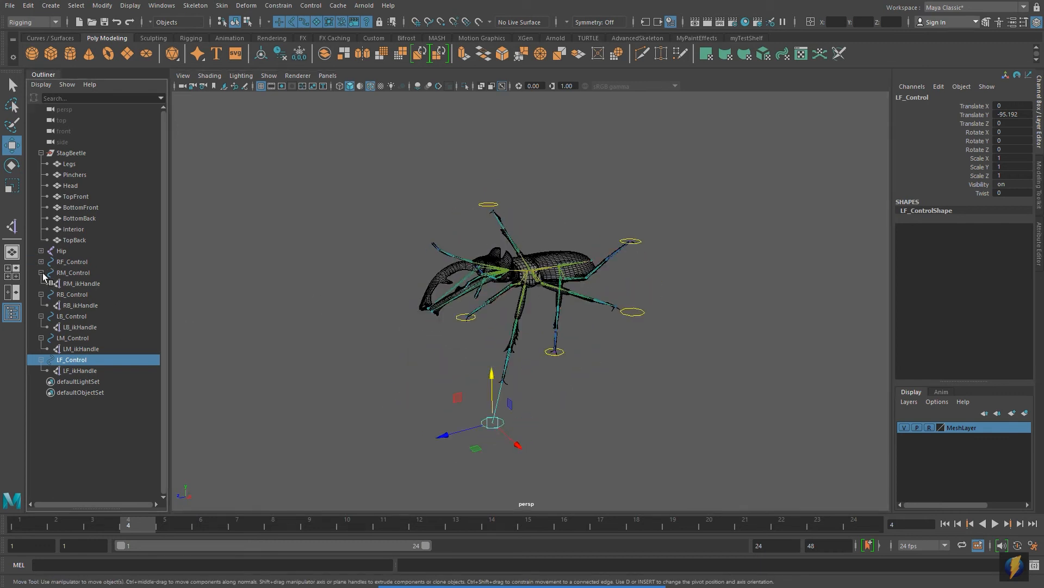
left_click(42, 272)
left_click(41, 283)
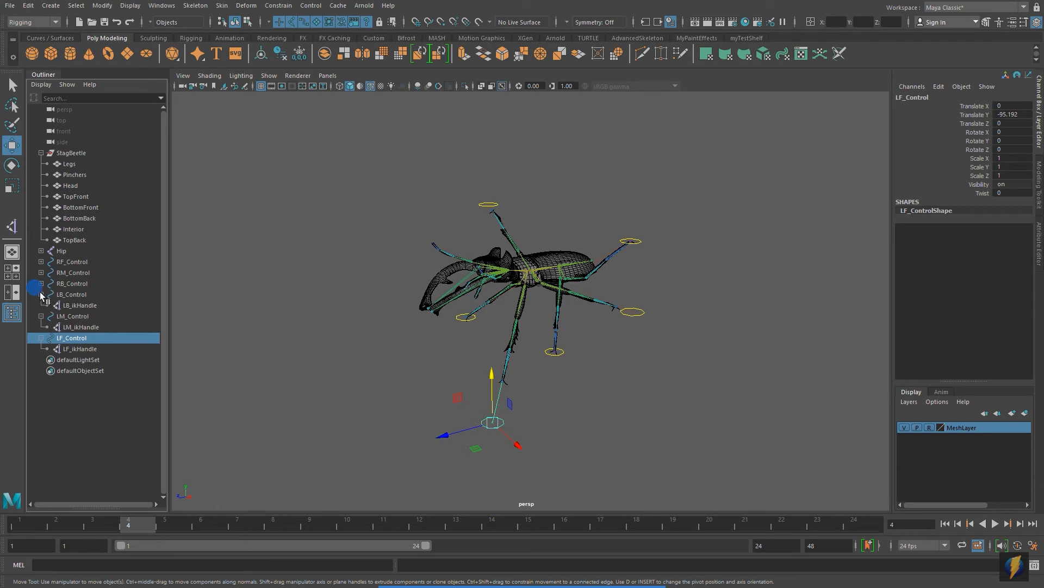
left_click(41, 295)
left_click(41, 305)
left_click(41, 316)
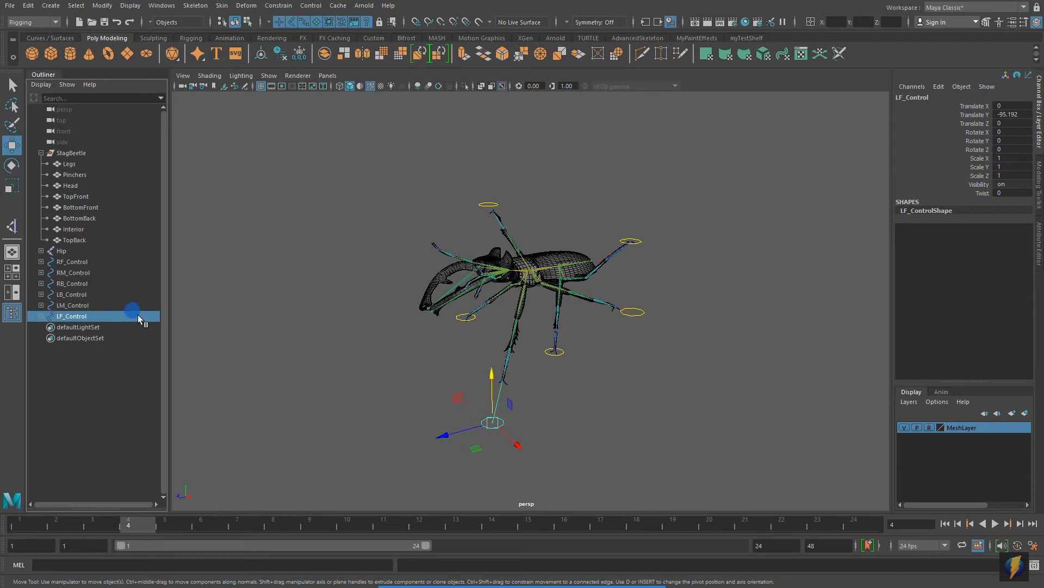
Reset Translate X, Y and Z to 0 on all six leg controls together.
left_click(82, 261)
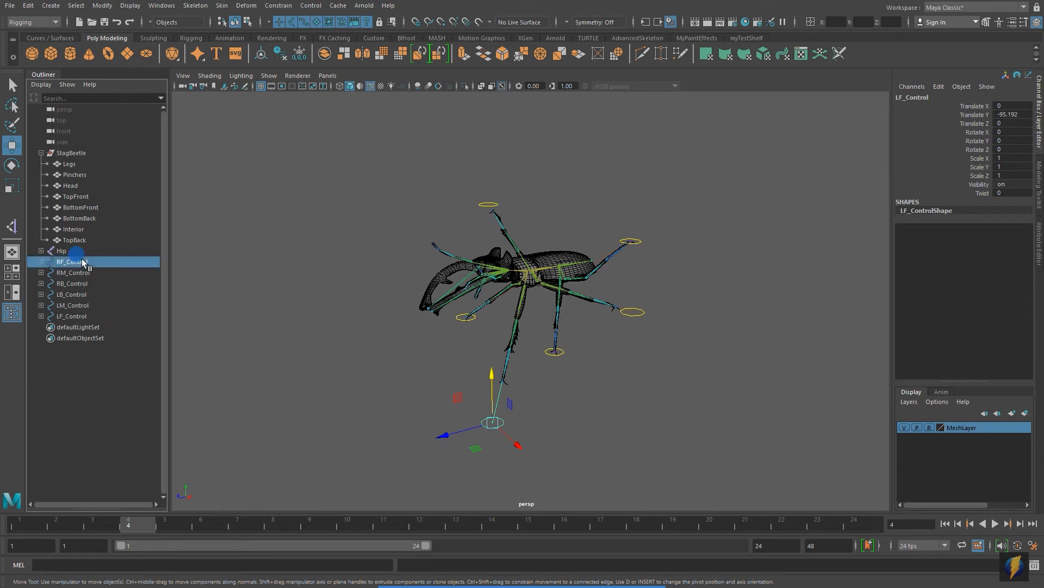
left_click(88, 318, "shift")
left_click(1010, 107)
left_click_drag(1011, 107, 1011, 124)
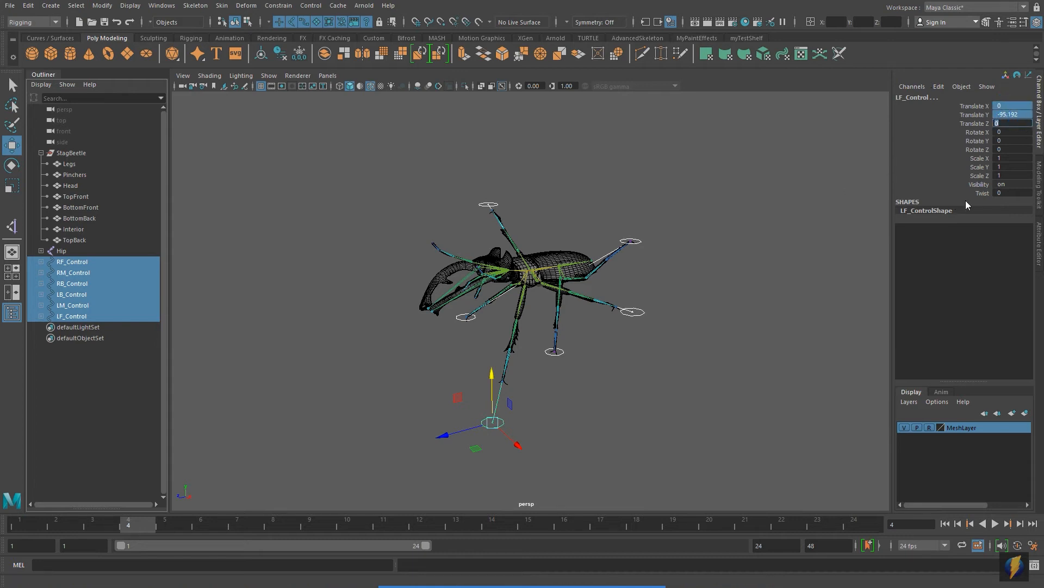
key("Return")
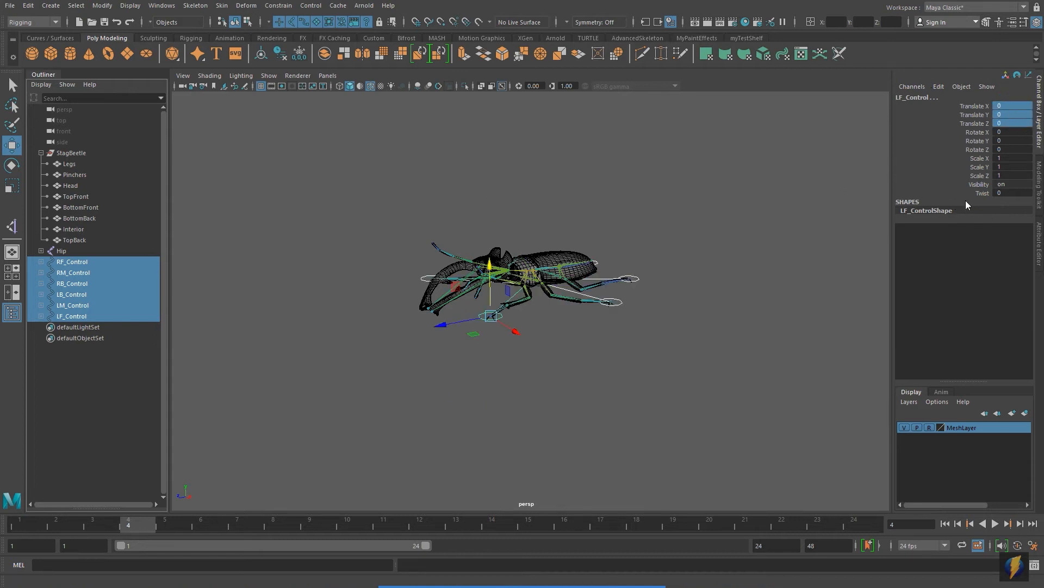
Examine the beetle's legs and circular foot controls up close in the perspective view and from above.
left_click_drag(563, 258, 728, 269, "alt")
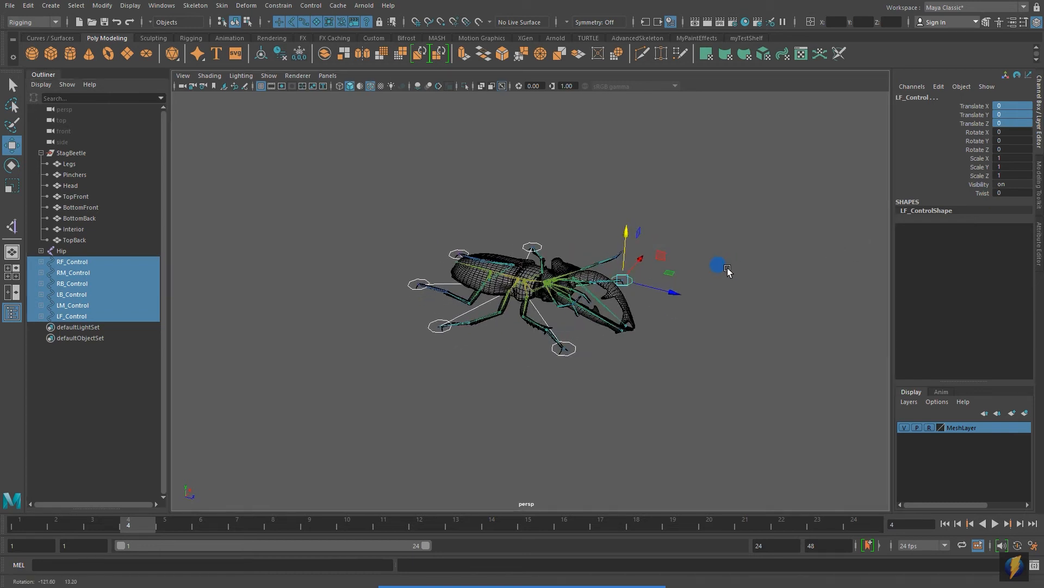
scroll(658, 310, "up", 3)
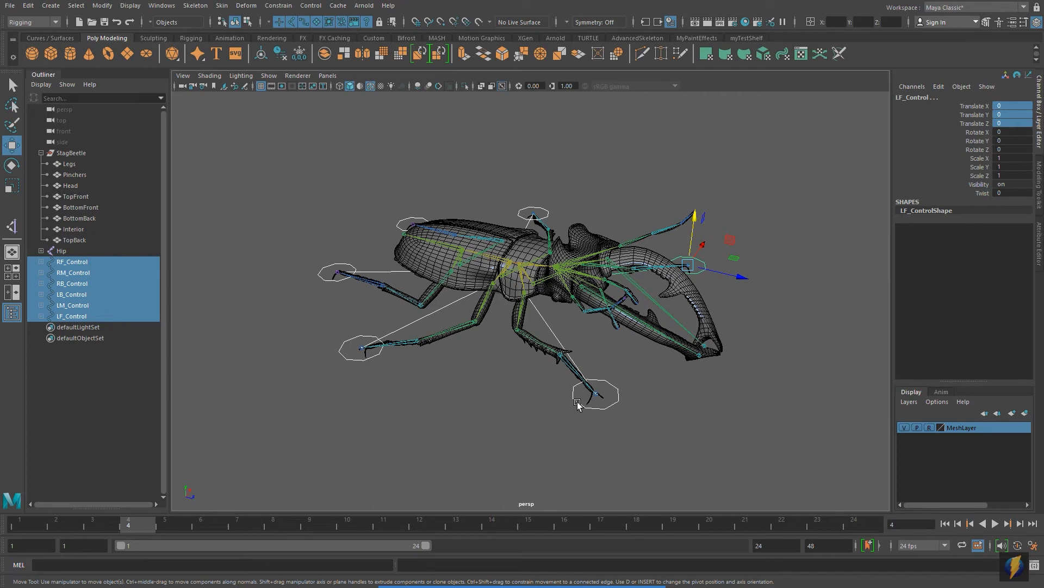
left_click_drag(707, 309, 644, 330, "alt")
middle_click_drag(644, 330, 637, 328, "alt")
left_click_drag(638, 330, 631, 339, "alt")
key("space")
key("space")
middle_click_drag(581, 299, 619, 205, "alt")
middle_click_drag(500, 329, 578, 199, "alt")
middle_click_drag(529, 320, 516, 278, "alt")
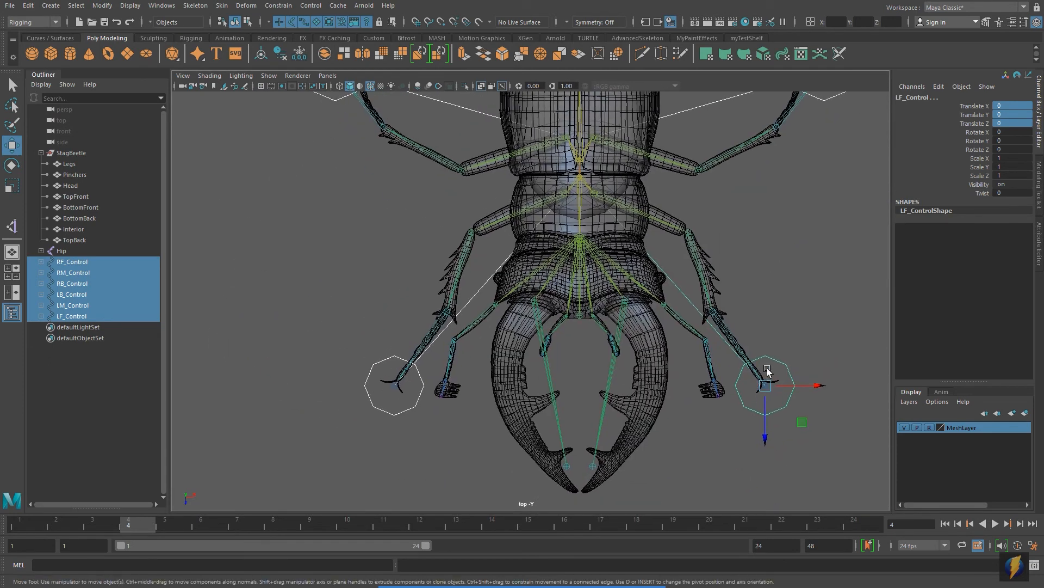
Select the control circles of all six feet together in the top view.
middle_click_drag(767, 369, 744, 327, "alt")
left_click(733, 408)
left_click(729, 402)
mouse_move(649, 286)
middle_mouse_down("alt")
mouse_move(668, 500)
mouse_move(660, 363)
middle_mouse_up("alt")
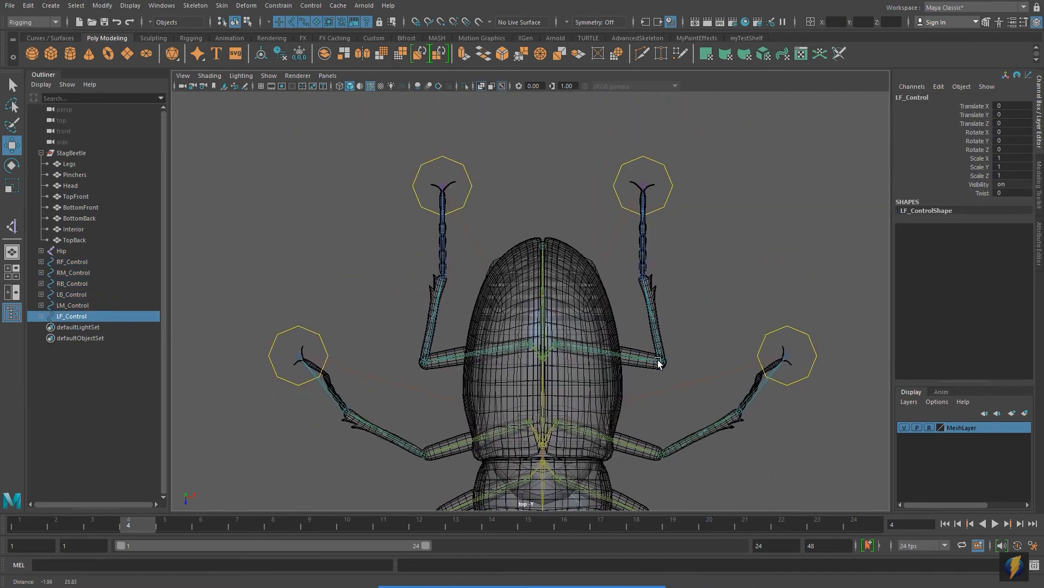
left_click(470, 187)
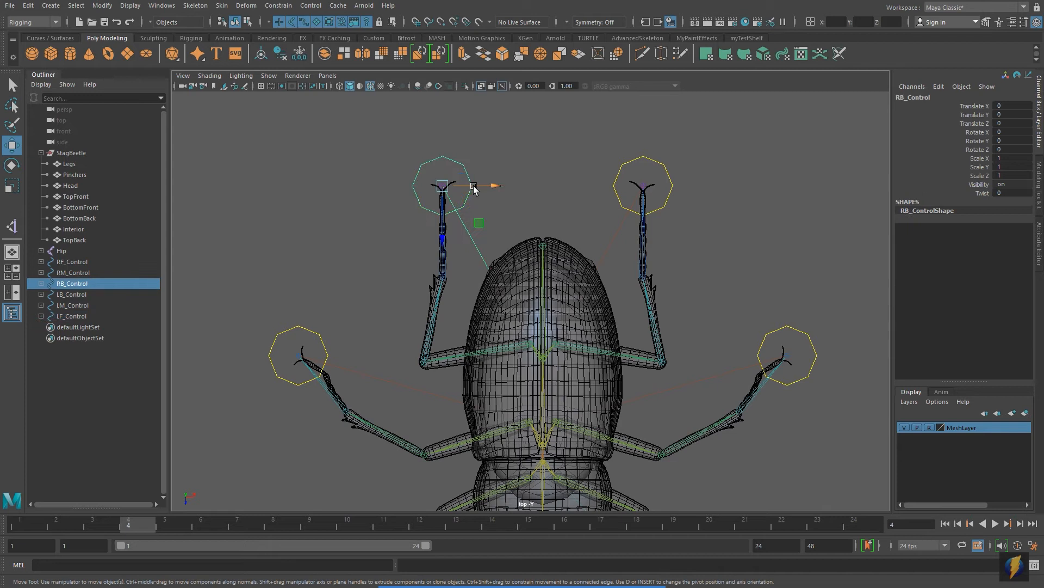
left_click(620, 172, "shift")
left_click(321, 340, "shift")
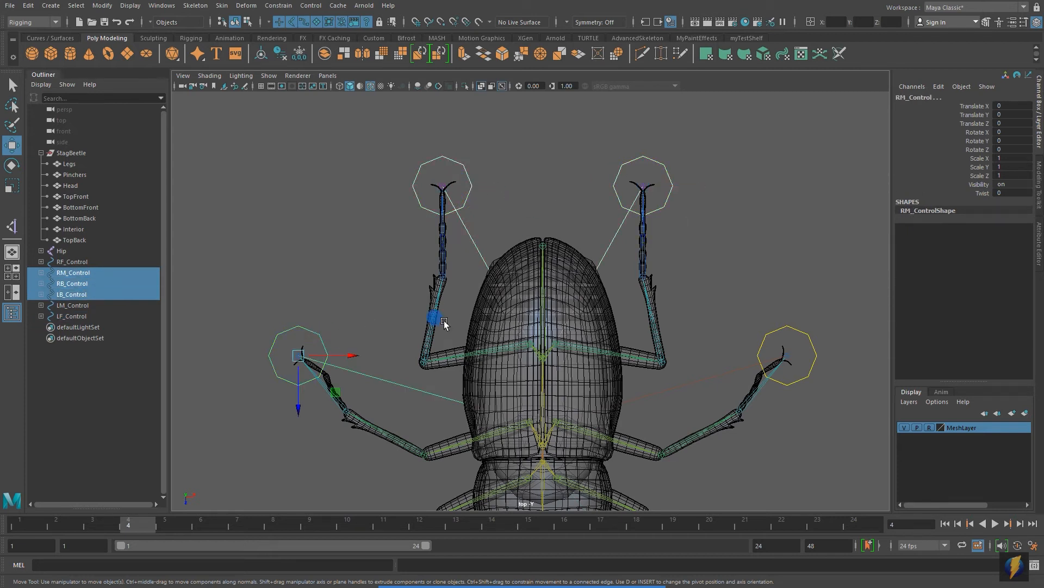
left_click(811, 340, "shift")
middle_click_drag(804, 355, 779, 117, "alt")
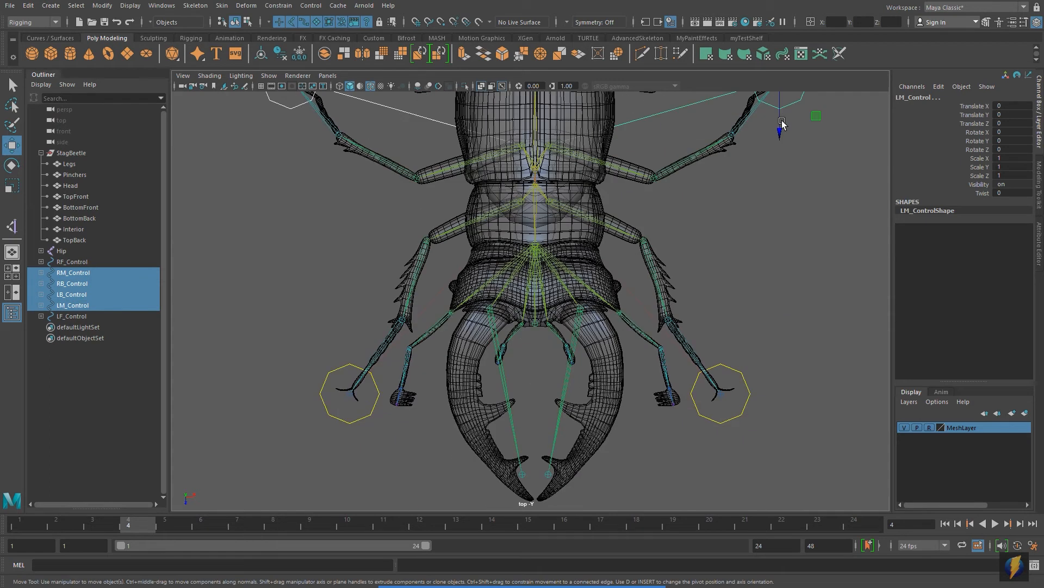
left_click(733, 381, "shift")
left_click(325, 379, "shift")
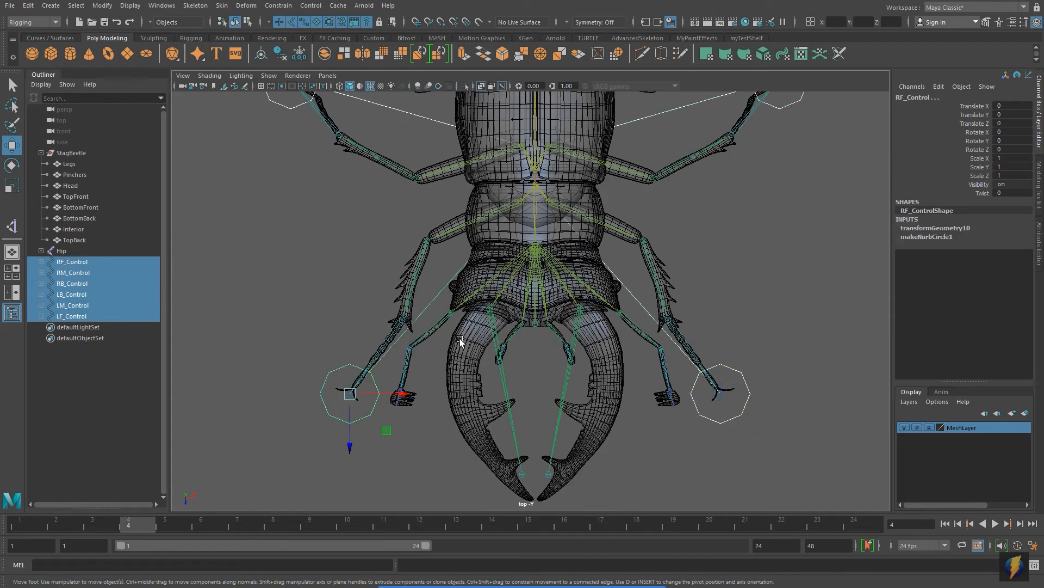
Switch to component selection and select the head-side control vertex on each of the six foot control circles.
key("F8")
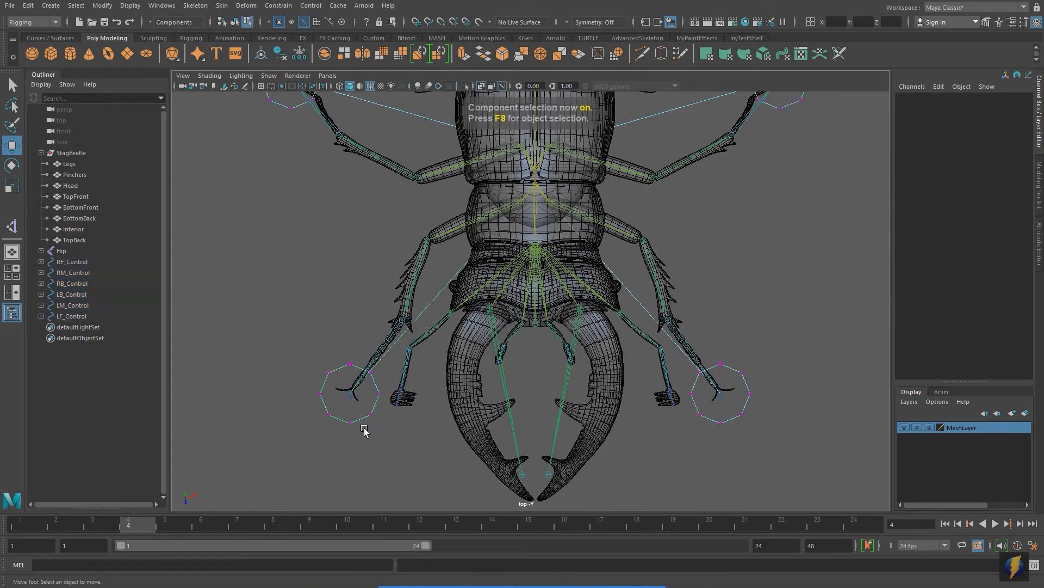
left_click_drag(346, 420, 358, 432)
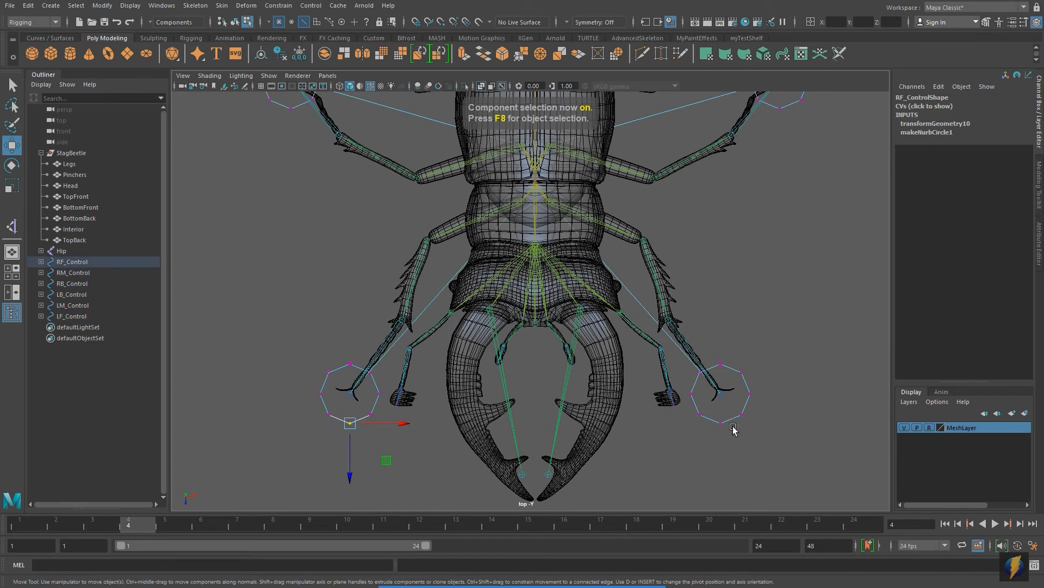
left_click_drag(718, 418, 728, 436)
middle_click_drag(784, 255, 754, 401, "alt")
left_click_drag(748, 243, 758, 270)
left_click_drag(253, 240, 274, 267)
middle_click_drag(430, 238, 419, 285, "alt")
left_click_drag(386, 231, 409, 266, "shift")
left_click_drag(590, 241, 614, 265, "shift")
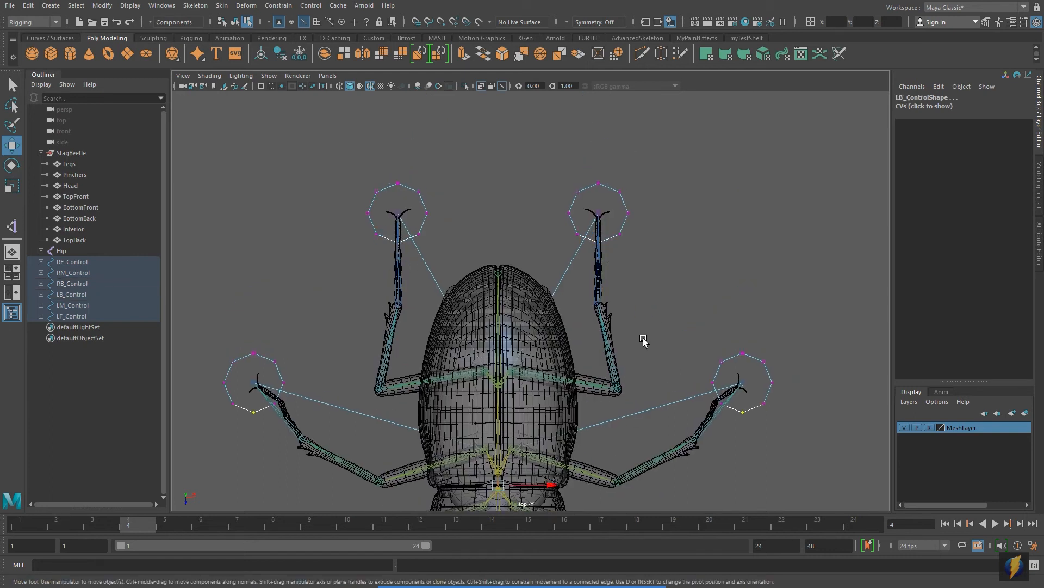
Pull the selected vertices forward in Z to give every foot control a pointed front, and return to object selection in the perspective view.
scroll(640, 383, "down", 3)
middle_click_drag(640, 383, 688, 201, "alt")
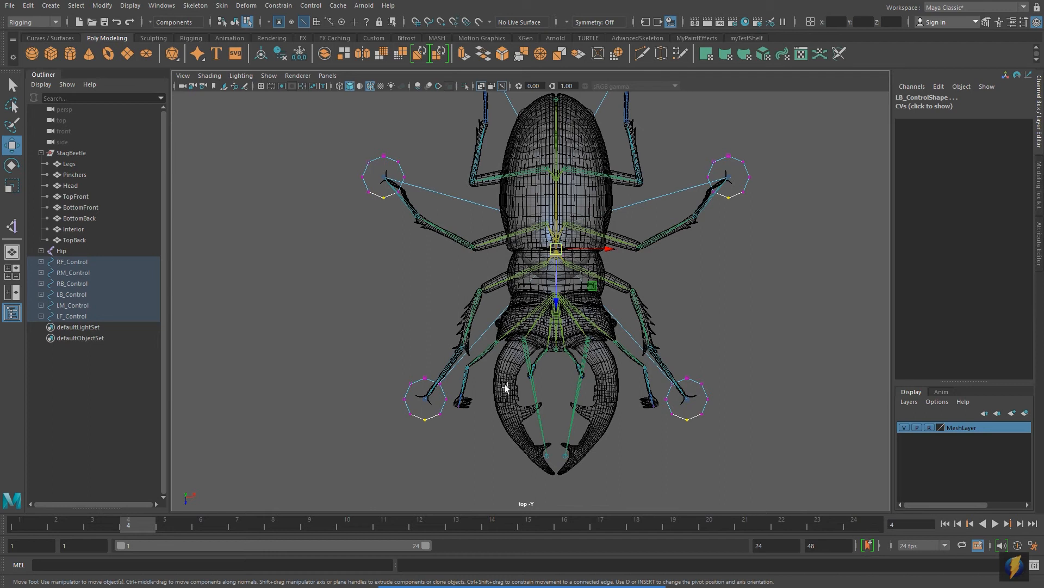
scroll(507, 397, "down", 2)
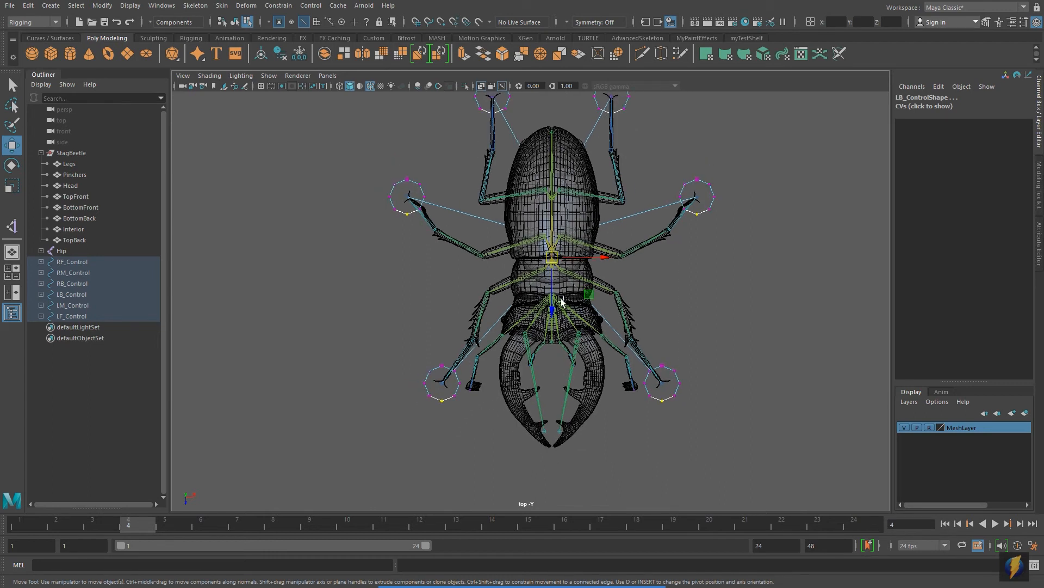
left_click_drag(552, 308, 555, 326)
key("F8")
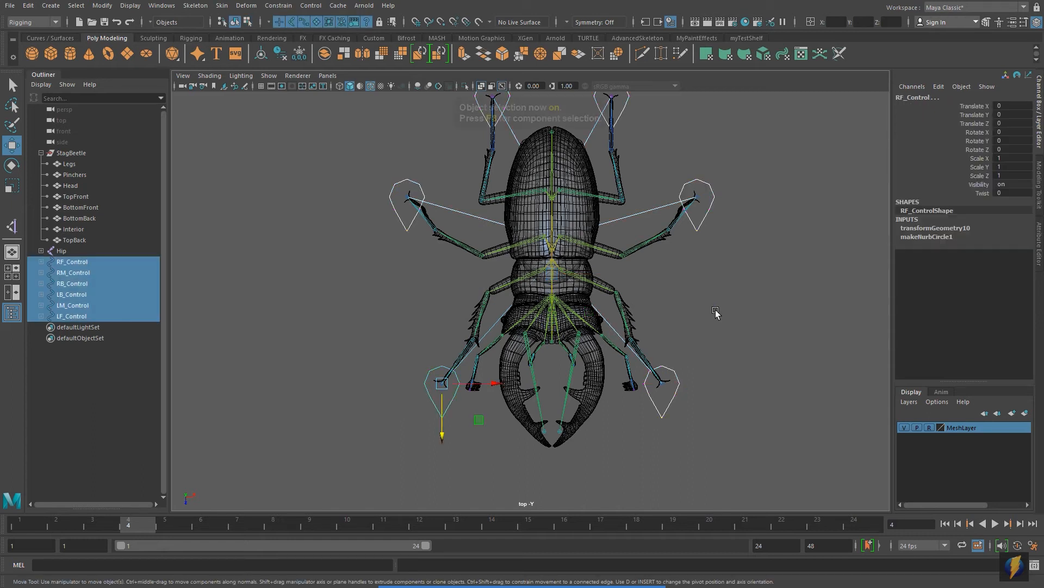
key("space")
key("space")
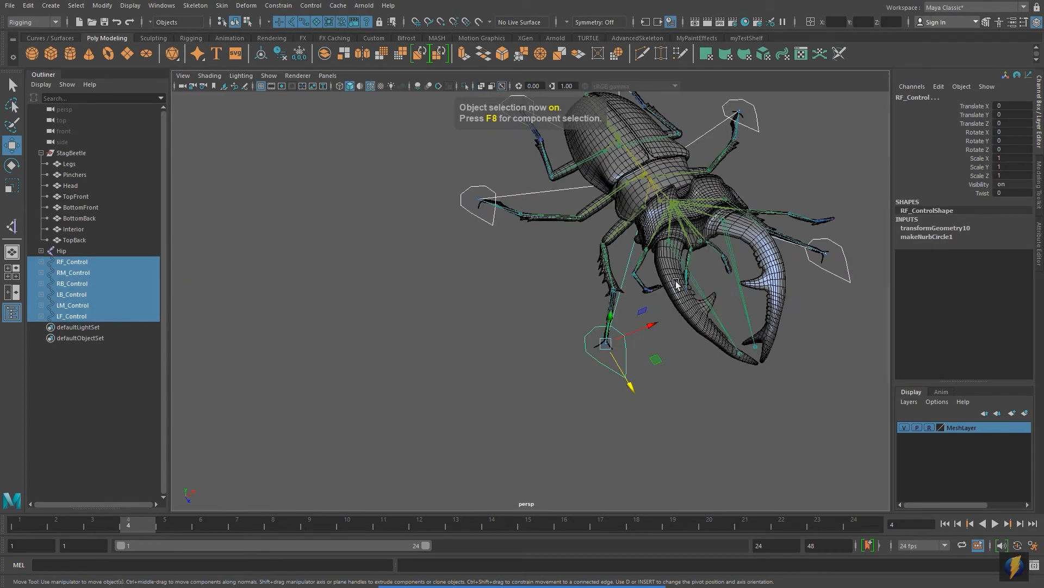
left_click(775, 392)
left_click_drag(756, 383, 691, 420, "alt")
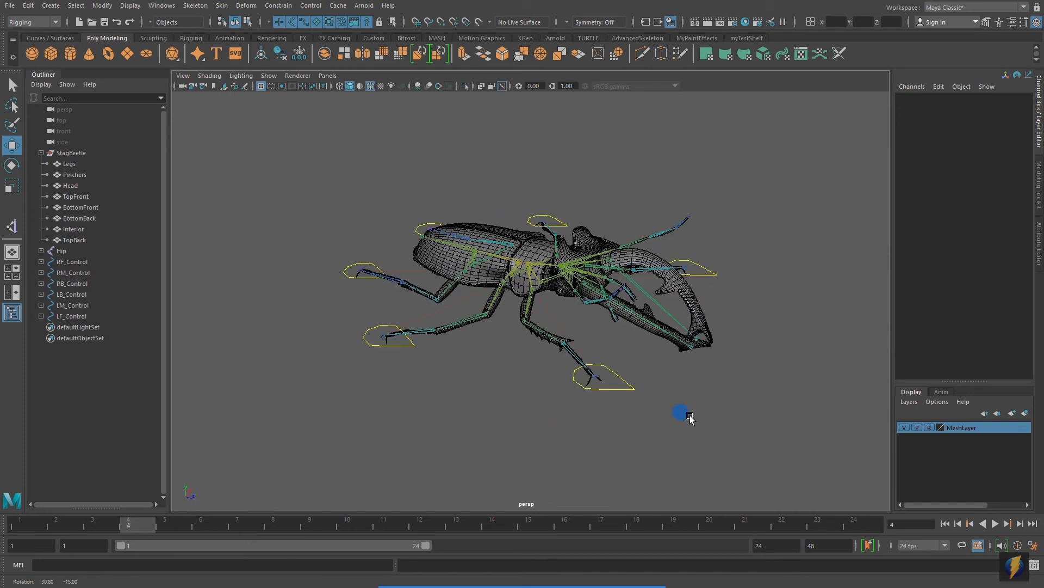
Select RF_Control and examine how the right front foot's claws sit relative to the control, comparing them with the middle foot.
left_click(628, 390)
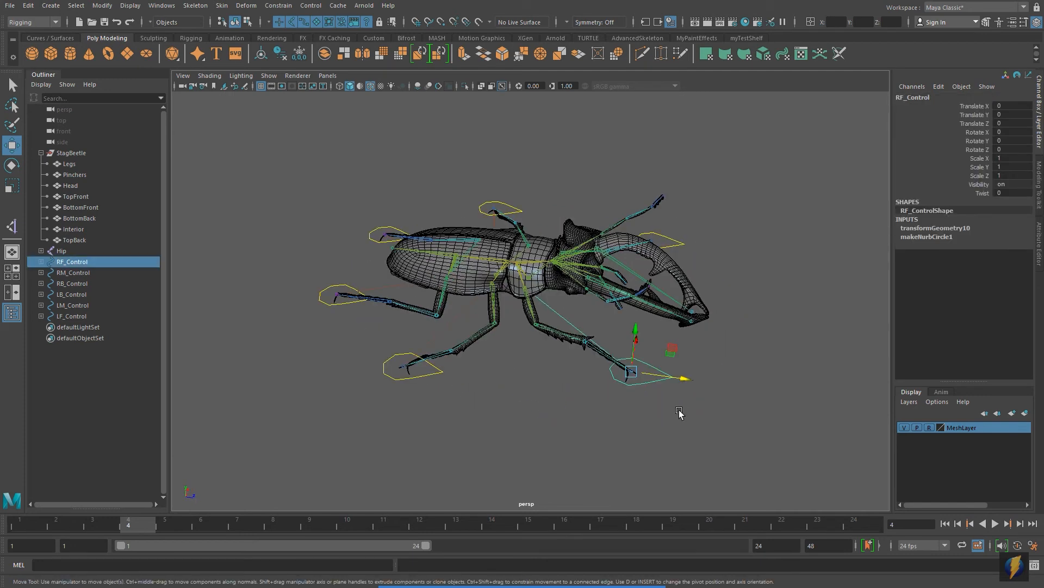
scroll(681, 415, "up", 3)
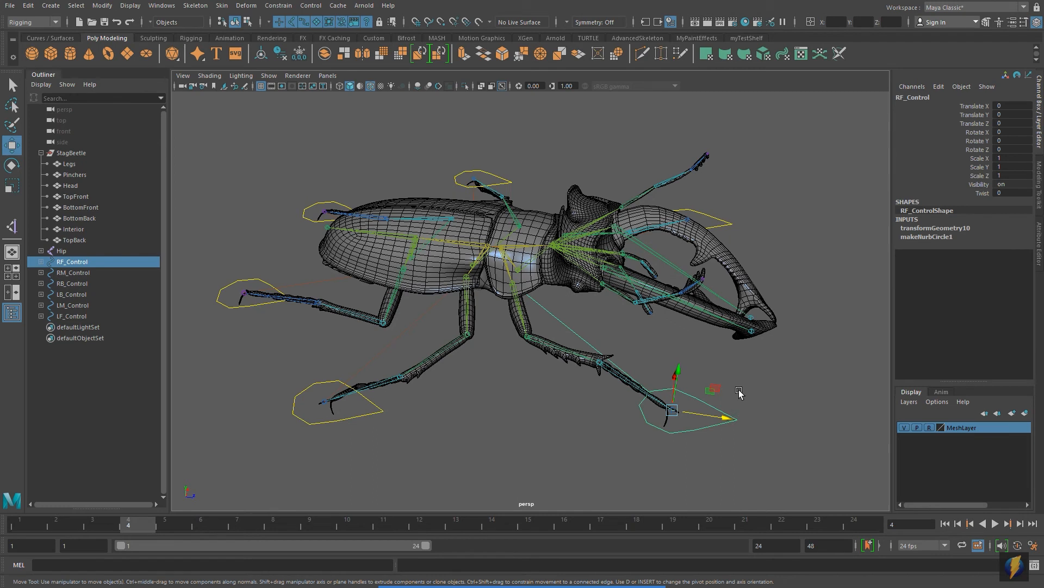
left_click_drag(739, 393, 737, 389, "alt")
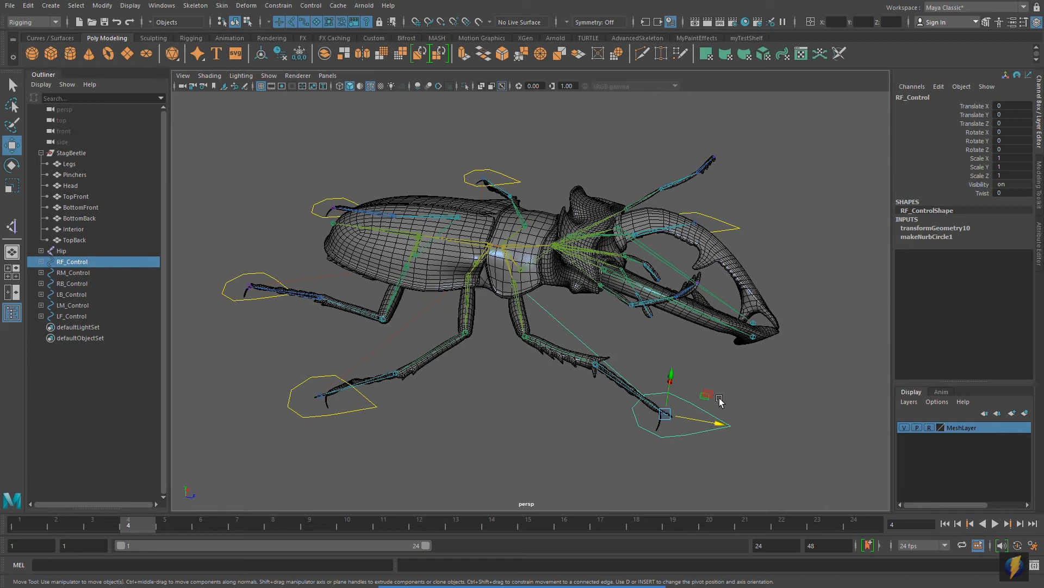
left_click_drag(720, 401, 643, 376, "alt")
scroll(647, 435, "up", 4)
middle_click_drag(636, 435, 688, 357, "alt")
scroll(667, 418, "up", 6)
left_click_drag(667, 417, 567, 368, "alt")
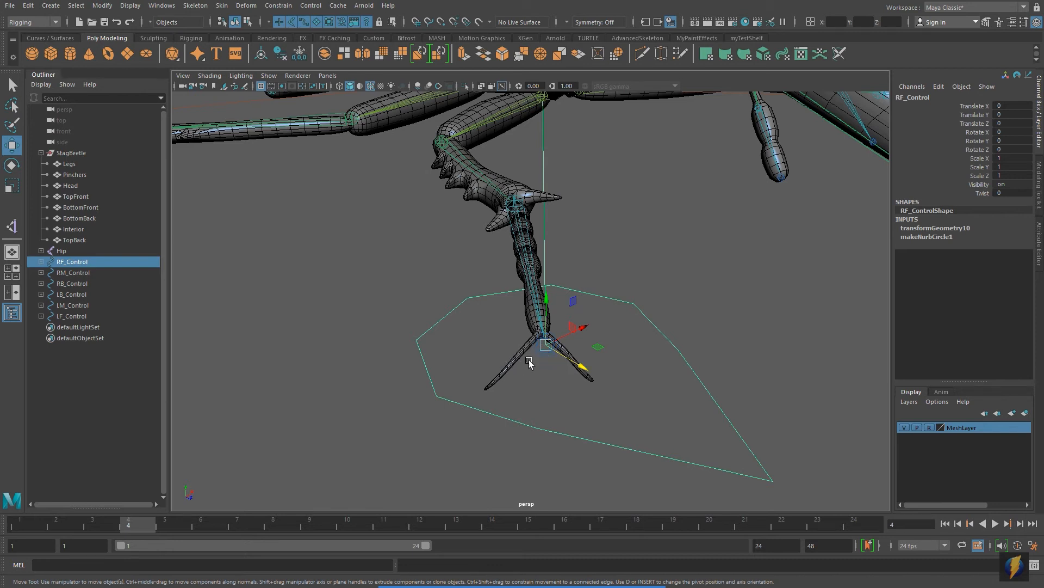
middle_click_drag(452, 324, 742, 384, "alt")
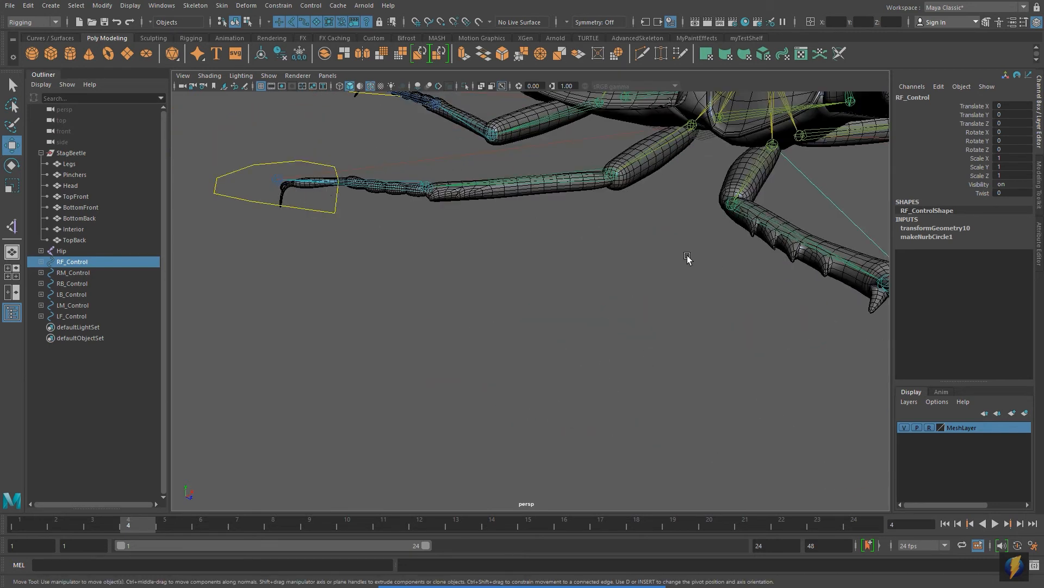
middle_click_drag(700, 260, 450, 240, "alt")
middle_click_drag(691, 438, 631, 337, "alt")
right_click_drag(631, 336, 643, 384, "alt")
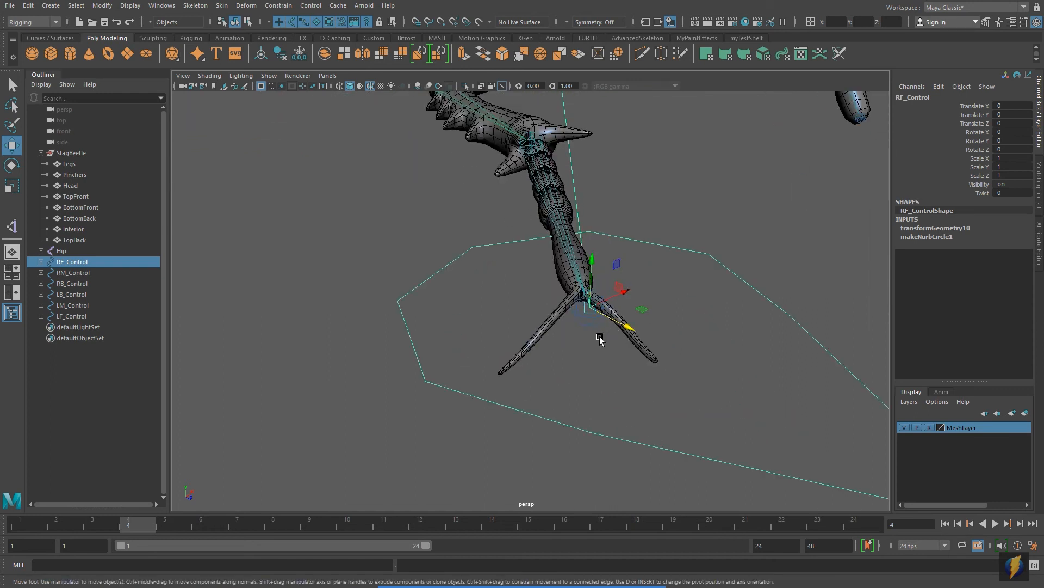
Try shifting RF_Control in Y to test the foot's height, and undo each move.
mouse_move(594, 266)
left_mouse_down()
mouse_move(611, 137)
mouse_move(612, 264)
left_mouse_up()
key("ctrl+z")
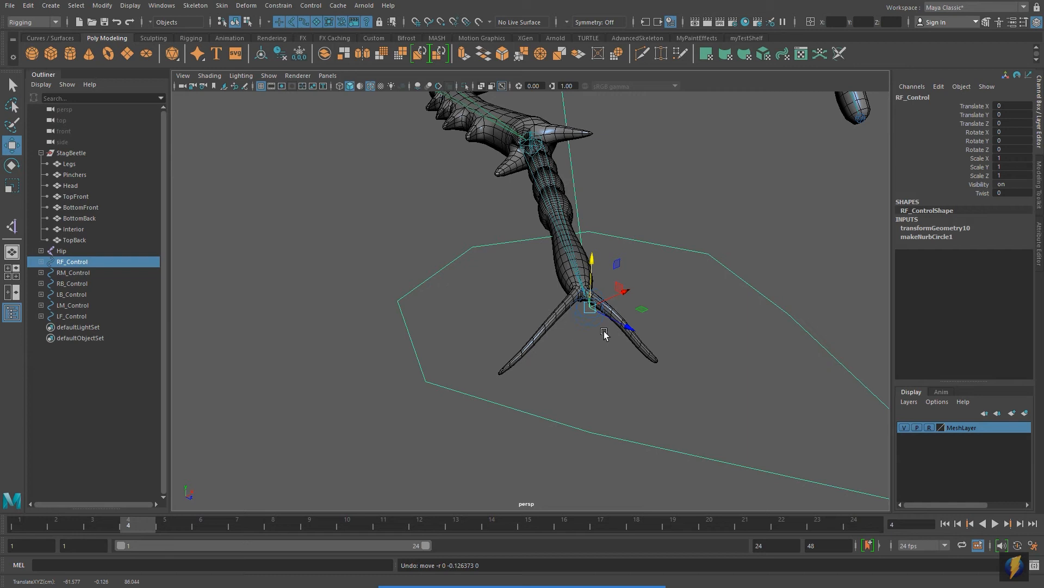
left_click_drag(592, 264, 589, 313)
key("ctrl+z")
Create a NURBS circle at the beetle's centre and scale it uniformly to about 59.4.
key("a")
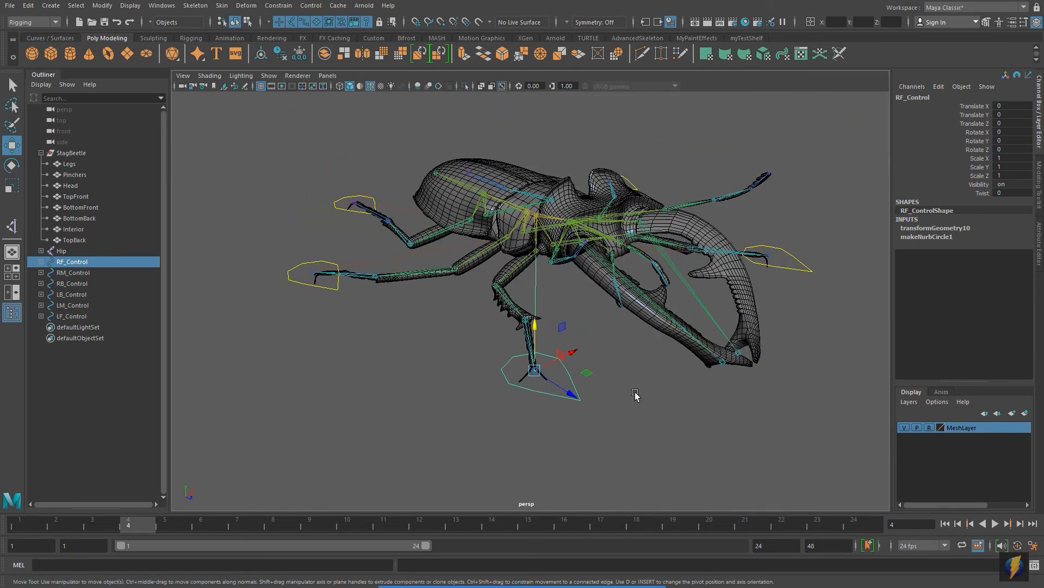
scroll(589, 334, "down", 4)
left_click_drag(589, 335, 645, 303, "alt")
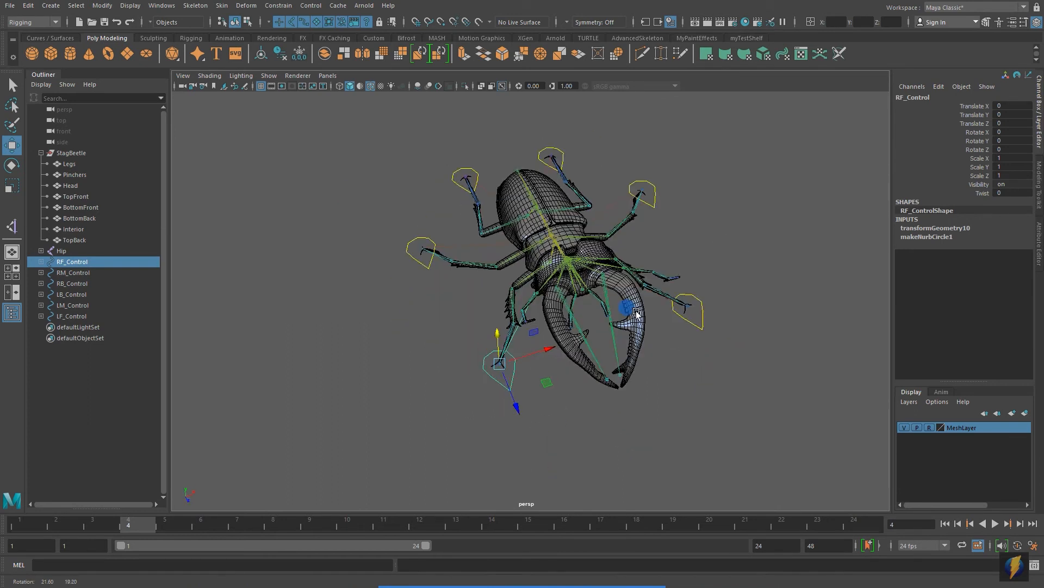
middle_click_drag(645, 303, 593, 356, "alt")
left_click_drag(593, 357, 606, 347, "alt")
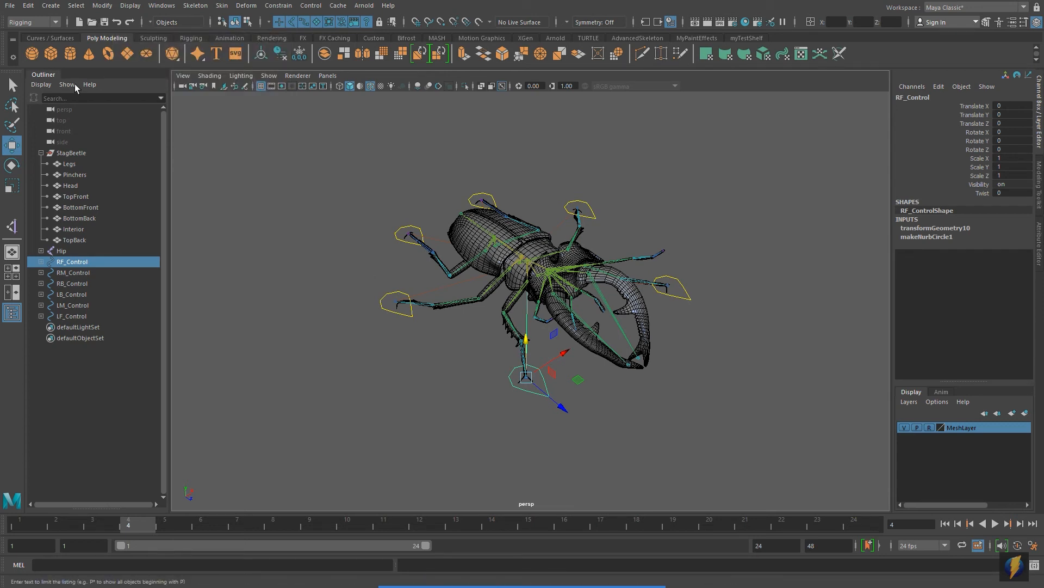
left_click(53, 7)
mouse_move(117, 33)
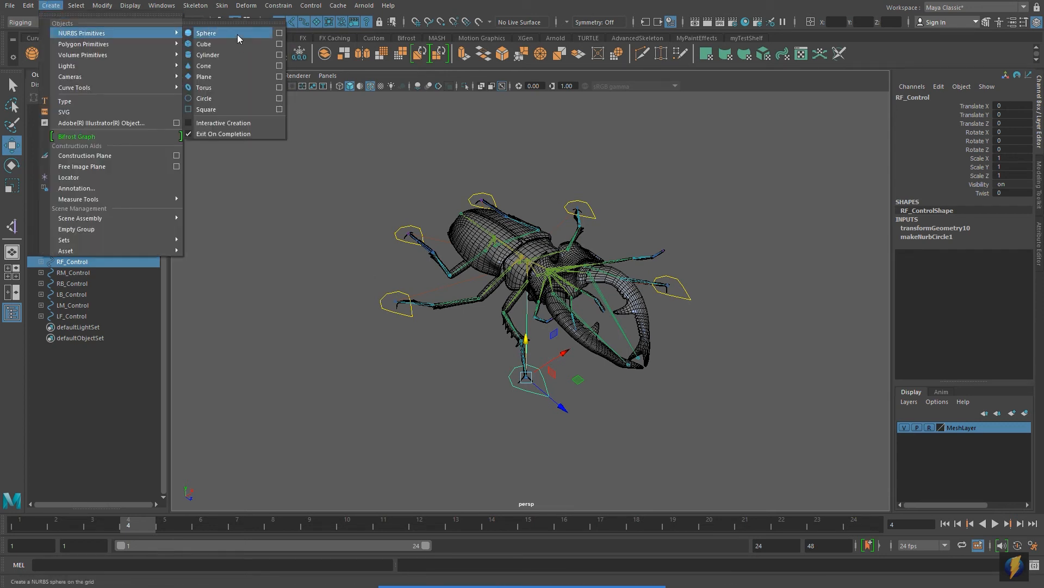
left_click(213, 99)
left_click(12, 186)
left_click_drag(510, 264, 643, 262)
left_click_drag(587, 280, 648, 262, "alt")
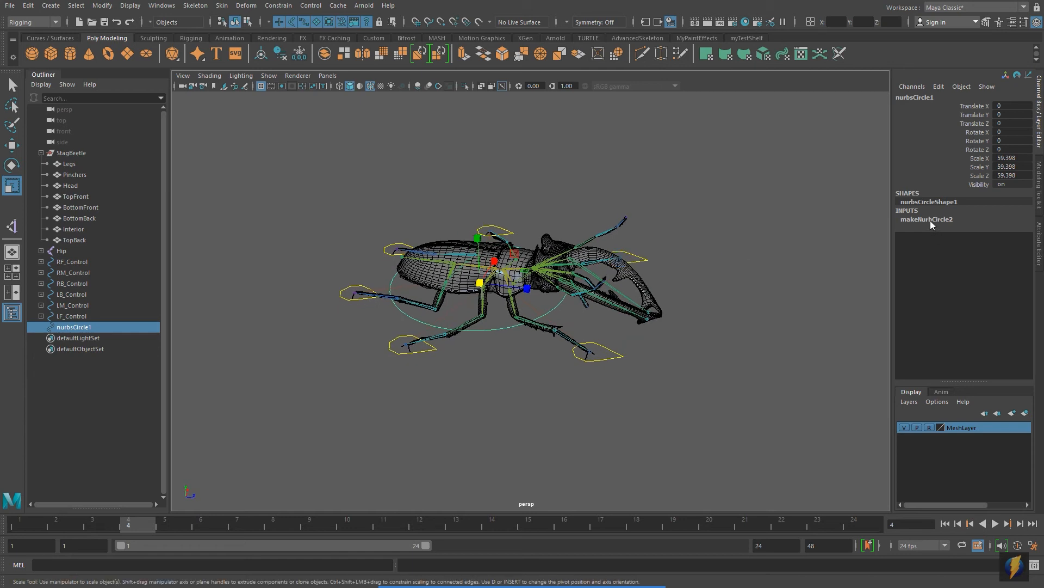
Set the new circle's degree to Linear so its outline has straight segments.
left_click(927, 219)
left_click(1002, 297)
left_click(1006, 307)
left_click_drag(687, 284, 660, 322, "alt")
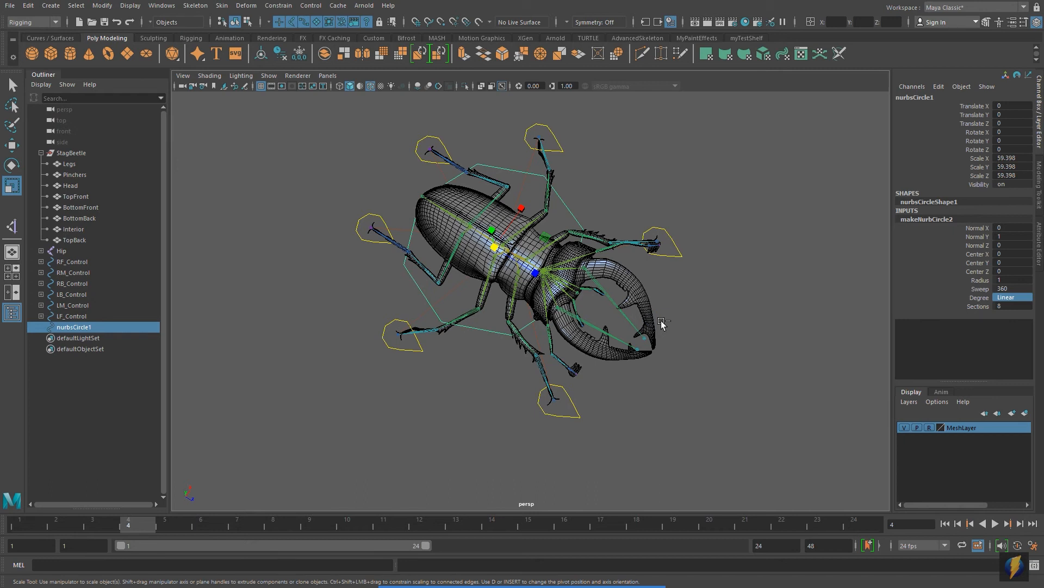
Enable drawing overrides on the large central circle's shape and set its index color to red.
key("ctrl+a")
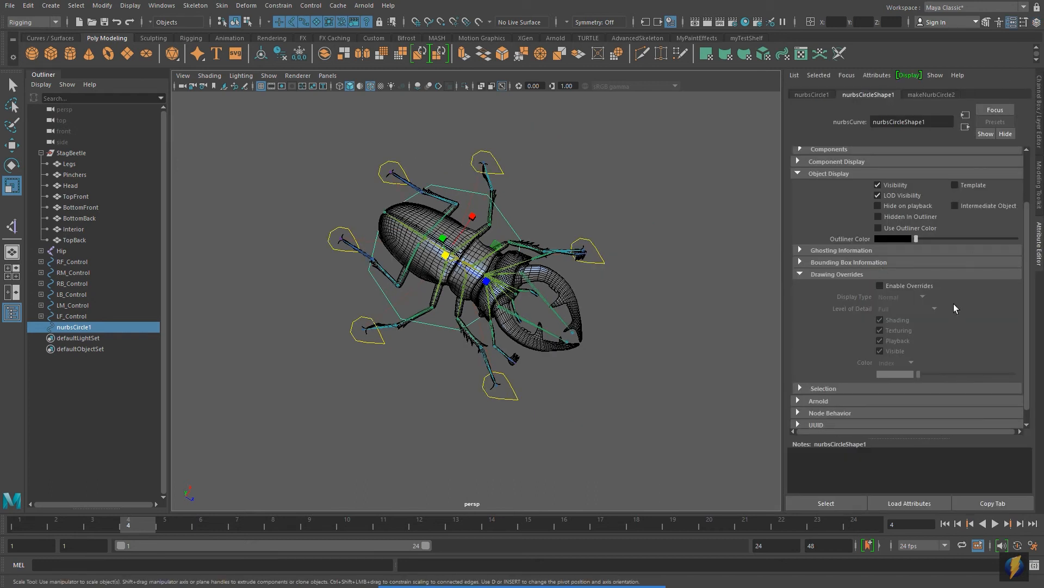
left_click(880, 285)
scroll(981, 308, "down", 1)
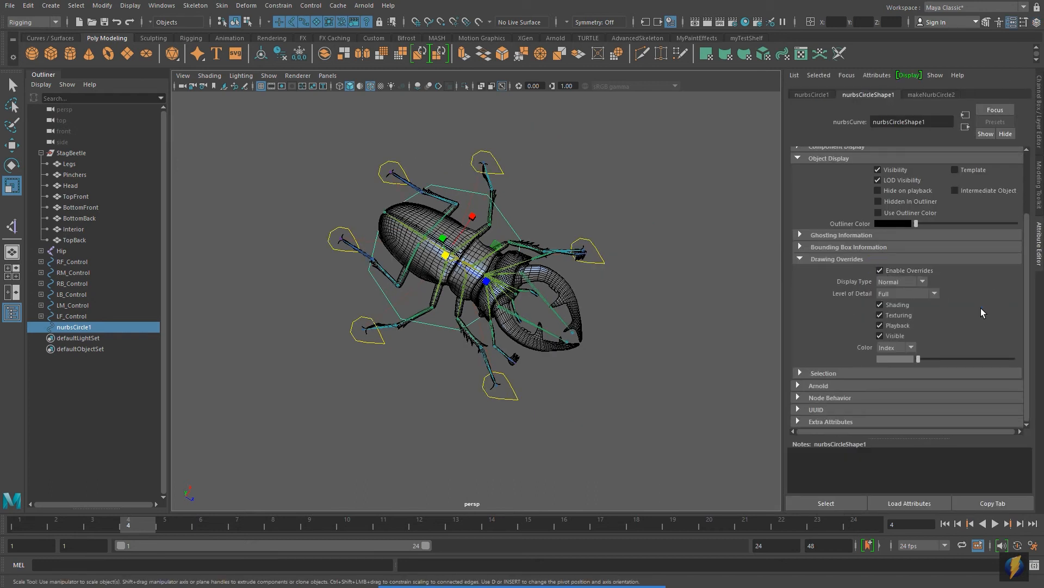
mouse_move(922, 358)
left_mouse_down()
mouse_move(1005, 360)
mouse_move(958, 358)
left_mouse_up()
left_click(627, 353)
left_click_drag(628, 353, 606, 341, "alt")
scroll(606, 340, "up", 8)
scroll(612, 339, "down", 5)
left_click_drag(518, 319, 501, 323, "alt")
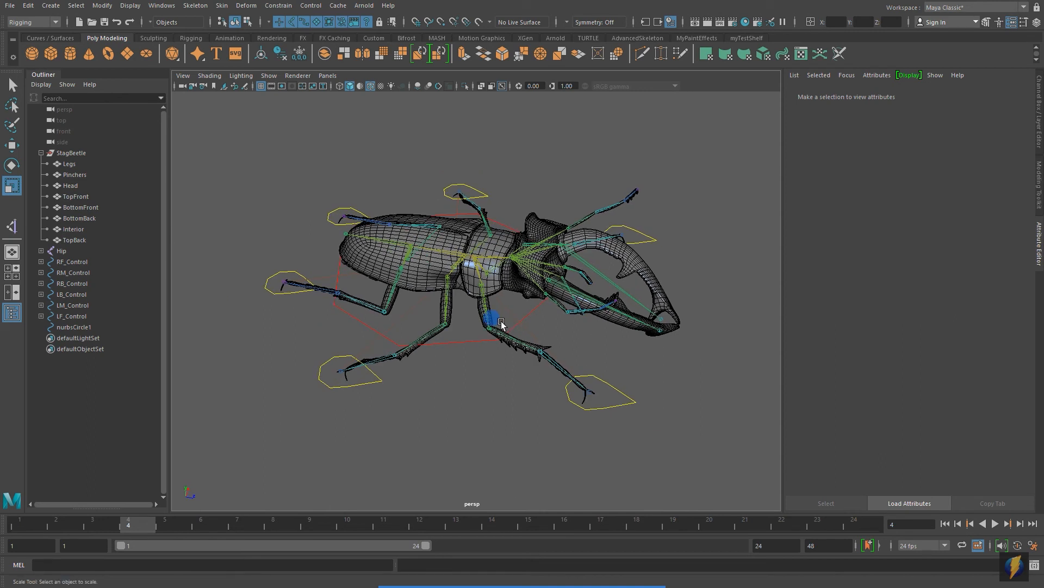
Select the large red central circle and rename it Main.
left_click(62, 251)
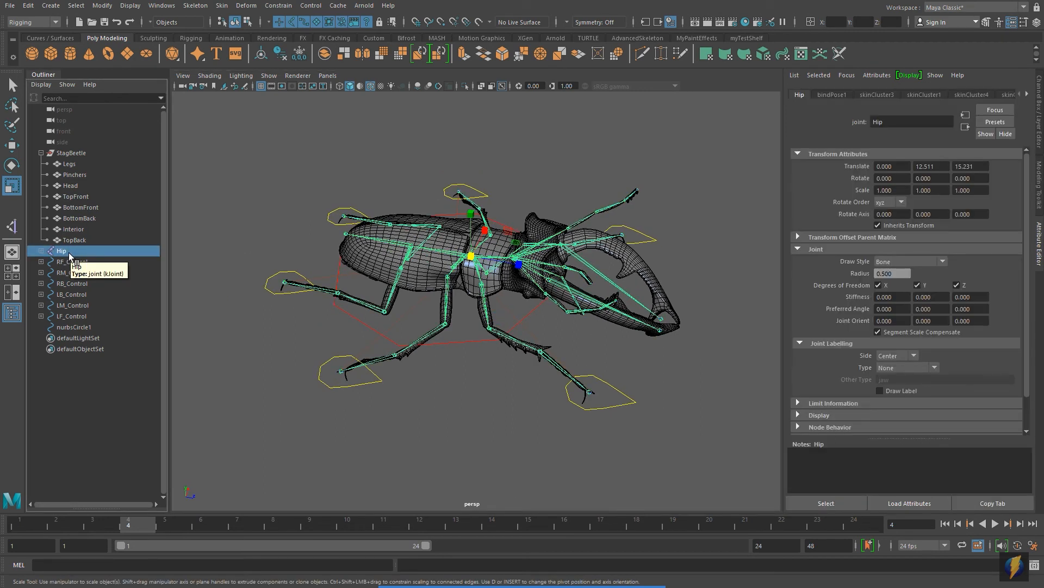
left_click(71, 327)
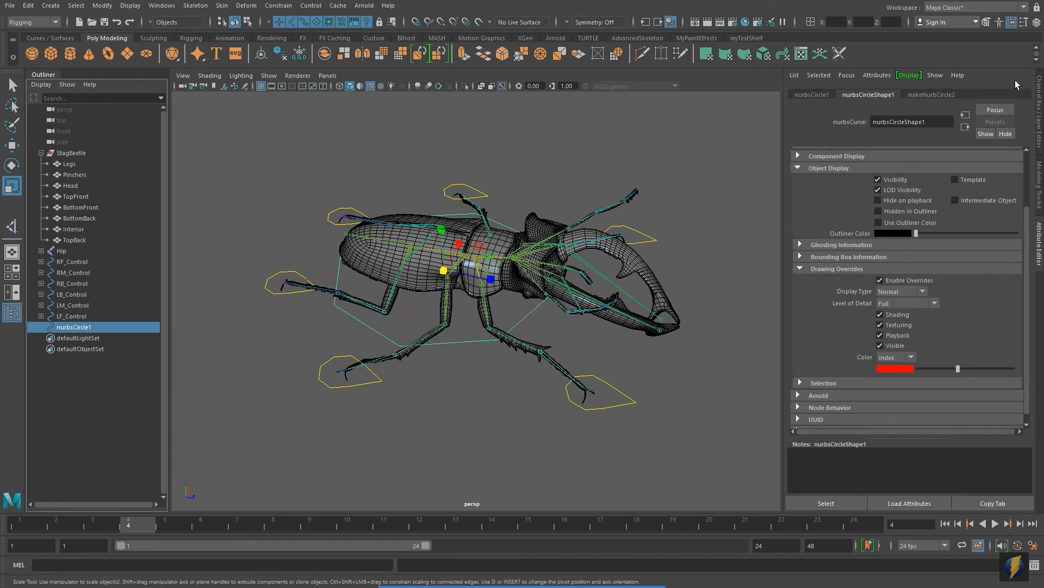
left_click(1040, 102)
left_click(945, 98)
type("Ma")
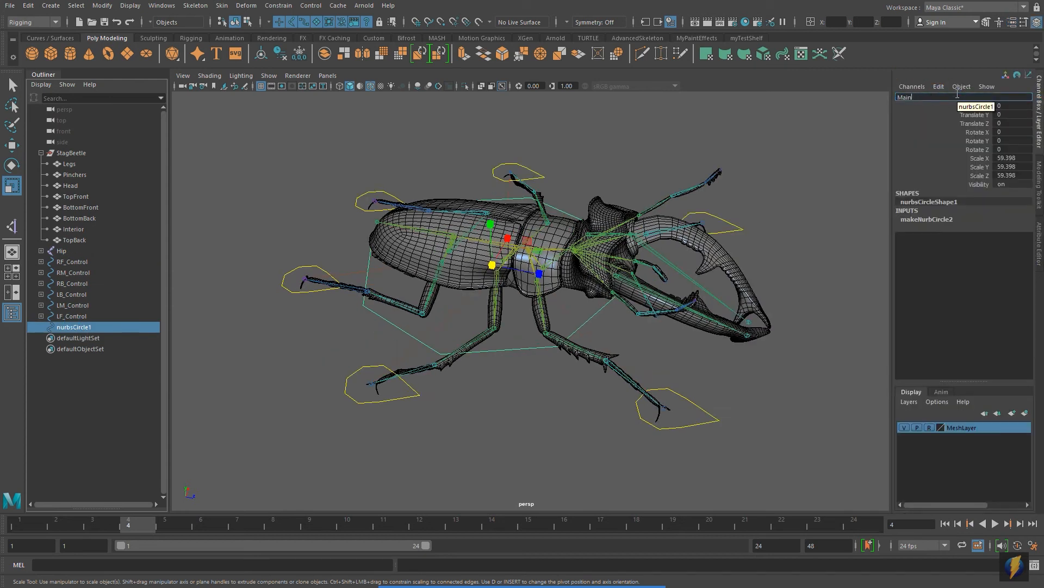
type("in")
key("Return")
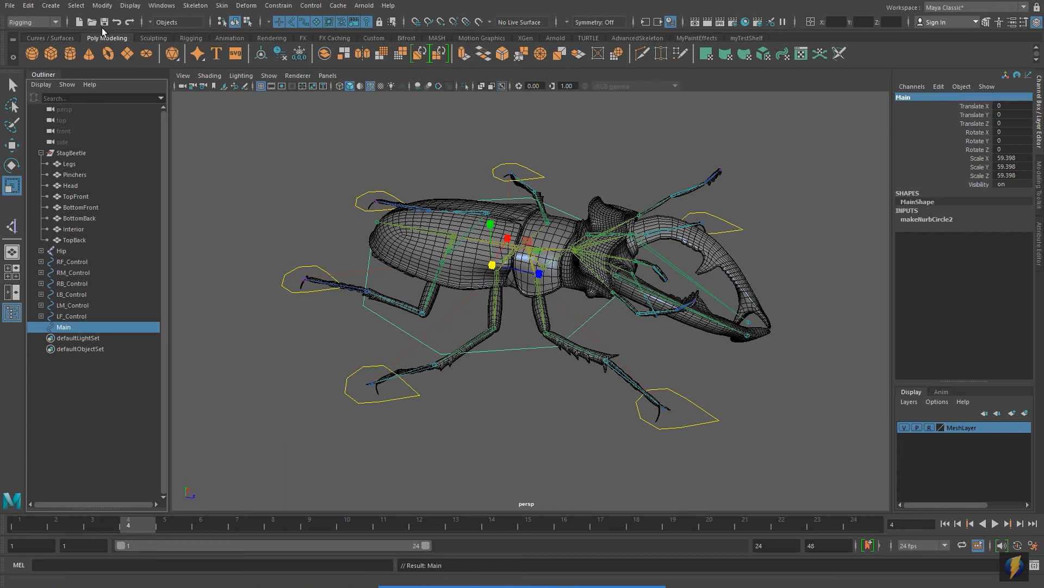
Freeze the transformations of the Main control curve.
left_click(102, 6)
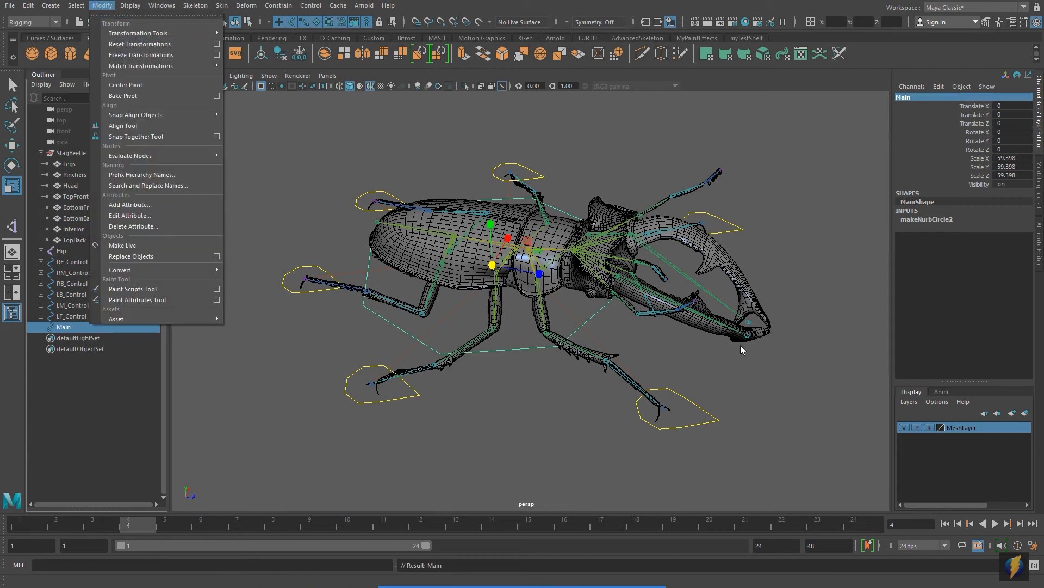
mouse_move(757, 356)
left_mouse_down()
mouse_move(976, 164)
mouse_move(1004, 171)
left_mouse_up()
left_click(101, 7)
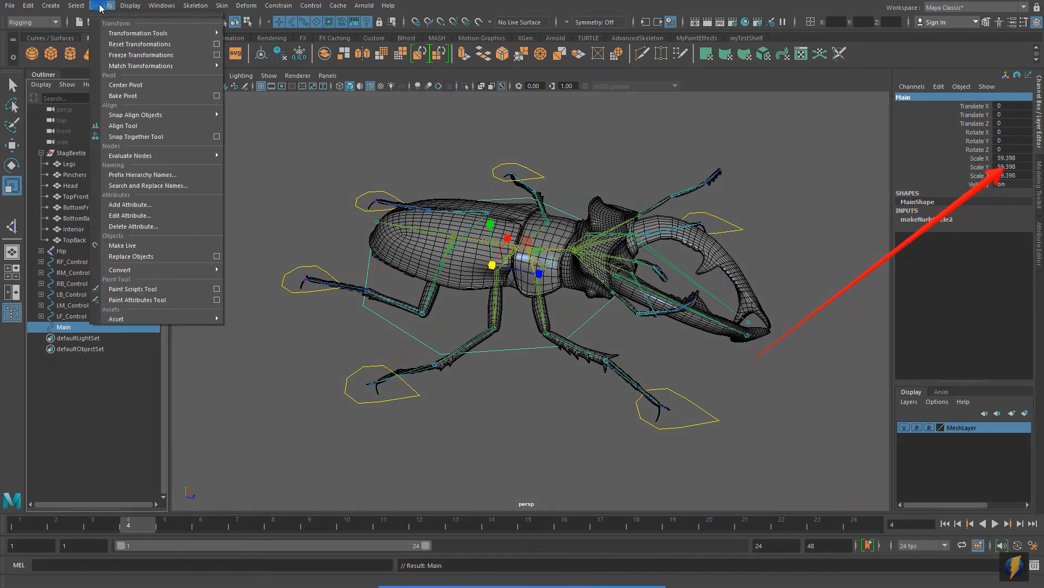
left_click(141, 55)
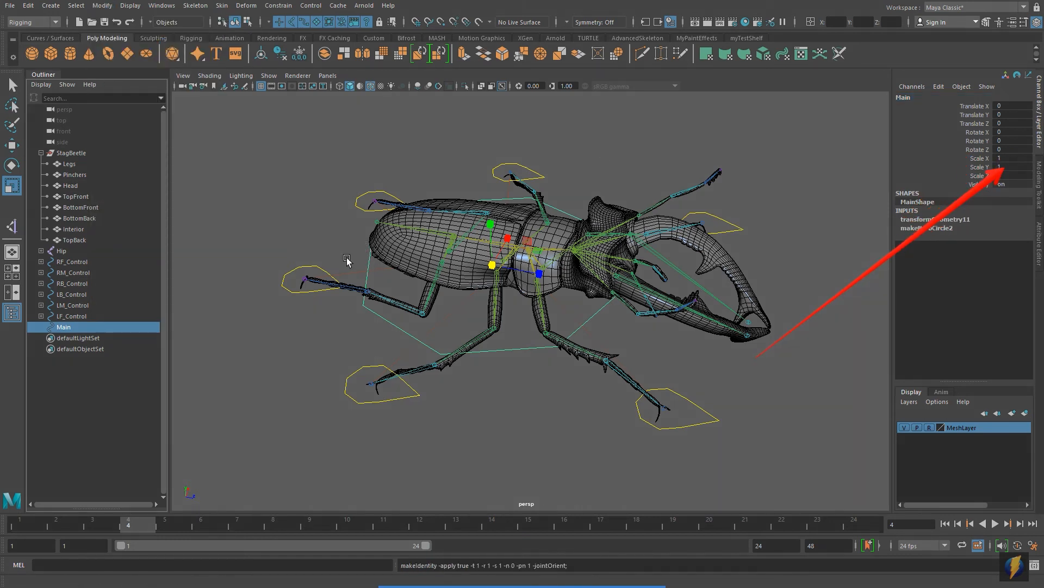
Parent the Hip joint and all six foot controls, RF_Control through LF_Control, under Main.
left_click(63, 250)
middle_click_drag(73, 249, 70, 329)
left_click(80, 251)
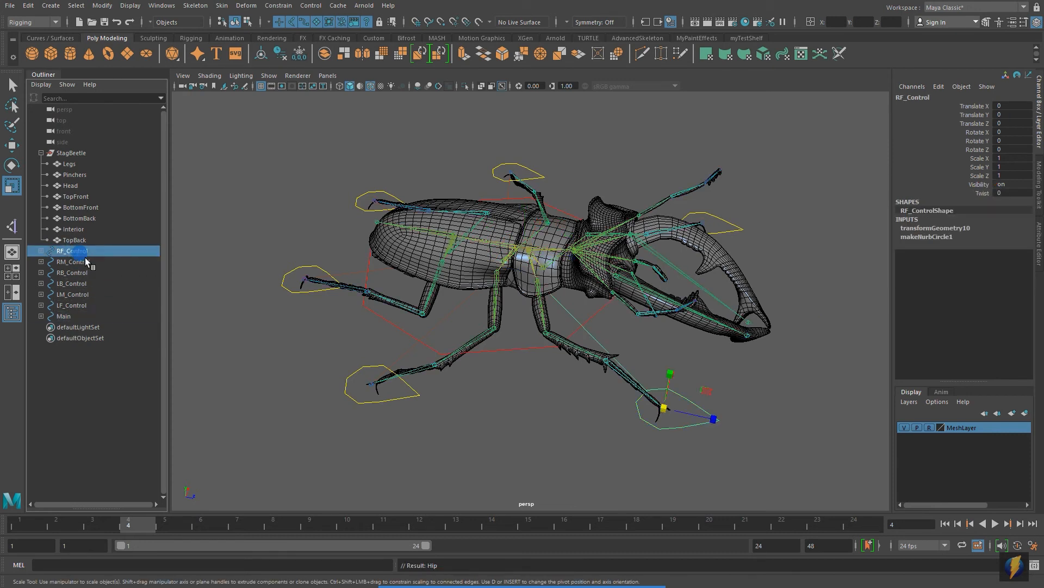
left_click(82, 304, "shift")
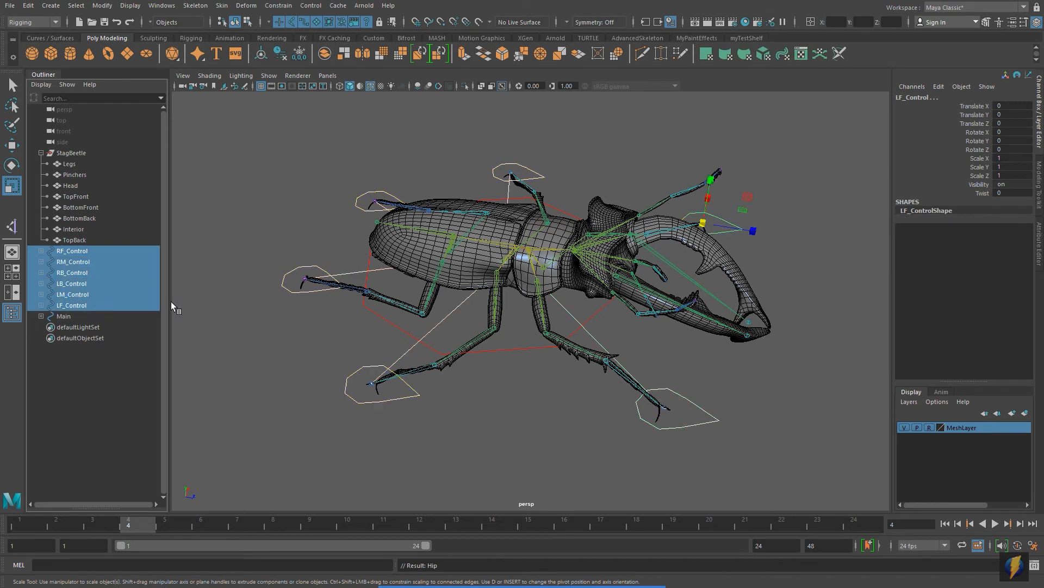
middle_click_drag(68, 278, 75, 321)
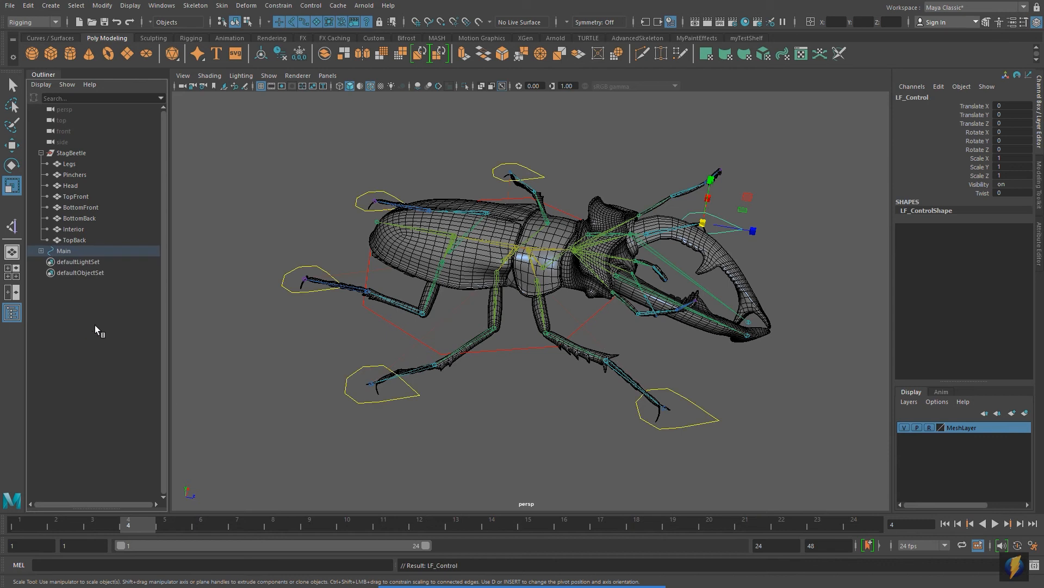
left_click_drag(464, 346, 430, 350, "alt")
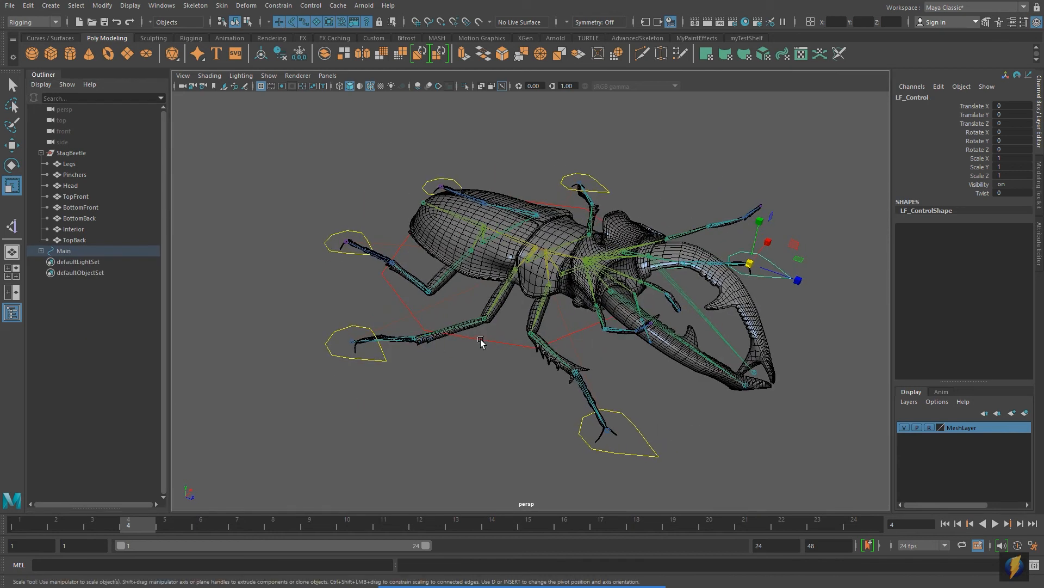
Select Main, try moving it to test that it carries the whole rig, and undo the move.
left_click(481, 341)
scroll(456, 380, "down", 5)
left_click_drag(427, 376, 450, 345, "alt")
key("w")
left_click_drag(523, 305, 574, 375)
key("ctrl+z")
left_click_drag(593, 278, 535, 384, "alt")
scroll(534, 385, "up", 2)
Try uniformly scaling Main to test how the whole beetle resizes, and undo each scale.
key("r")
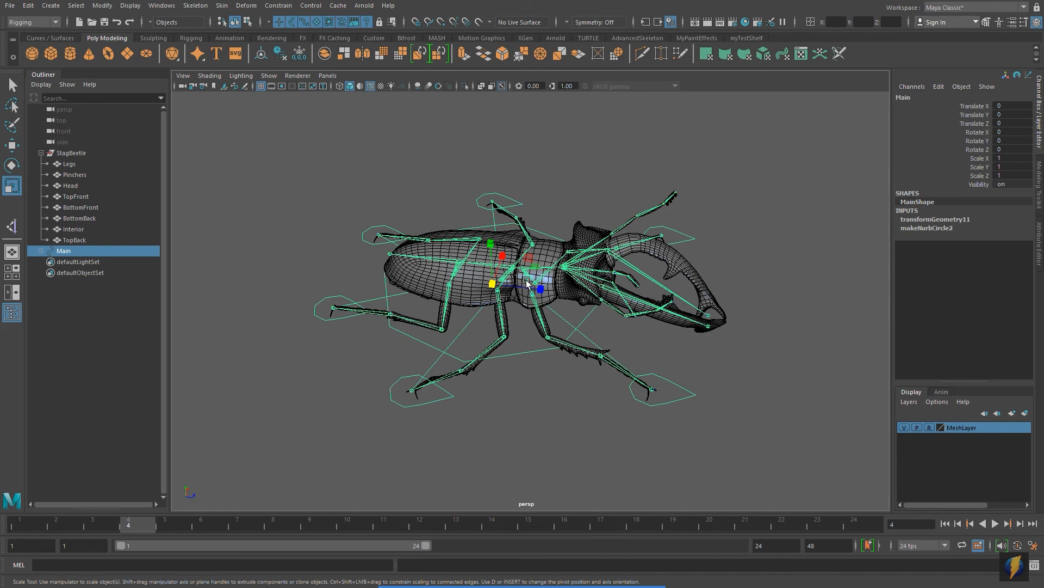
left_click_drag(493, 283, 556, 351)
key("ctrl+z")
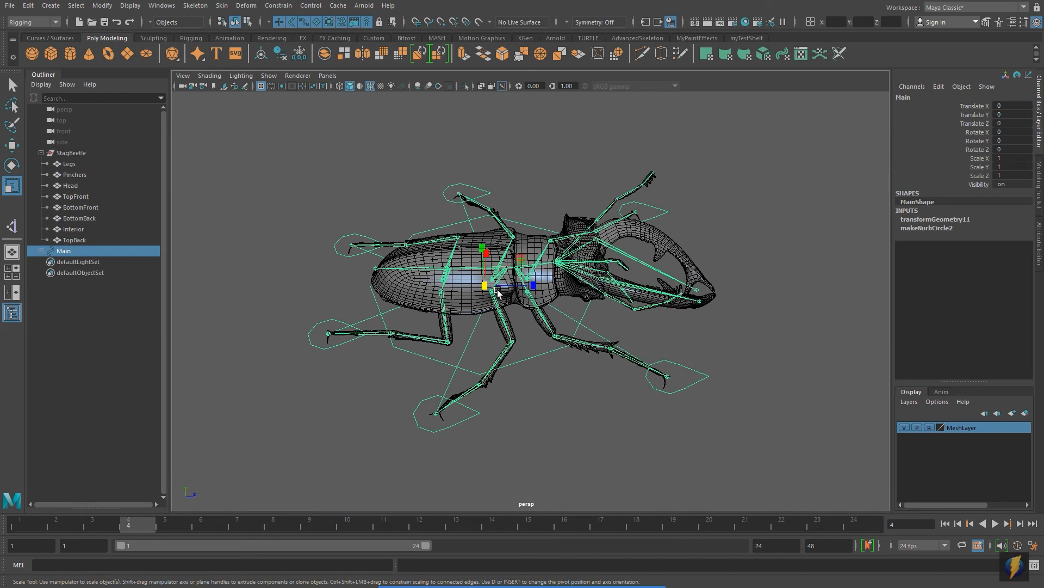
left_click_drag(483, 287, 813, 283)
key("ctrl+z")
left_click_drag(506, 326, 532, 334, "alt")
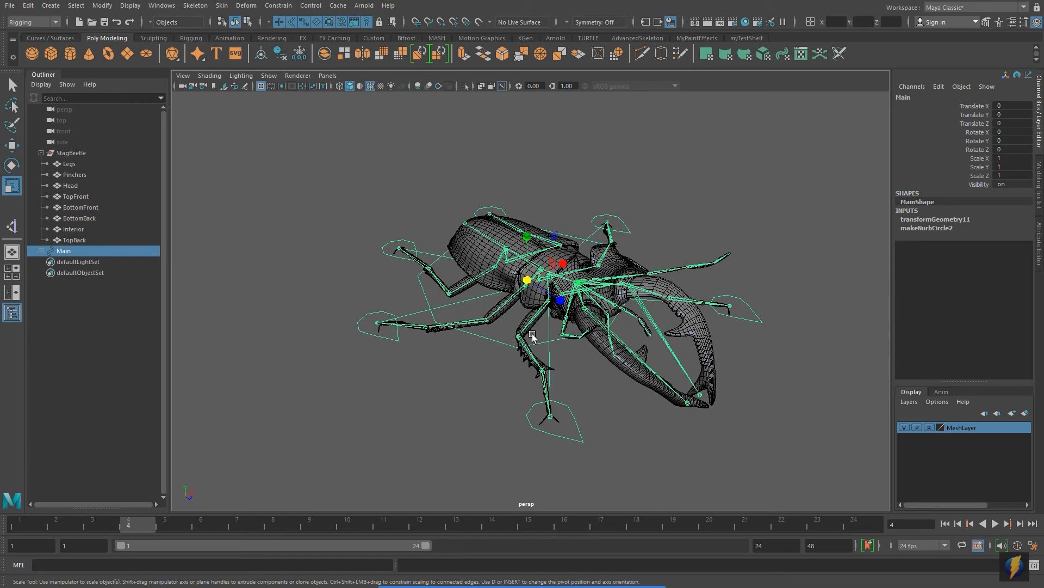
left_click_drag(487, 299, 503, 288, "alt")
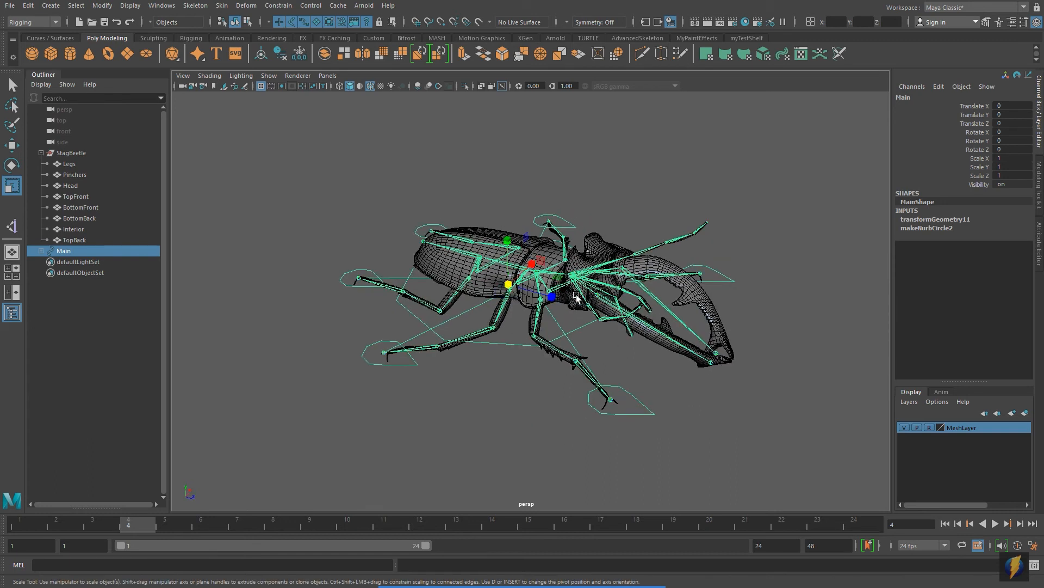
left_click_drag(384, 344, 402, 346, "alt")
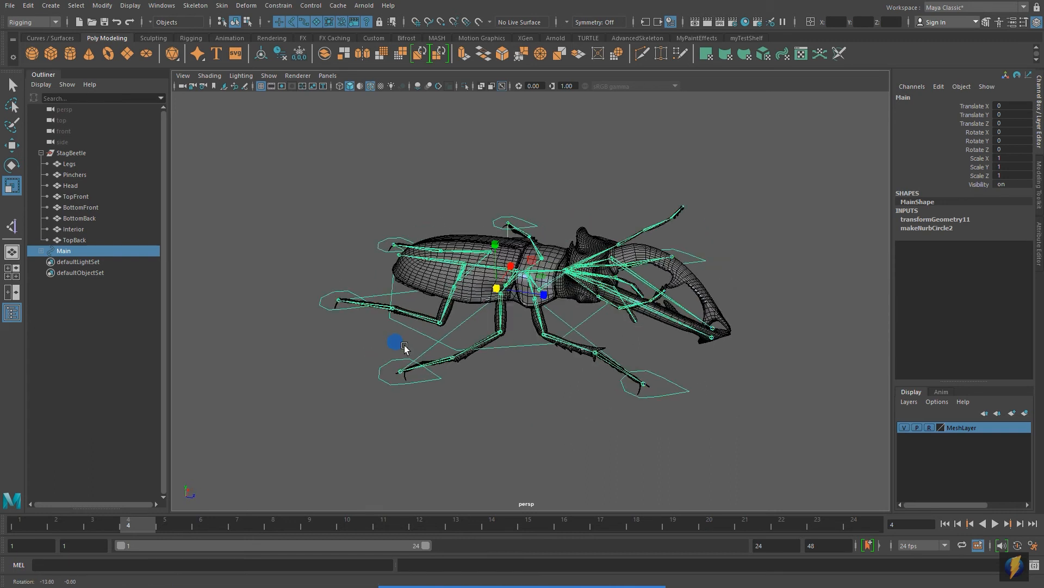
Try moving Main forward and back along Z, and undo the moves.
key("w")
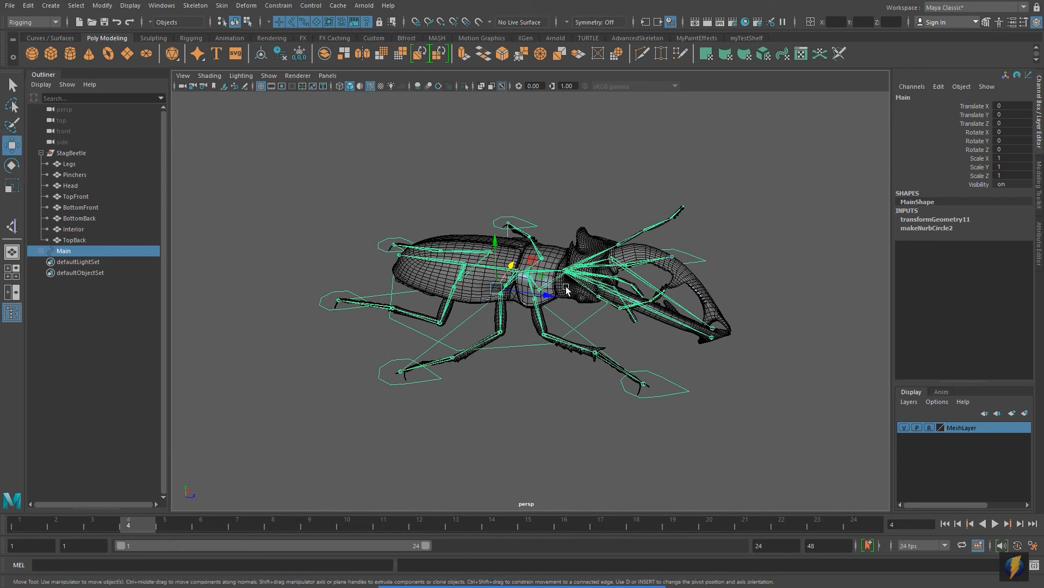
left_click_drag(549, 294, 882, 341)
key("ctrl+z")
key("ctrl+z")
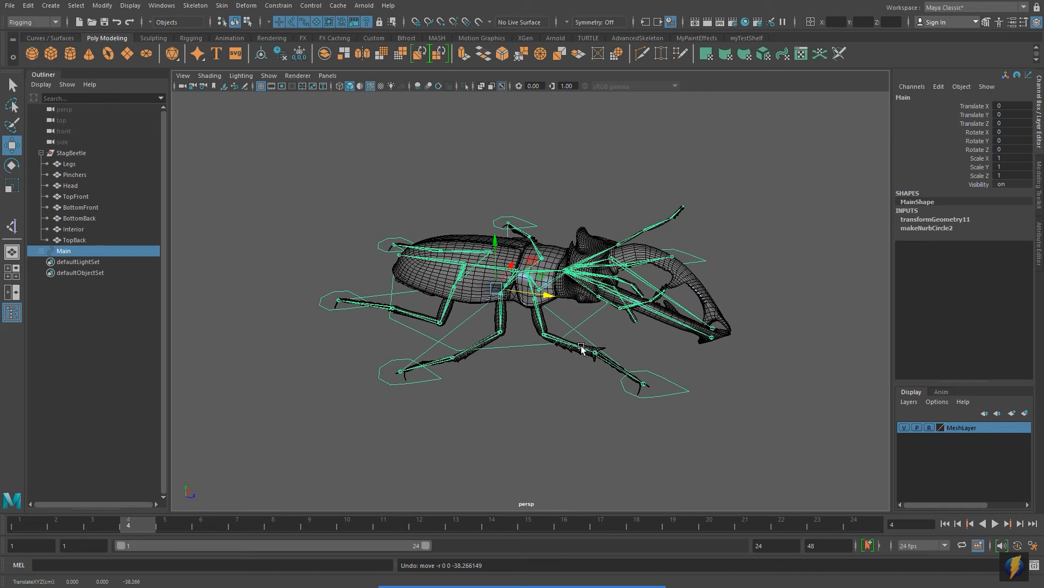
Expand Main's hierarchy, try moving the Hip joint in Y to test the body against the planted feet, and undo it.
left_click(51, 251)
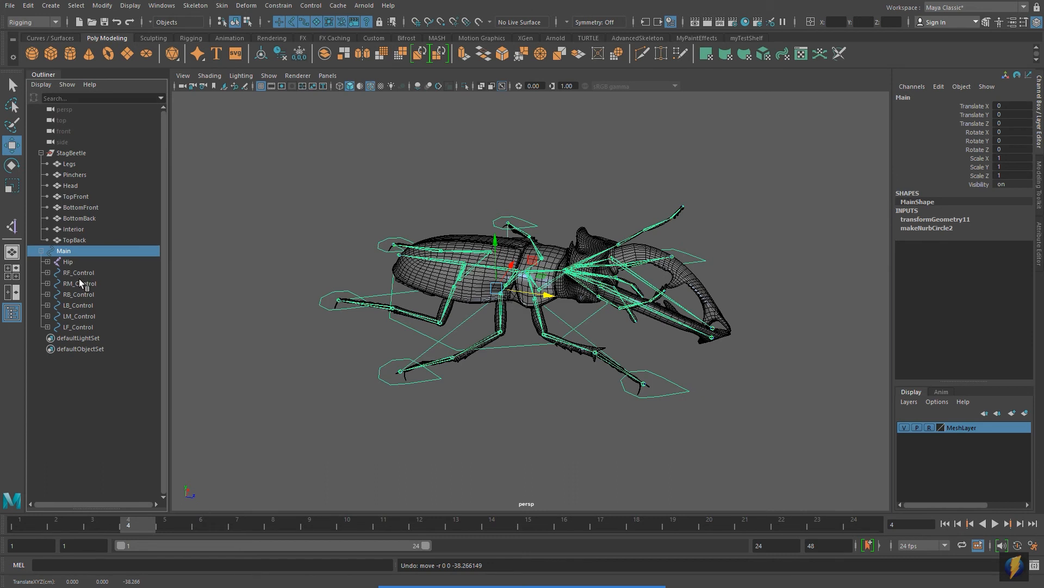
left_click(66, 262)
left_click_drag(460, 272, 507, 291, "alt")
left_click_drag(566, 267, 582, 291)
mouse_move(517, 222)
left_mouse_down()
mouse_move(508, 187)
mouse_move(510, 213)
left_mouse_up()
key("ctrl+z")
Select RF_Control, try moving the right front foot freely, and undo the move.
left_click(70, 274)
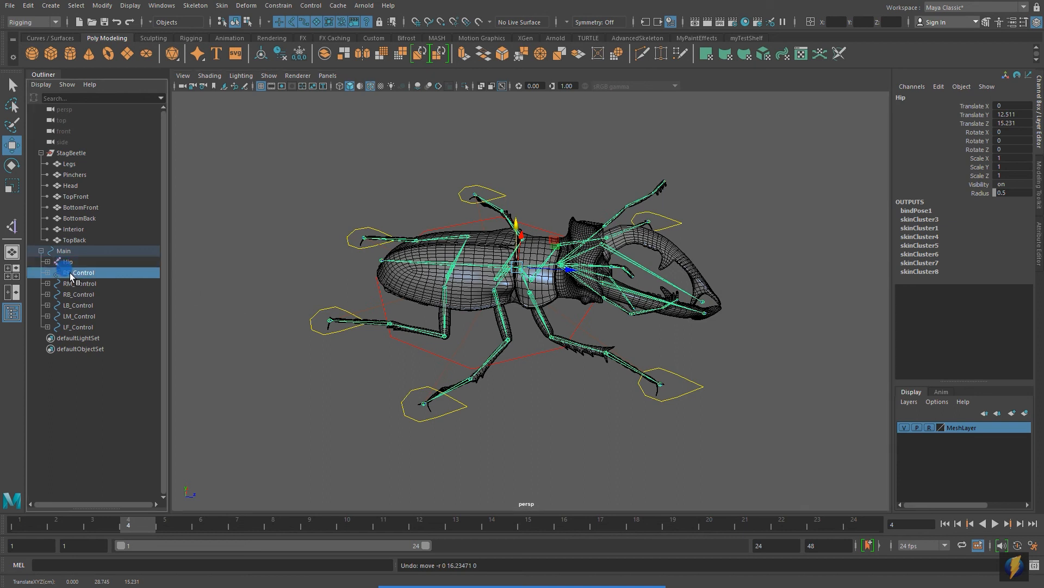
mouse_move(659, 384)
left_mouse_down()
mouse_move(591, 389)
mouse_move(643, 375)
mouse_move(601, 344)
mouse_move(645, 376)
left_mouse_up()
key("ctrl+z")
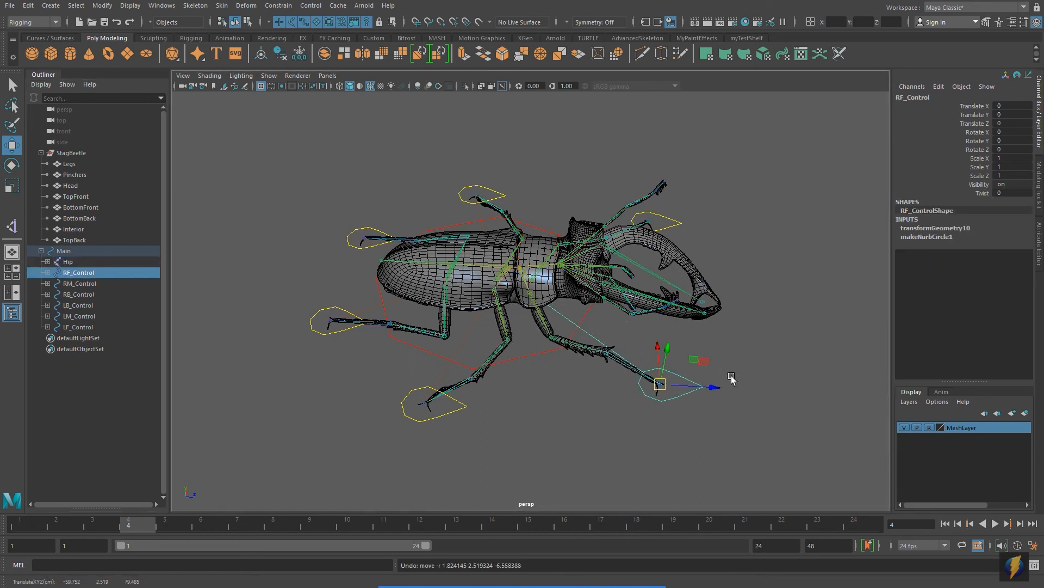
Examine the right front foot control and the rest of the rig from several angles.
left_click_drag(692, 297, 552, 308, "alt")
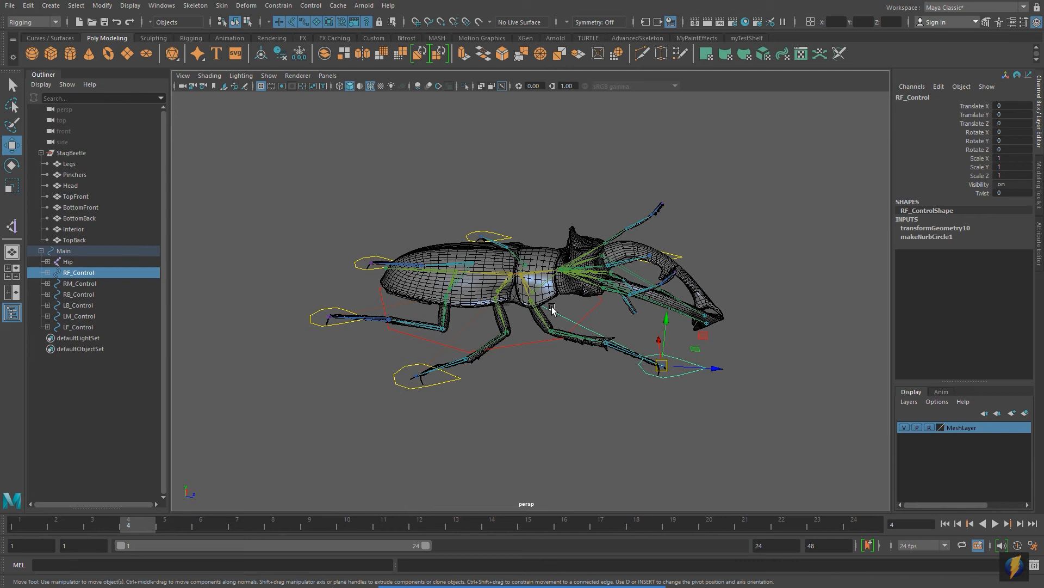
left_click_drag(570, 298, 525, 334, "alt")
scroll(572, 330, "up", 4)
left_click(754, 455)
left_click(739, 476)
mouse_move(787, 475)
left_mouse_down("alt")
mouse_move(808, 463)
mouse_move(794, 465)
left_mouse_up("alt")
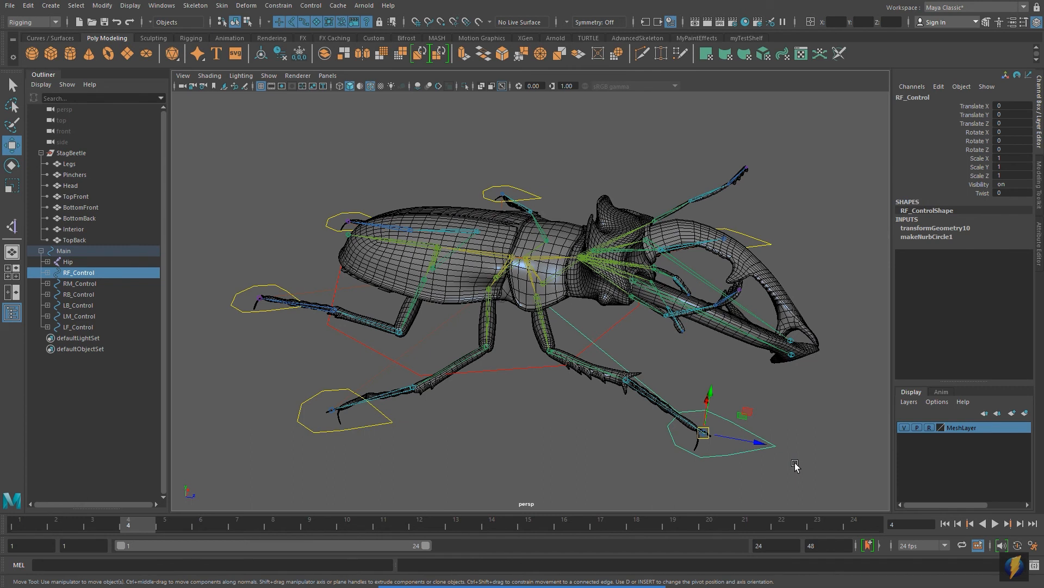
left_click_drag(702, 387, 620, 246, "alt")
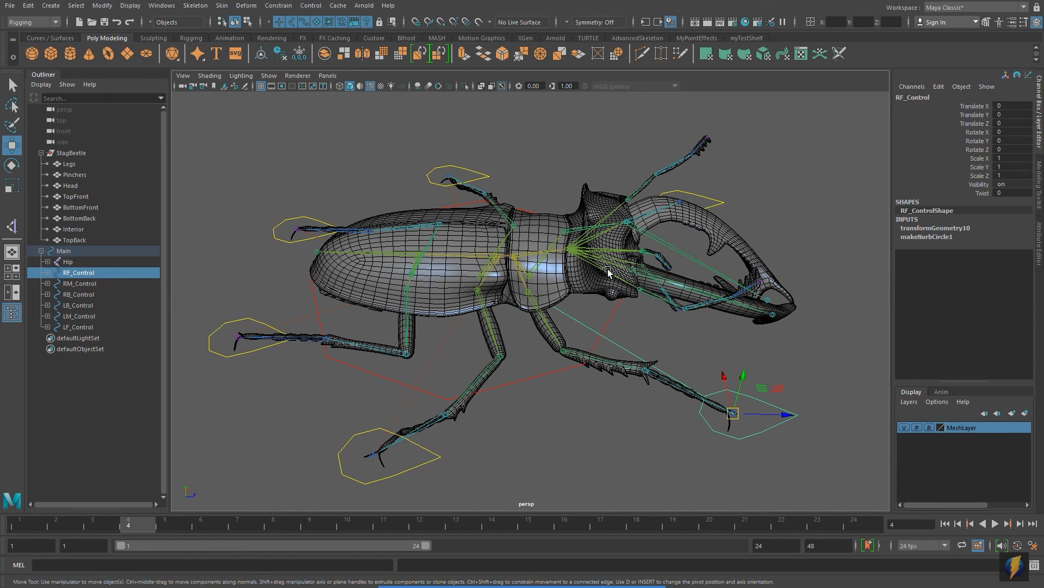
left_click_drag(595, 285, 585, 276, "alt")
Select the R_Pincher and L_Pincher joints, try rotating them together about Y, and undo the rotation.
scroll(590, 324, "up", 5)
left_click_drag(590, 324, 653, 324, "alt")
left_click(732, 362)
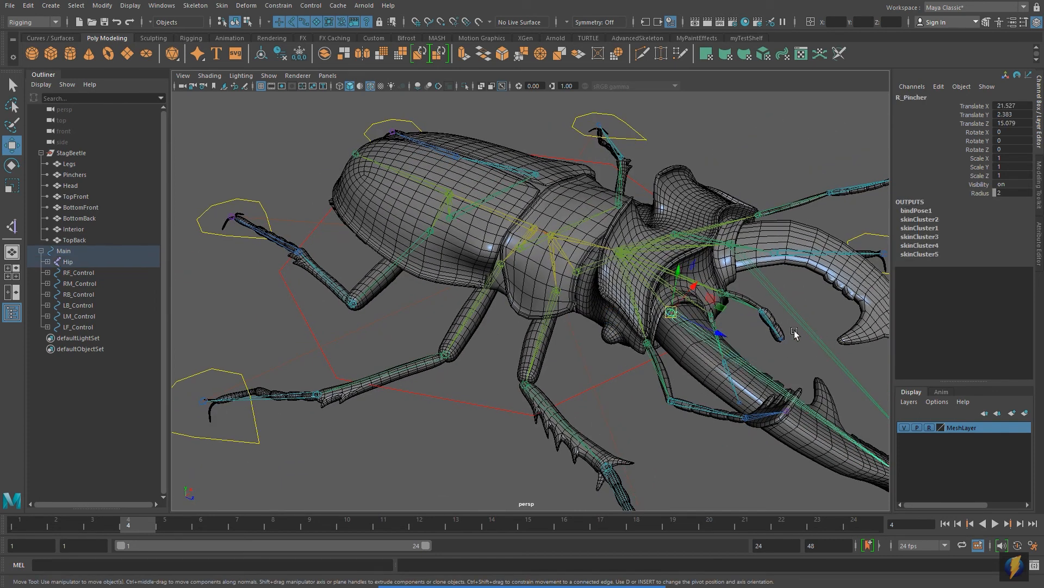
scroll(815, 360, "down", 3)
middle_click_drag(814, 359, 795, 357, "alt")
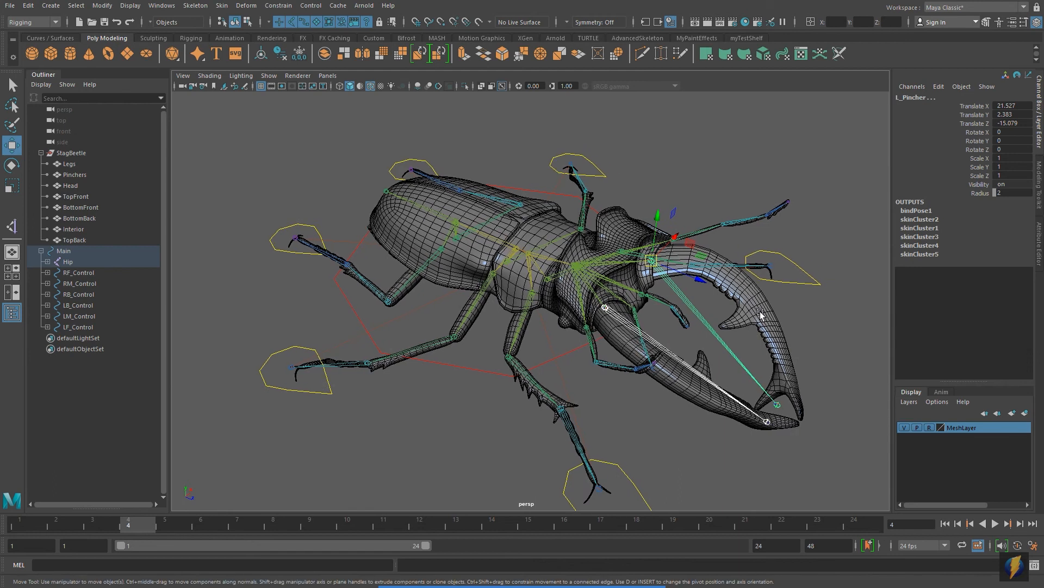
key("e")
left_click_drag(664, 306, 653, 288)
key("ctrl+z")
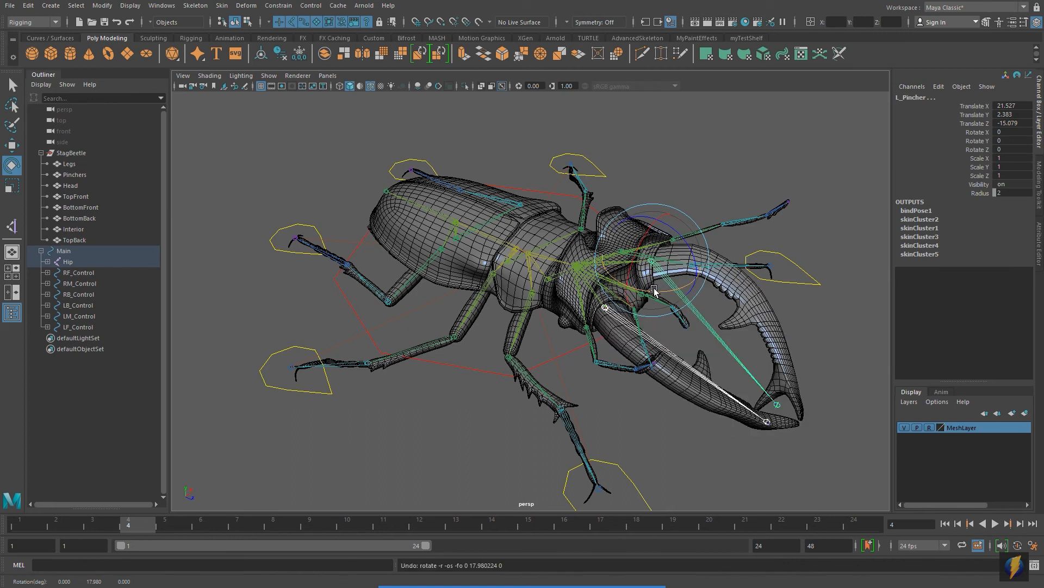
Select the Head joint, try rotating it to test the head's movement, and undo the rotations.
left_click_drag(568, 290, 595, 172, "alt")
left_click(594, 172)
left_click(582, 257)
mouse_move(582, 256)
left_mouse_down("alt")
mouse_move(595, 226)
mouse_move(569, 209)
mouse_move(594, 245)
left_mouse_up("alt")
key("ctrl+z")
key("ctrl+z")
key("ctrl+z")
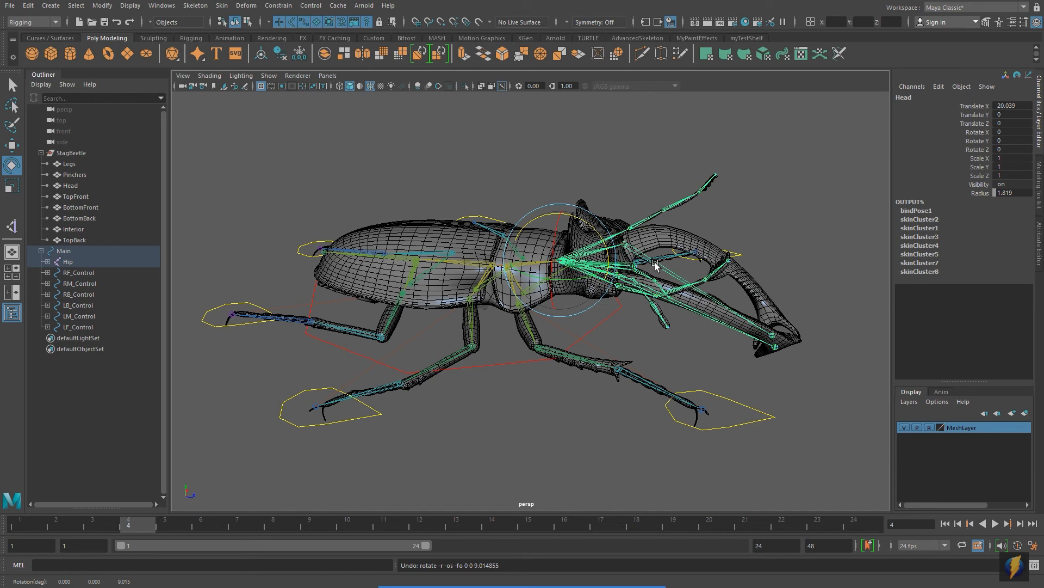
left_click_drag(624, 276, 601, 294, "alt")
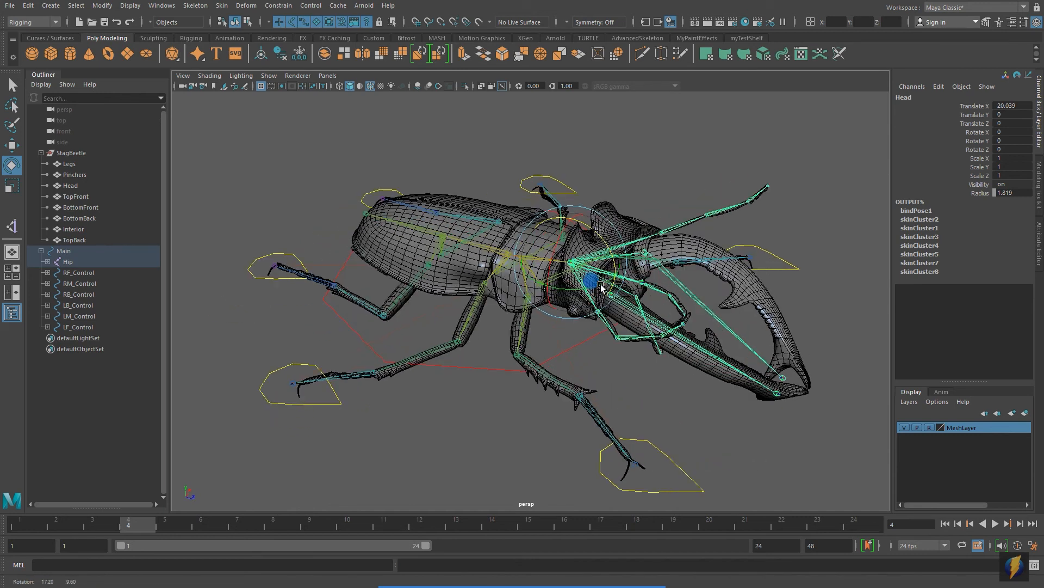
Select the Abdomen2 joint and the right-side foot controls in turn to compare picking joints with picking control curves.
left_click(315, 404)
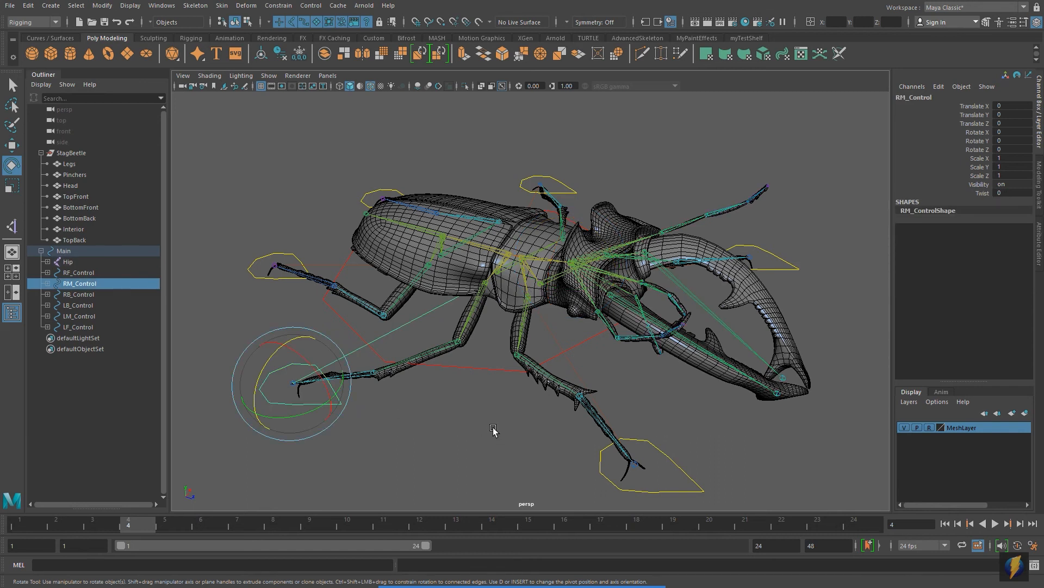
left_click(438, 238)
left_click_drag(556, 290, 586, 292, "alt")
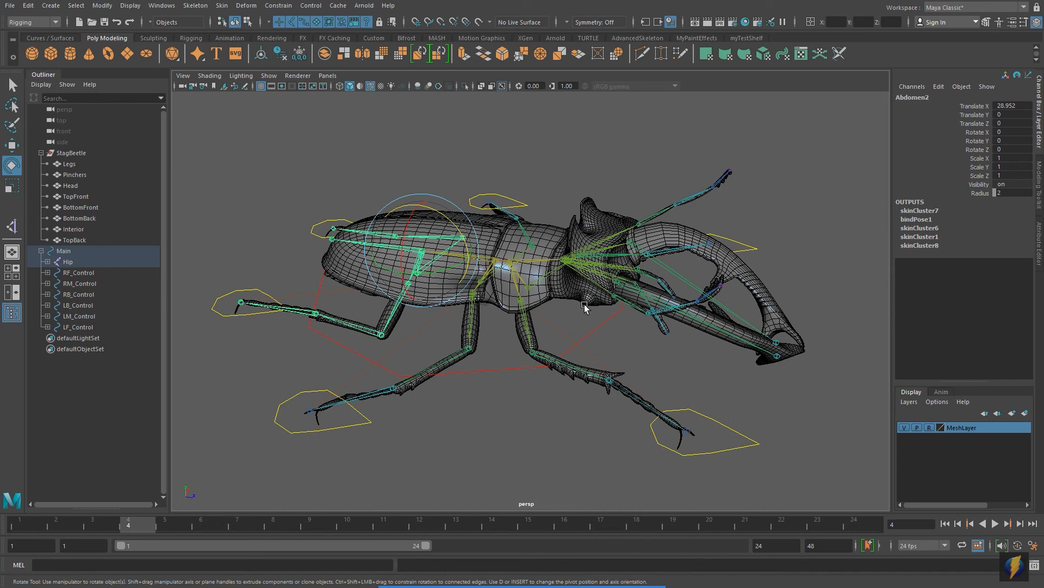
left_click(744, 432)
left_click(370, 420)
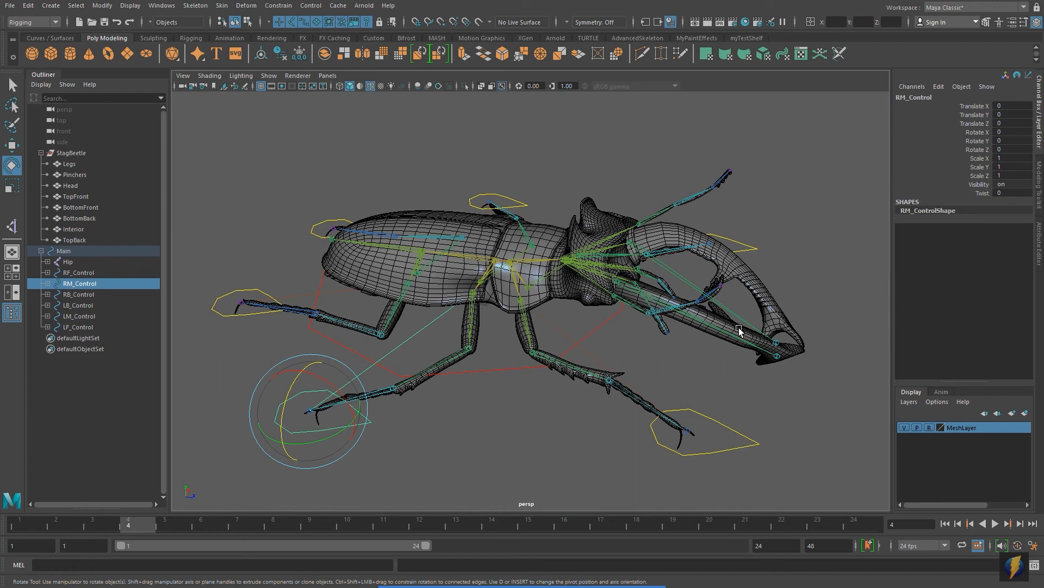
Select the L_Pincher joint, try rotating it about Y, and undo the rotation.
left_click_drag(739, 328, 718, 304, "alt")
left_click(707, 284)
left_click_drag(672, 263, 634, 267)
key("ctrl+z")
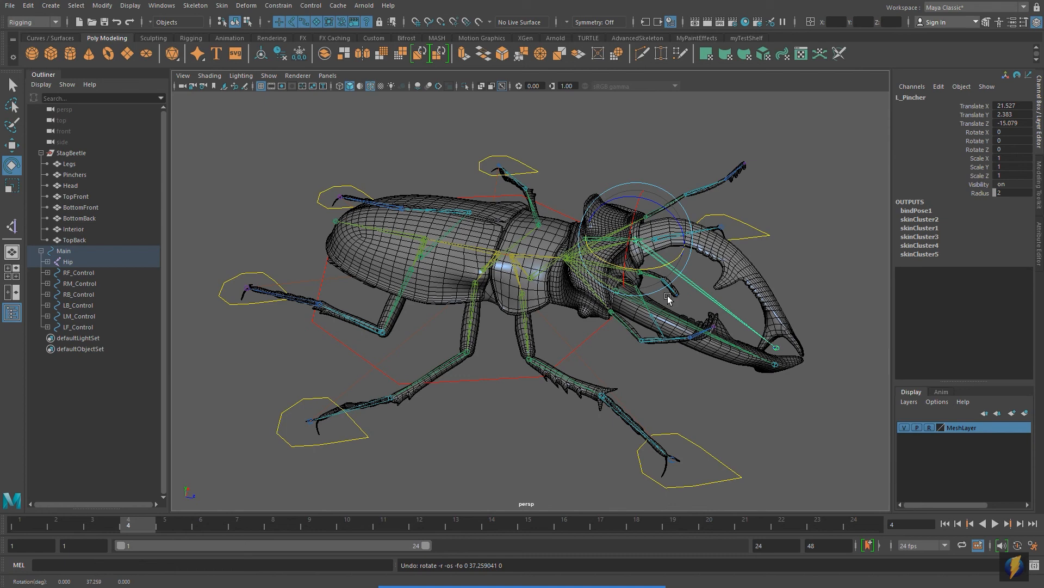
left_click_drag(603, 297, 497, 298, "alt")
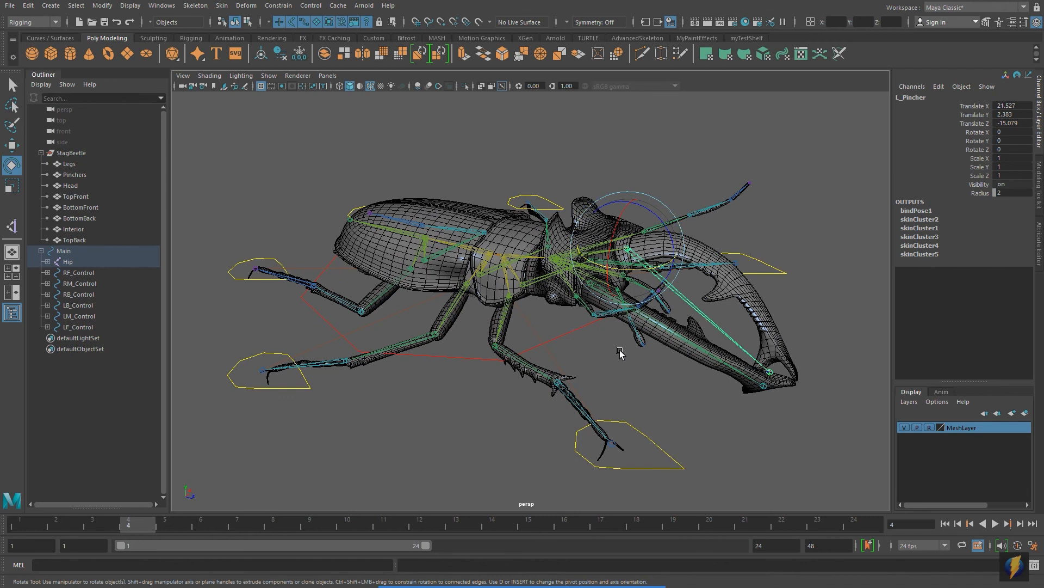
scroll(619, 350, "down", 2)
scroll(620, 350, "up", 2)
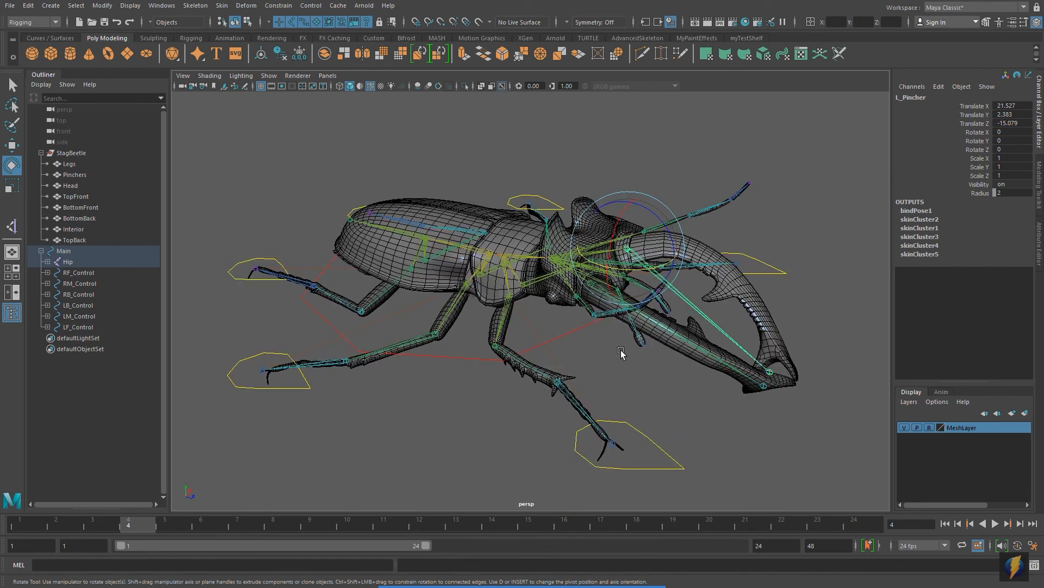
Select the right front foot control RF_Control, try moving it along Z, and undo the move.
left_click(646, 436)
left_click_drag(679, 423, 707, 406, "alt")
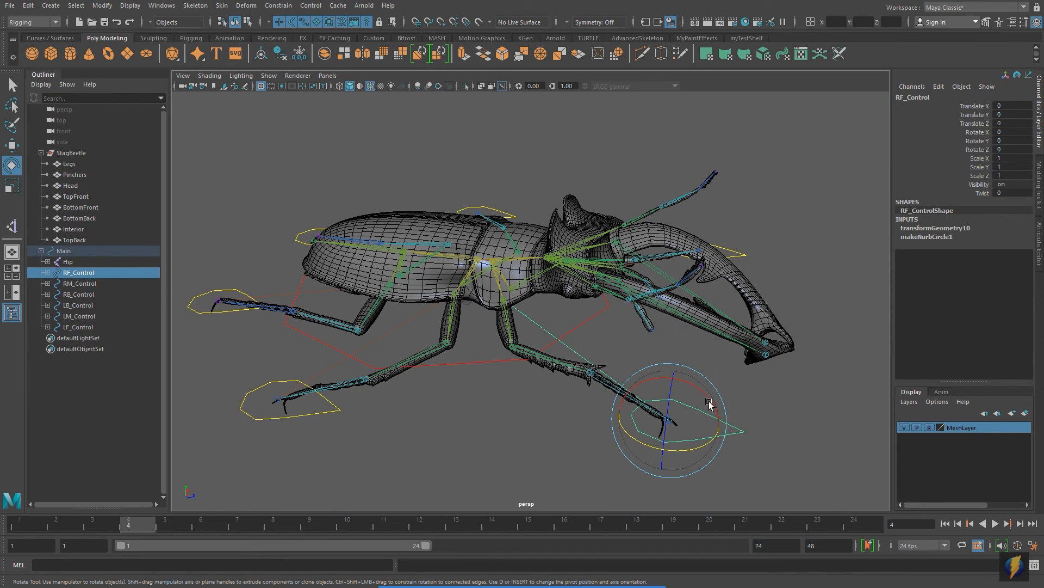
mouse_move(709, 404)
left_mouse_down("alt")
mouse_move(674, 405)
mouse_move(691, 394)
left_mouse_up("alt")
left_click(562, 577)
mouse_move(518, 438)
left_mouse_down()
mouse_move(460, 361)
mouse_move(510, 249)
mouse_move(515, 324)
mouse_move(597, 352)
mouse_move(499, 234)
mouse_move(601, 353)
mouse_move(505, 240)
mouse_move(598, 364)
mouse_move(582, 372)
left_mouse_up()
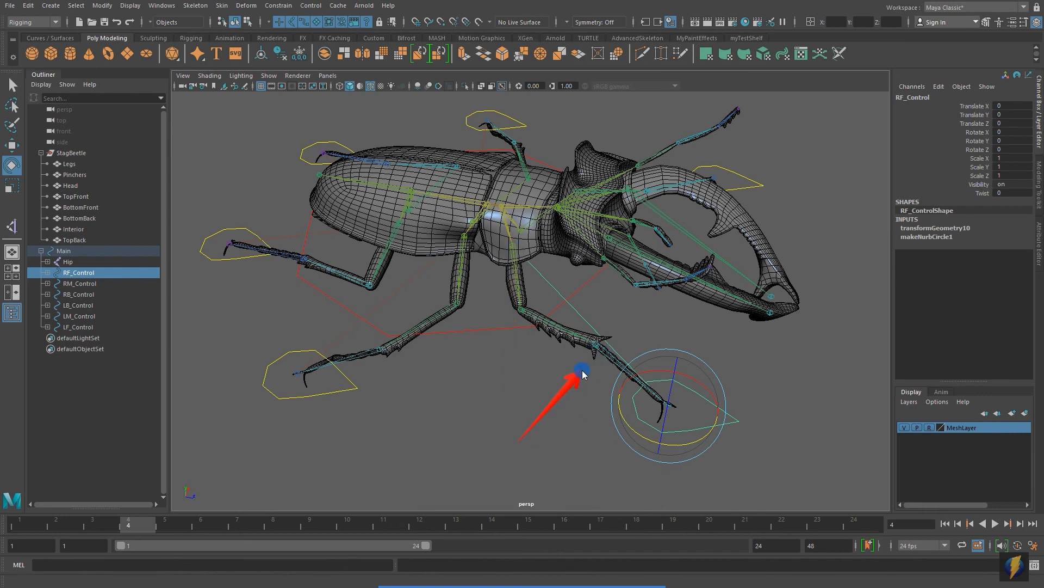
left_click(752, 379)
left_click(725, 411)
key("w")
mouse_move(719, 417)
left_mouse_down()
mouse_move(602, 417)
mouse_move(732, 423)
mouse_move(552, 426)
mouse_move(719, 425)
left_mouse_up()
key("ctrl+z")
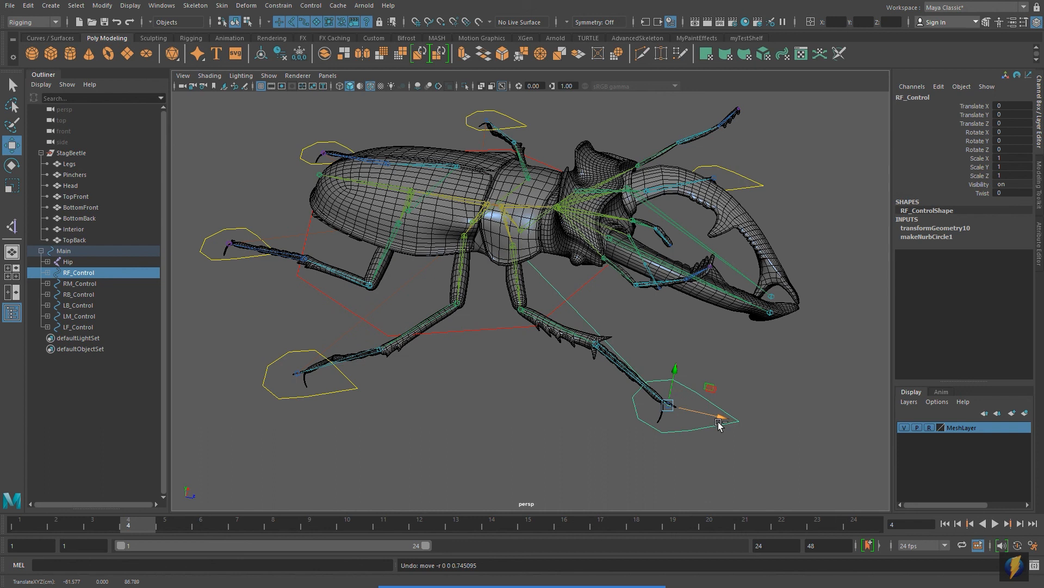
Try changing the Twist attribute of RF_Control to swing the right front leg, and undo the change.
left_click(985, 194)
middle_click_drag(610, 333, 795, 357)
key("ctrl+z")
left_click_drag(642, 366, 606, 377, "alt")
scroll(616, 379, "up", 3)
scroll(618, 380, "down", 3)
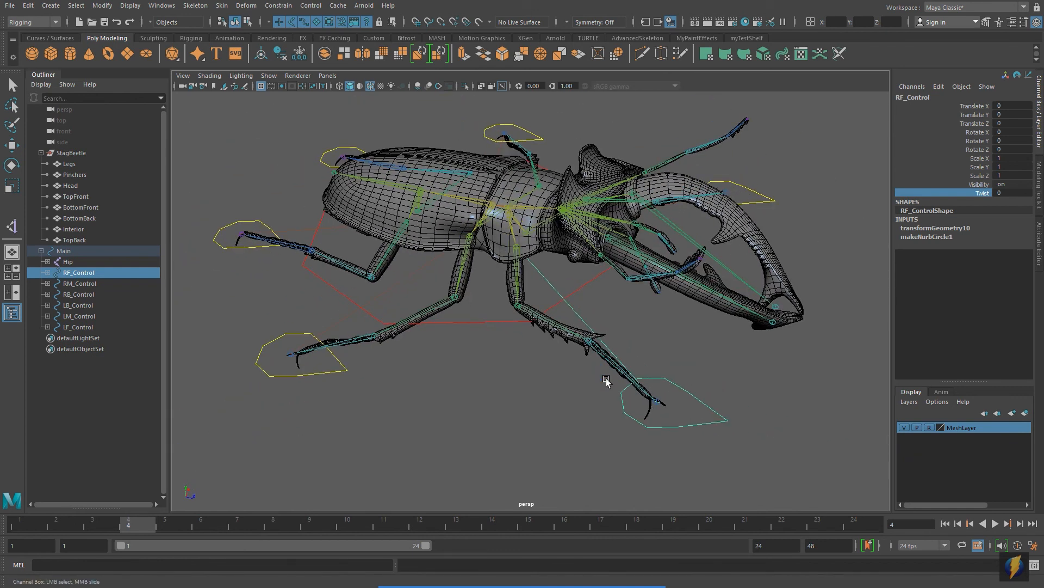
Expand RF_Control in the hierarchy, select its RF_ikHandle, and set Ik Blend to 0.
left_click(47, 273)
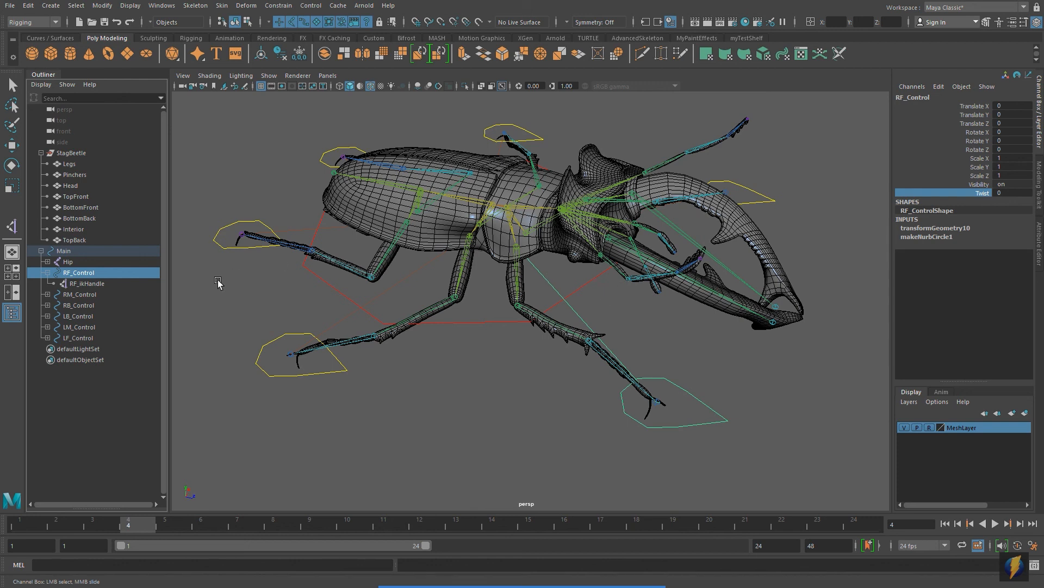
left_click(87, 284)
key("w")
left_click_drag(578, 359, 585, 359, "alt")
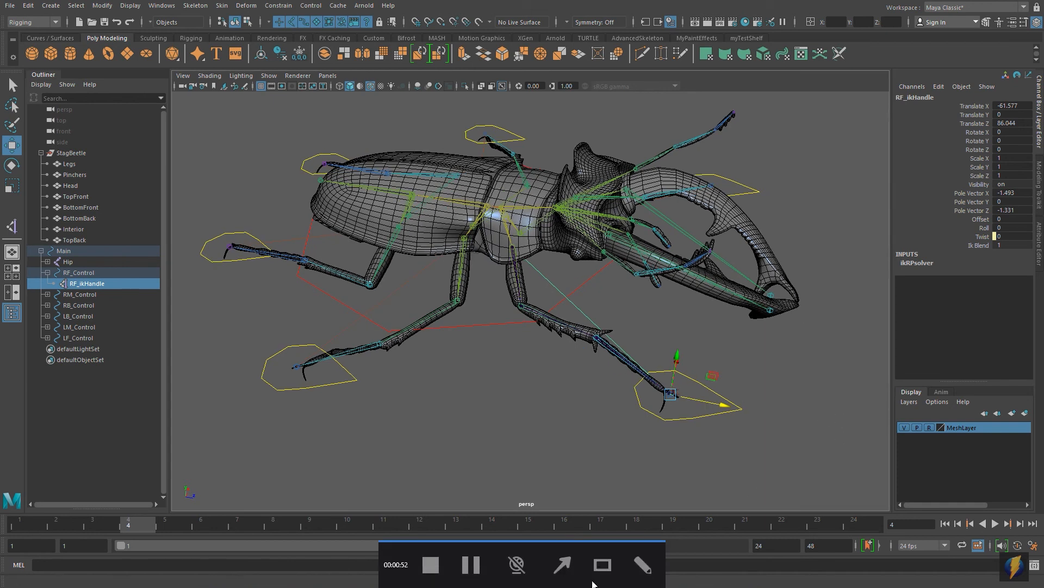
left_click(575, 571)
mouse_move(719, 424)
left_mouse_down()
mouse_move(912, 161)
mouse_move(944, 63)
mouse_move(944, 243)
mouse_move(968, 246)
left_mouse_up()
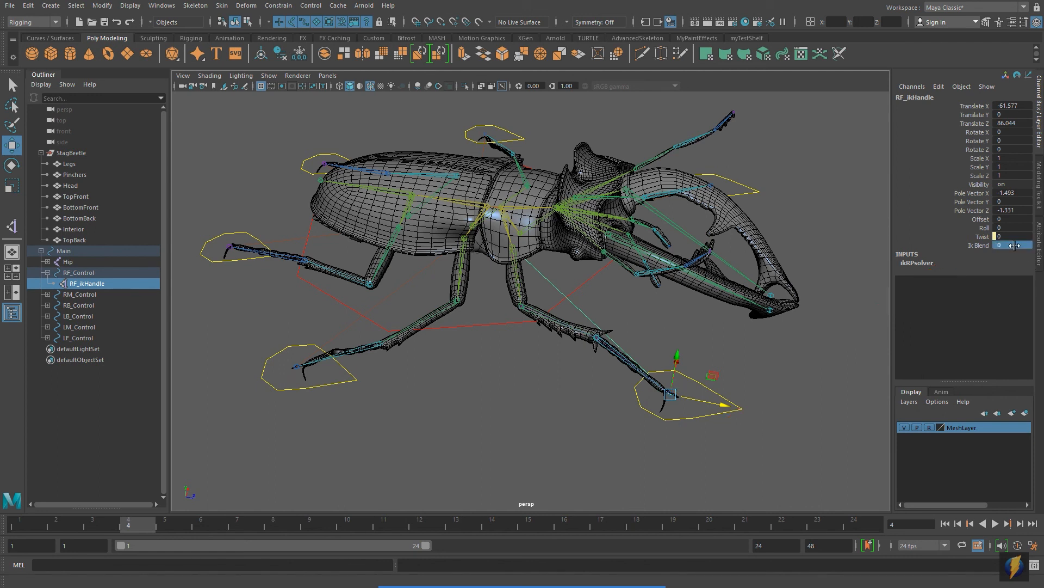
Try rotating the RF_Leg2 and RF_Leg3 joints in turn with IK blended off, undoing each rotation.
left_click(533, 310)
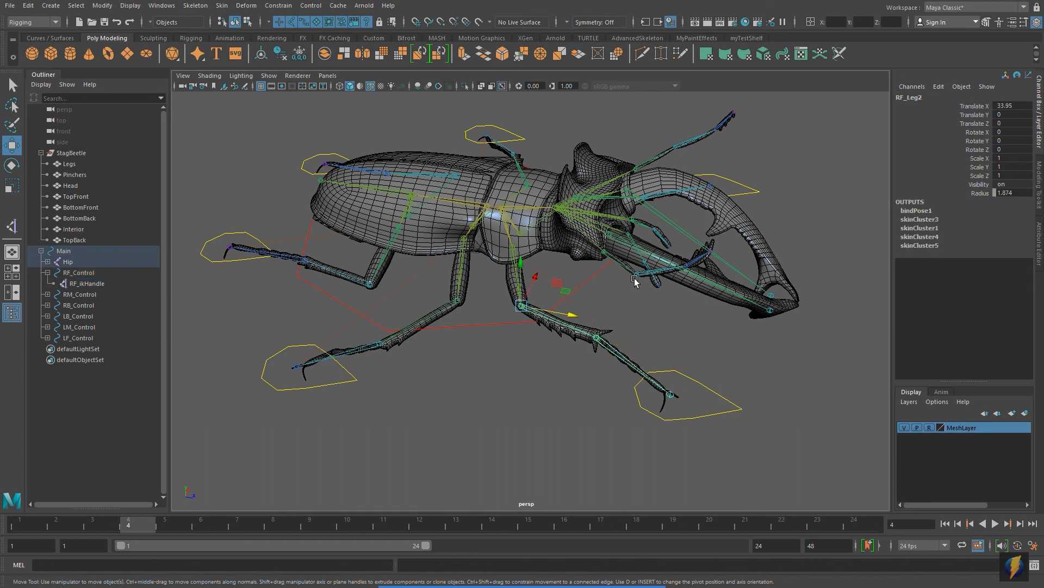
key("e")
left_click_drag(547, 284, 501, 268)
key("ctrl+z")
left_click(625, 356)
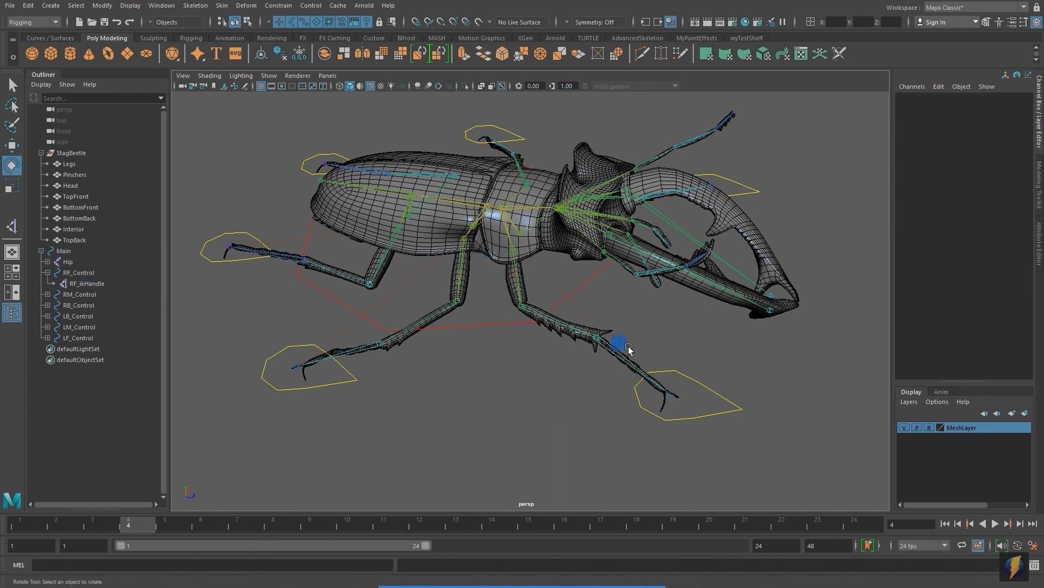
left_click_drag(617, 323, 691, 294)
key("ctrl+z")
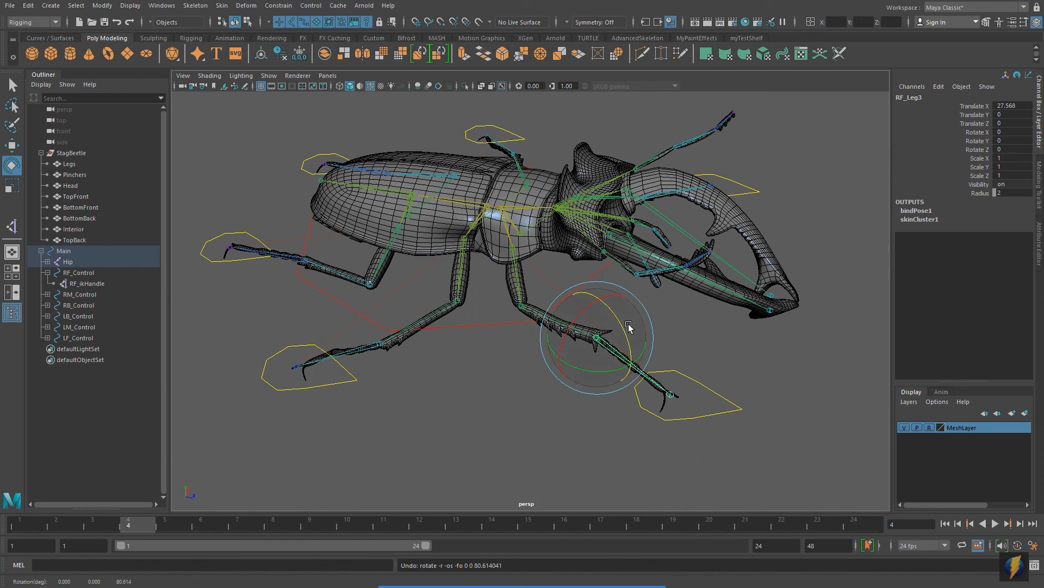
Select RF_ikHandle and set its Ik Blend to 1.
left_click(87, 284)
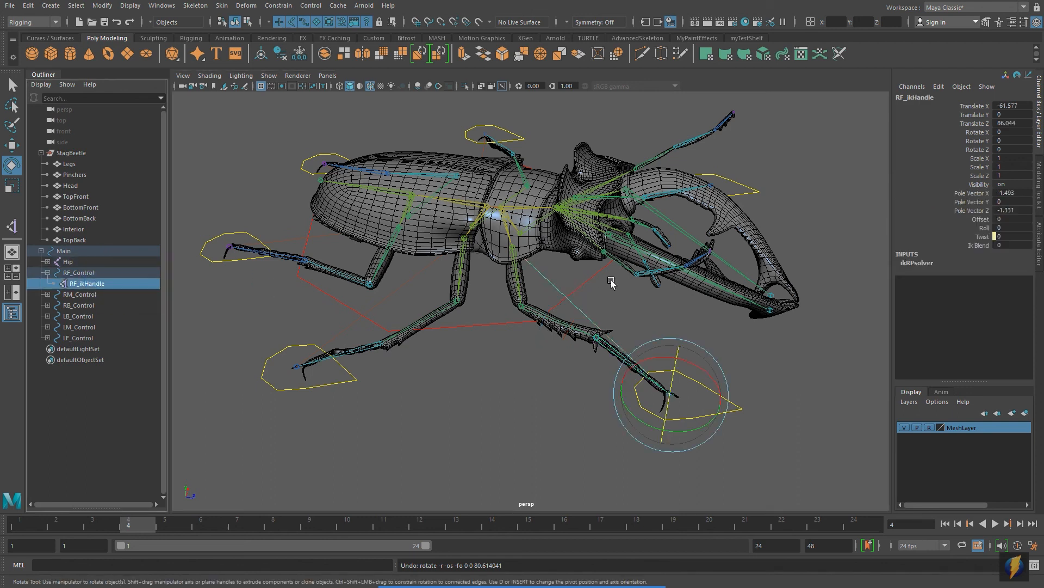
left_click(1020, 247)
type("1")
key("Return")
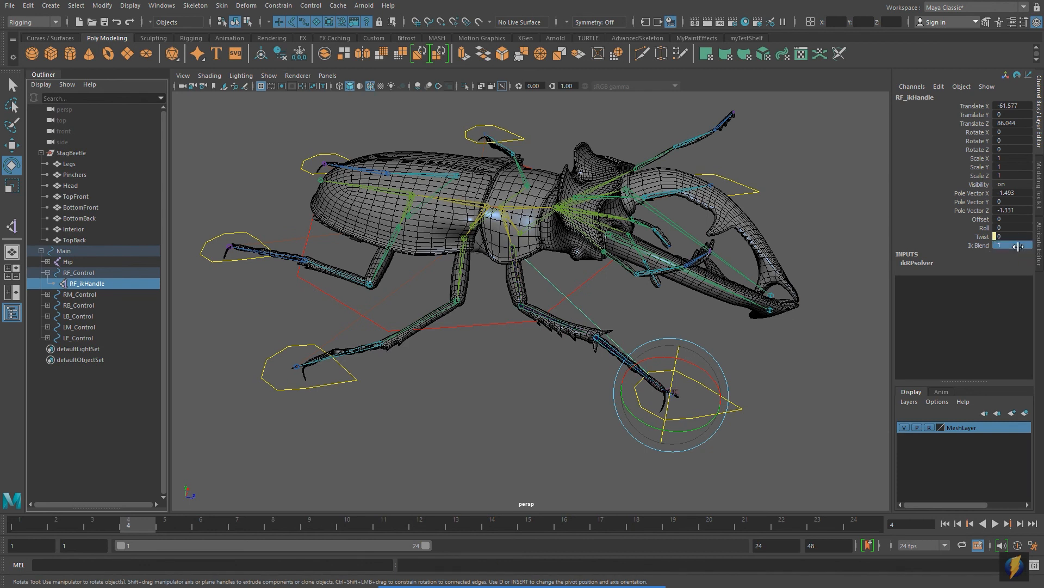
Select RF_Control, try moving it to test the leg with IK blended on, and undo the move.
left_click(754, 411)
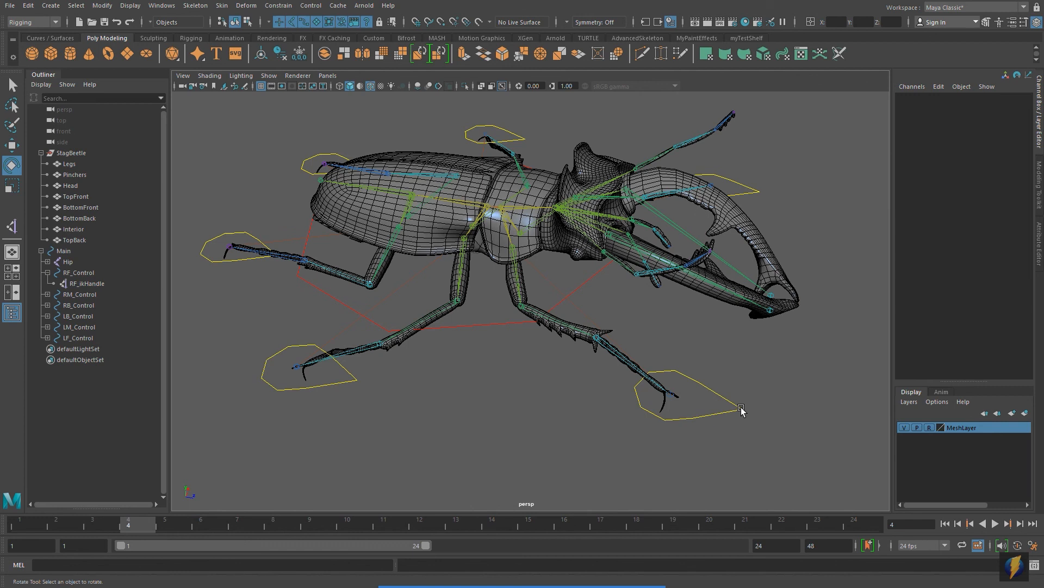
left_click(739, 408)
key("w")
left_click_drag(705, 402, 563, 349)
key("ctrl+z")
Try rotating the RF_Leg2 and RF_Leg3 joints directly with IK blended on, and undo the rotations.
scroll(452, 380, "up", 5)
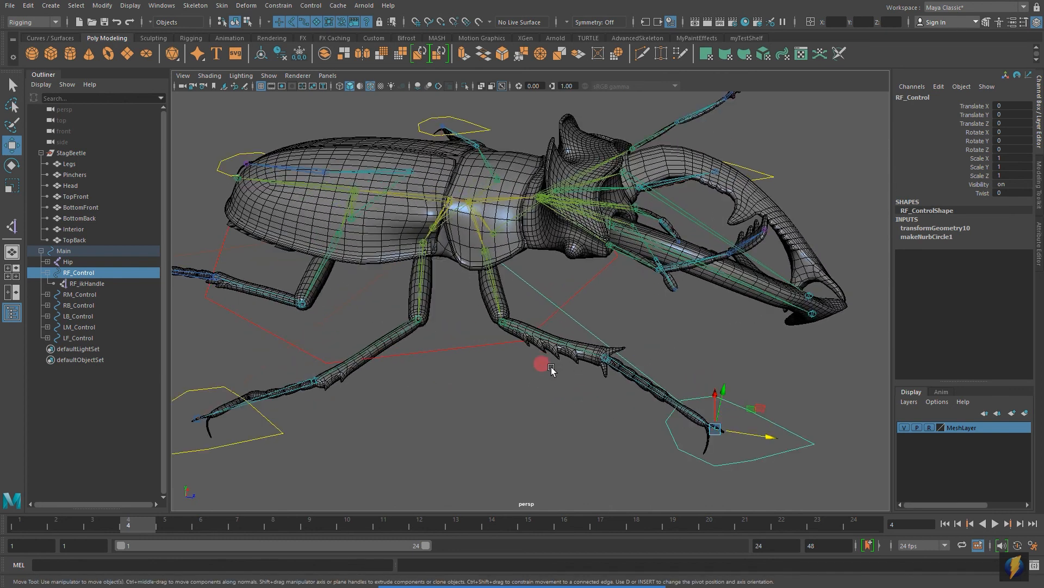
left_click(557, 343)
key("e")
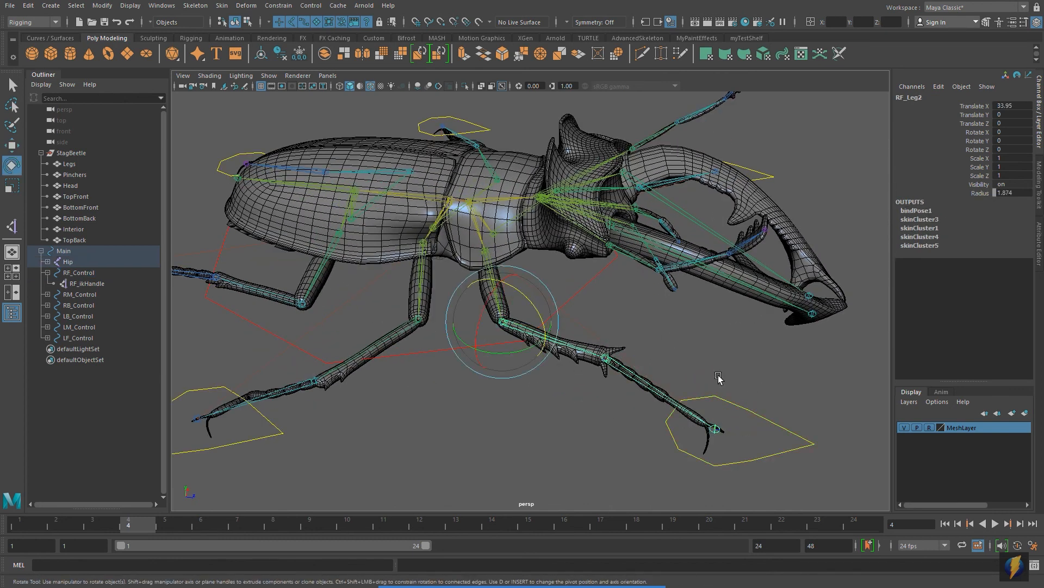
mouse_move(524, 295)
left_mouse_down()
mouse_move(566, 361)
mouse_move(611, 381)
mouse_move(538, 285)
left_mouse_up()
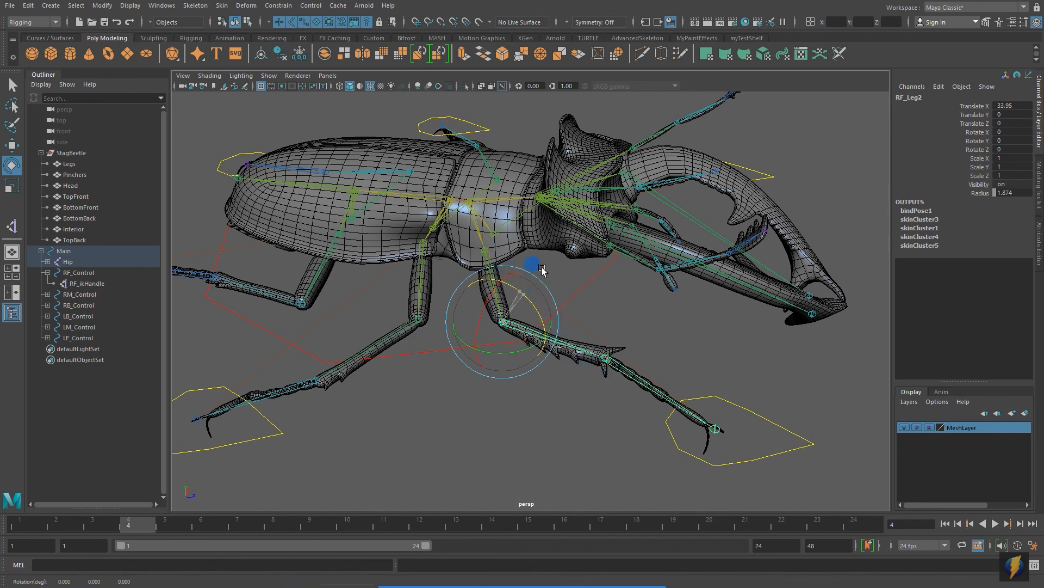
left_click(624, 367)
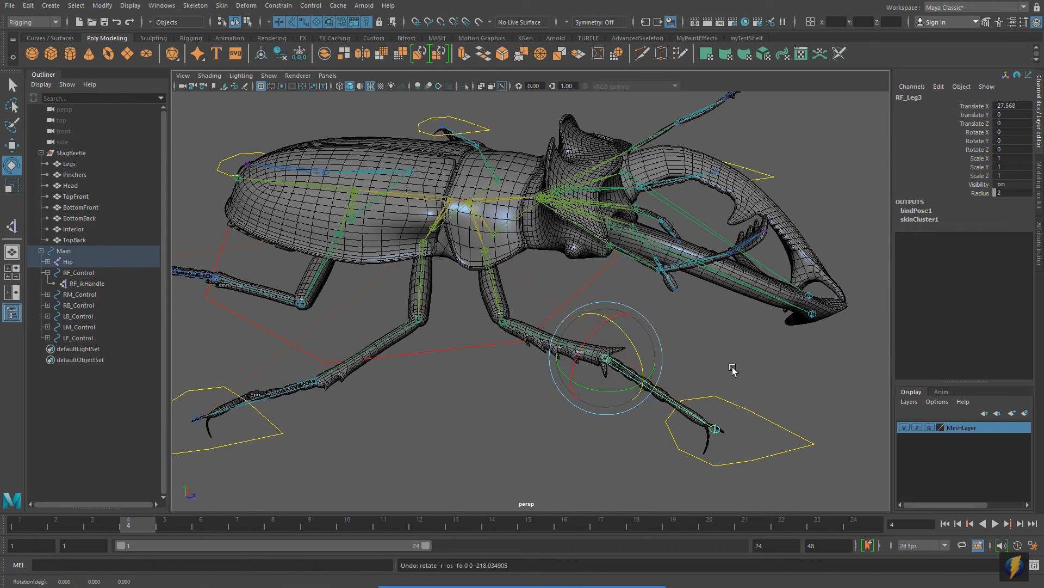
Select RF_Control again, try moving it along Z to pose the front leg, and undo the move.
left_click(748, 409)
scroll(754, 410, "down", 2)
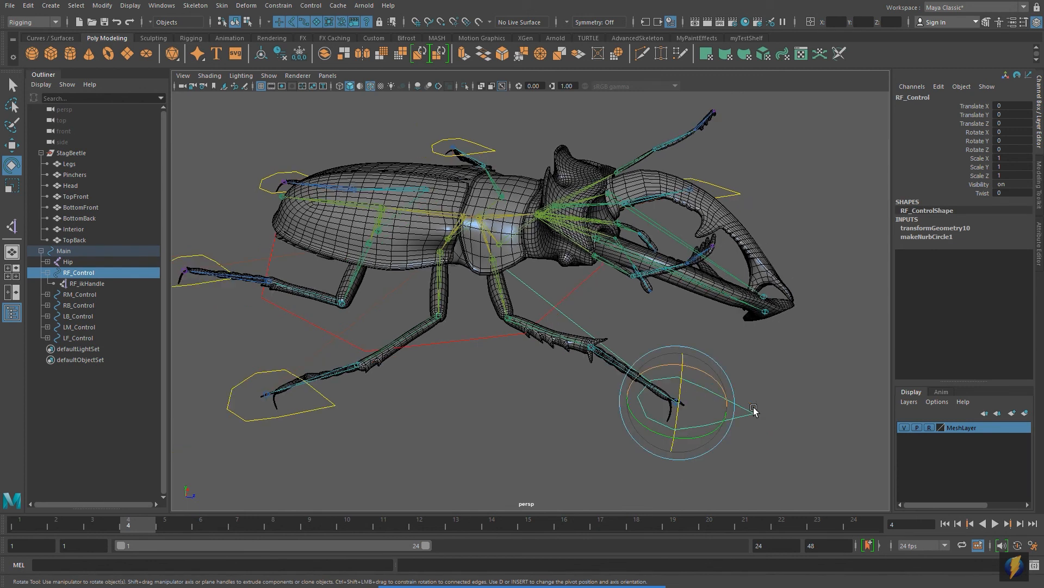
key("w")
left_click_drag(680, 402, 630, 371)
key("ctrl+z")
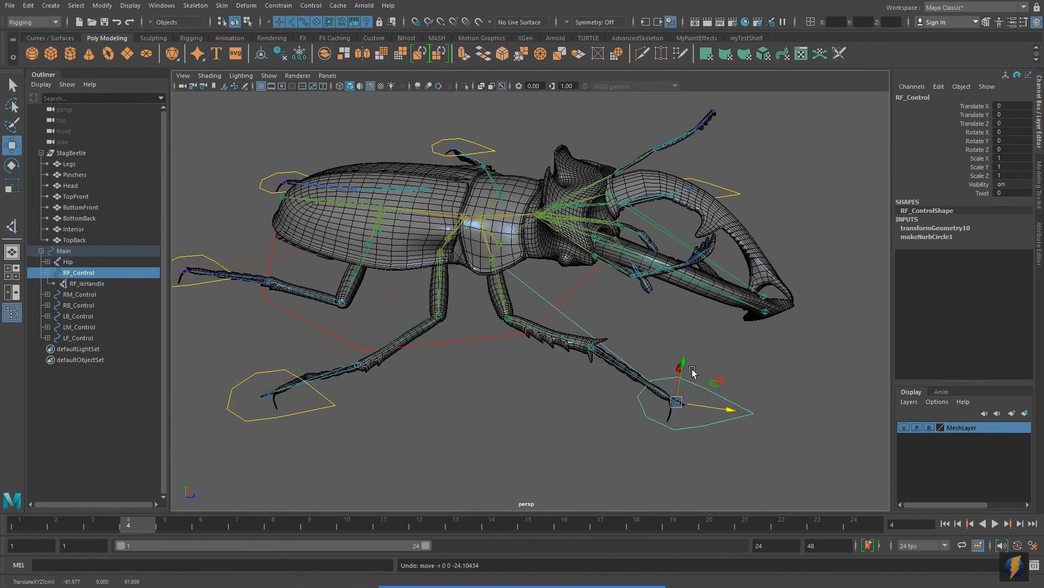
Play the animation forwards through NewCamera in the animated scene.
left_click(1000, 523)
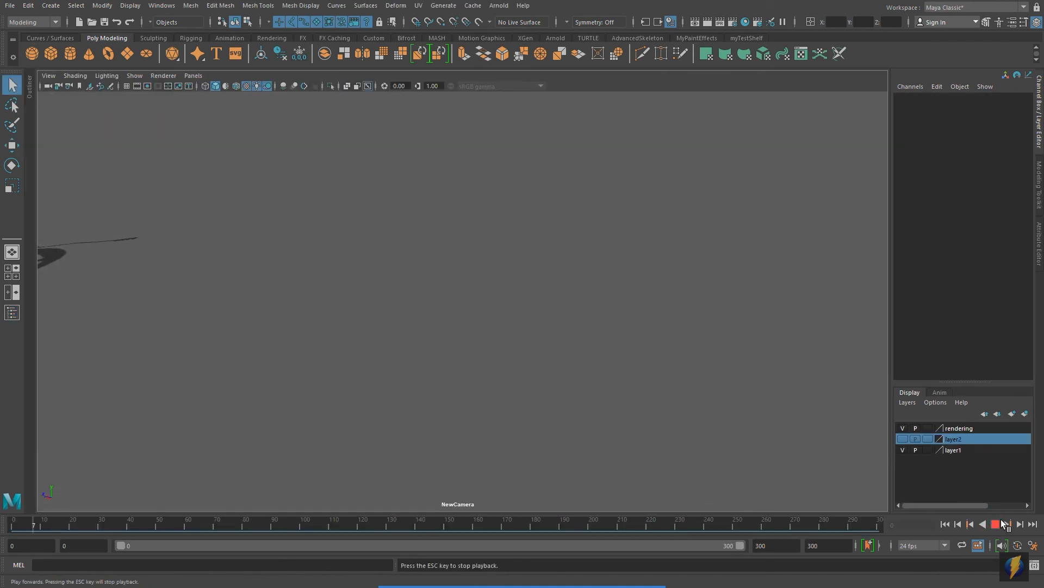